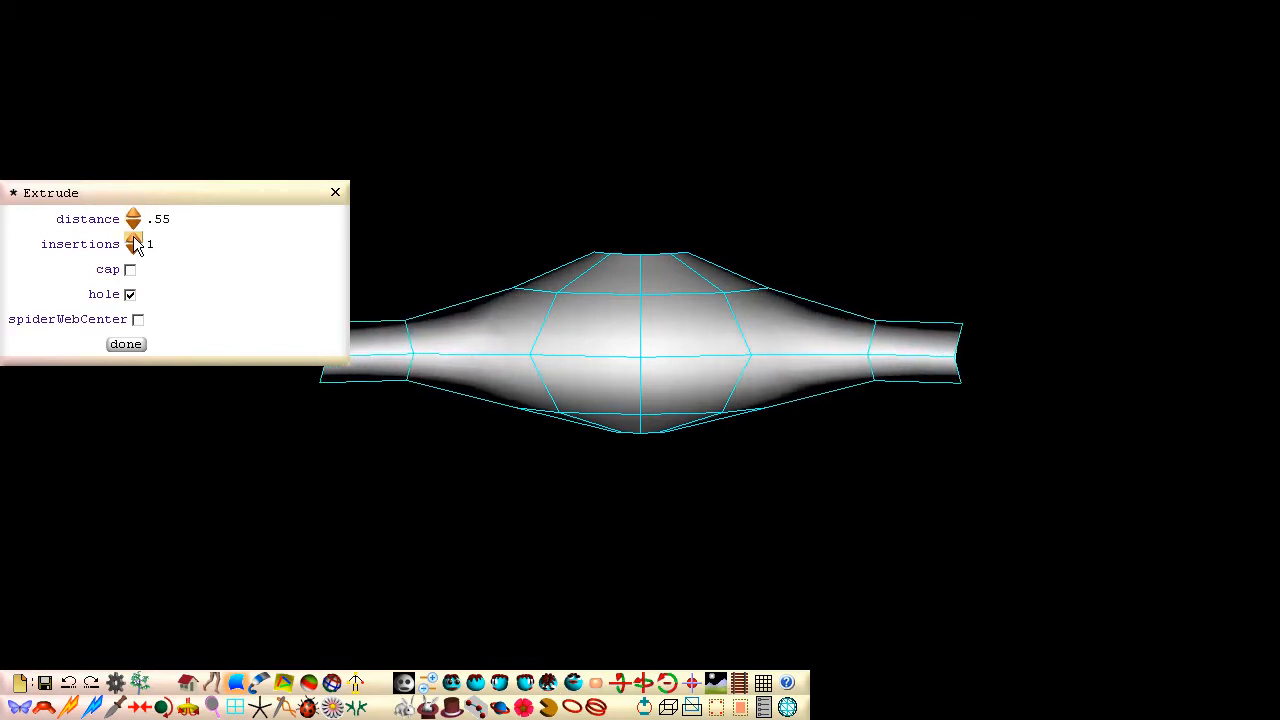
Step: Complete the extrusion of the two side arms at distance .55, with the hole option off and the spider web center on
left_click(130, 294)
left_click(138, 319)
left_click(126, 344)
Step: Insert a control line running lengthwise along both side arms and across the lower body
middle_click_drag(131, 326, 131, 326)
left_click(70, 705)
left_click(906, 405)
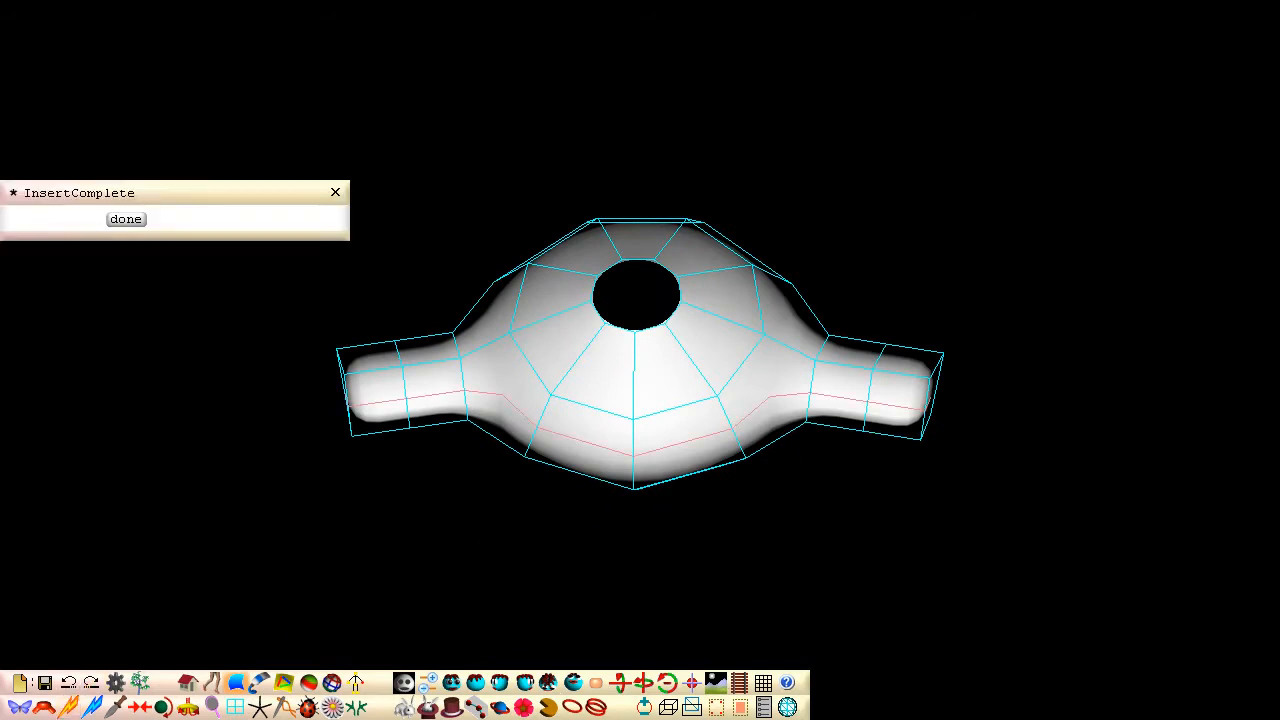
left_click(128, 218)
middle_click_drag(456, 438, 469, 446)
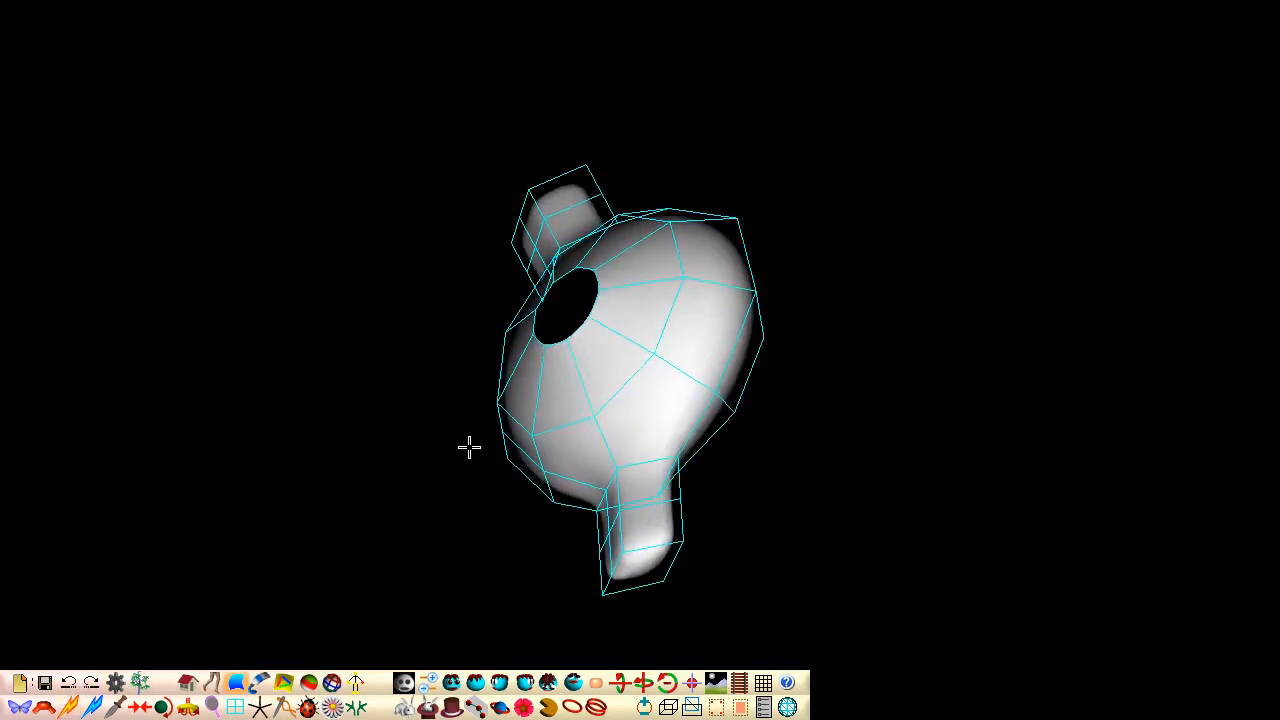
middle_click_drag(511, 488, 534, 471)
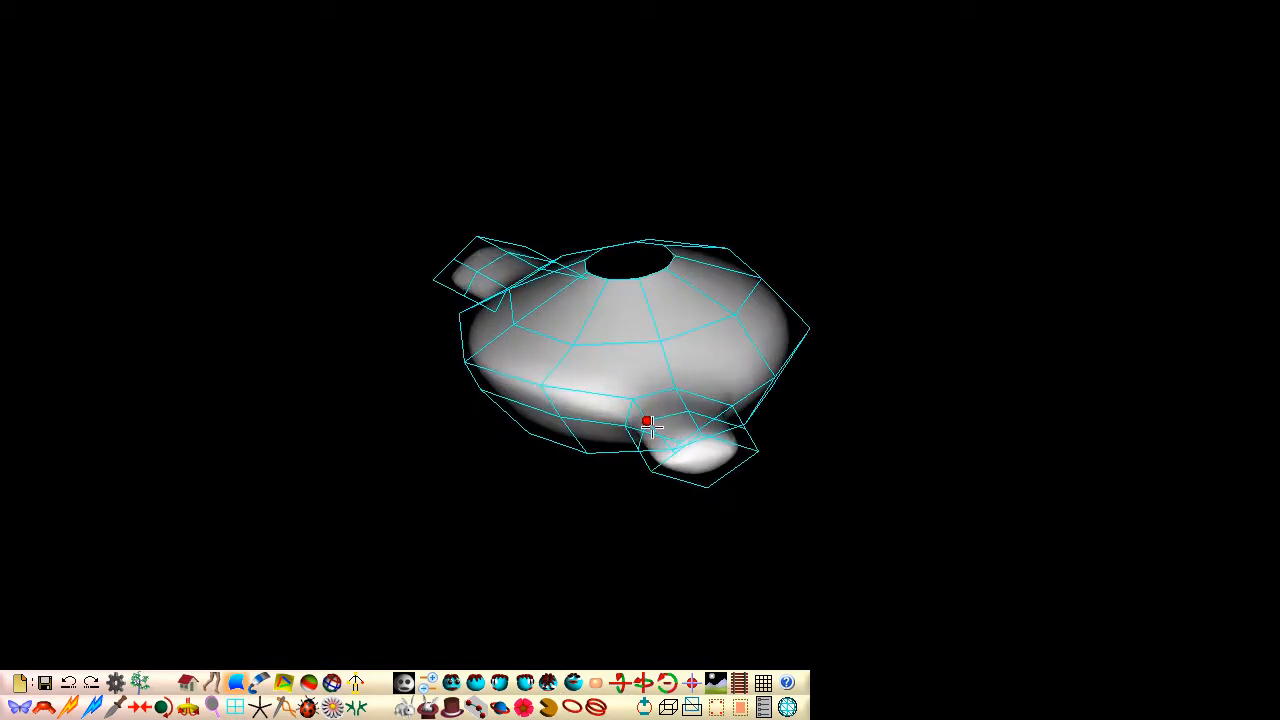
middle_click_drag(660, 443, 658, 442)
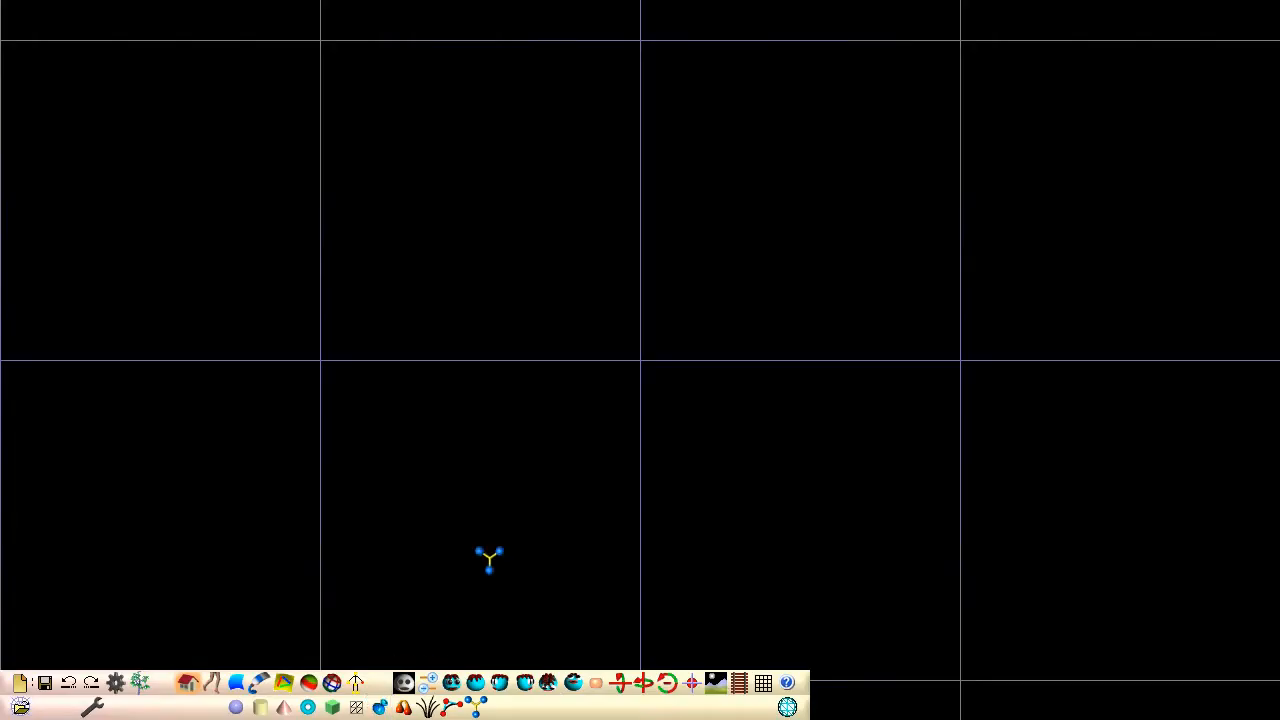
Step: Create a cup-shaped lathe from a seven-point profile around a vertical axis starting at the grid origin
left_click(640, 360)
left_click(640, 200)
left_click(675, 521)
left_click(726, 521)
left_click(800, 514)
left_click(869, 500)
left_click(886, 315)
left_click(896, 201)
left_click(900, 107)
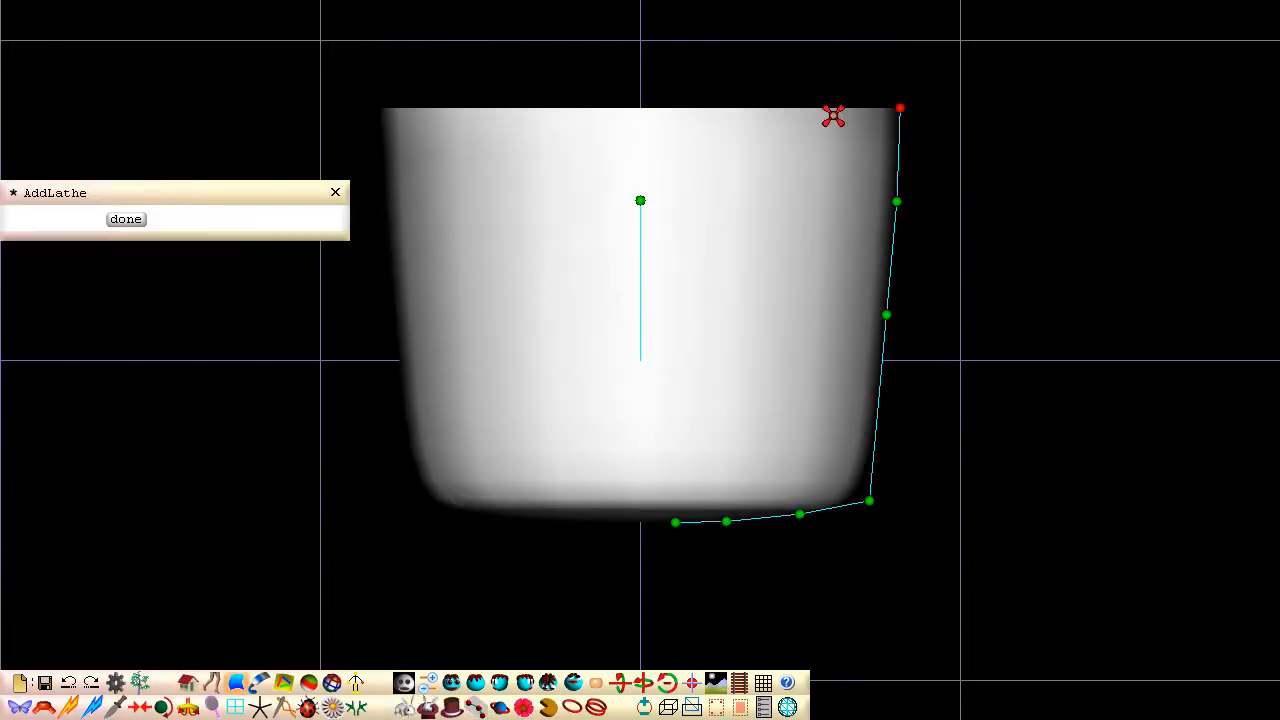
left_click(126, 219)
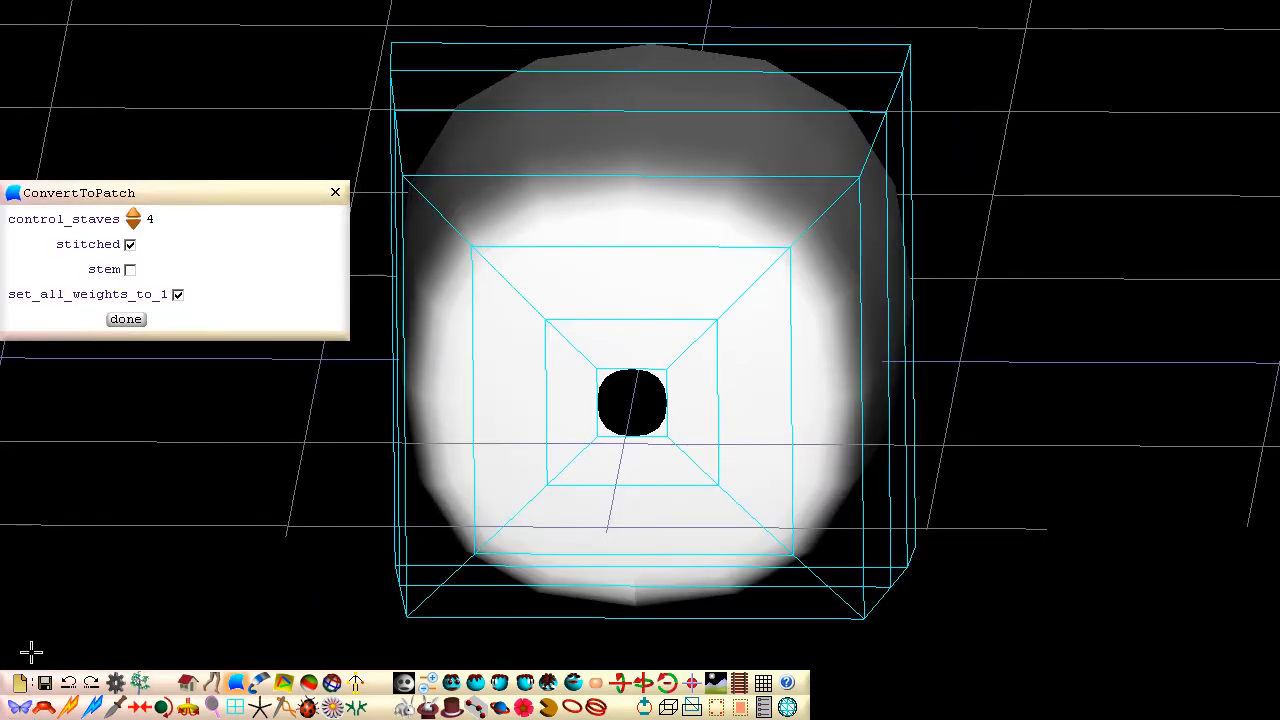
Step: Convert the cup-shaped lathe to a stitched patch with 9 control staves
left_click(134, 217)
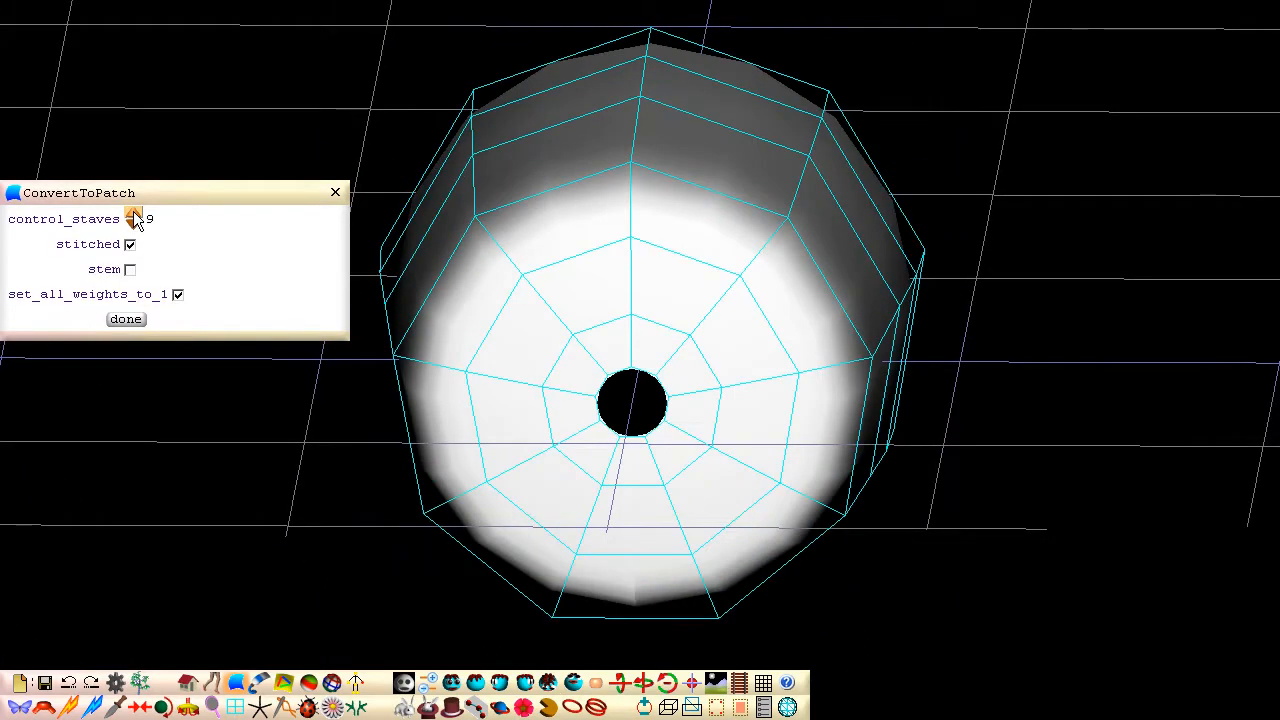
left_click(126, 319)
key("Left")
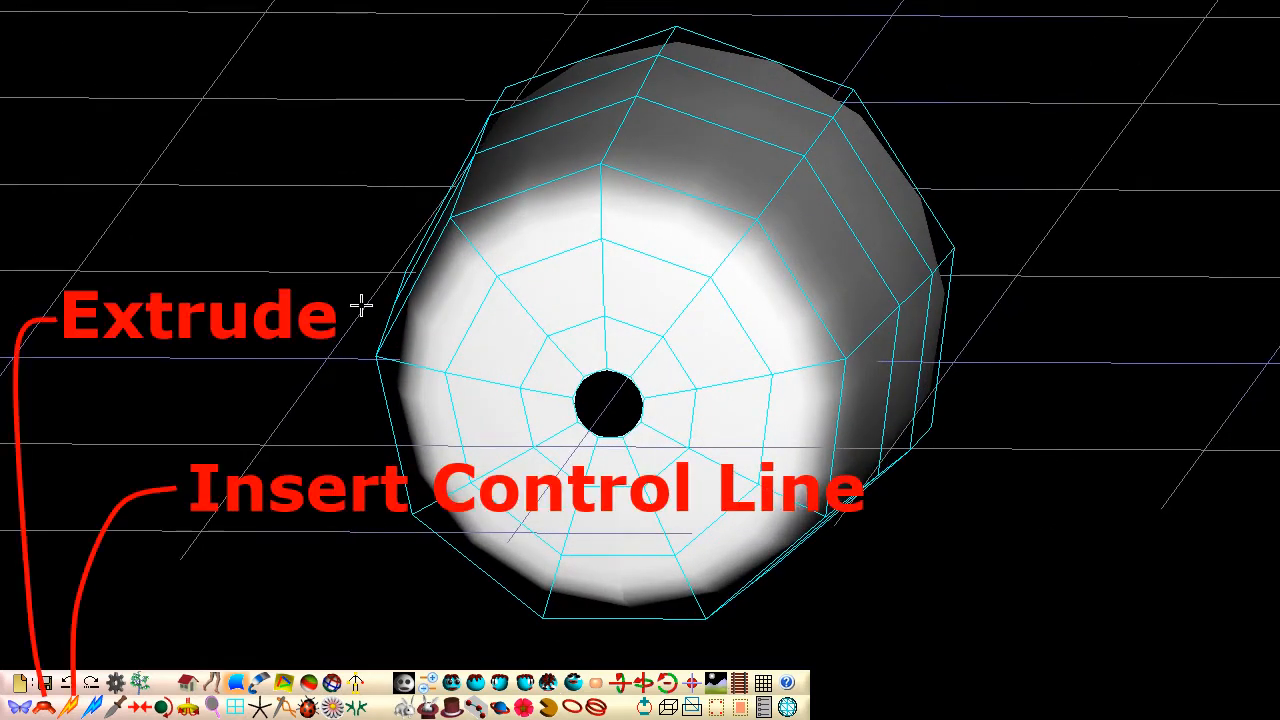
Step: Extrude the patch area at the control point up and to one side of the central hole, adjusting the distance
left_click(497, 276)
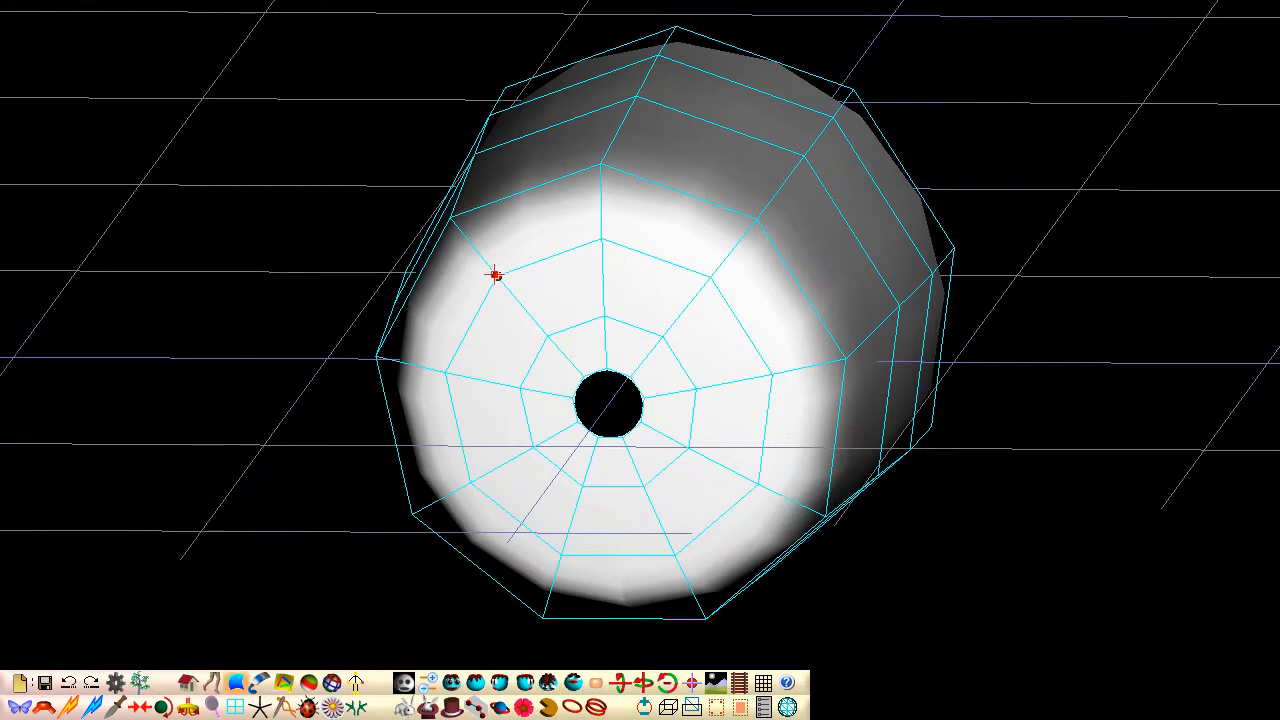
left_click(44, 708)
left_click_drag(134, 222, 137, 228)
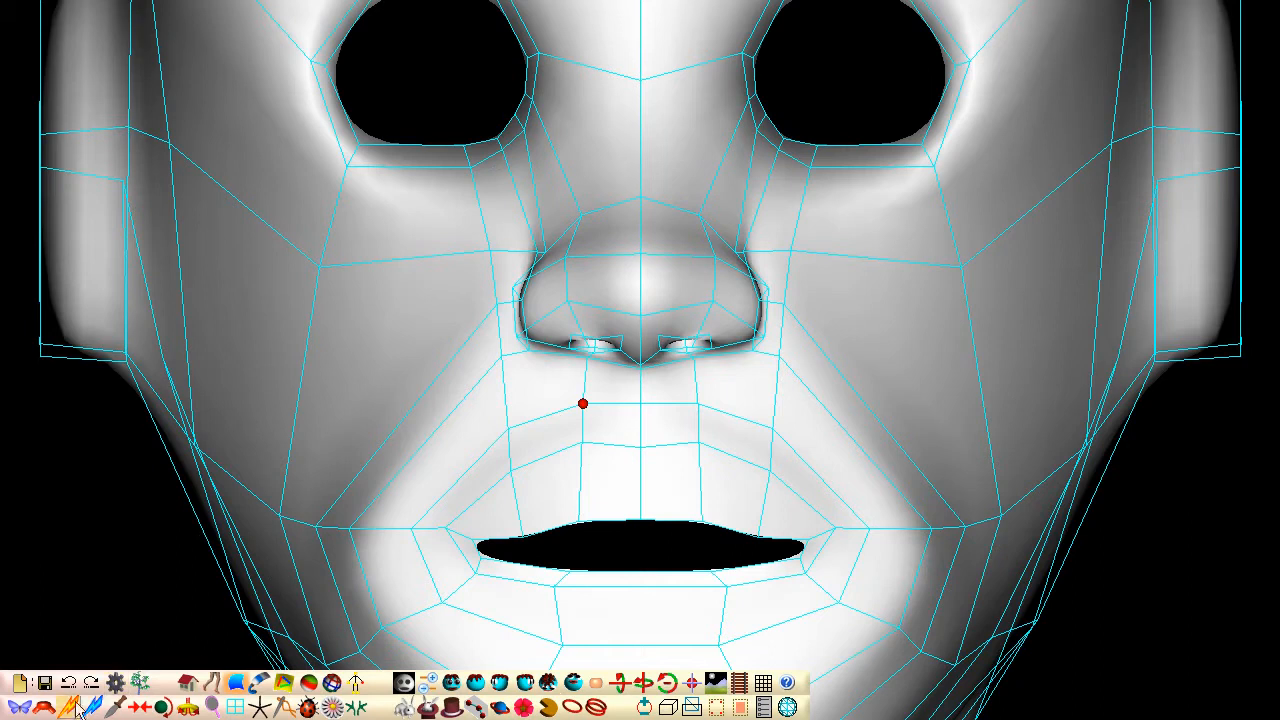
Step: Insert a control line on both cheeks, running from the lower eye rim down to the upper lip
left_click(72, 704)
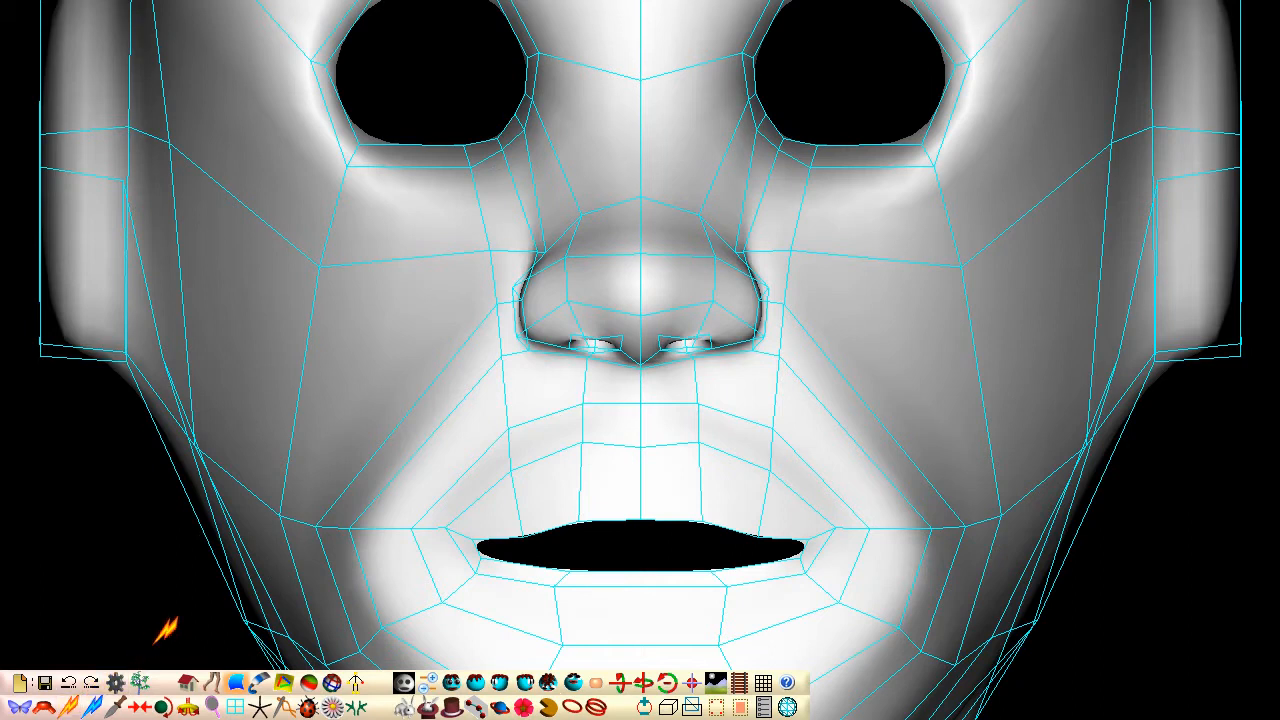
left_click(863, 145)
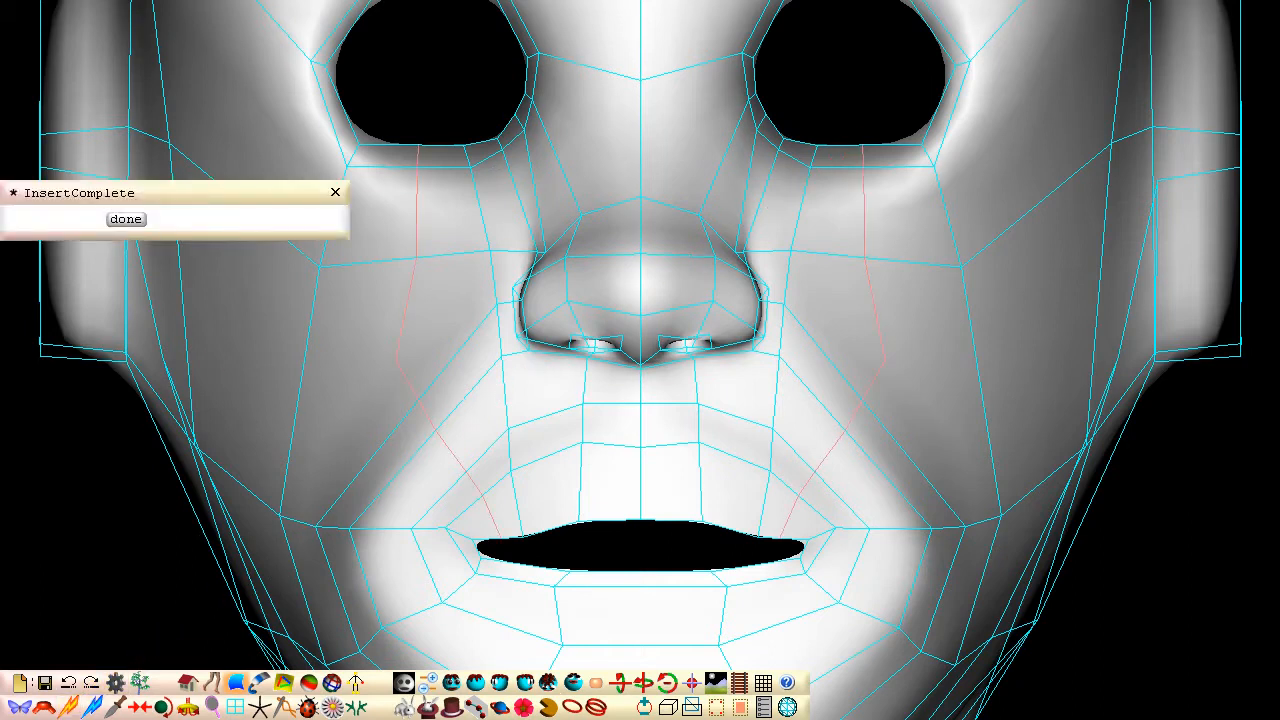
left_click(126, 218)
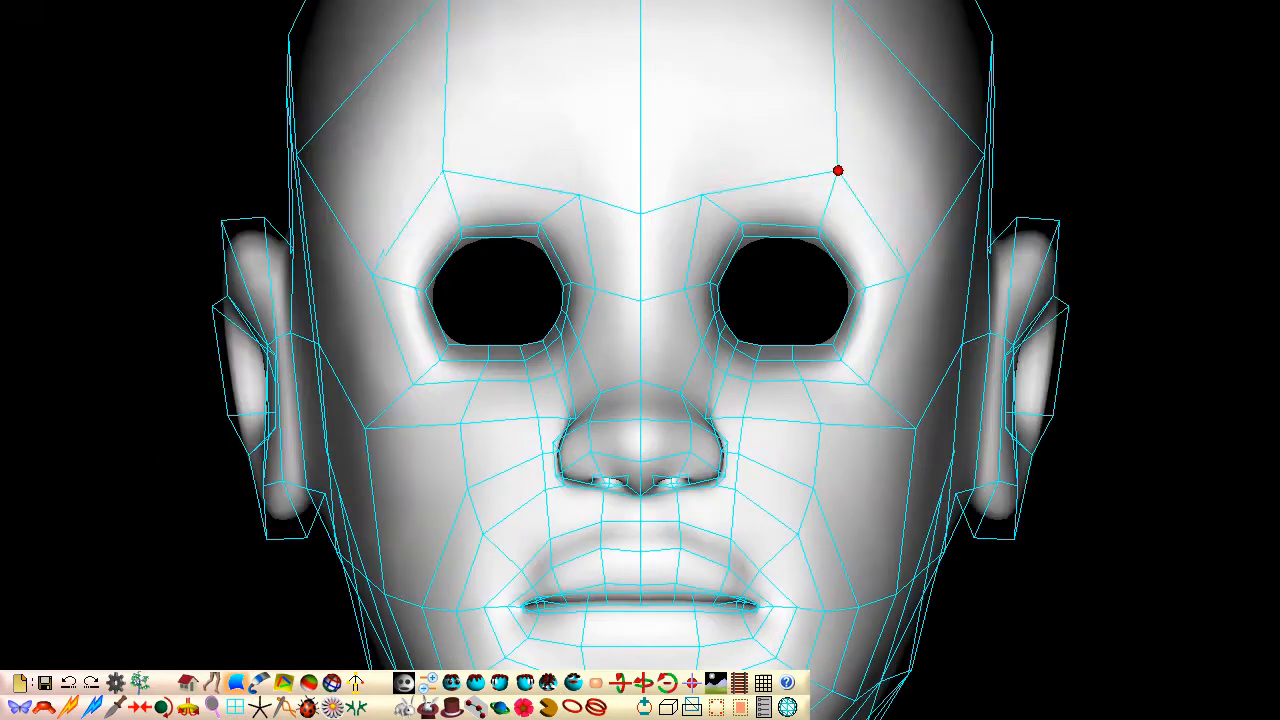
Step: Adjust the control points on the forehead, chin and beside the mouth in the front view of the head
left_click_drag(837, 169, 790, 538)
scroll(790, 538, "down", 5)
left_click(752, 186)
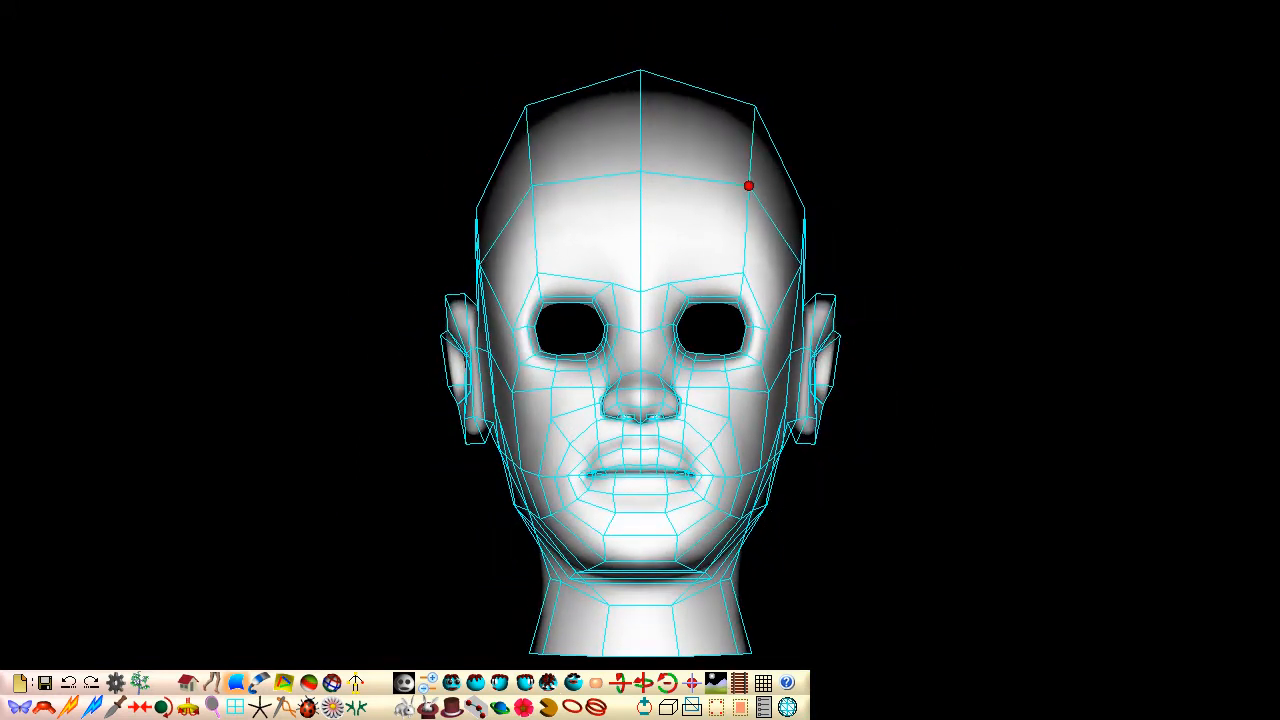
left_click(669, 531)
left_click(711, 509)
left_click(726, 475)
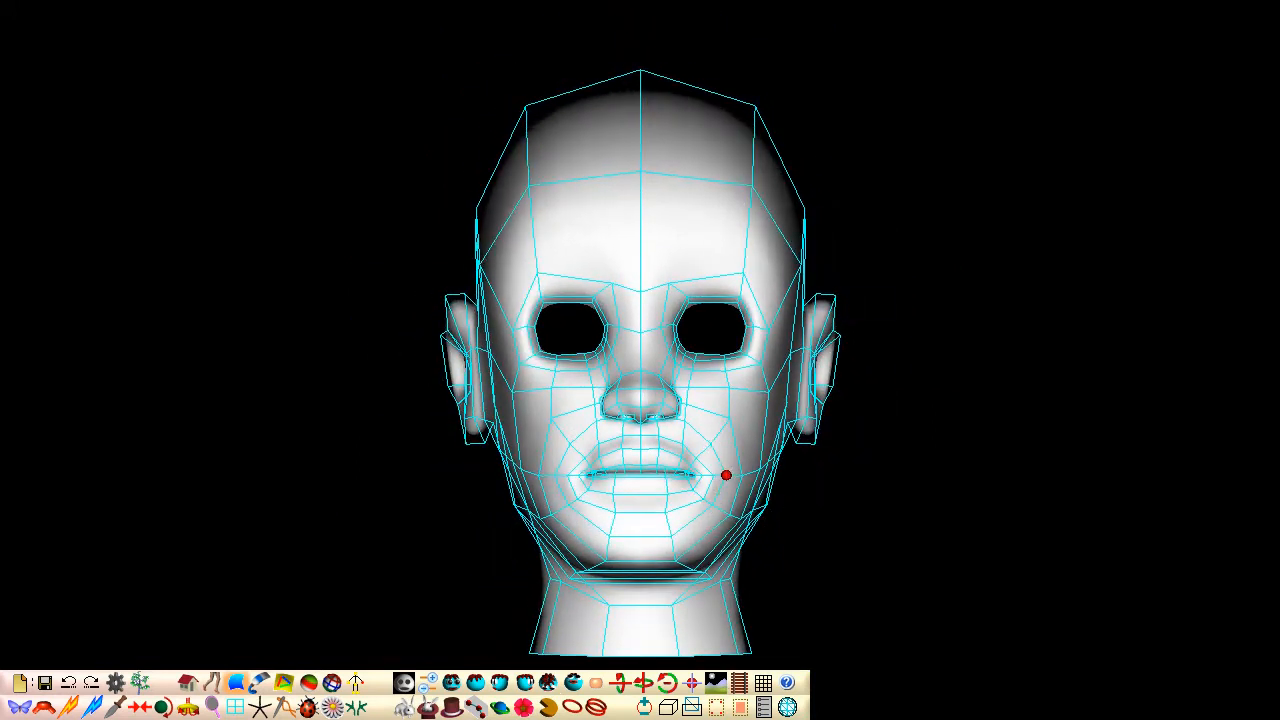
Step: Reshape the cheek, jaw and neck control points from the front, spreading the neck's front control lines outward
left_click_drag(743, 475, 723, 514)
left_click_drag(700, 563, 680, 568)
left_click_drag(746, 475, 766, 471)
left_click_drag(672, 604, 701, 605)
left_click_drag(679, 655, 703, 656)
left_click_drag(697, 380, 690, 421)
left_click_drag(723, 582, 731, 580)
left_click_drag(729, 655, 743, 655)
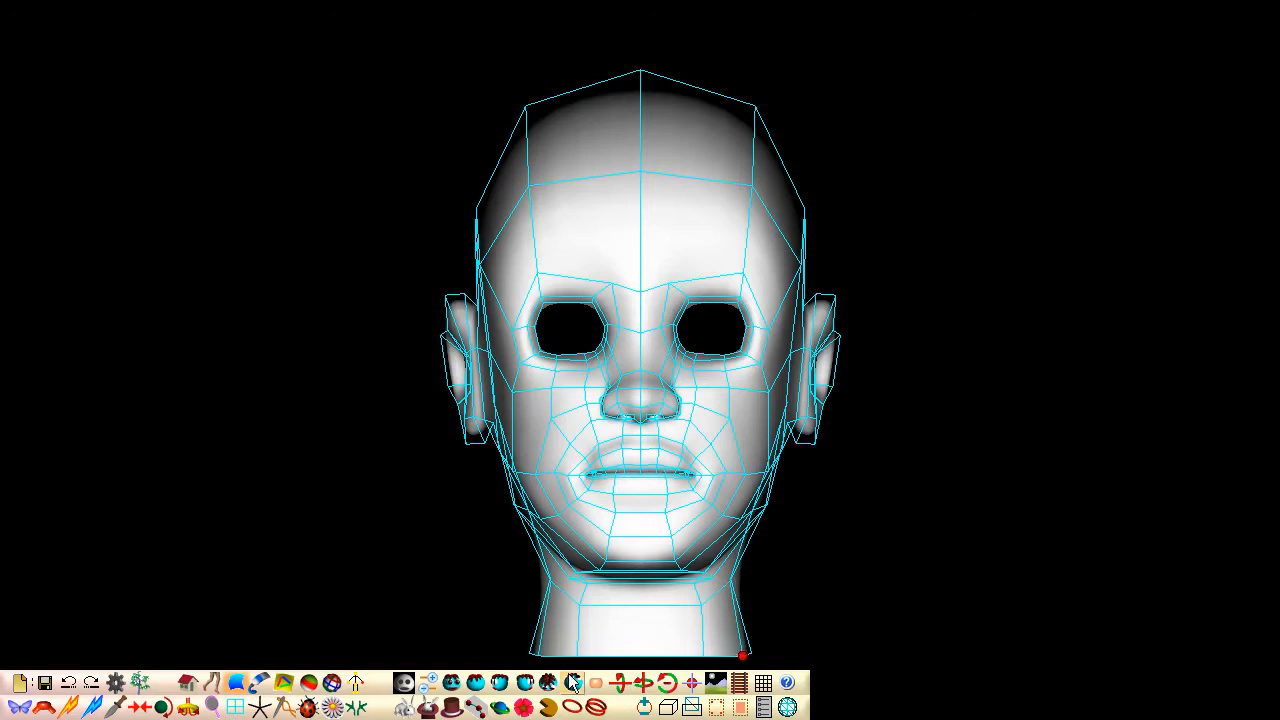
Step: Reshape the skull's top, forehead and back and the neck's control points in the side view
left_click(500, 683)
left_click_drag(675, 70, 654, 106)
left_click_drag(707, 208, 677, 208)
left_click_drag(878, 127, 918, 95)
left_click_drag(838, 559, 772, 554)
left_click_drag(701, 656, 736, 655)
left_click_drag(848, 655, 804, 654)
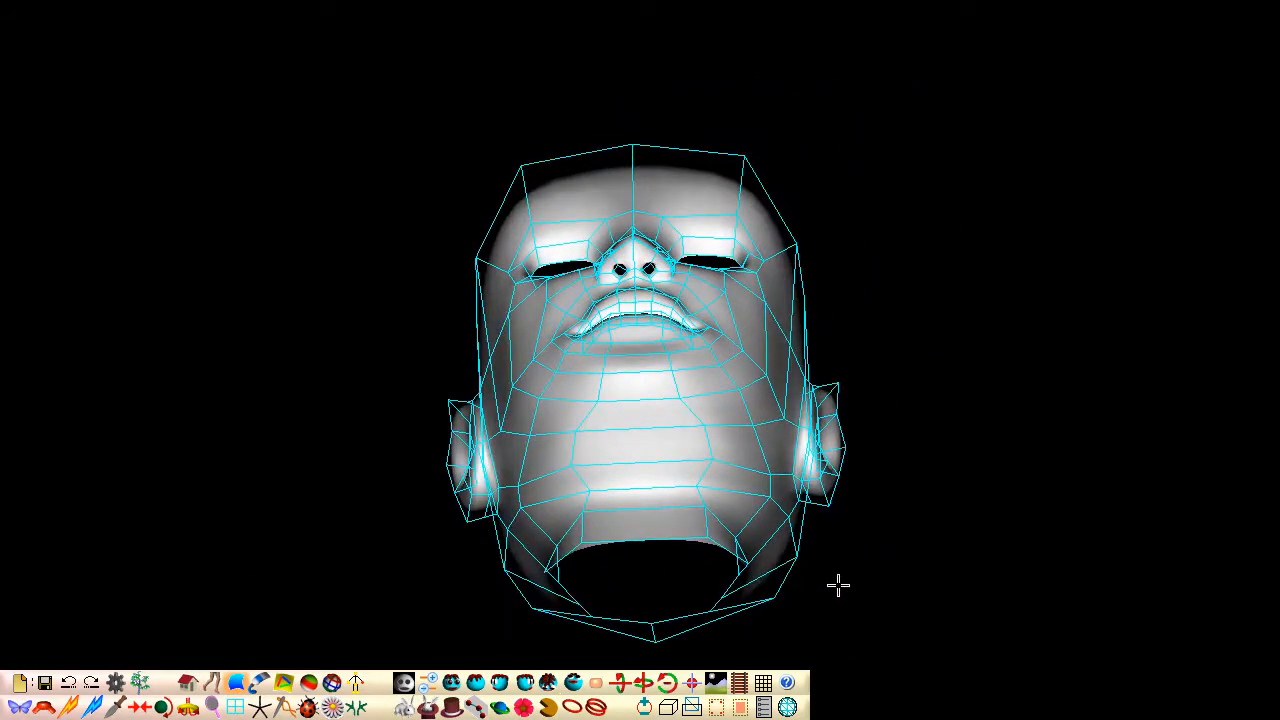
Step: Refine the control points around the corner of the mouth while viewing the head from below and at an angle
left_click(693, 324)
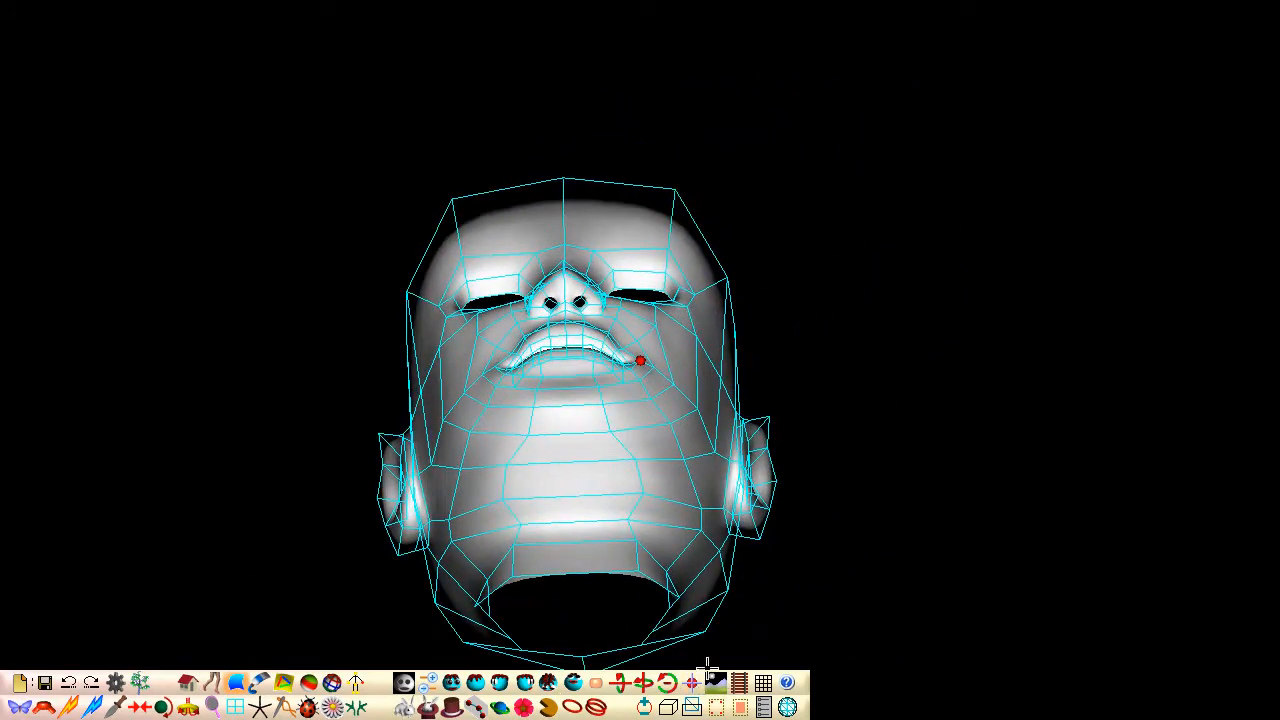
scroll(742, 640, "up", 5)
key("Right")
middle_click_drag(742, 639, 738, 632)
left_click_drag(640, 360, 655, 357)
middle_click_drag(655, 357, 654, 351)
left_click_drag(665, 349, 658, 346)
middle_click_drag(658, 346, 654, 327)
left_click_drag(654, 314, 669, 309)
Step: Adjust the cheek control points beside the mouth and return to the front view of the whole head
left_click_drag(828, 193, 849, 198)
middle_click_drag(849, 198, 813, 266)
left_click(763, 361)
middle_click_drag(763, 354, 740, 372)
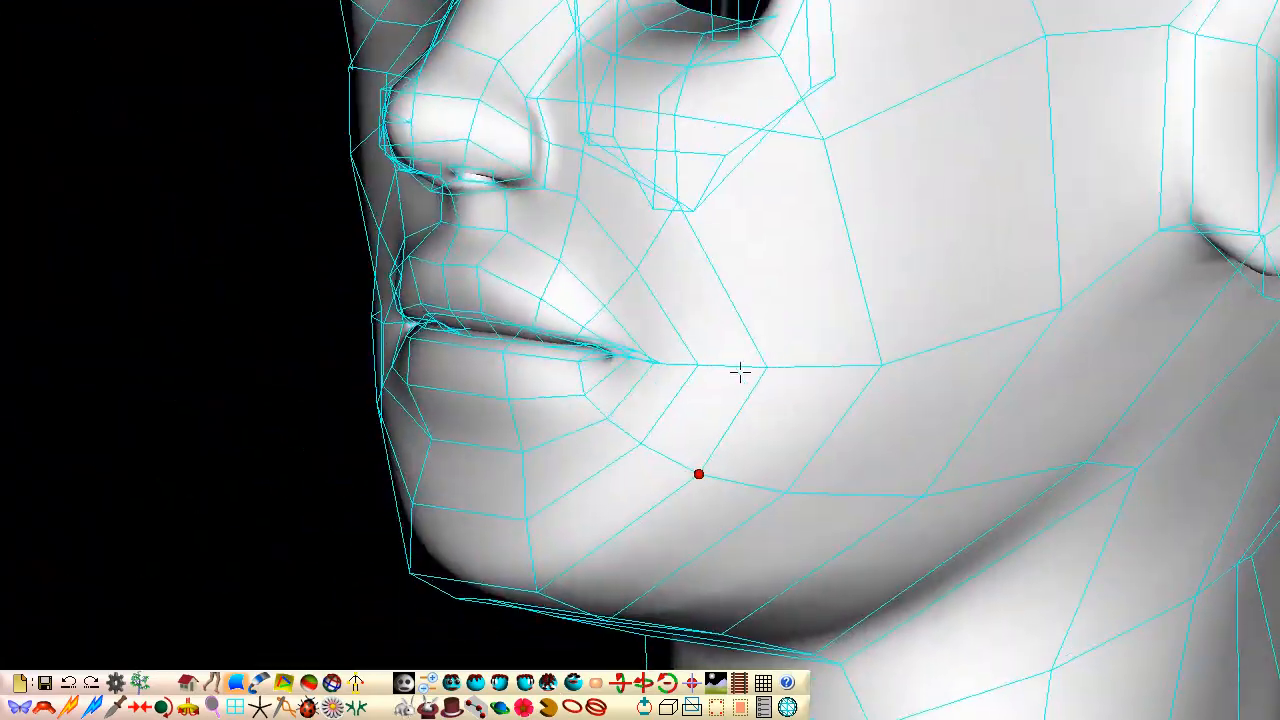
left_click(452, 684)
scroll(799, 525, "down", 5)
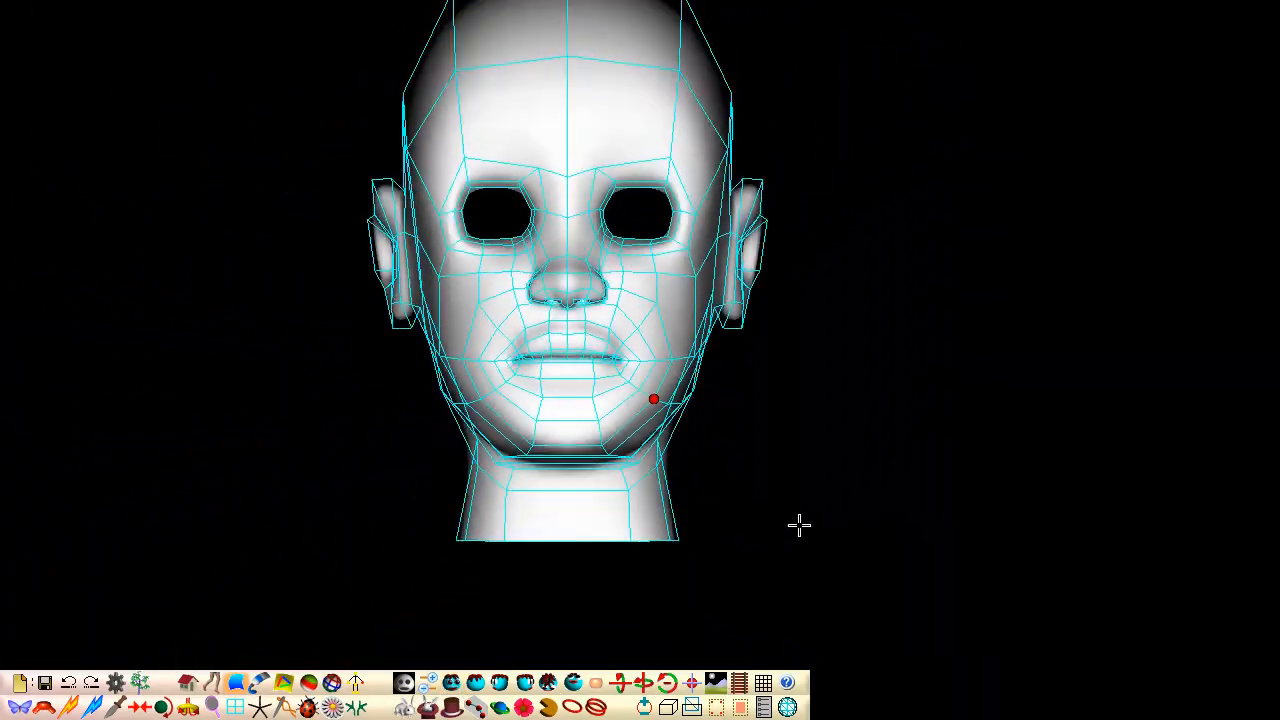
middle_click_drag(799, 525, 844, 595)
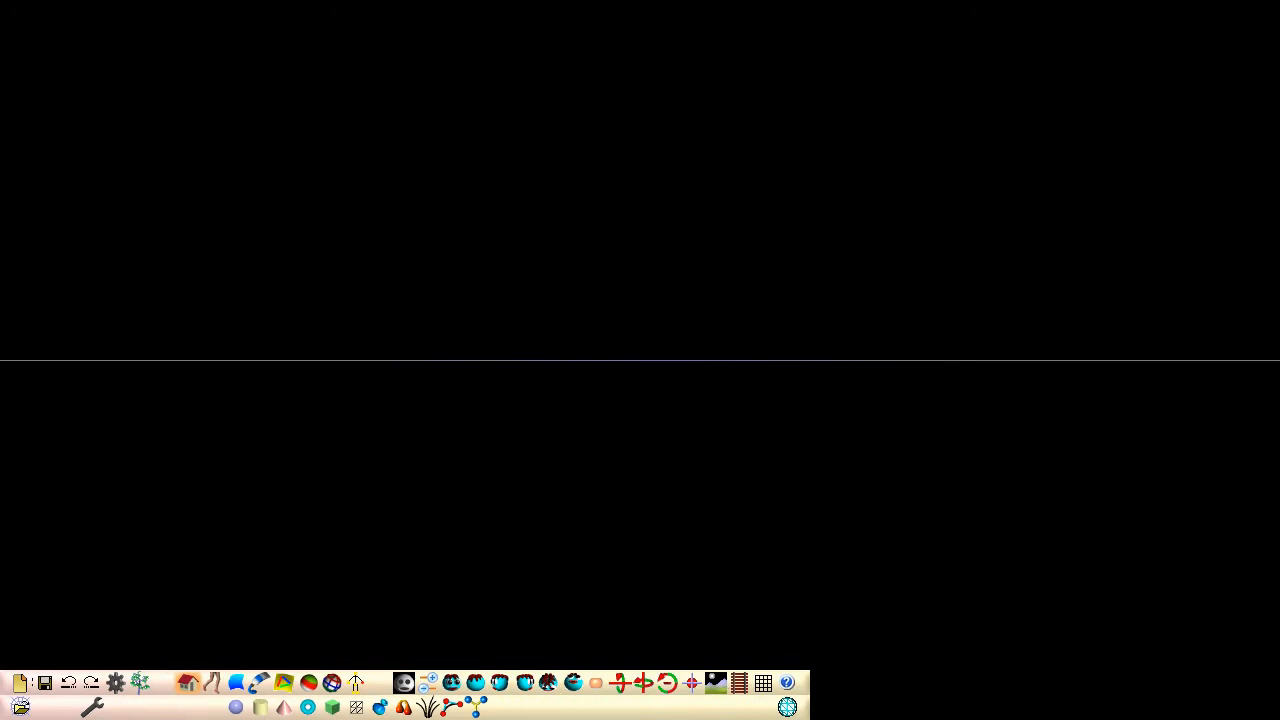
Step: Start a lathe at the grid origin in the top view, with its axis along the vertical grid line
left_click(548, 686)
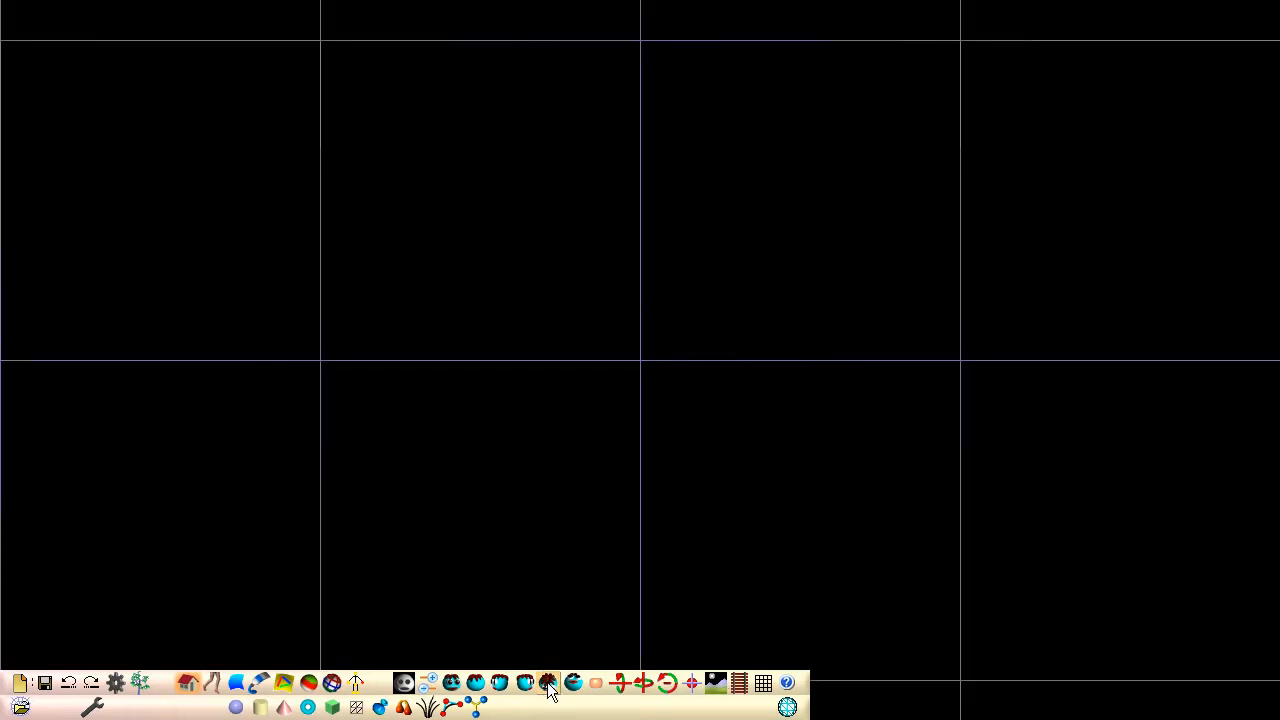
left_click(478, 708)
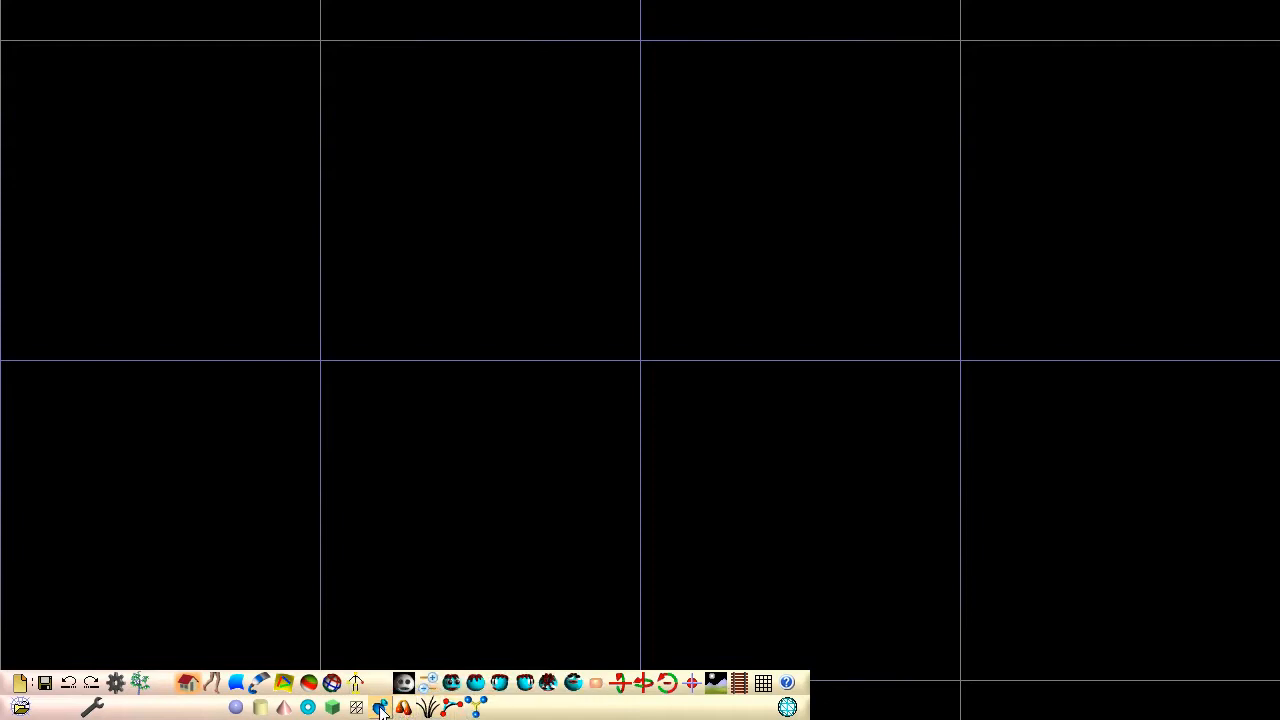
left_click(640, 360)
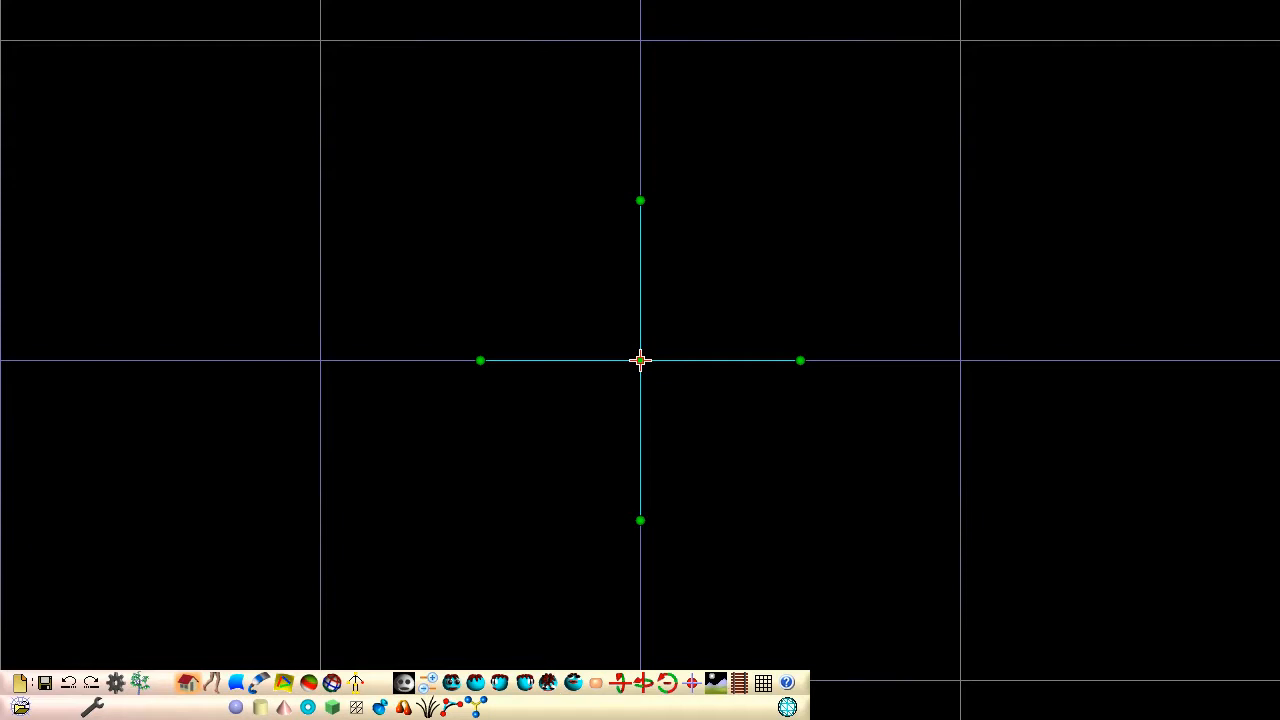
left_click(640, 200)
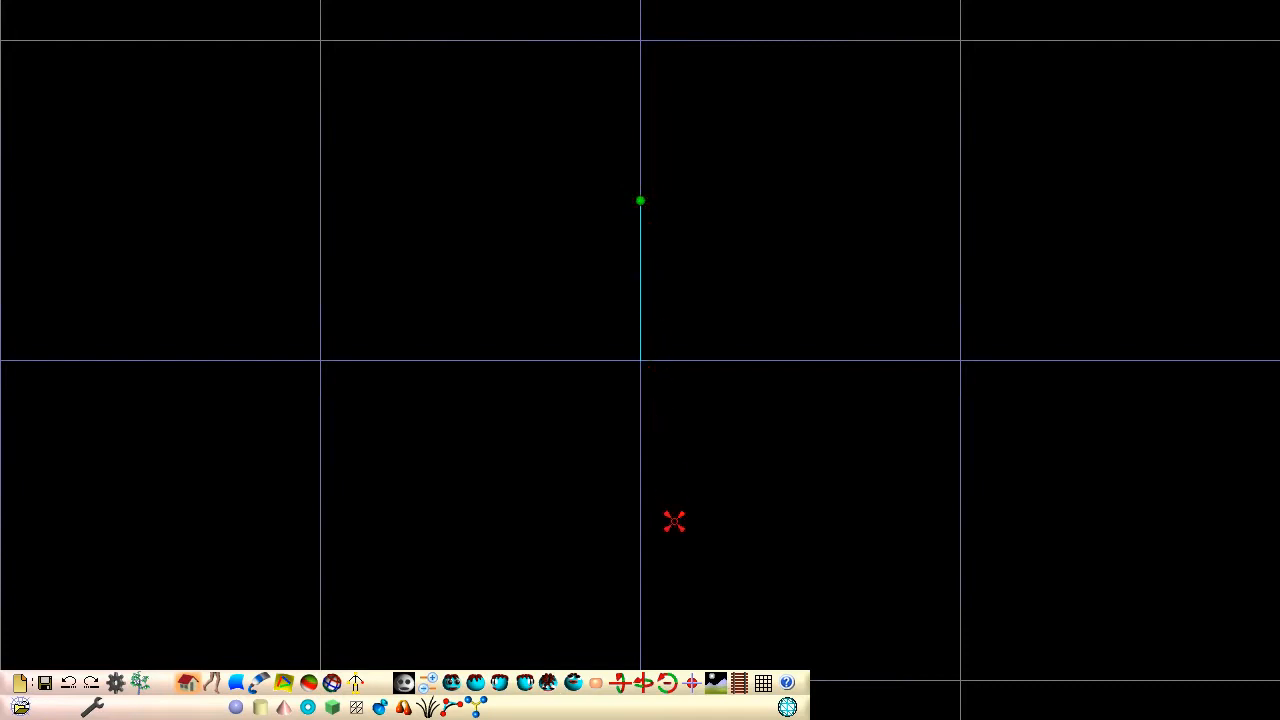
Step: Draw the lathe's seven-point profile outward along the base and up the side to form an open cup
left_click(727, 521)
left_click(800, 514)
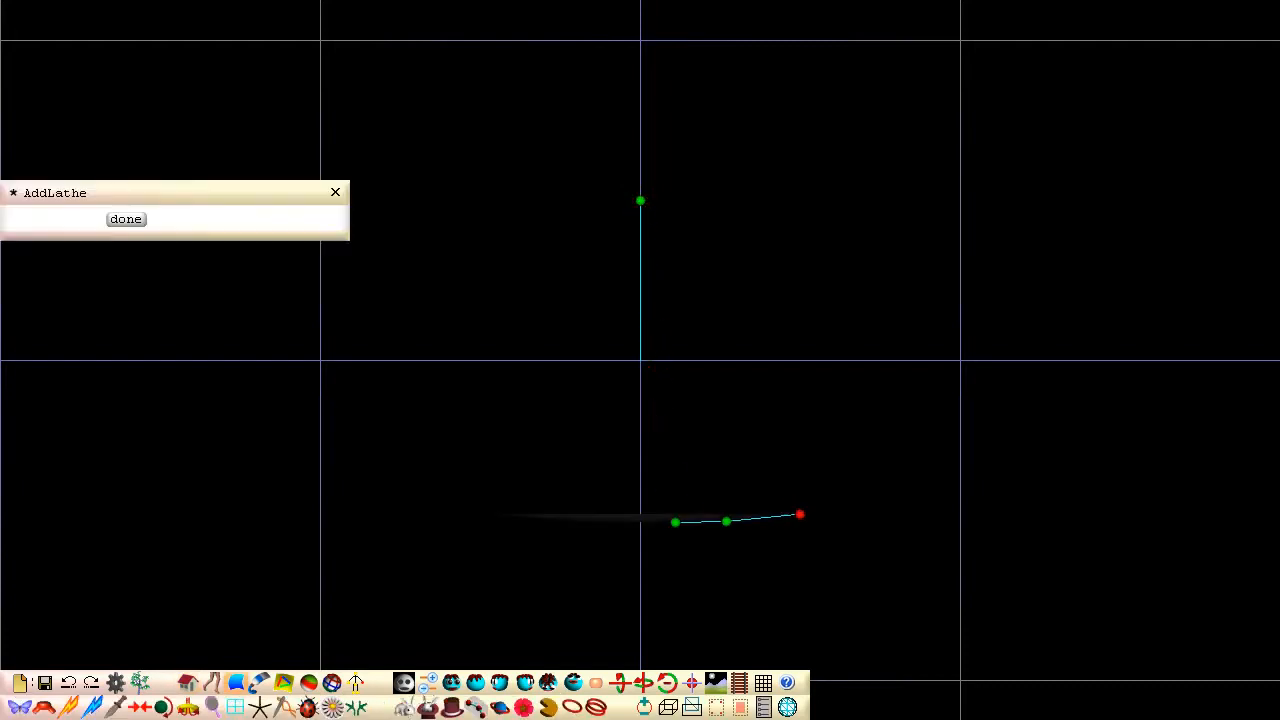
left_click(869, 501)
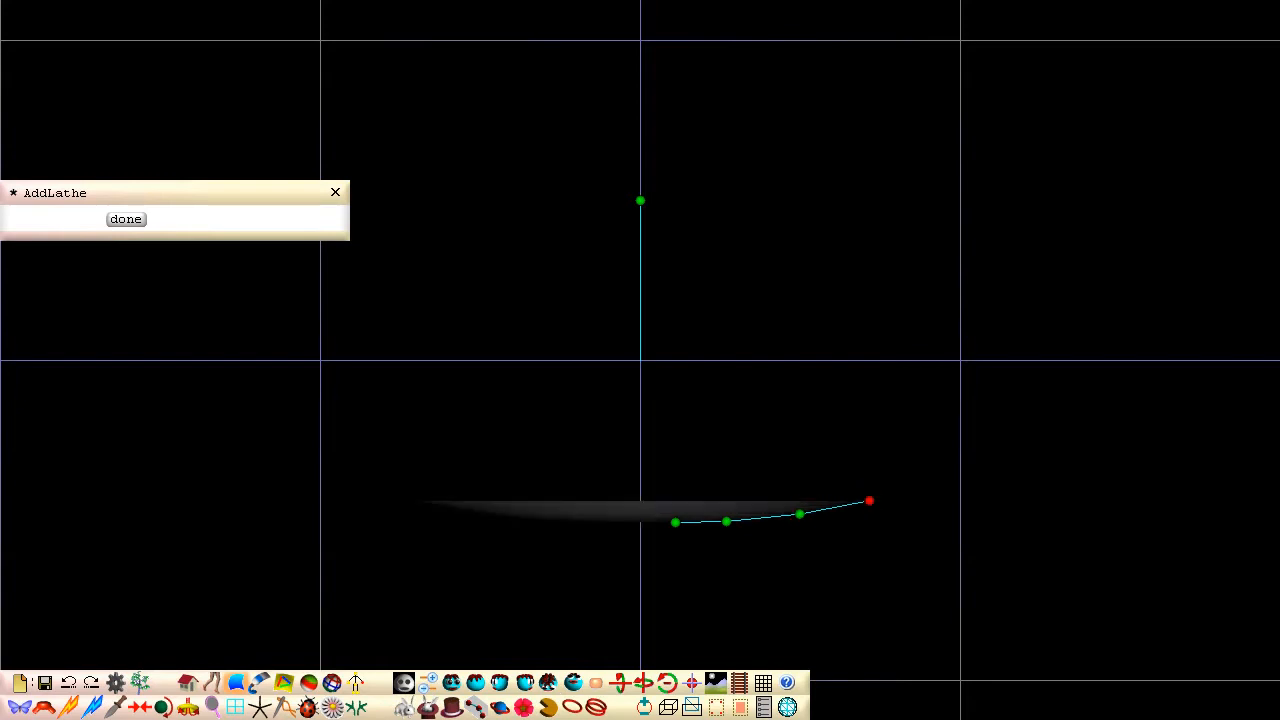
left_click(885, 315)
left_click(896, 202)
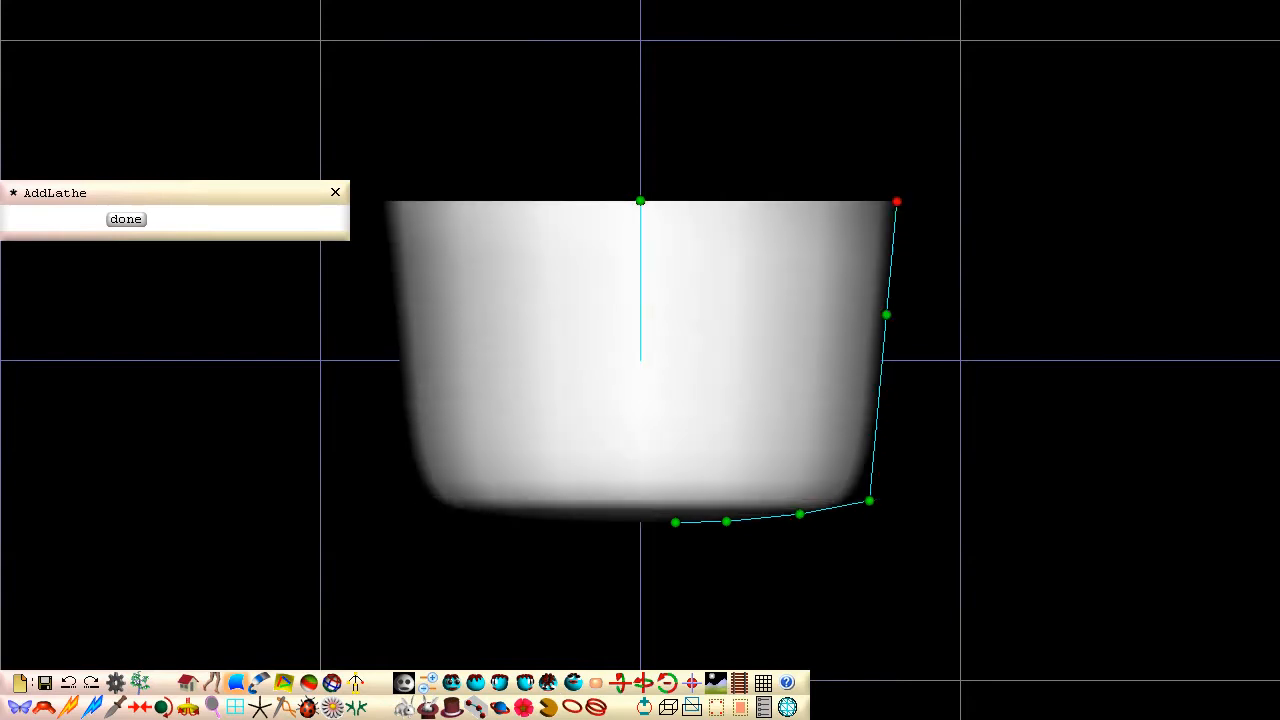
left_click(900, 107)
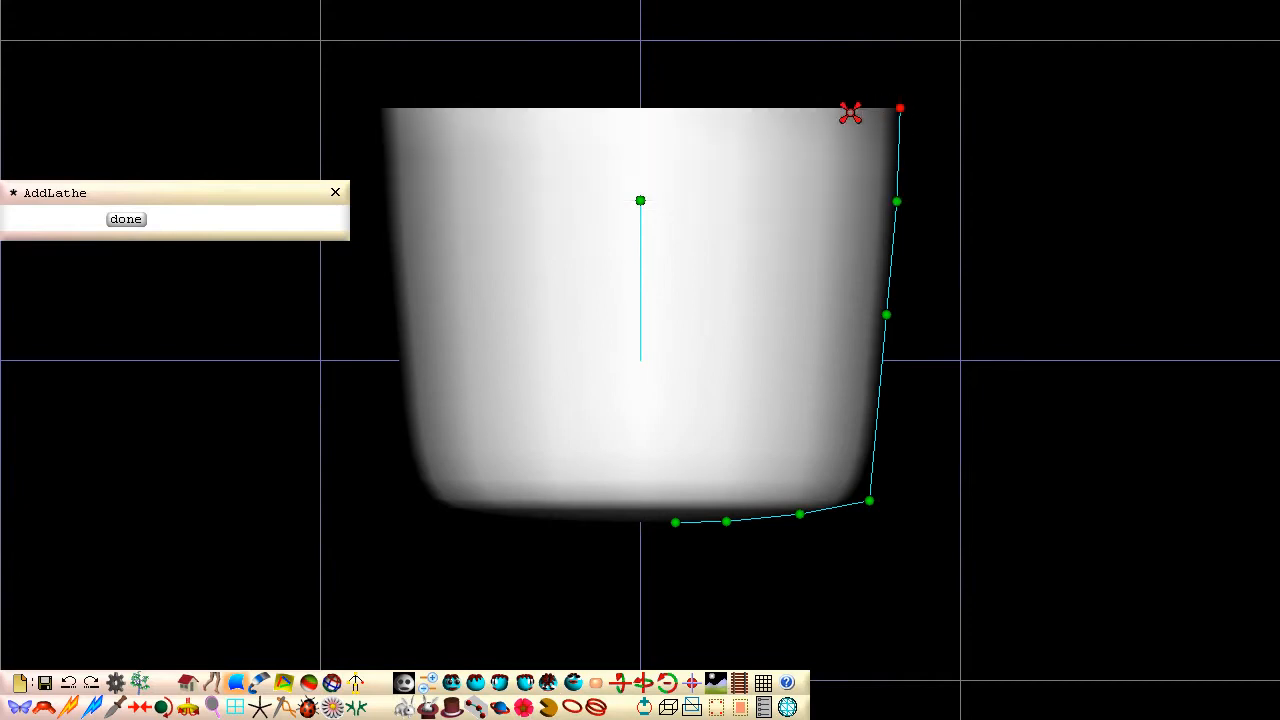
left_click(125, 218)
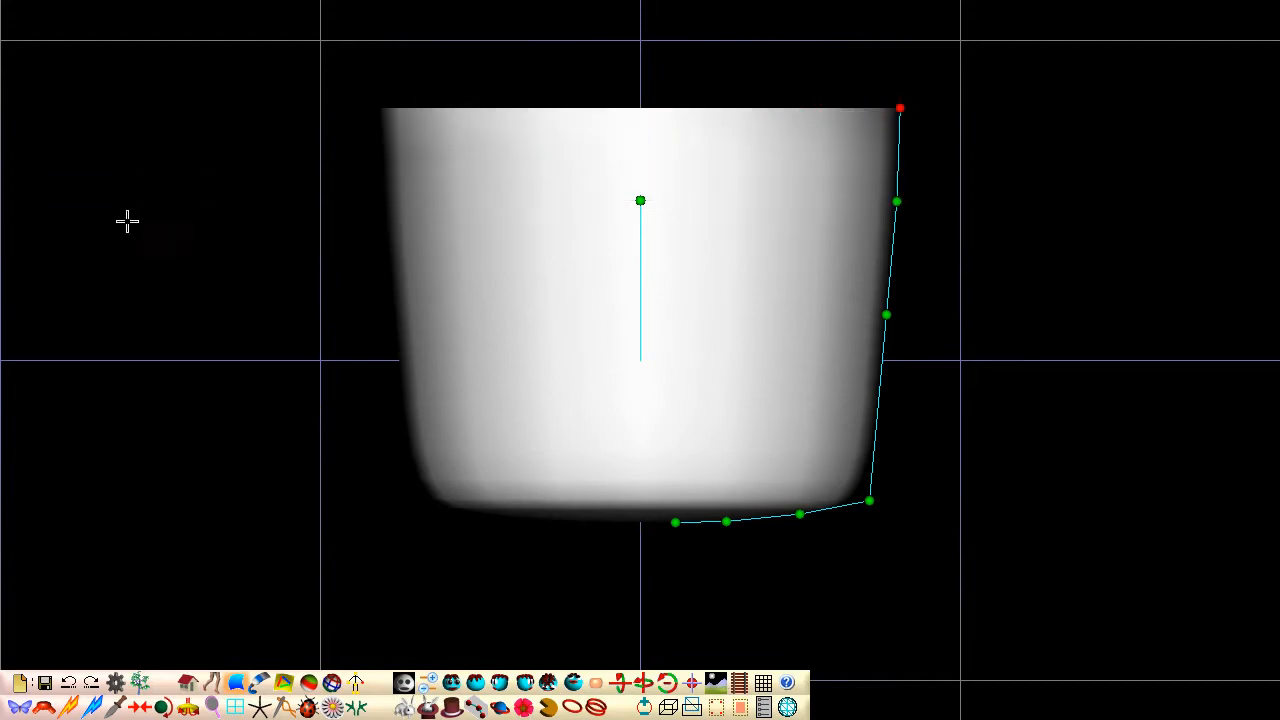
Step: Convert the lathe to a stitched patch with 9 control staves and view it at an angle from the front
left_click(452, 683)
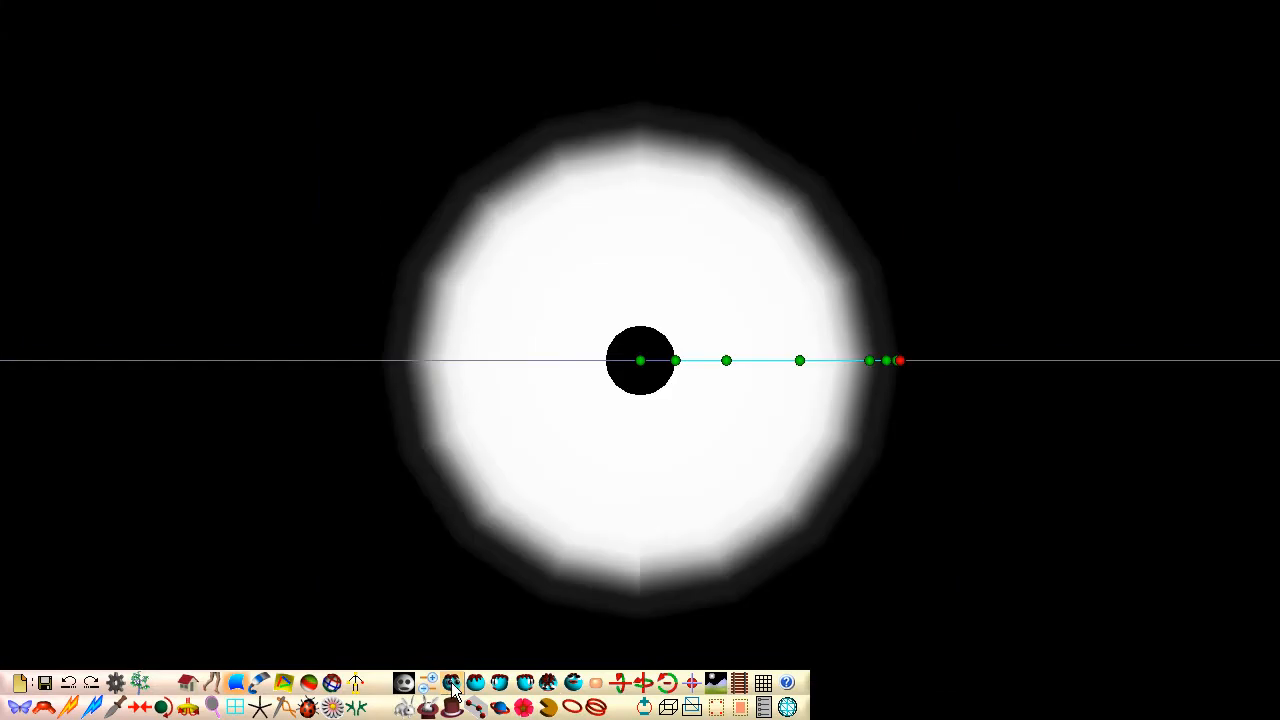
middle_click_drag(638, 359, 639, 359)
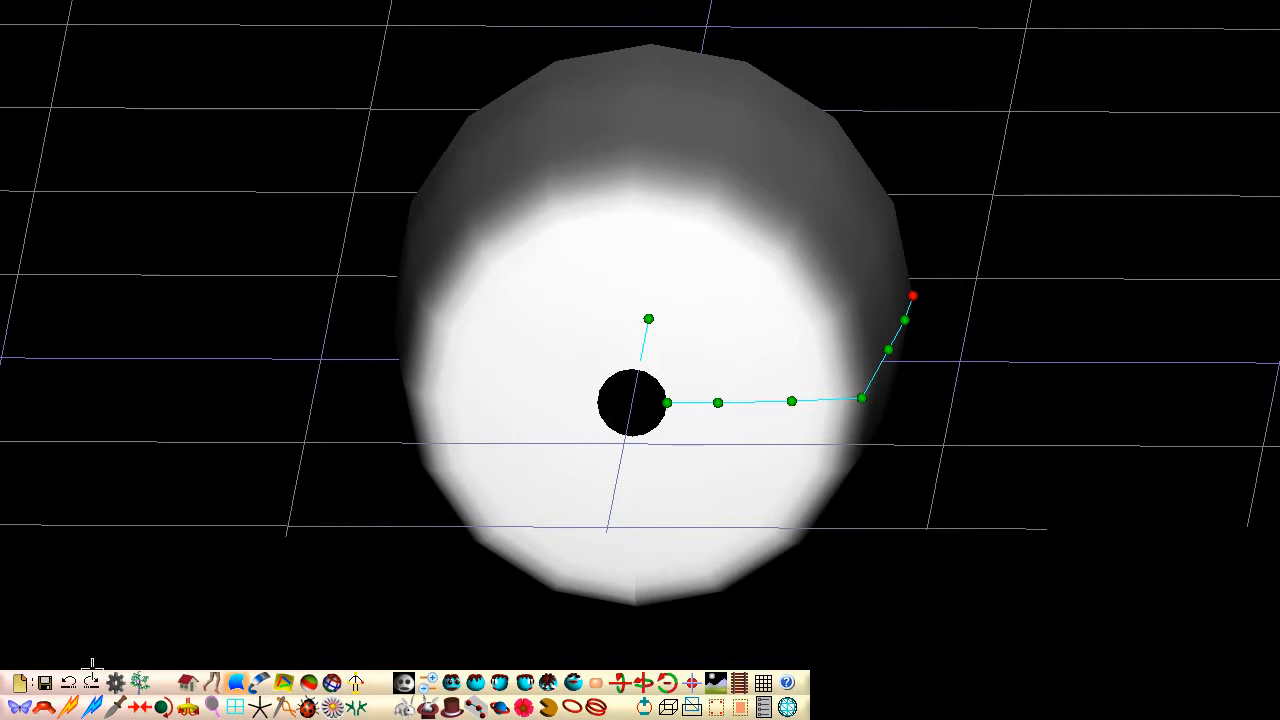
left_click(20, 707)
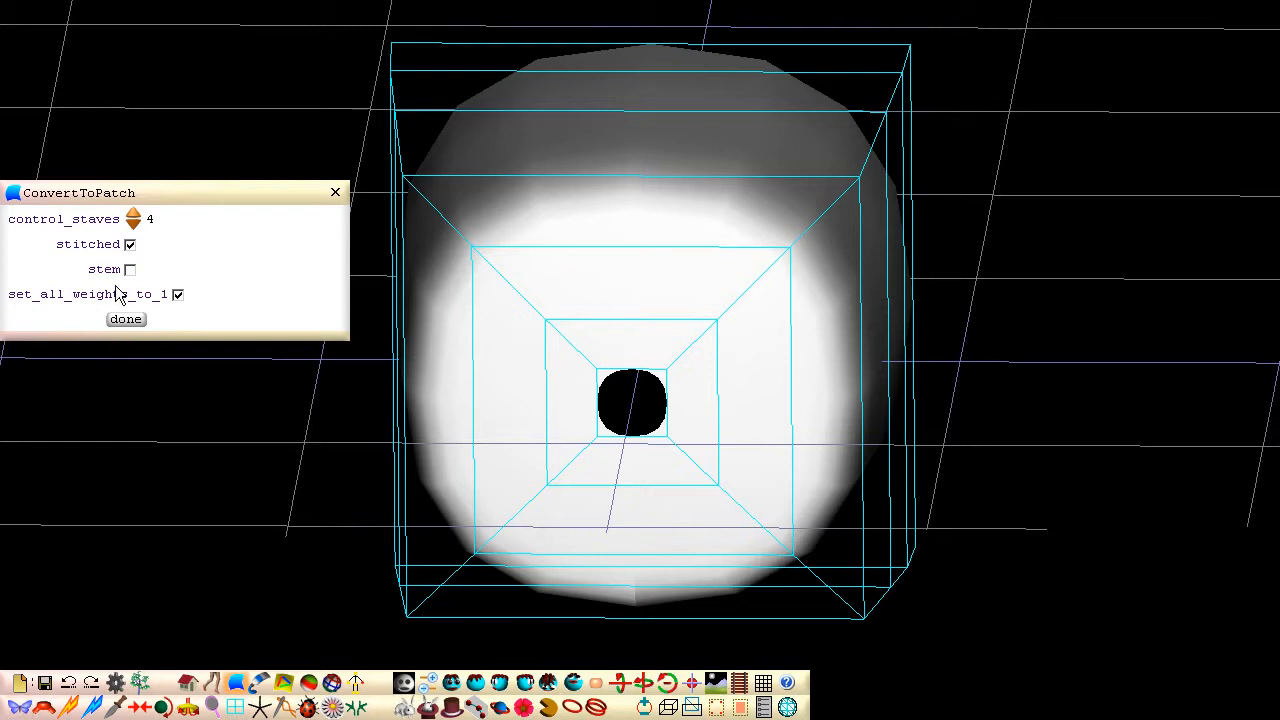
left_click(133, 215)
left_click(133, 215)
left_click(133, 215)
left_click(133, 215)
left_click(133, 215)
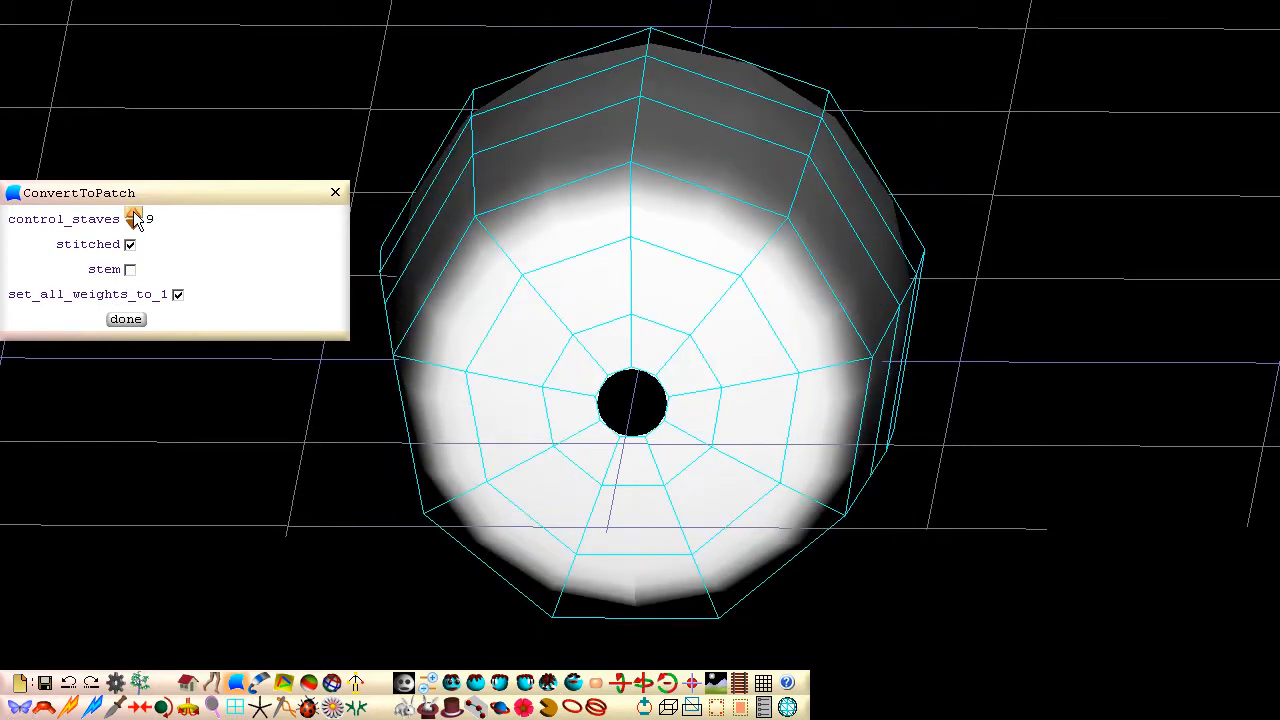
left_click(126, 319)
key("Left")
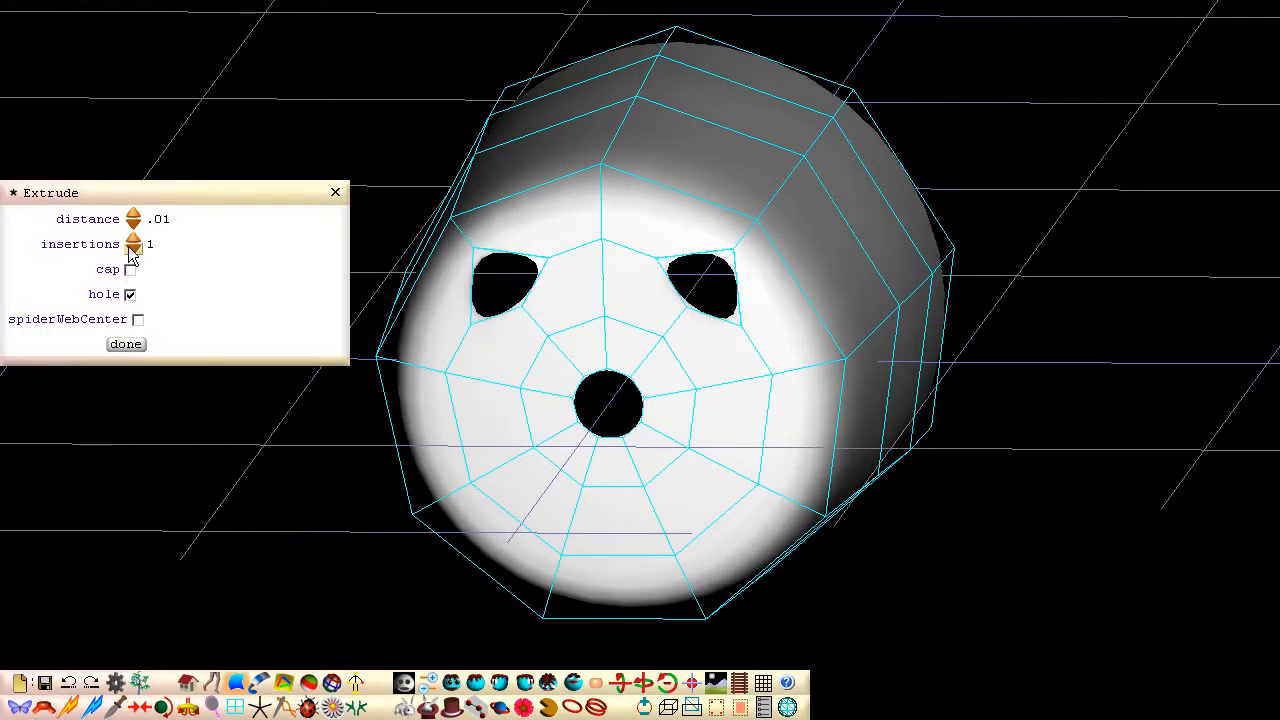
Step: Extrude the two eye openings inward at a distance of -.18, with one insertion and a hole
left_click_drag(133, 225, 133, 225)
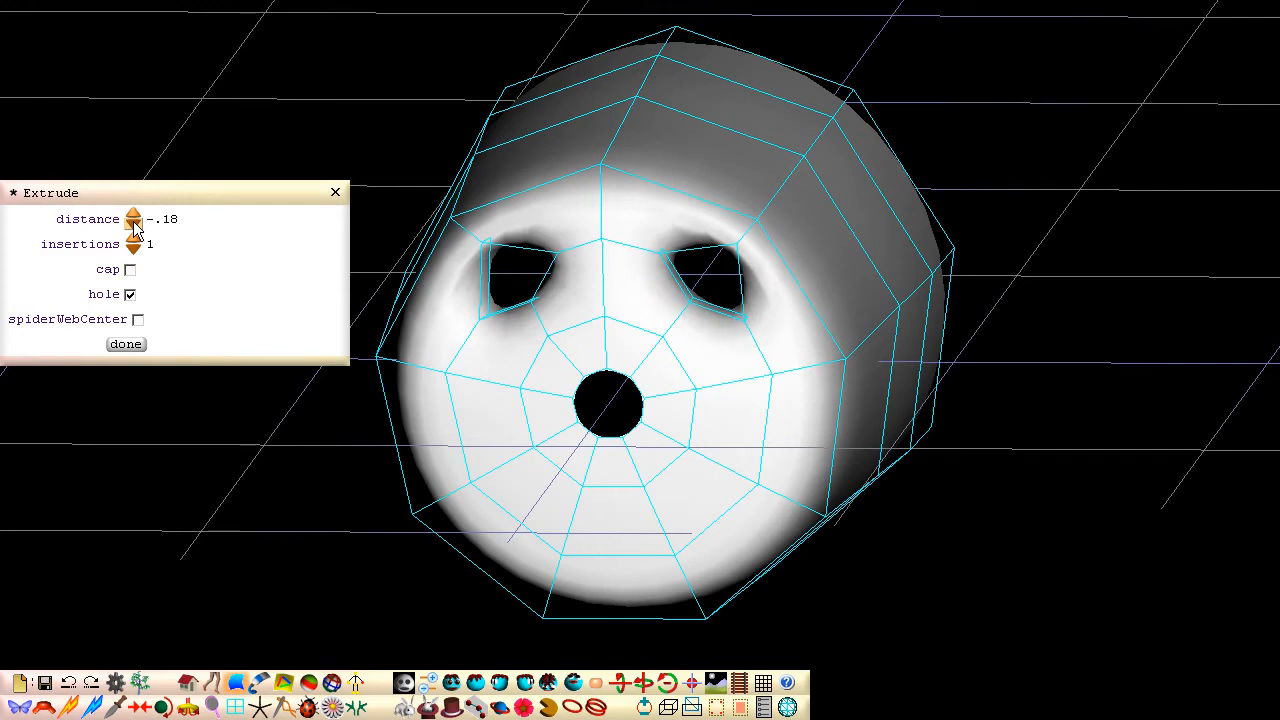
left_click(126, 344)
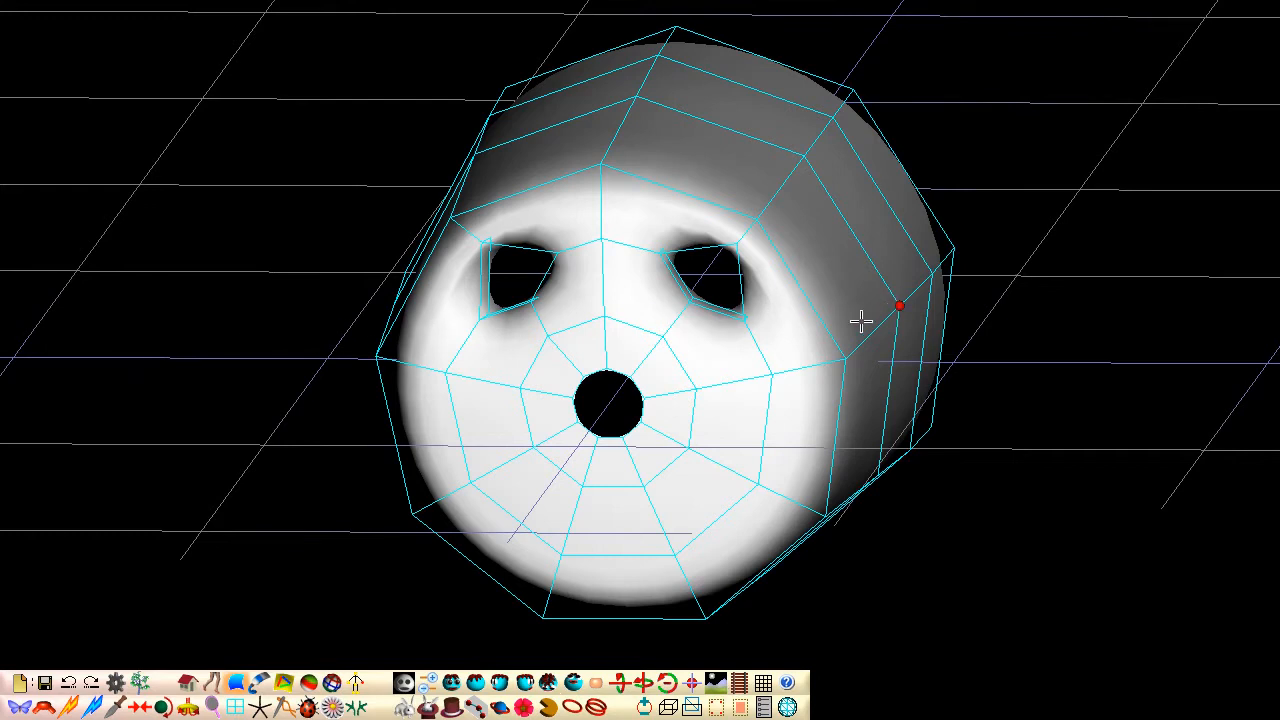
Step: Extrude the selected side points into ears with a spider-web center, a distance of .16 and 2 insertions
left_click(44, 707)
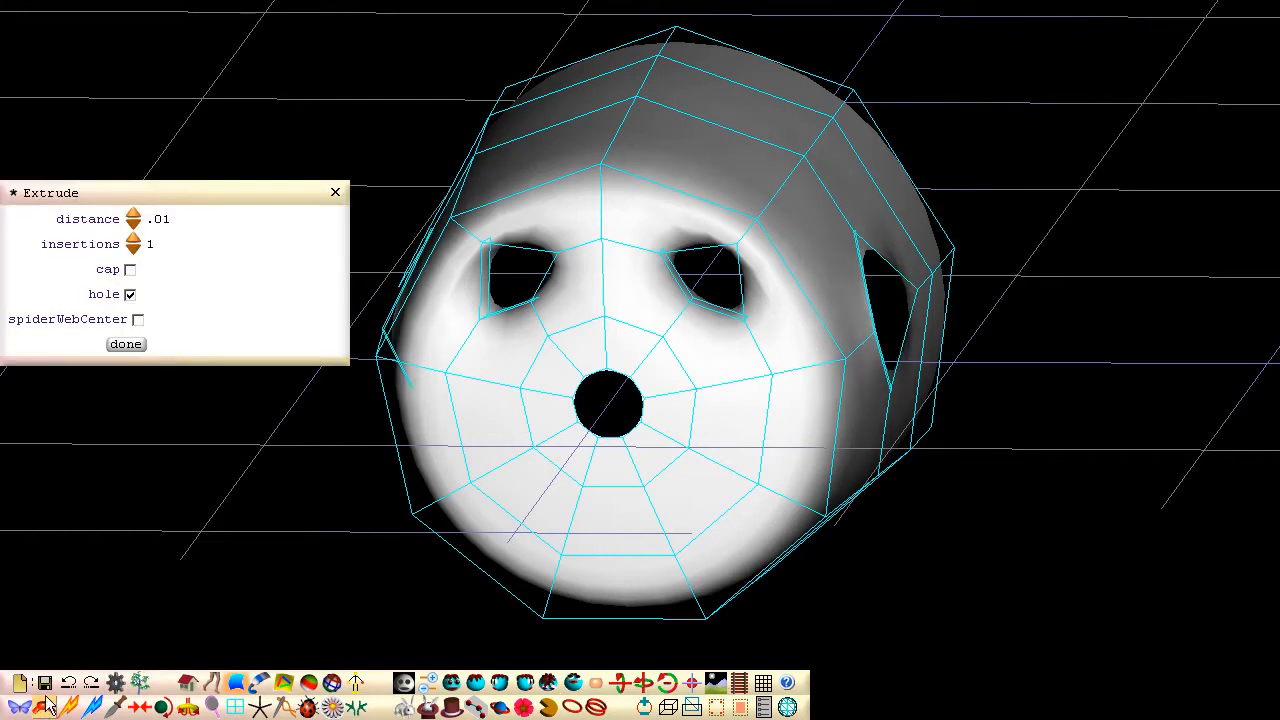
left_click(138, 319)
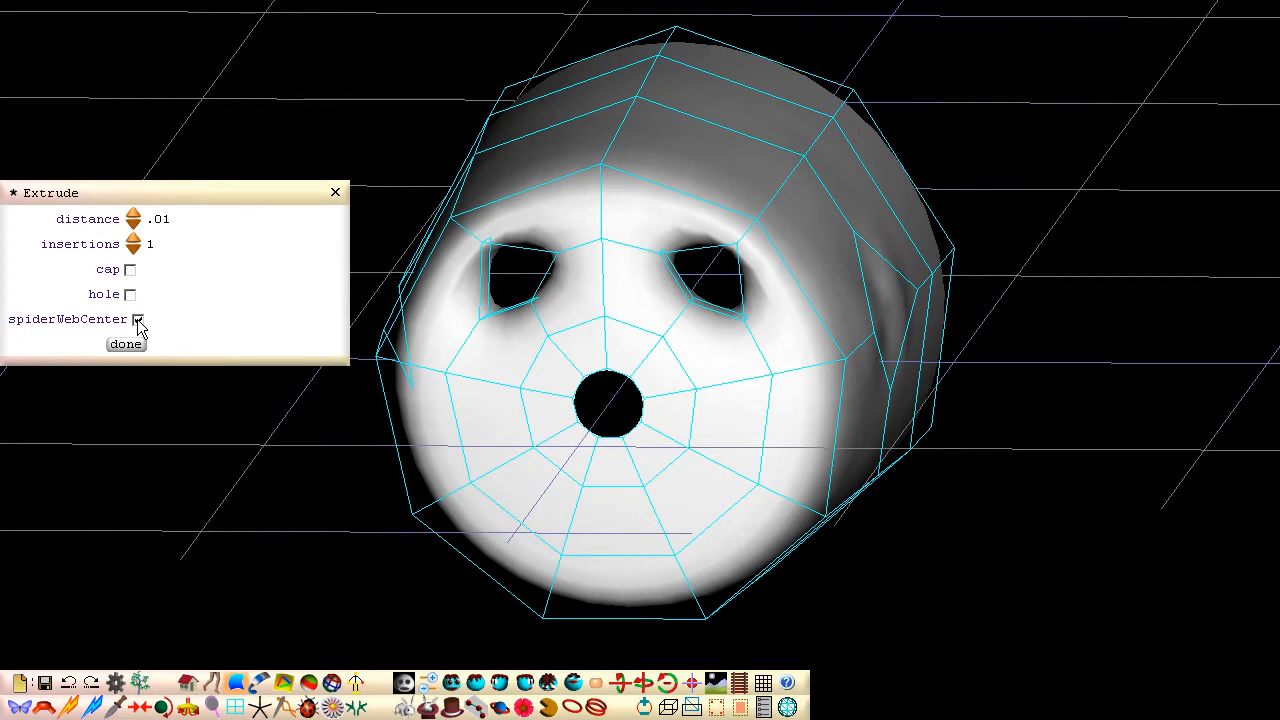
left_click(134, 214)
left_click(134, 214)
left_click_drag(134, 218, 134, 216)
left_click(134, 243)
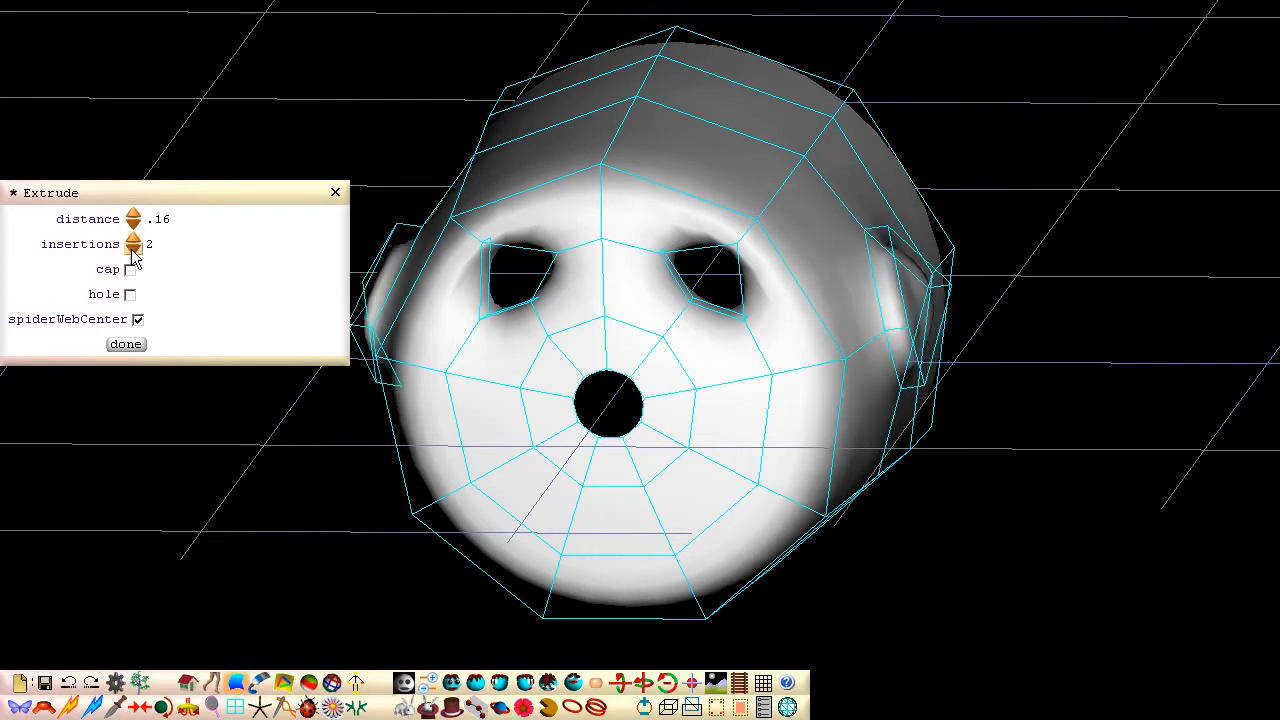
left_click(125, 344)
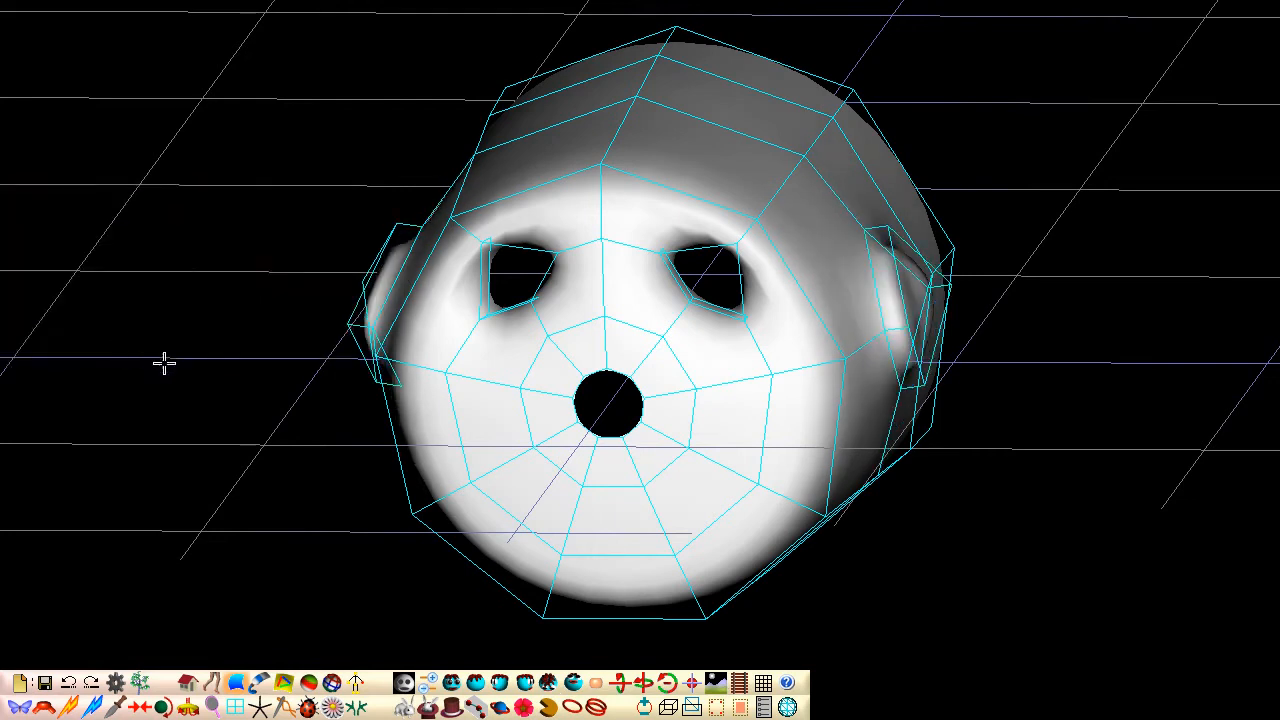
Step: Hide the grid
left_click(763, 683)
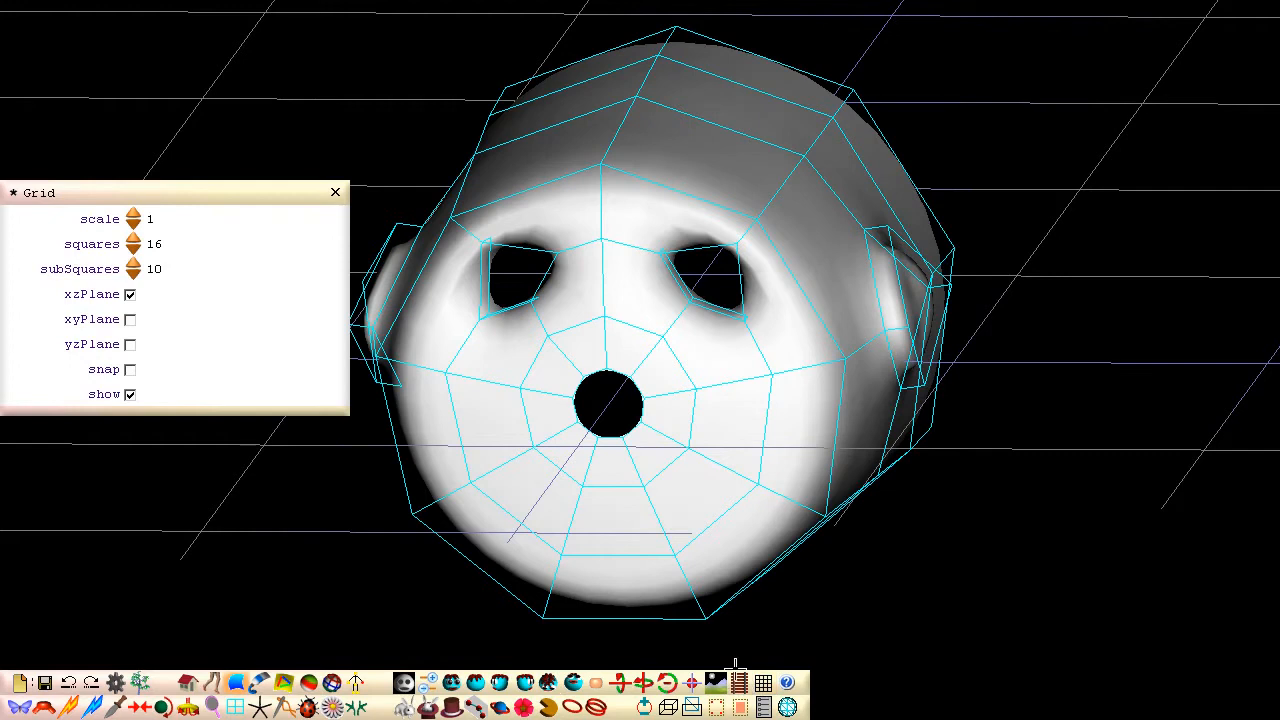
left_click(130, 394)
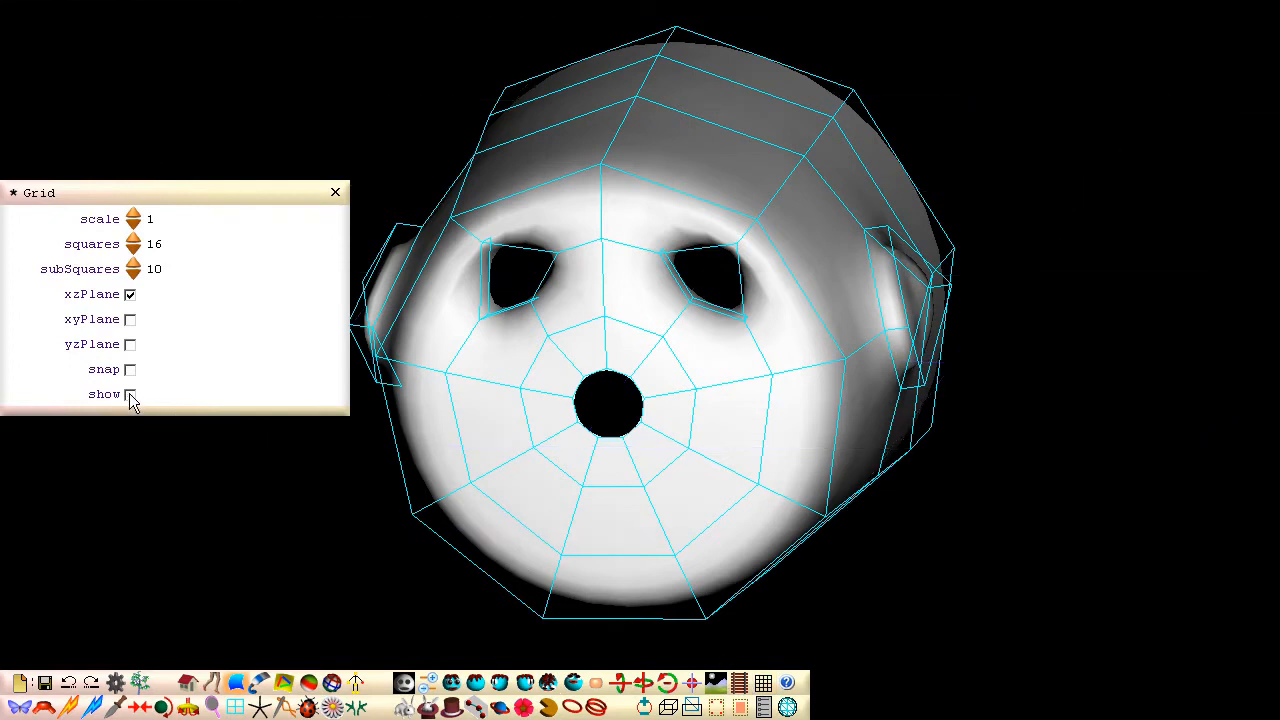
left_click(335, 193)
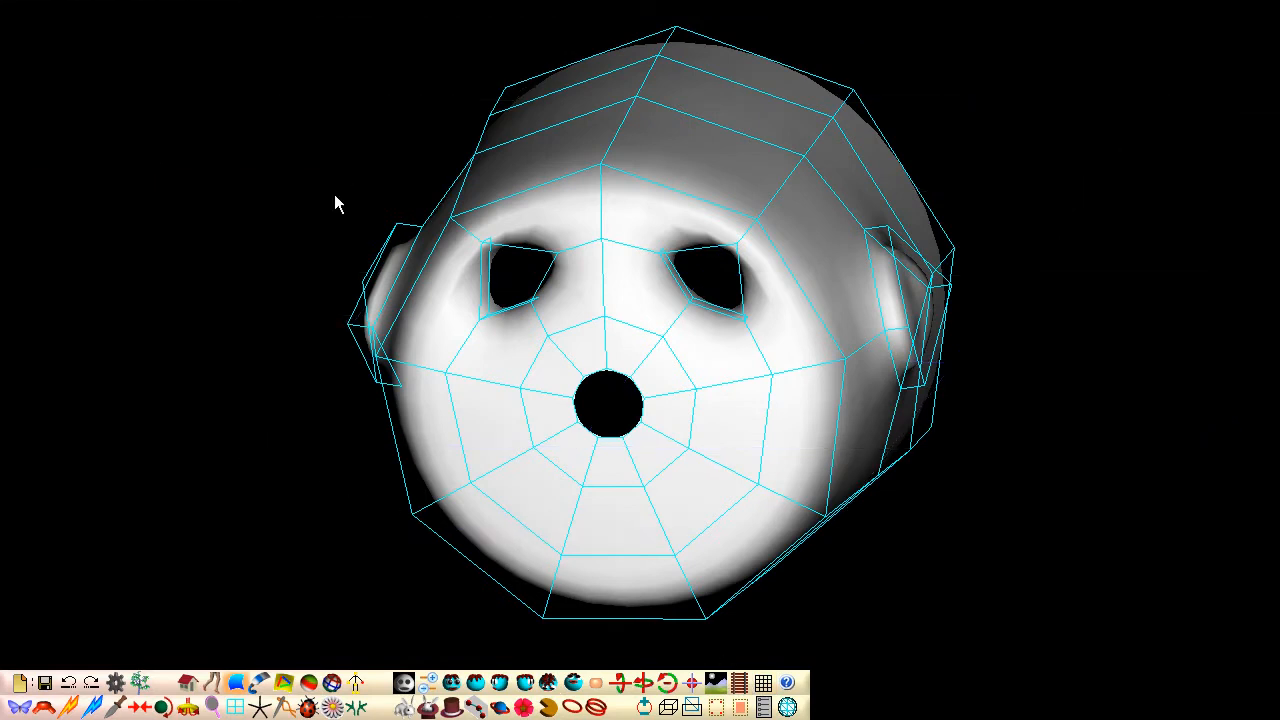
Step: In the side view, rotate the head's open back rim to horizontal and place it beneath the head as the neck opening
left_click(499, 681)
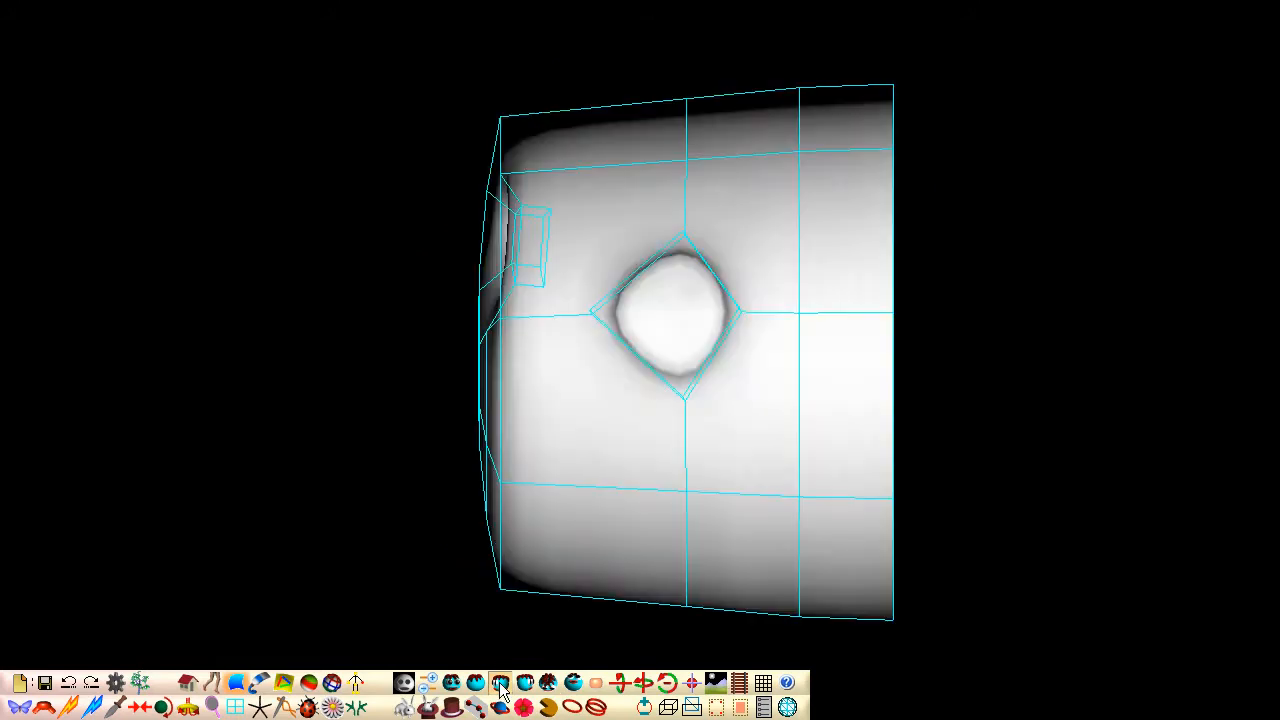
left_click(573, 708)
left_click(892, 420)
left_click_drag(892, 360, 892, 620)
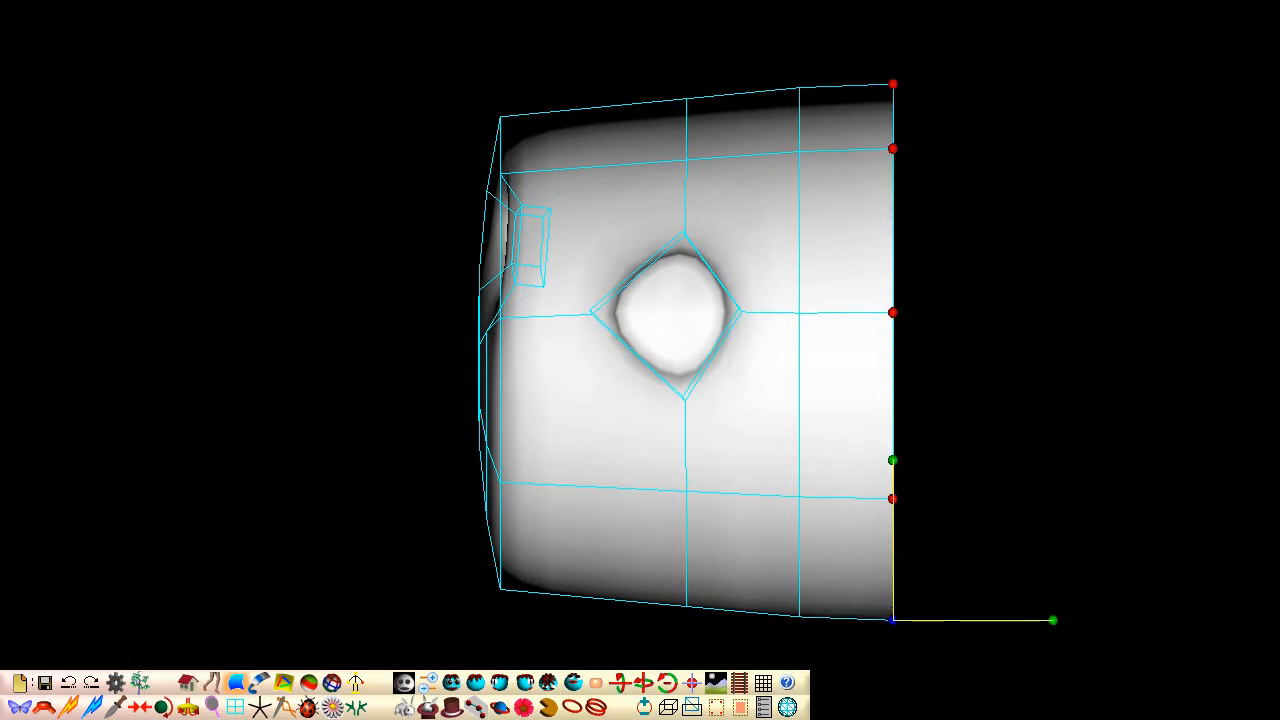
left_click_drag(893, 460, 958, 621)
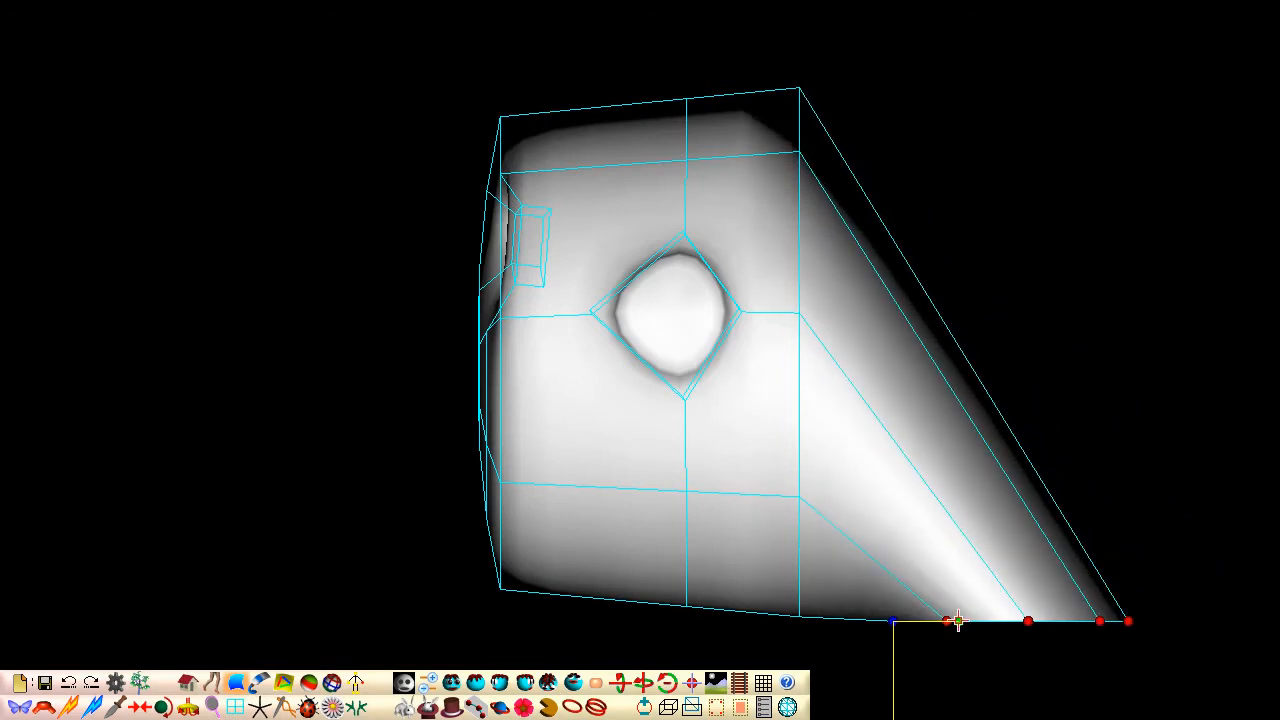
left_click_drag(954, 621, 856, 656)
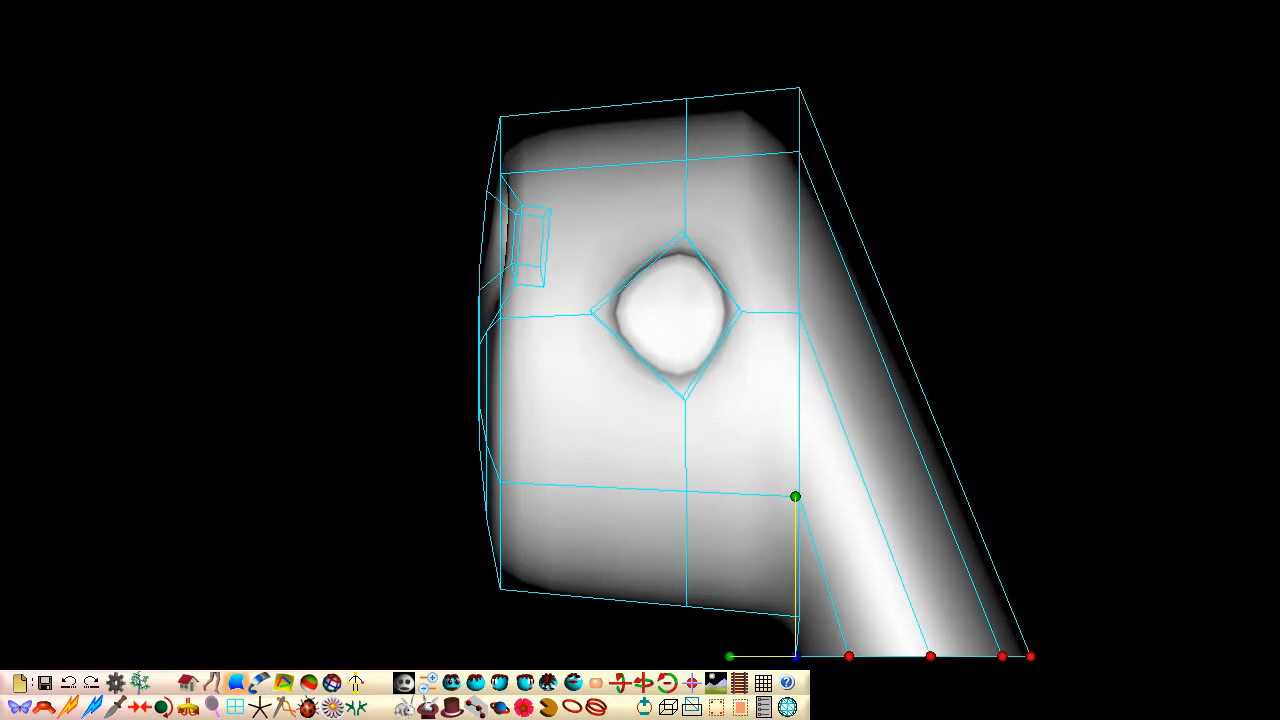
Step: Rotate the control loop behind the ear about 45 degrees around its lower end, bending the head's back toward the neck
left_click(571, 707)
left_click(800, 452)
left_click_drag(798, 360, 799, 617)
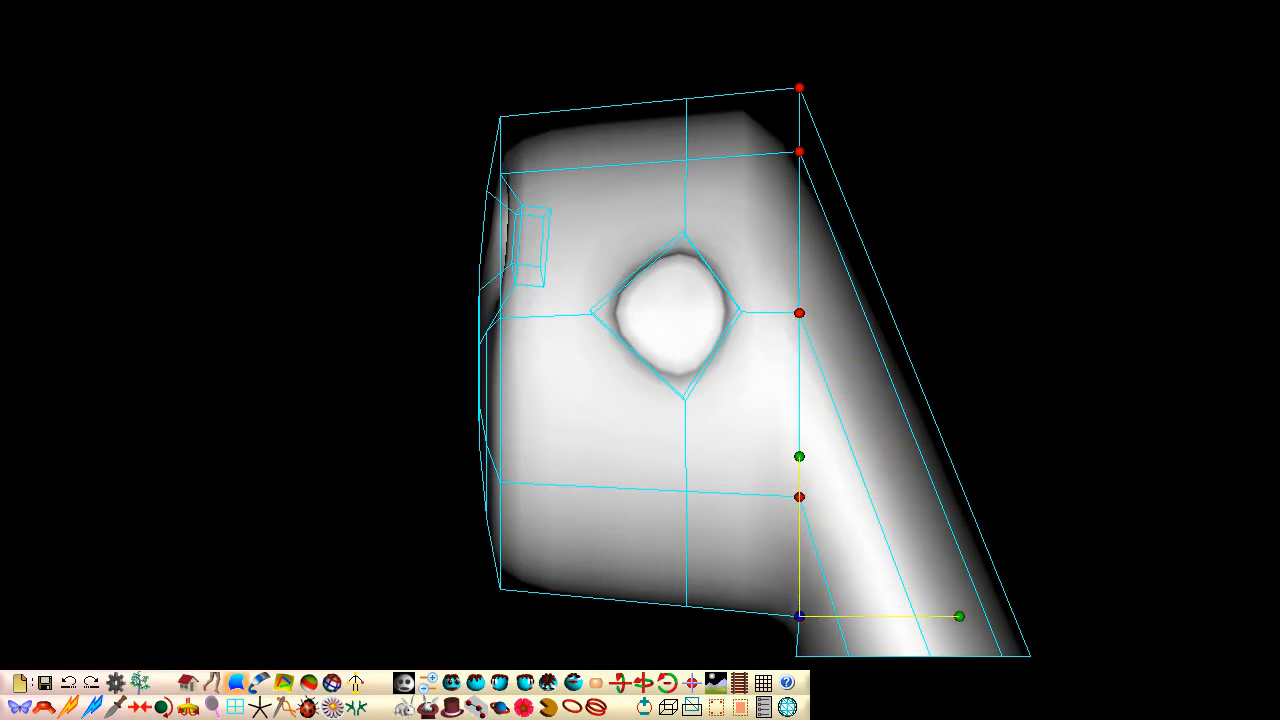
left_click_drag(798, 456, 894, 520)
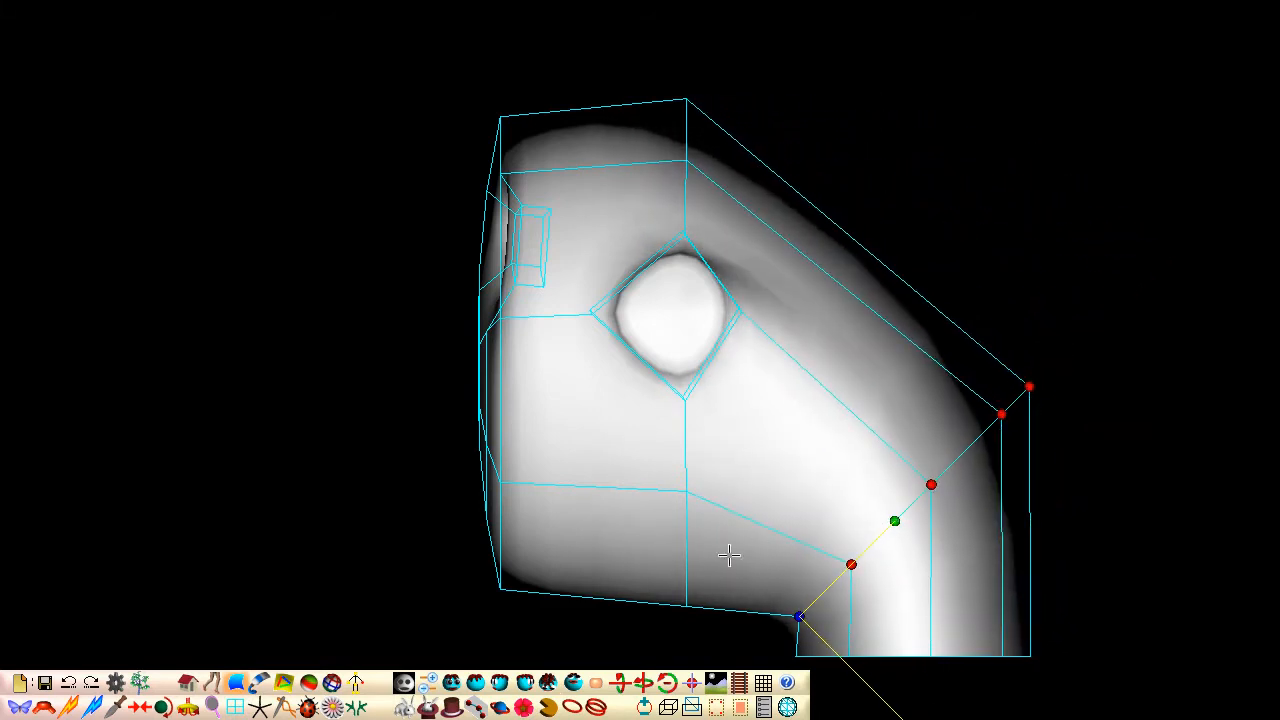
Step: Insert a control line from the ear's upper rear edge across the back of the head
left_click(68, 707)
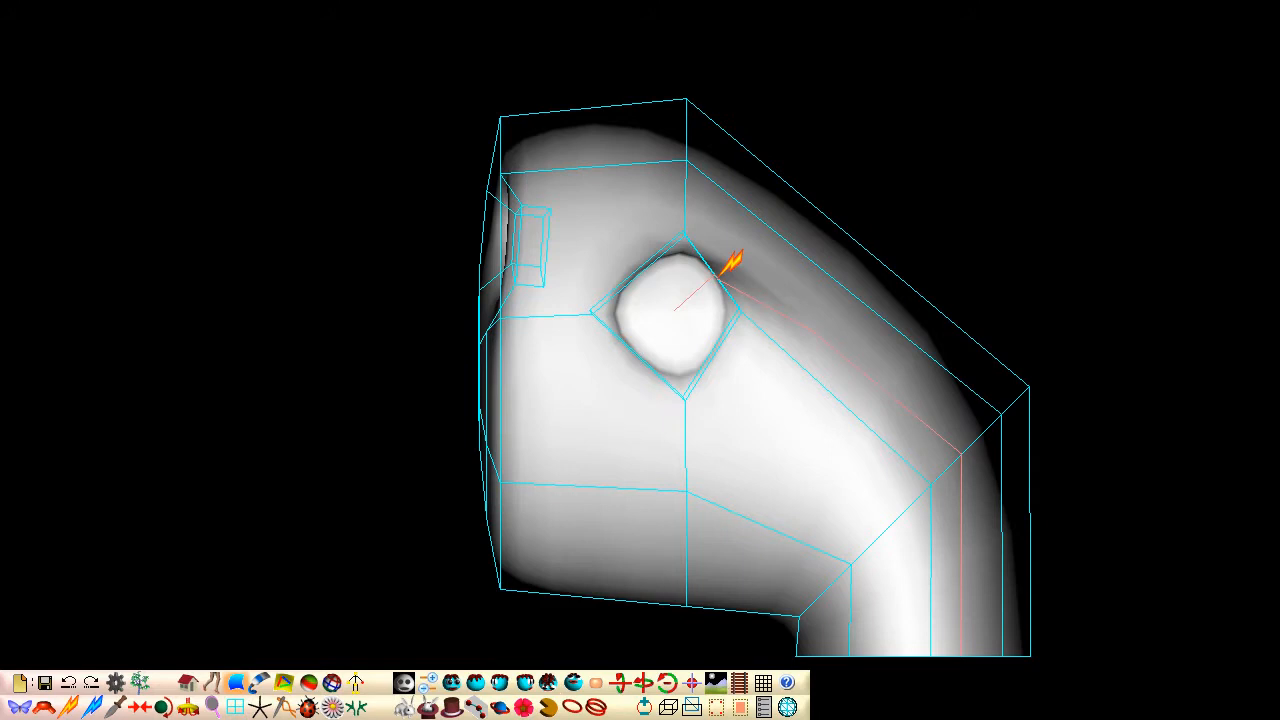
left_click(723, 256)
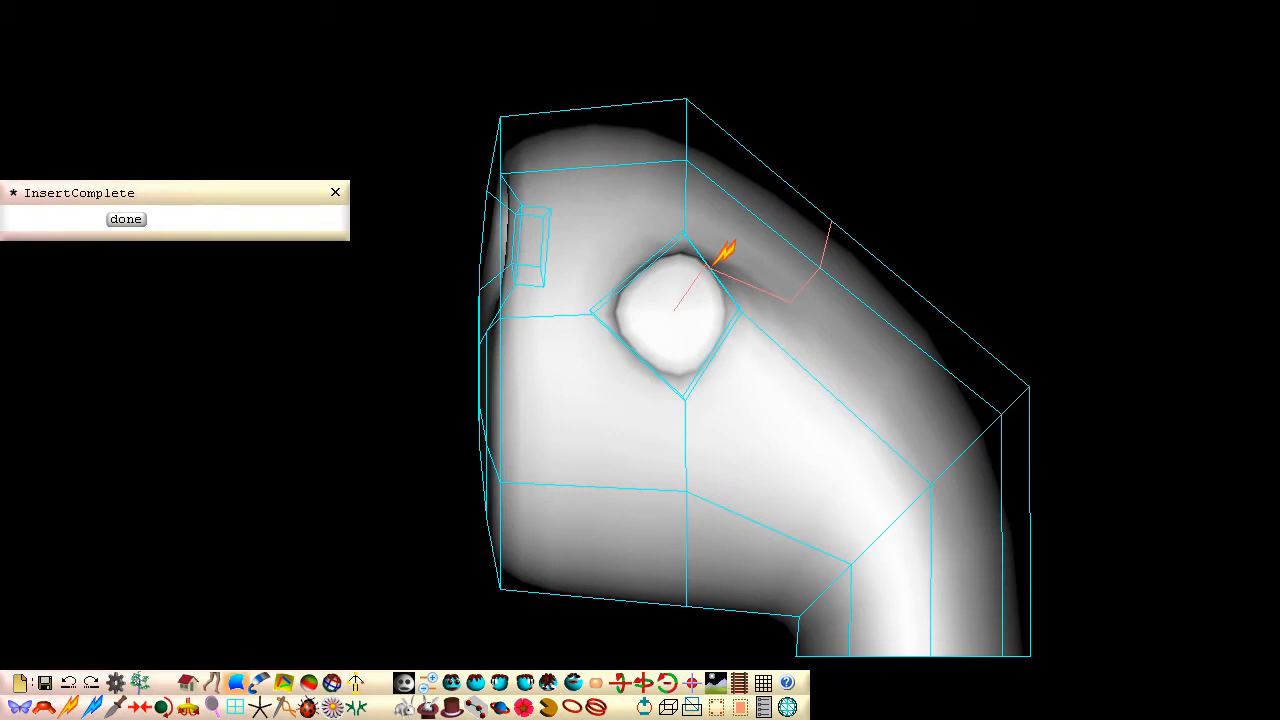
left_click(126, 219)
Step: Move the inserted line's outer points up and back to fill out the skull, and pull its ear point slightly backward
left_click_drag(830, 219, 998, 100)
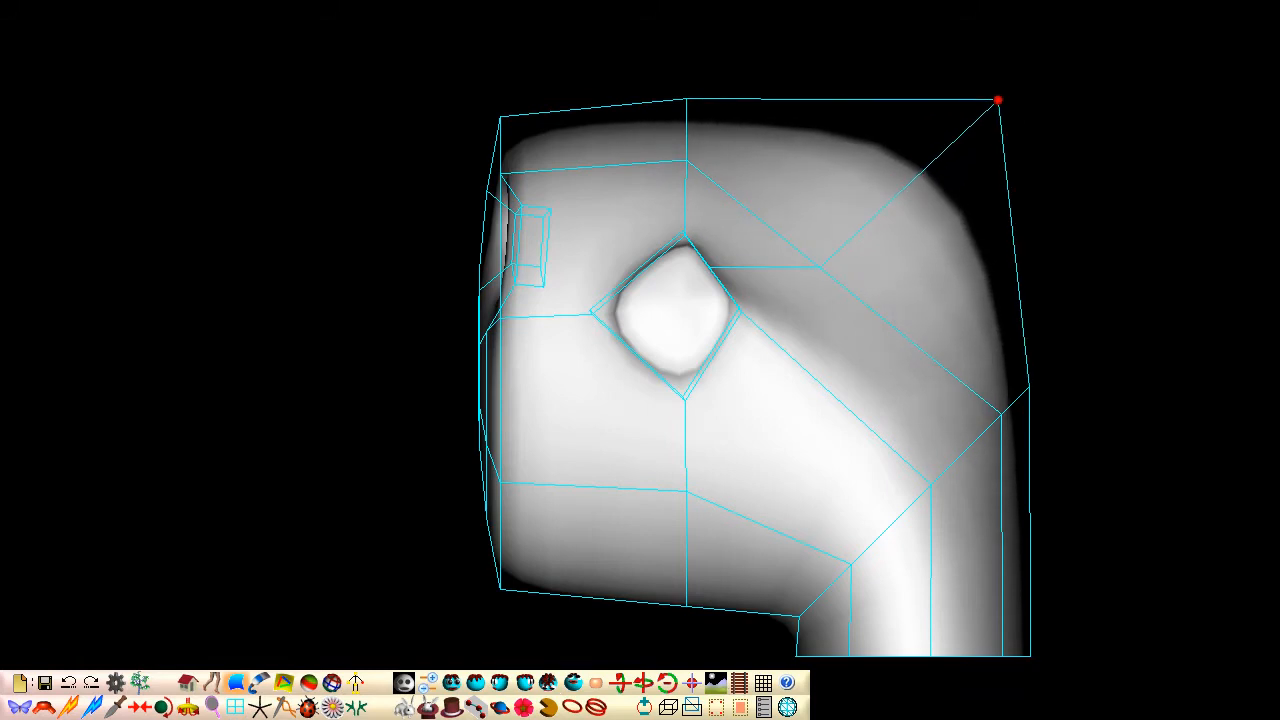
left_click(820, 268)
left_click_drag(820, 268, 925, 175)
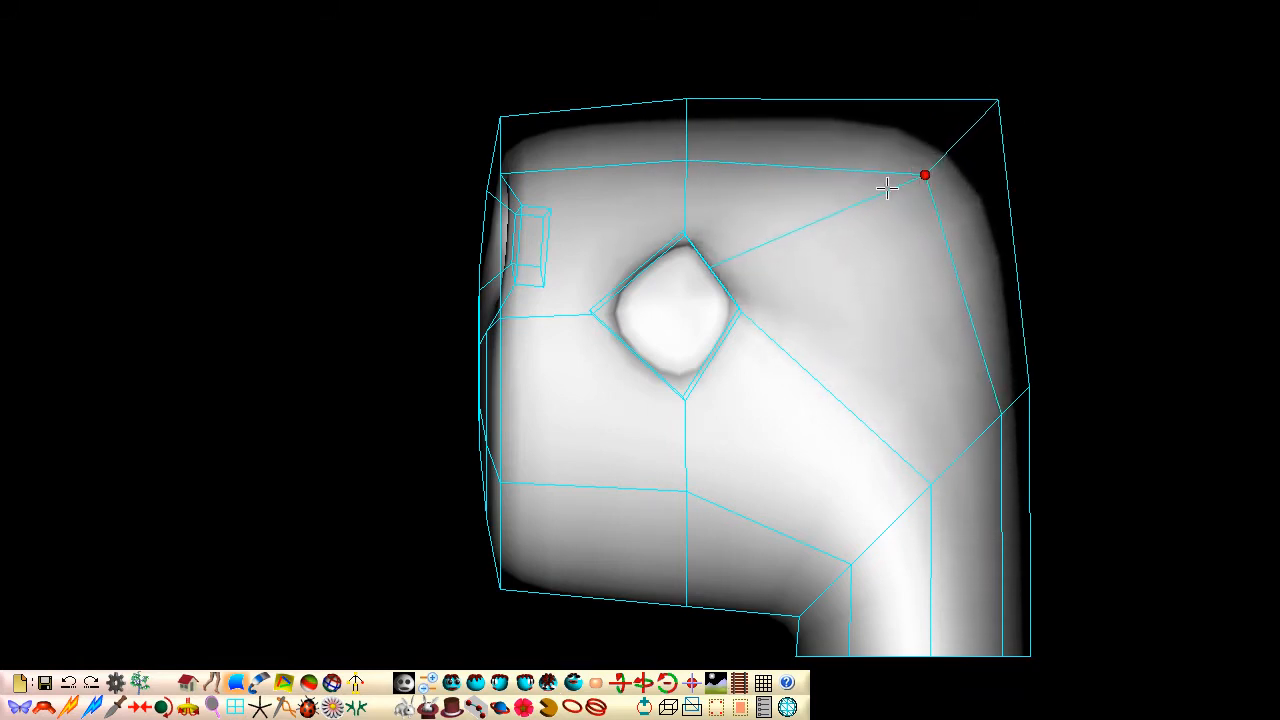
left_click_drag(713, 263, 735, 267)
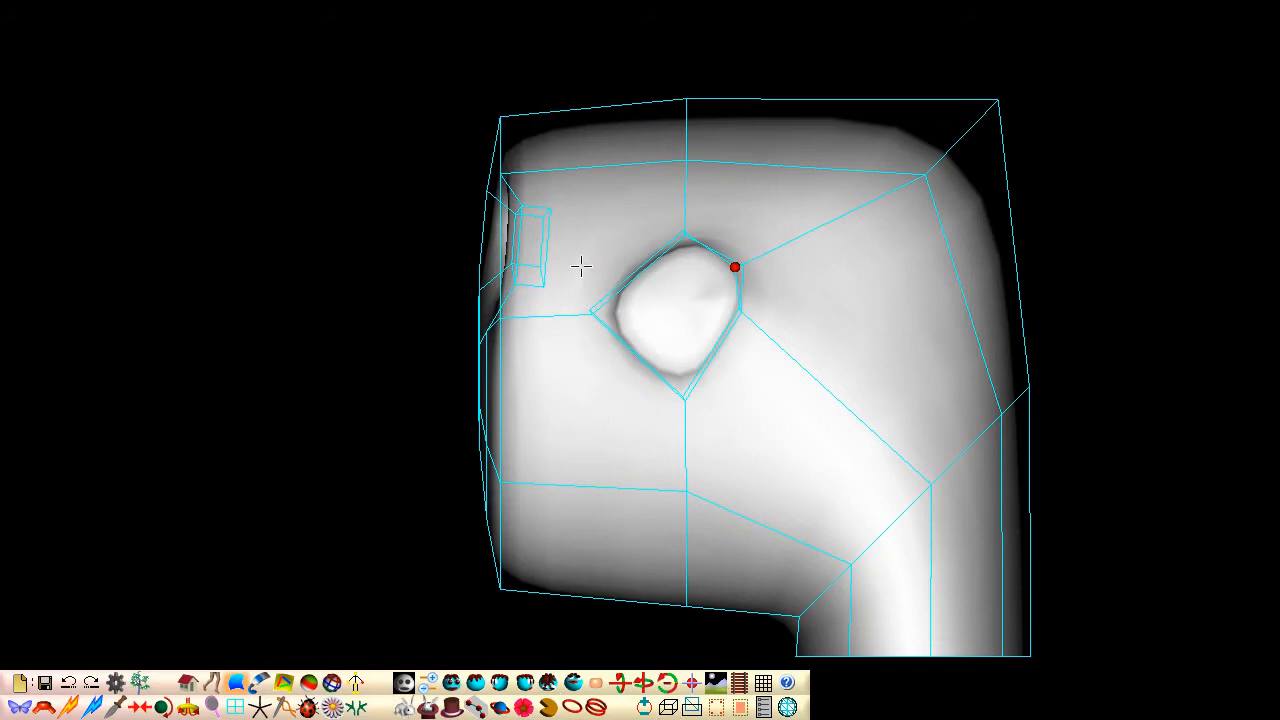
Step: Shift all the ear's points toward the back of the head, and the jaw and front neck points toward the face
mouse_move(571, 209)
left_mouse_down()
mouse_move(662, 268)
mouse_move(774, 430)
left_mouse_up()
left_click_drag(738, 308, 836, 306)
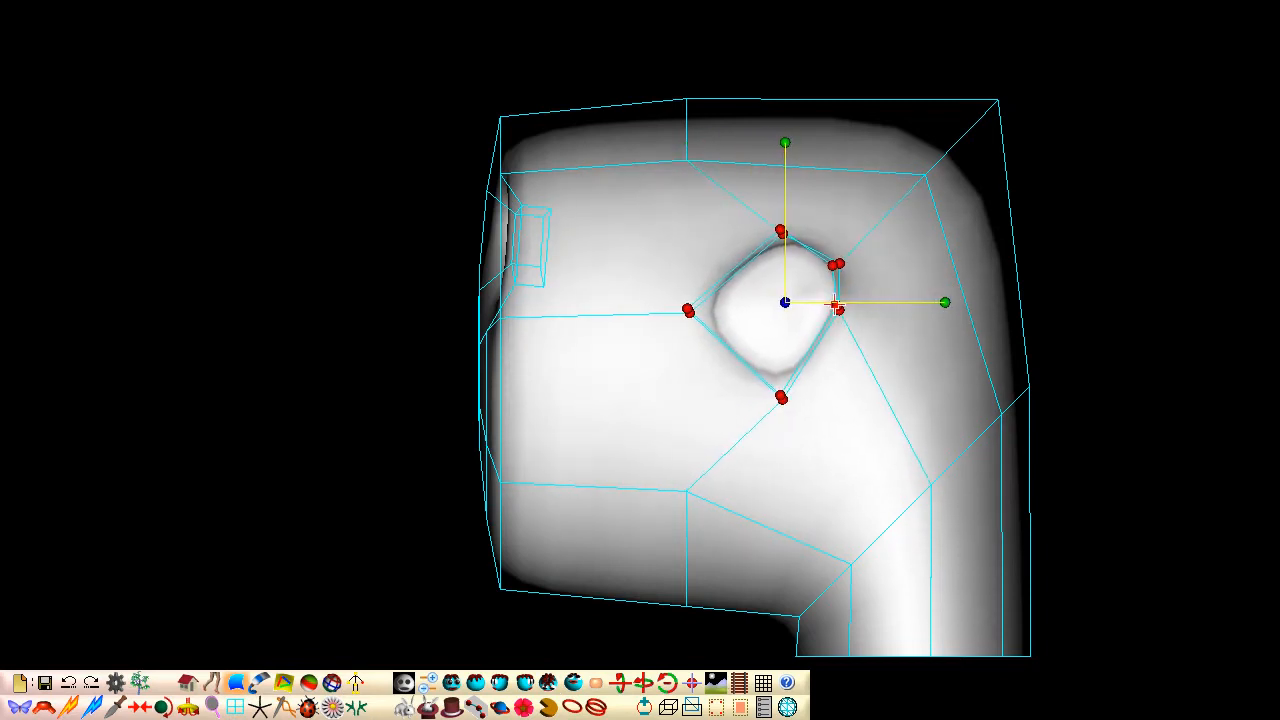
left_click(652, 474)
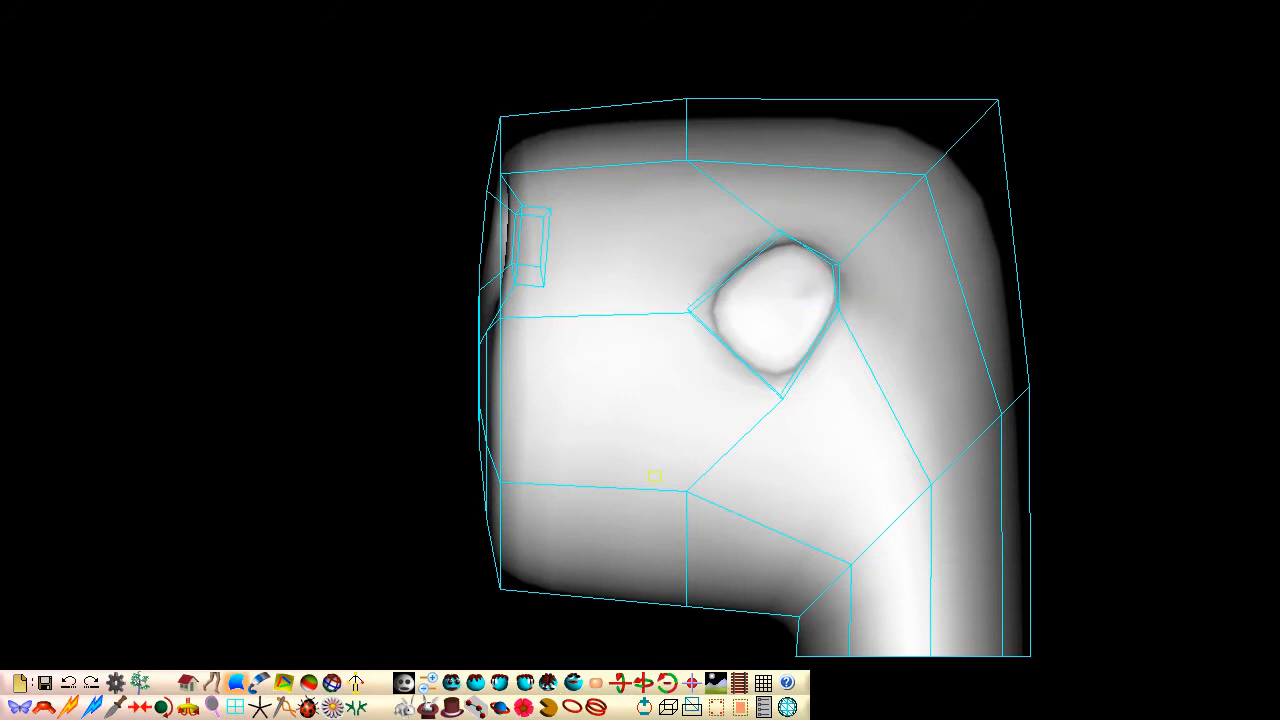
left_click_drag(734, 541, 894, 671)
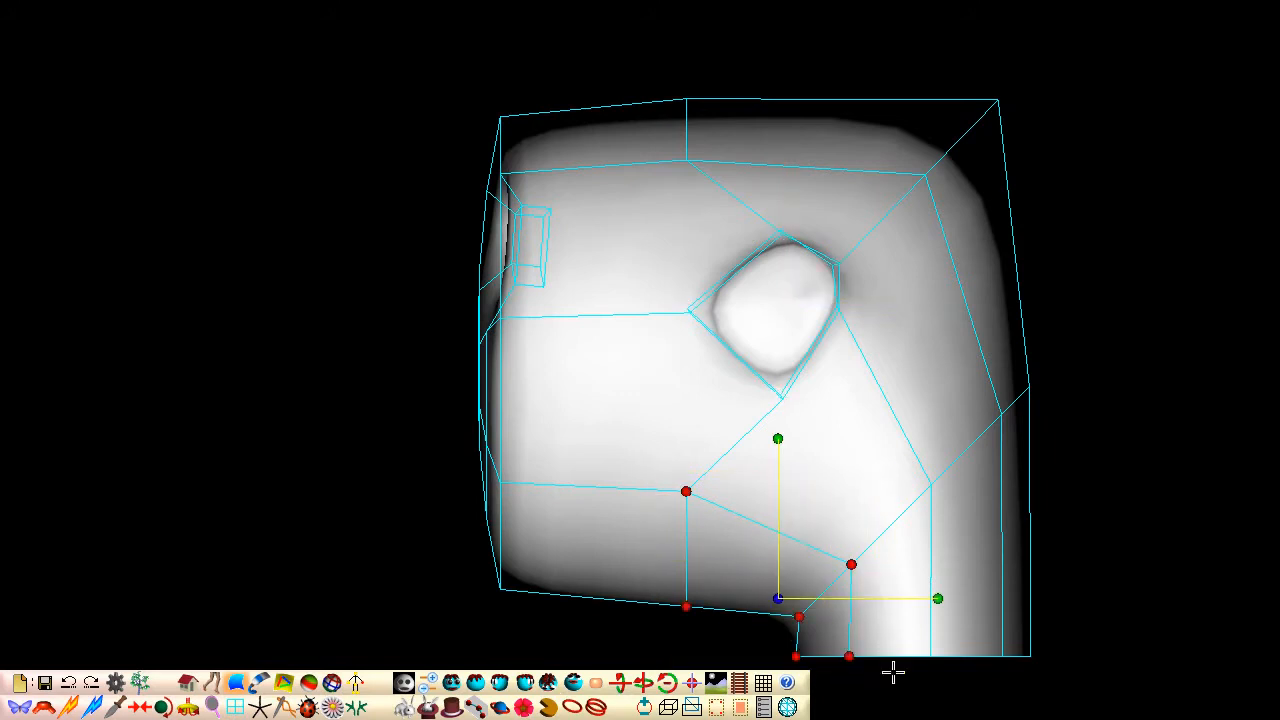
left_click_drag(684, 491, 578, 491)
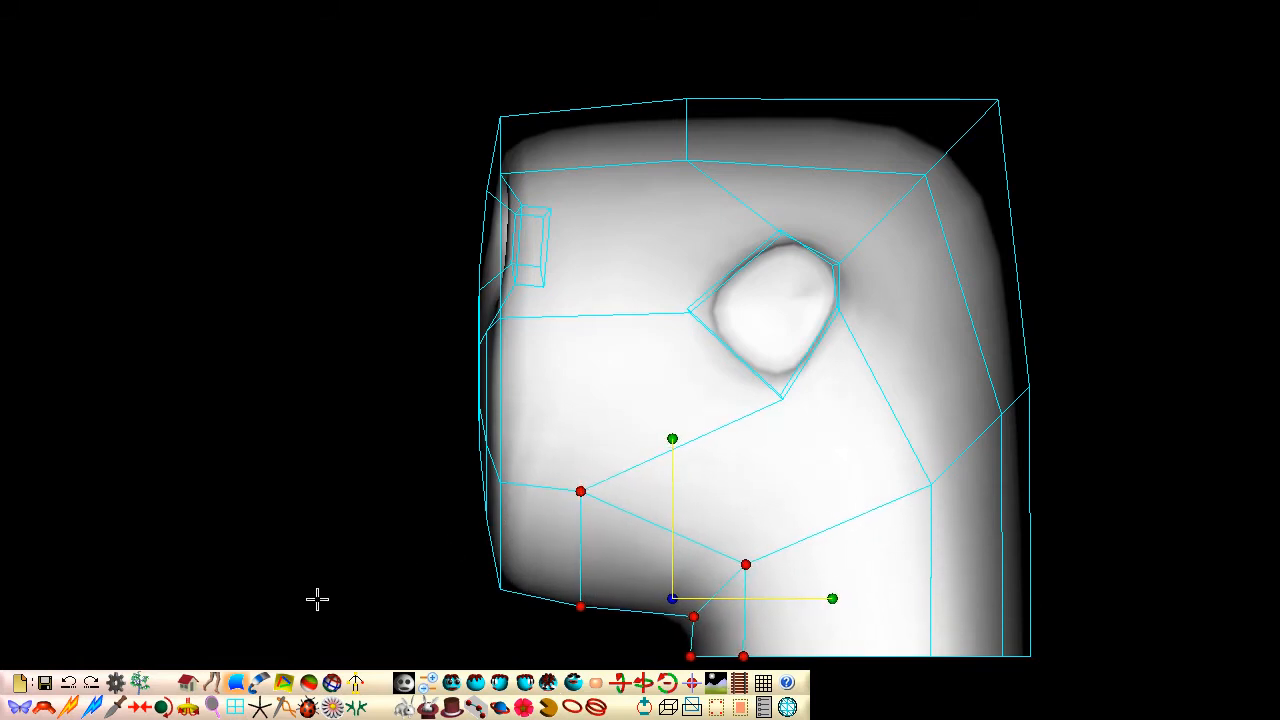
Step: Insert a control line around the neck between the neck opening and the loop above it
left_click(69, 708)
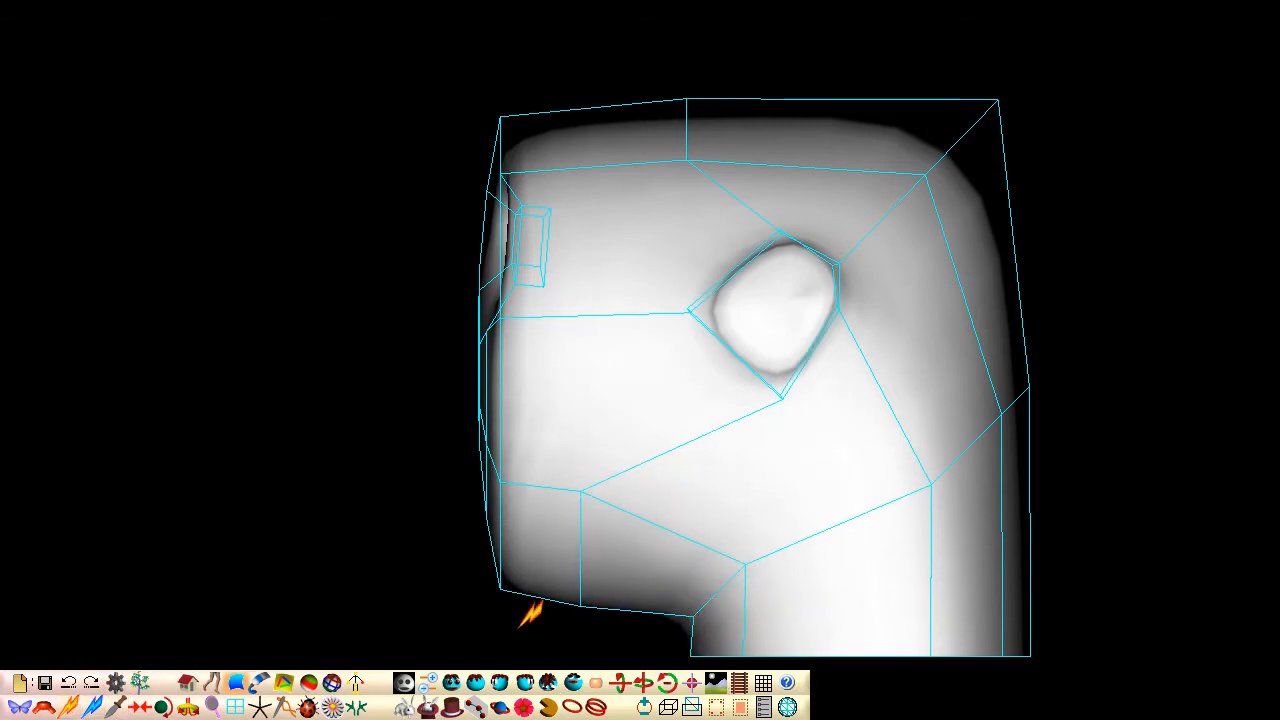
left_click(1031, 542)
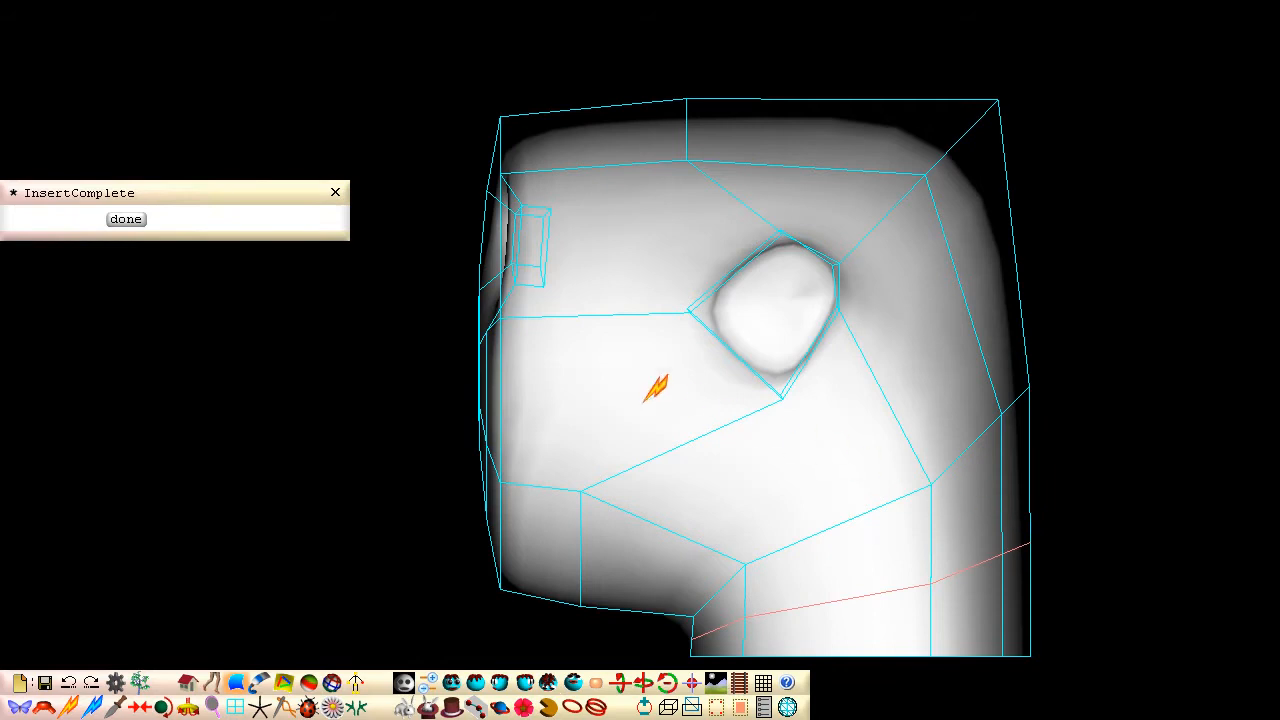
left_click(126, 220)
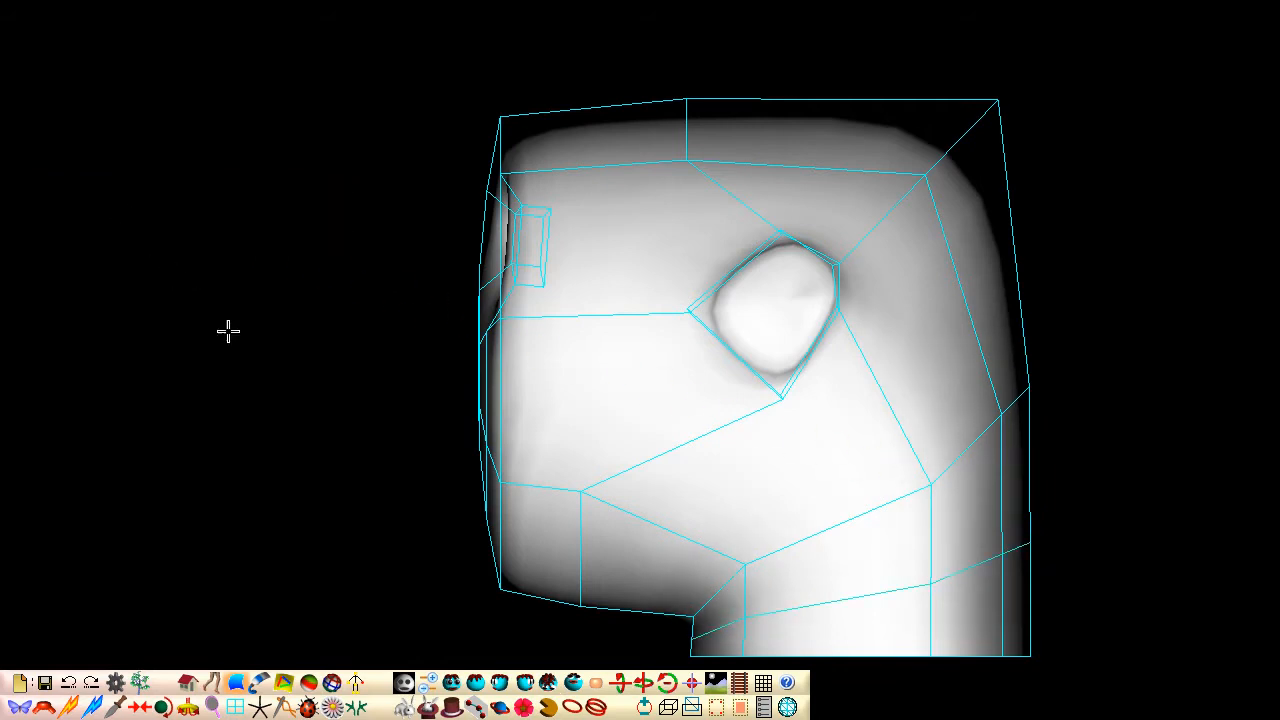
Step: Narrow the new neck loop front to back along its own slope and shift it toward the front of the neck
left_click(572, 708)
left_click(882, 592)
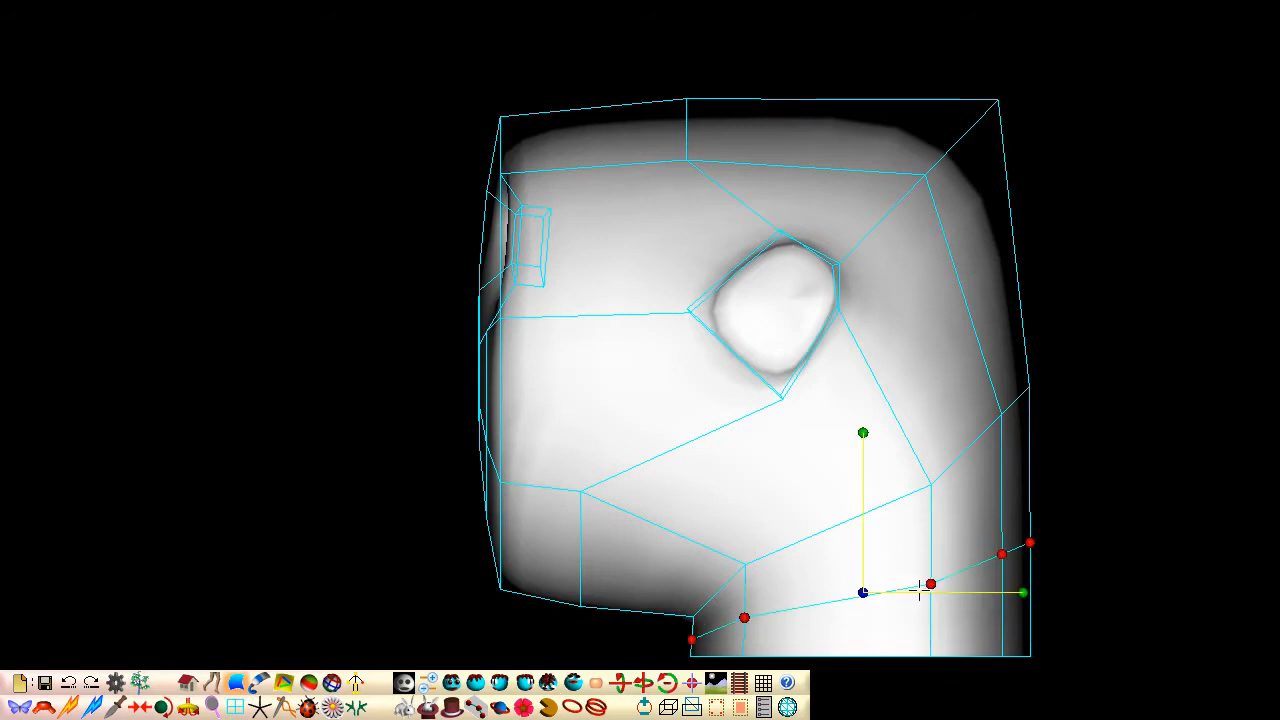
left_click_drag(1021, 592, 1080, 529)
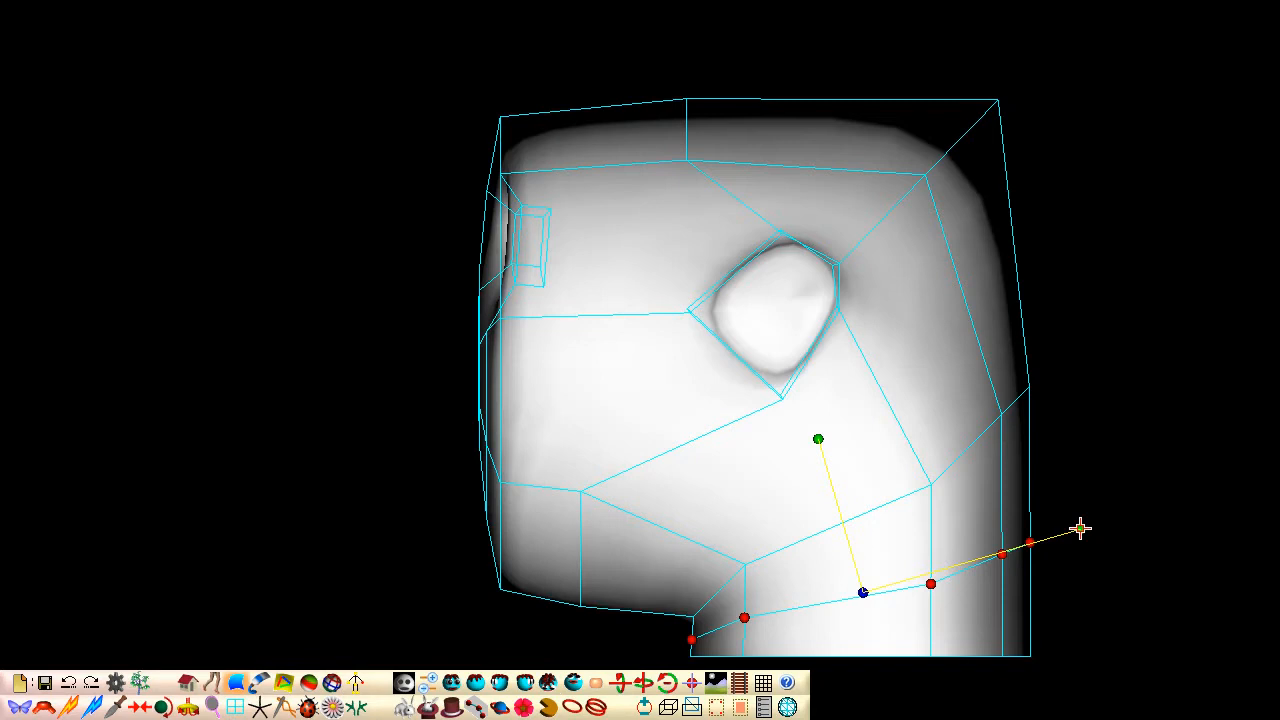
left_click_drag(1080, 529, 1033, 541)
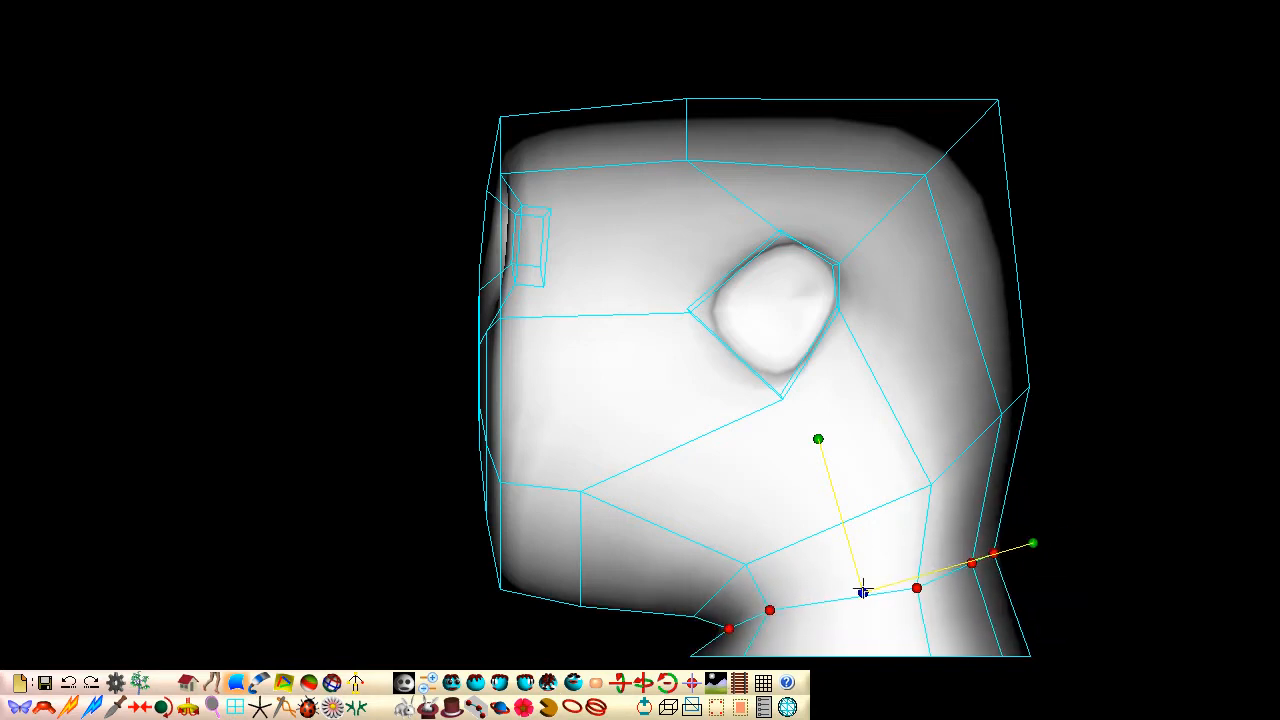
left_click_drag(729, 620, 694, 623)
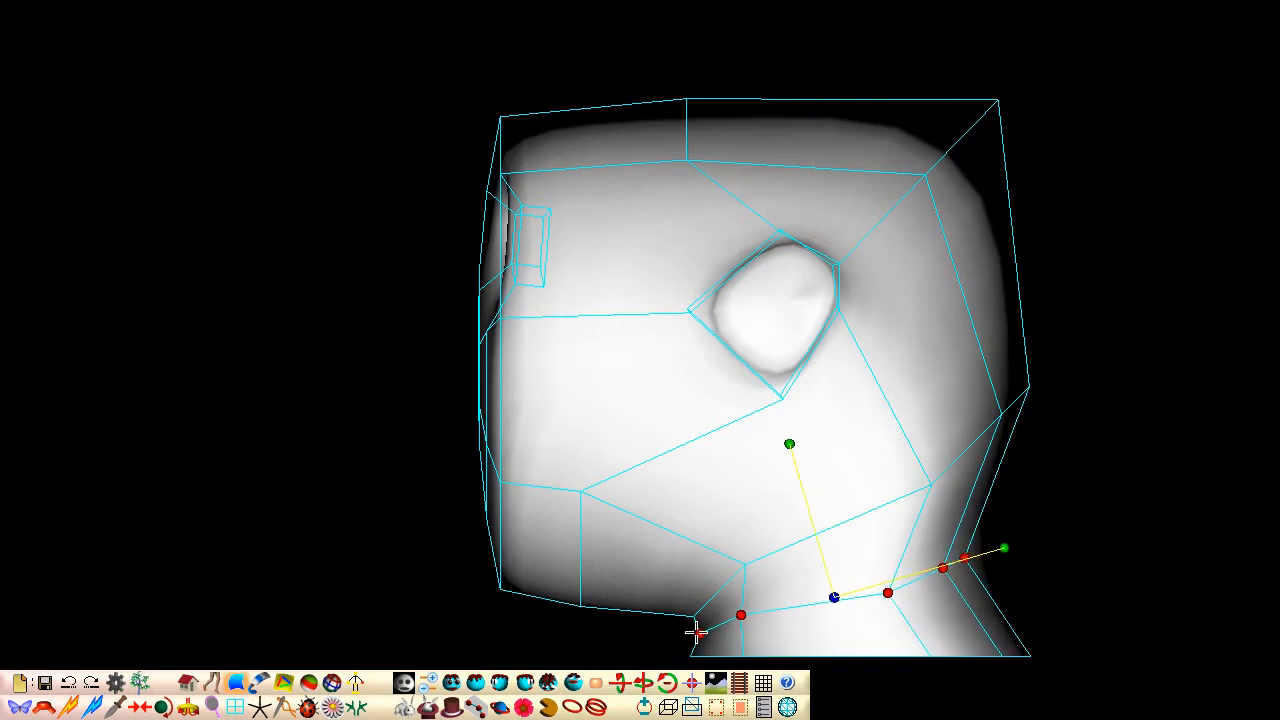
Step: In the front view, narrow the neck loop to about half its width and pull the outer points above it inward
left_click(452, 683)
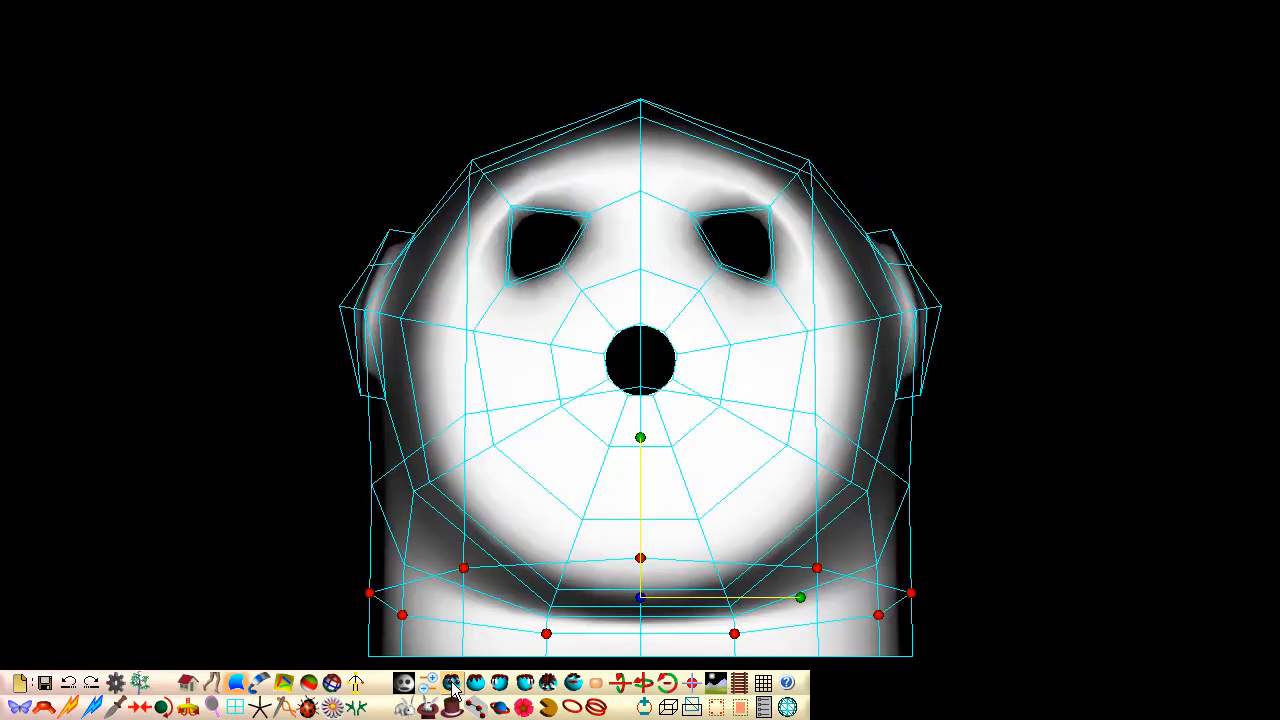
left_click_drag(800, 597, 718, 597)
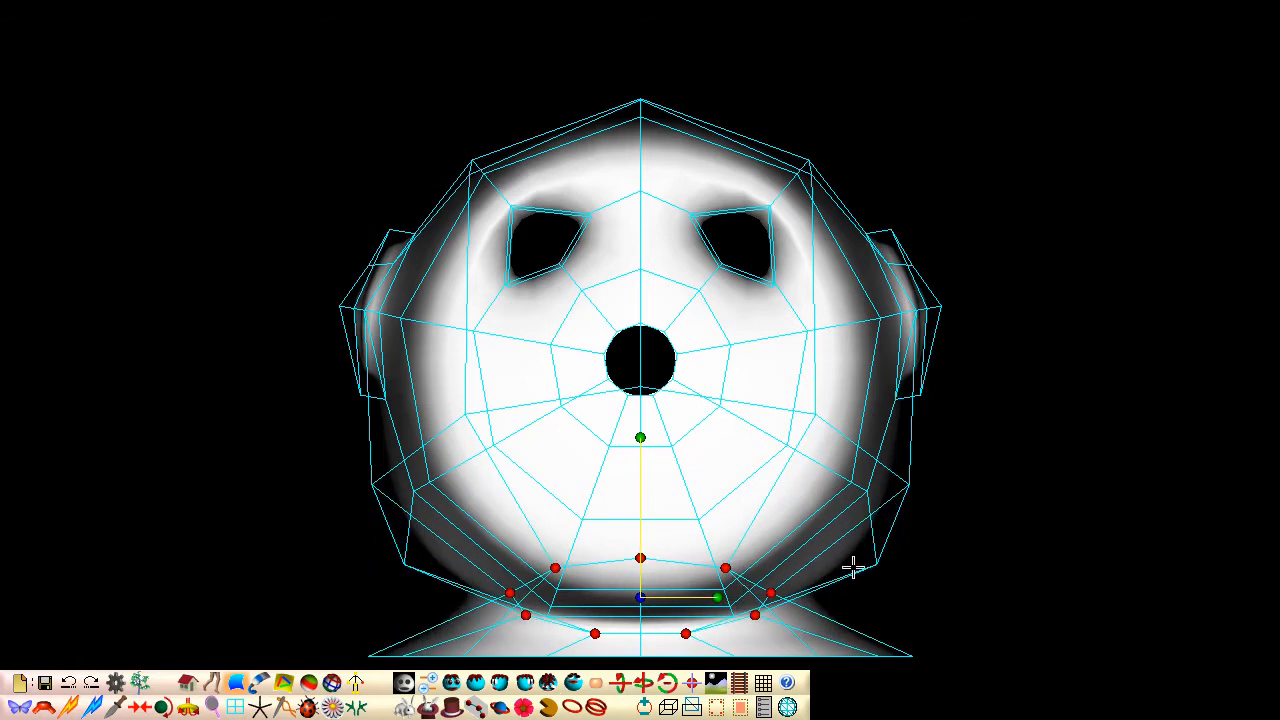
left_click_drag(876, 564, 830, 542)
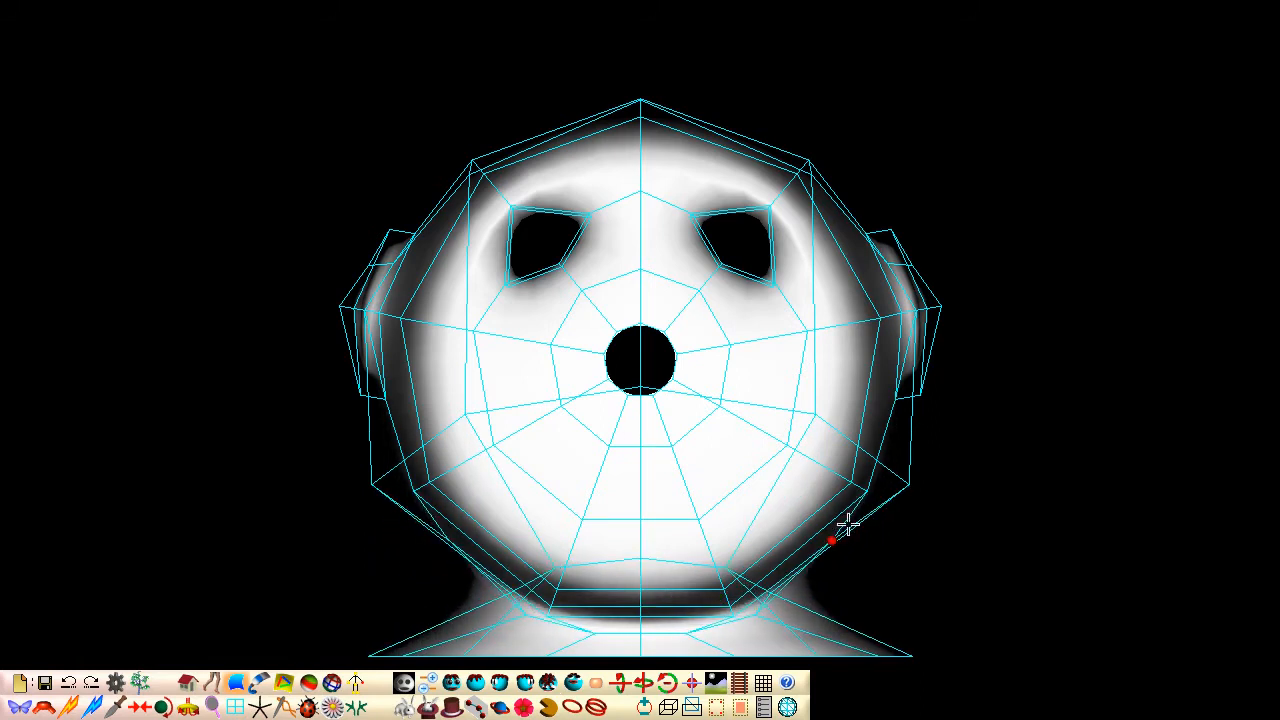
left_click_drag(909, 485, 864, 492)
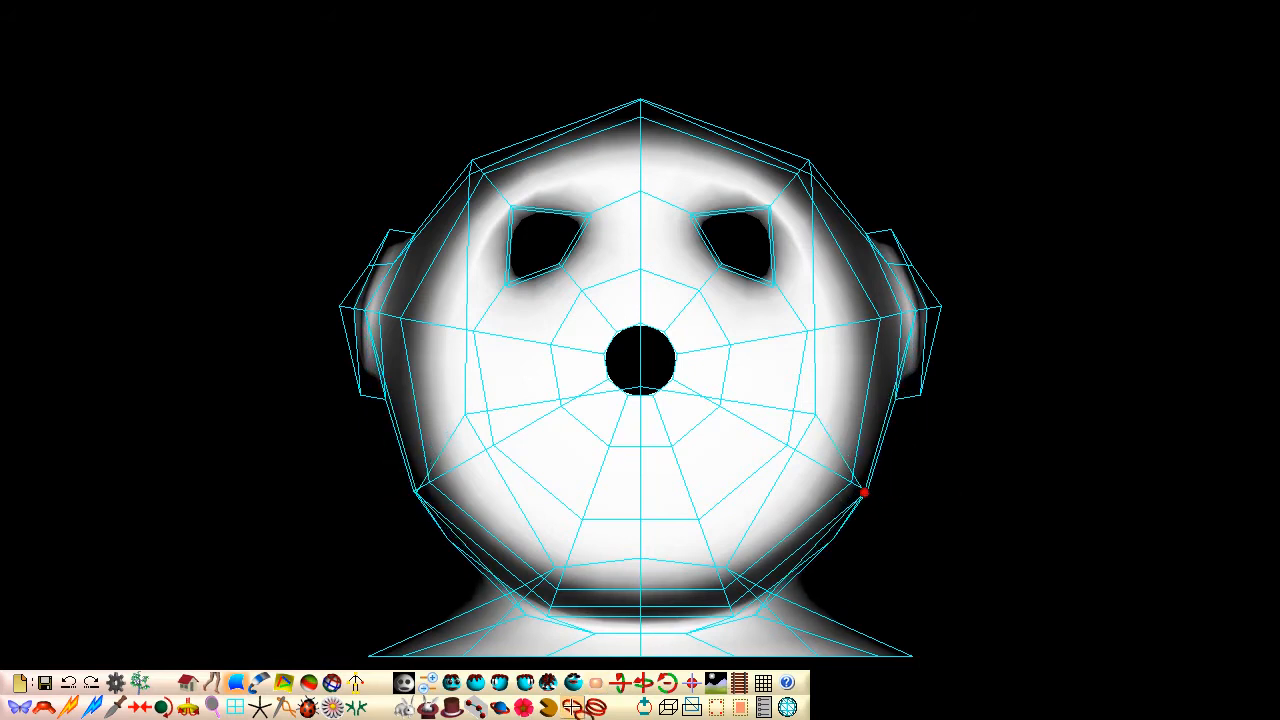
Step: Narrow the neck's open edge to about 60 percent of its width and hide the control lines on the far side
left_click(812, 656)
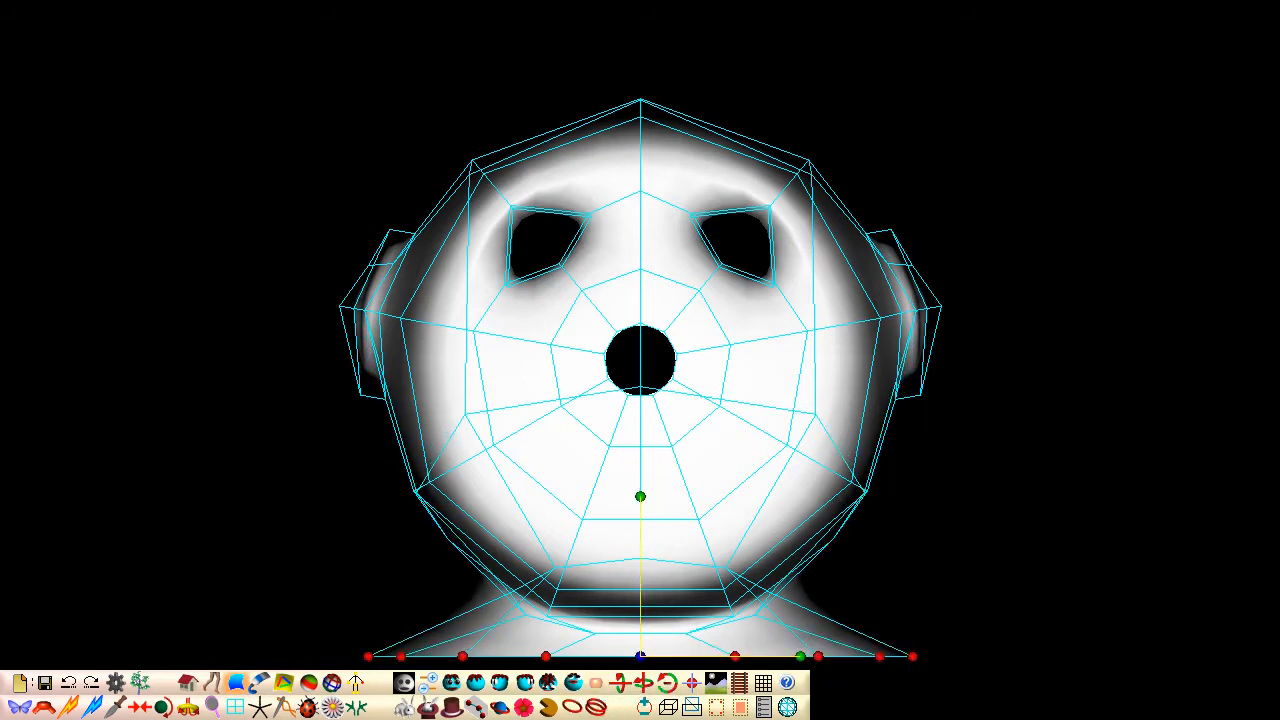
left_click_drag(801, 656, 736, 656)
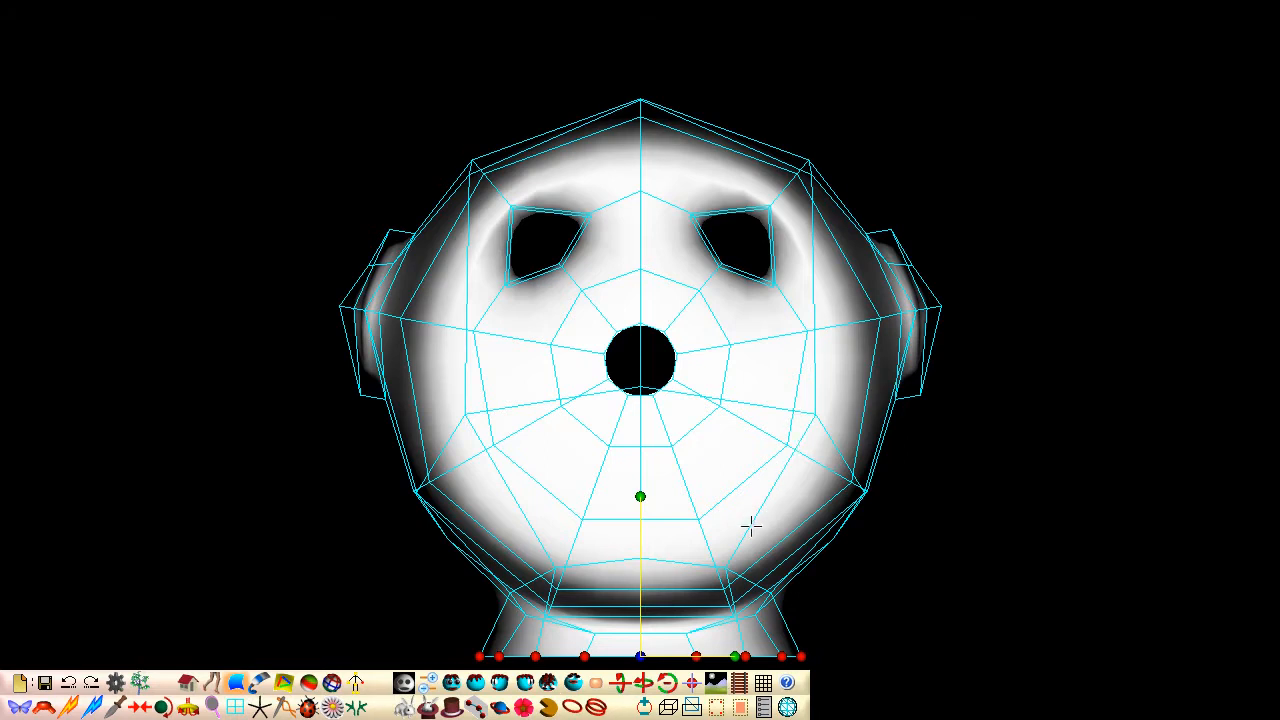
left_click(668, 707)
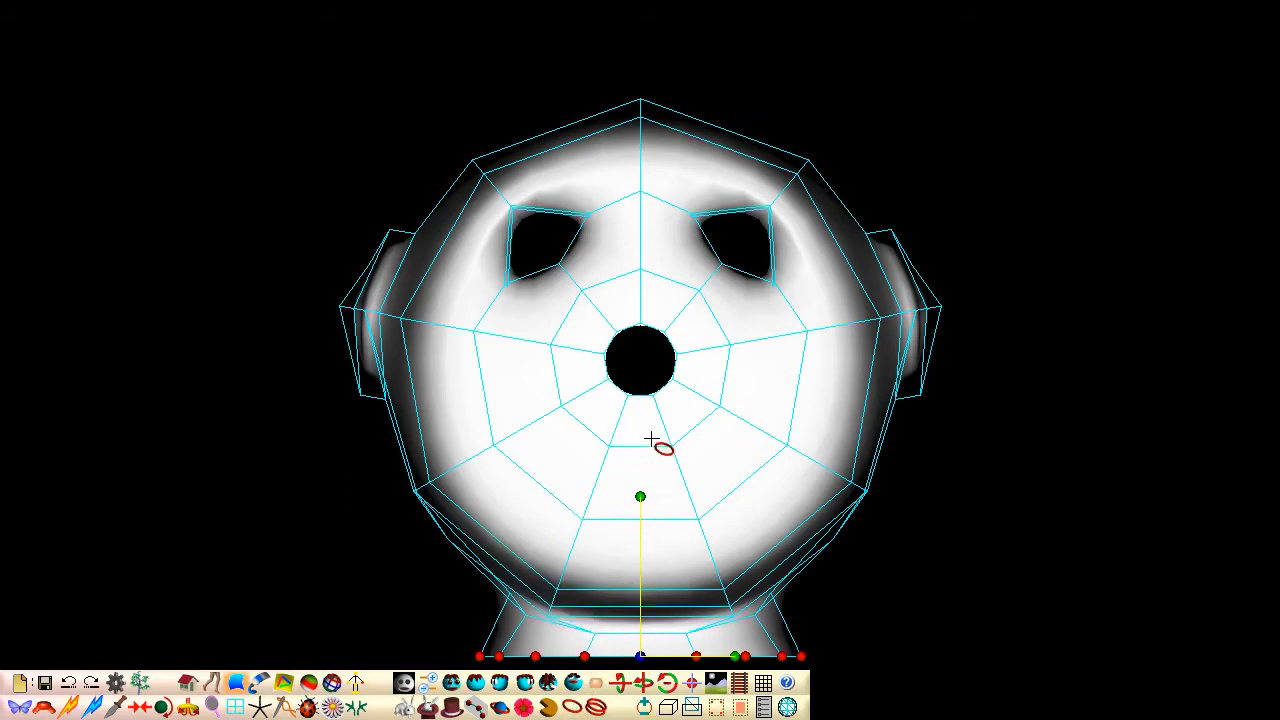
Step: Flatten the central face hole into a mouth slit about twice as wide, and flatten the surrounding loop closely around it
left_click(684, 366)
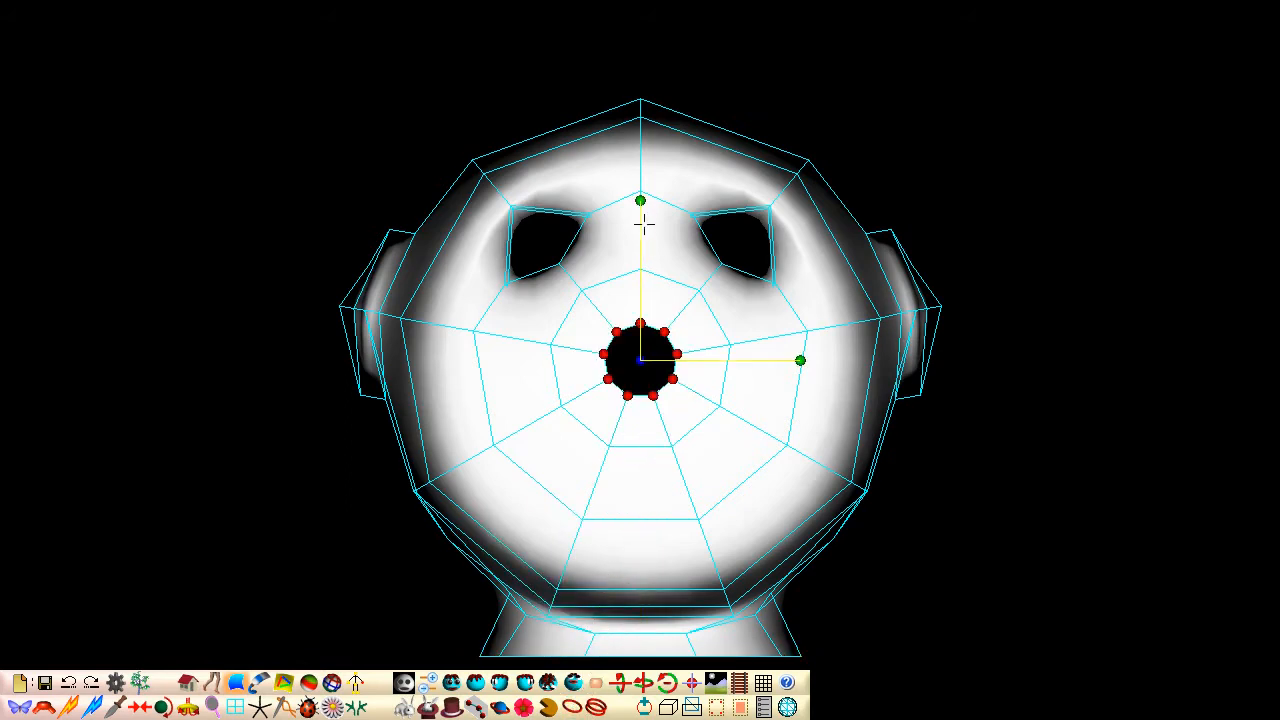
left_click_drag(640, 200, 640, 337)
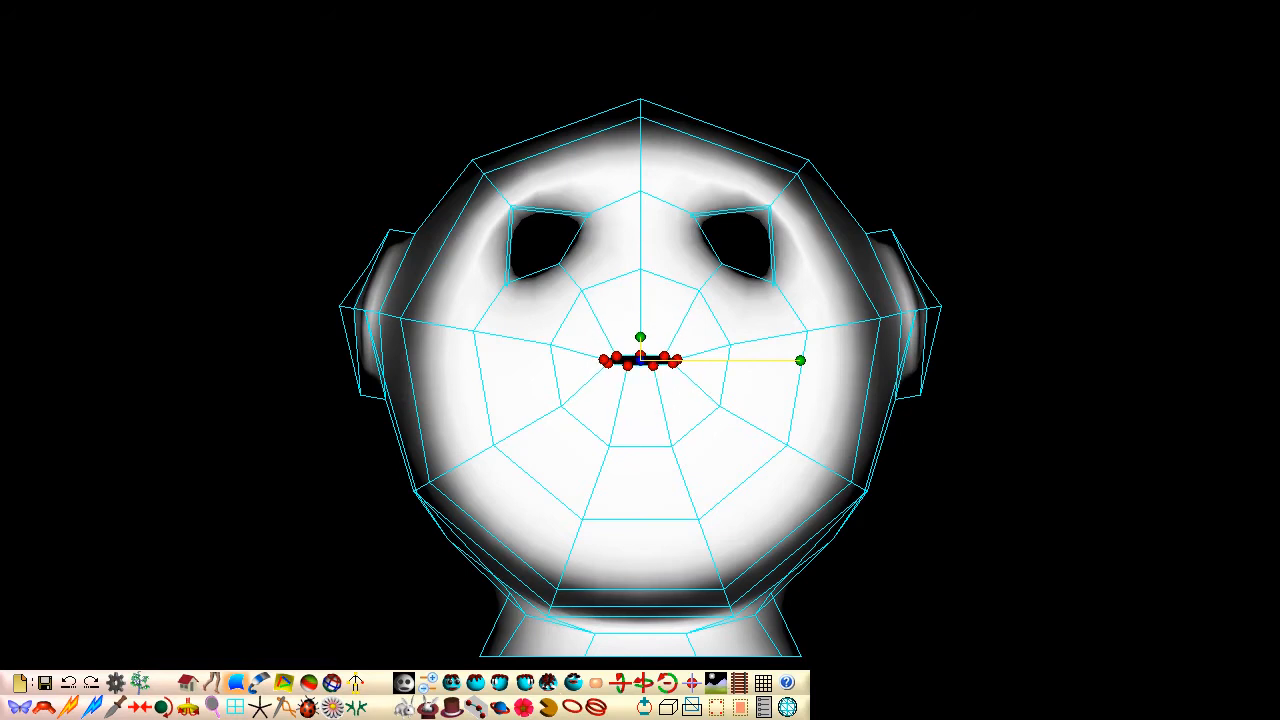
left_click_drag(800, 359, 991, 360)
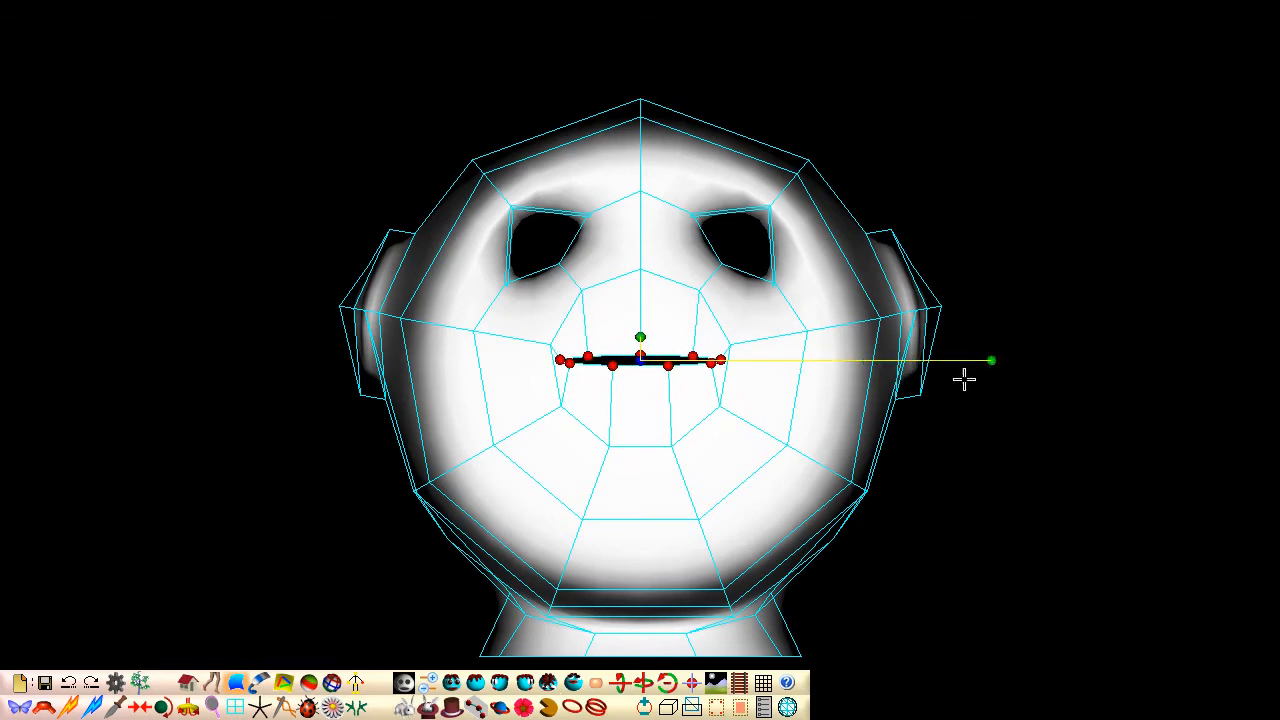
left_click(572, 707)
left_click(680, 436)
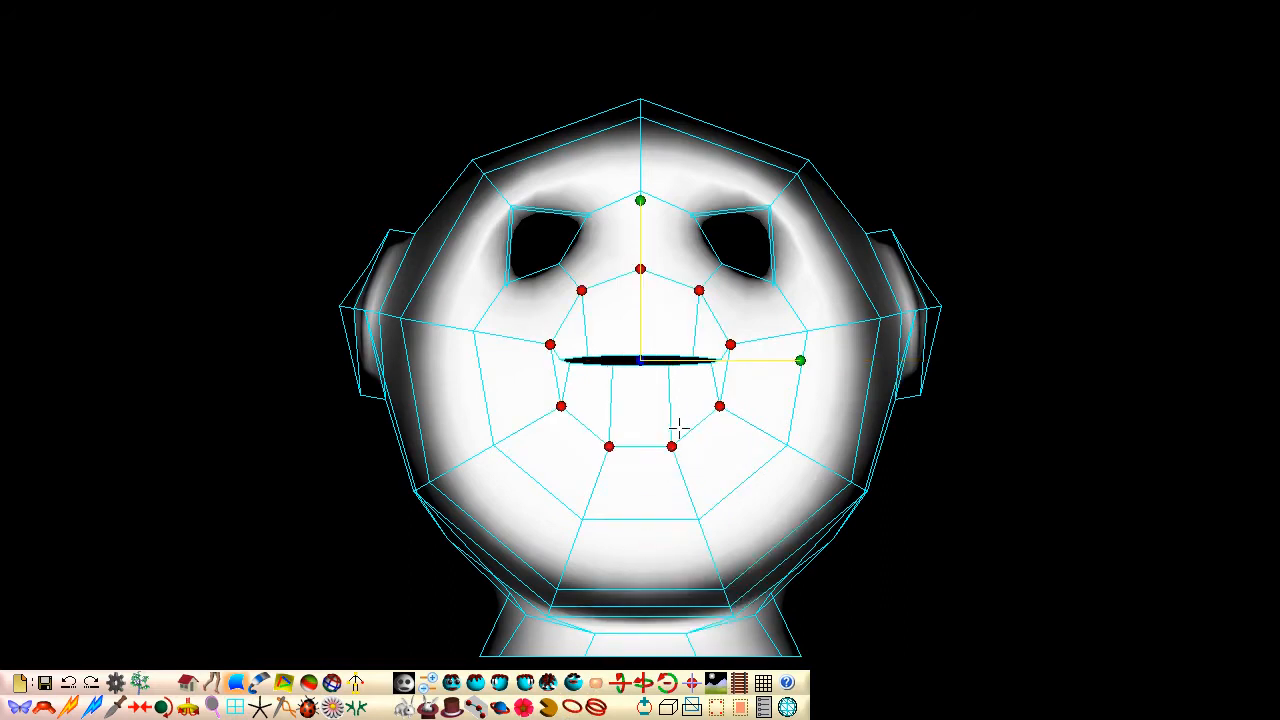
left_click_drag(640, 200, 640, 325)
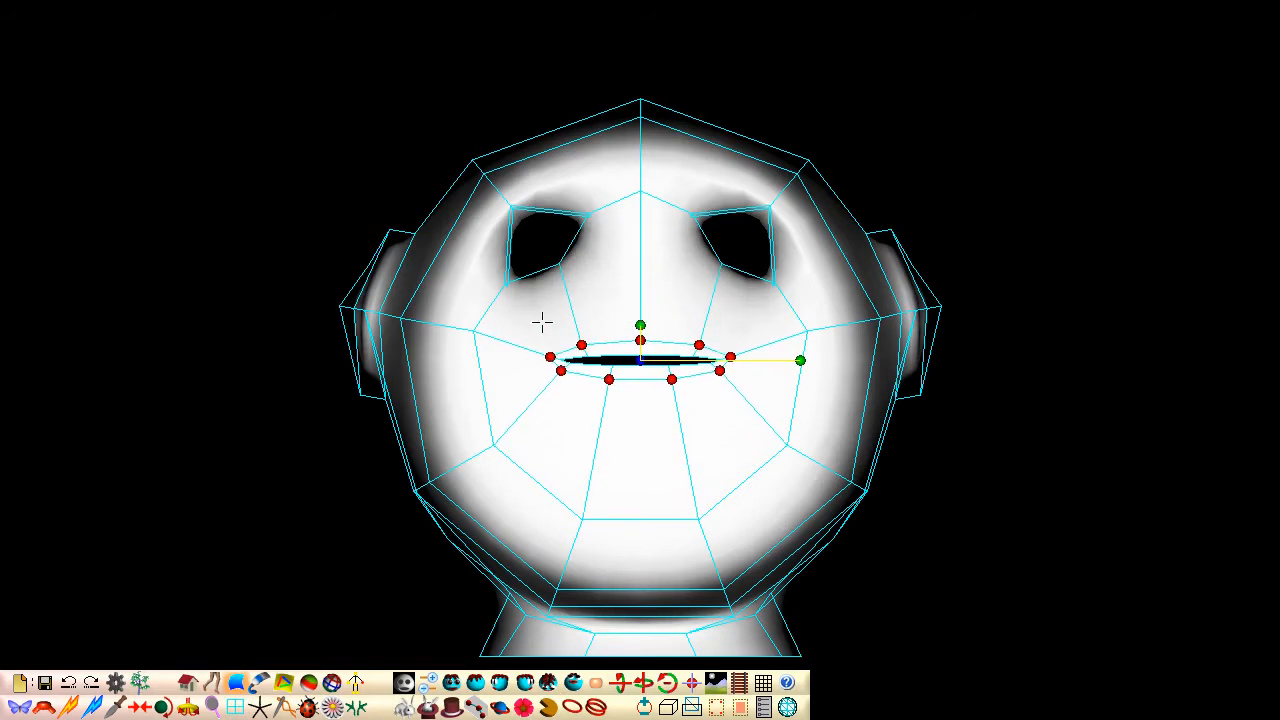
Step: Move both mouth loops down toward the chin, and lower the cheek points beside the mouth while pulling them slightly inward
key("Escape")
left_click_drag(559, 336, 738, 414)
left_click_drag(640, 340, 640, 408)
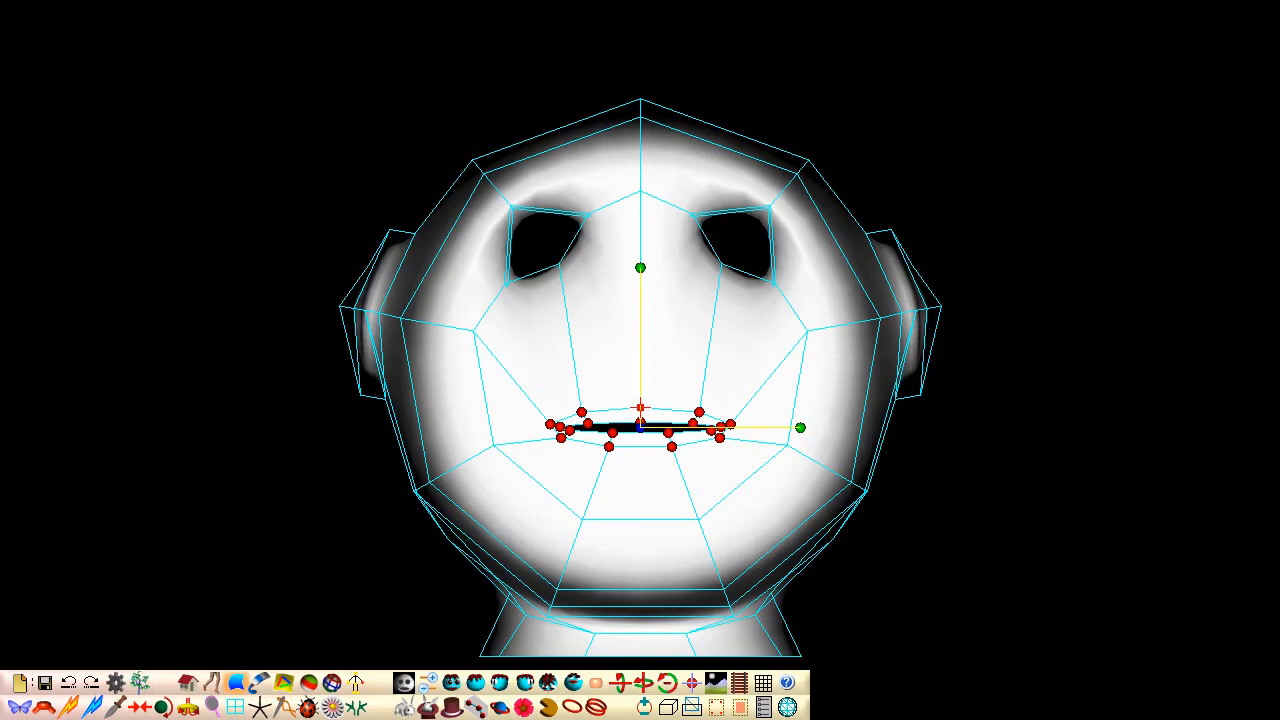
left_click_drag(472, 329, 481, 390)
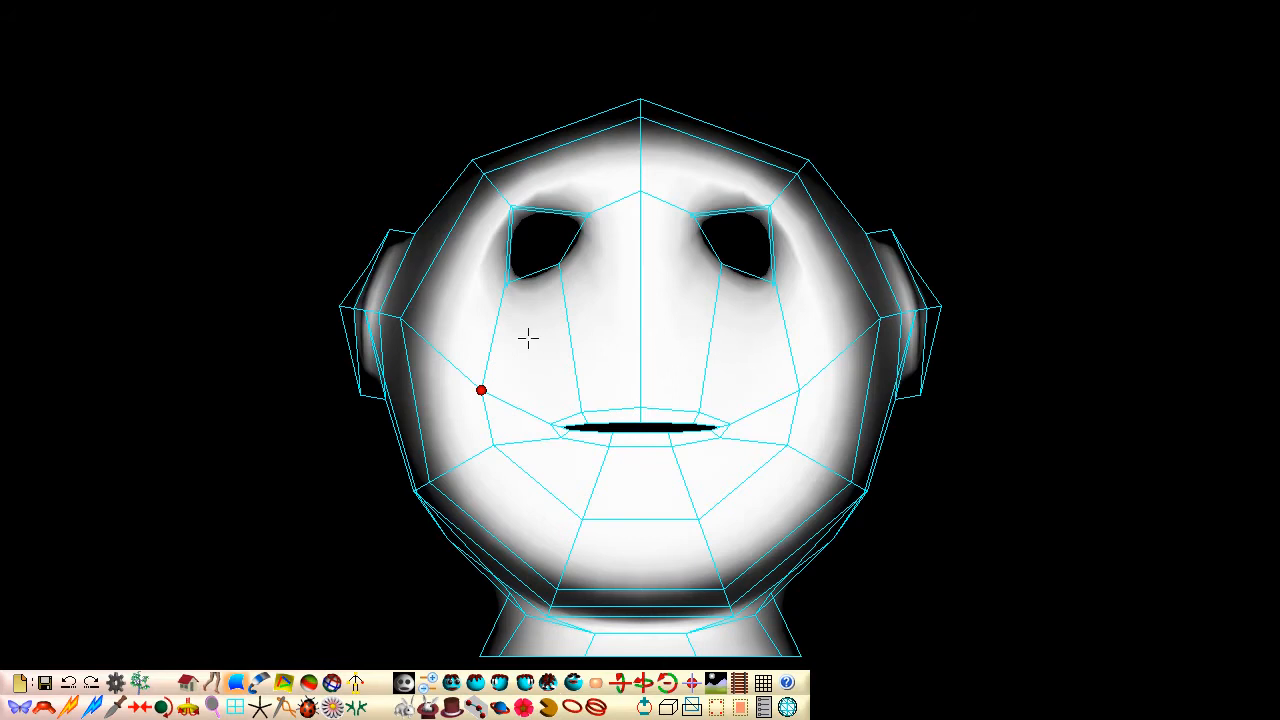
Step: Insert a control line from ear to ear across the face, passing between the eyes and the mouth
key("Right")
key("Down")
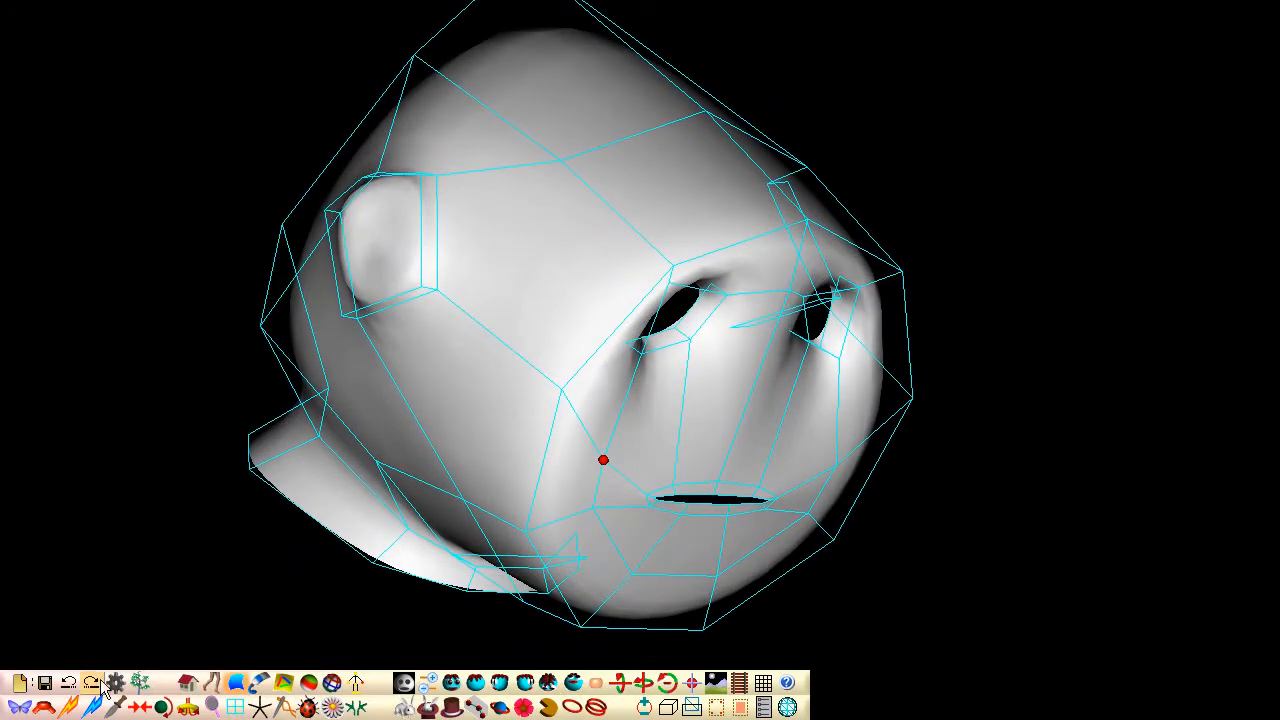
left_click(68, 707)
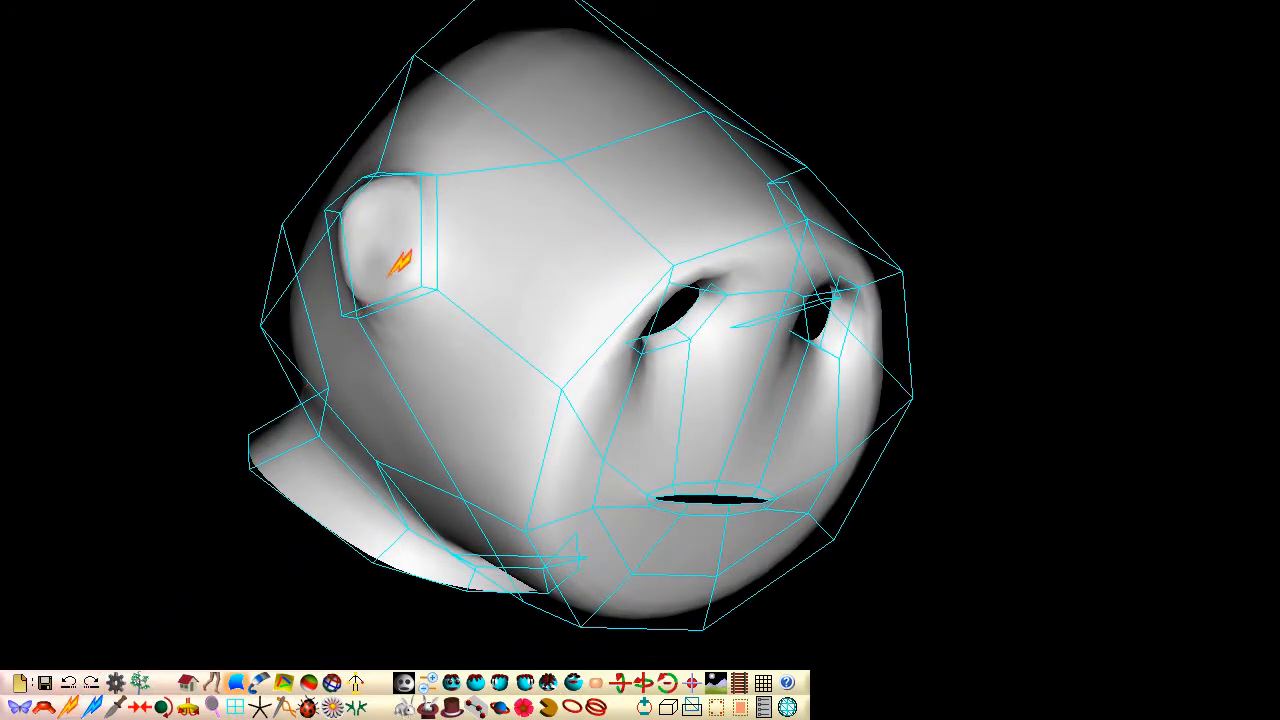
left_click(427, 231)
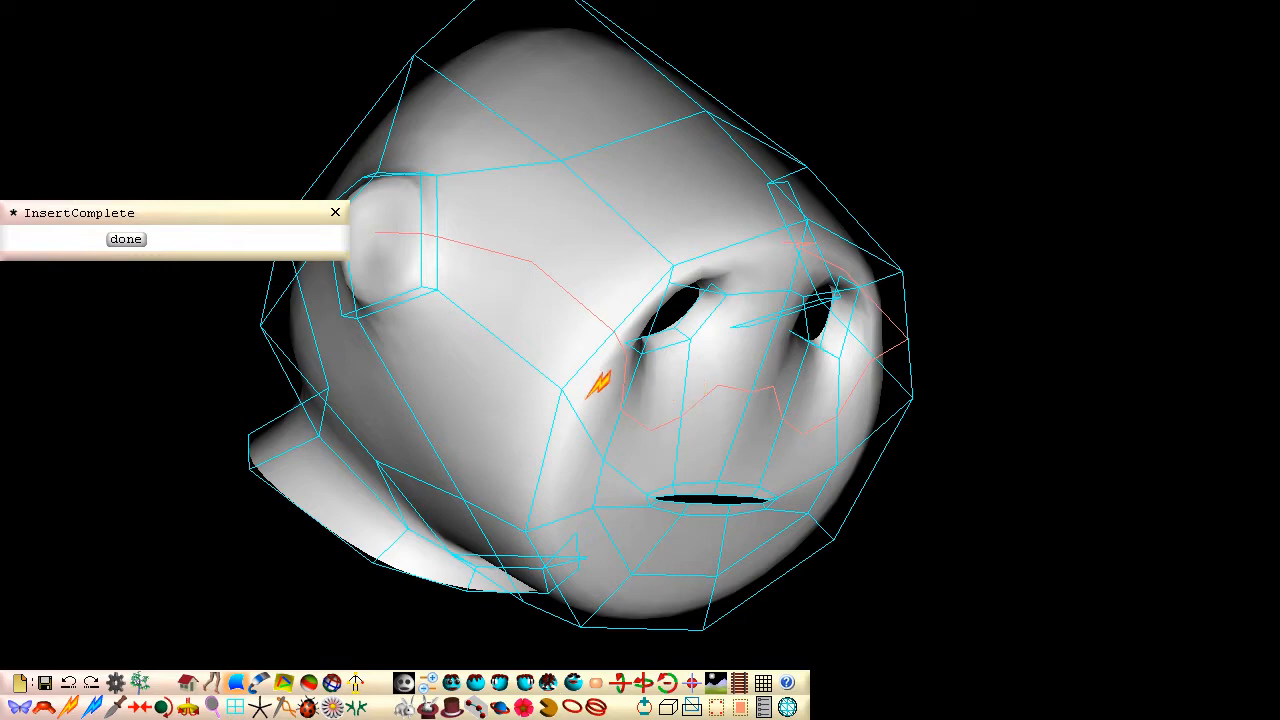
middle_click_drag(576, 395, 574, 396)
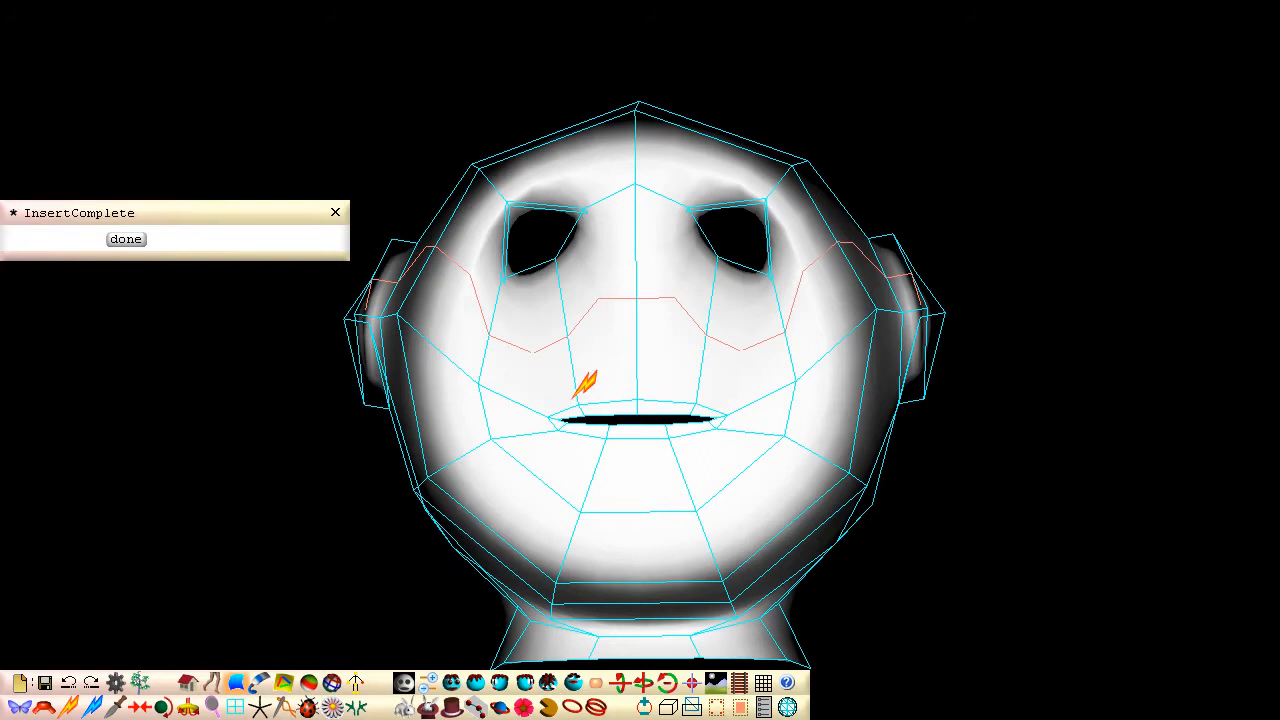
left_click(126, 240)
Step: Insert a control line on each side of the face's centerline, running from the eye's inner edge to the upper lip
key("Down")
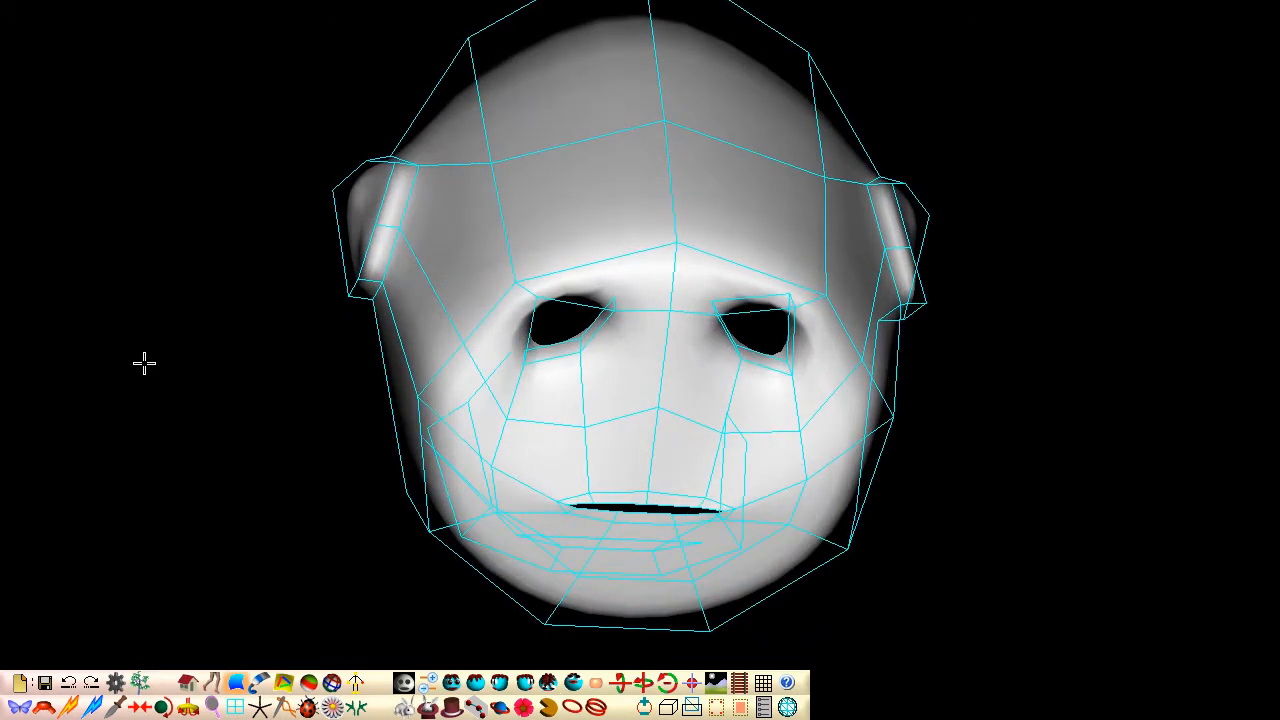
left_click(68, 707)
left_click(607, 303)
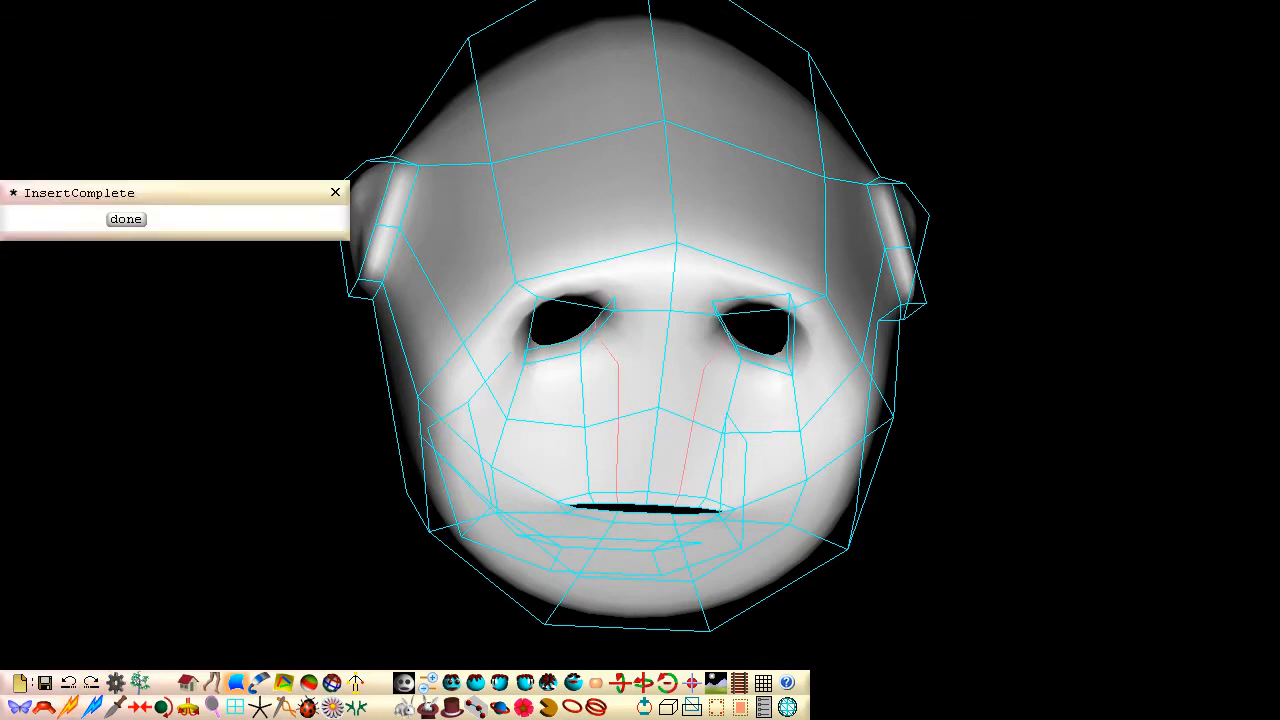
left_click(125, 218)
Step: Insert a control loop around the mouth, midway between the lip loop and the line crossing the mid-face
left_click(68, 705)
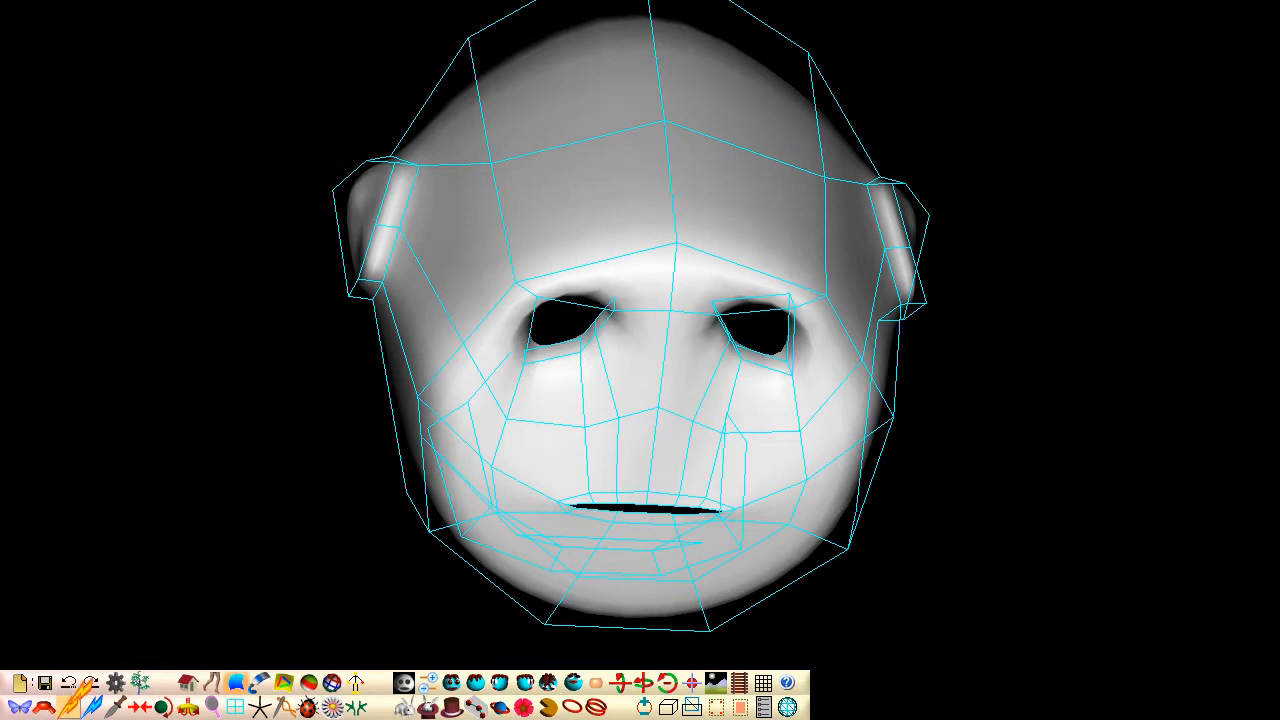
left_click(660, 440)
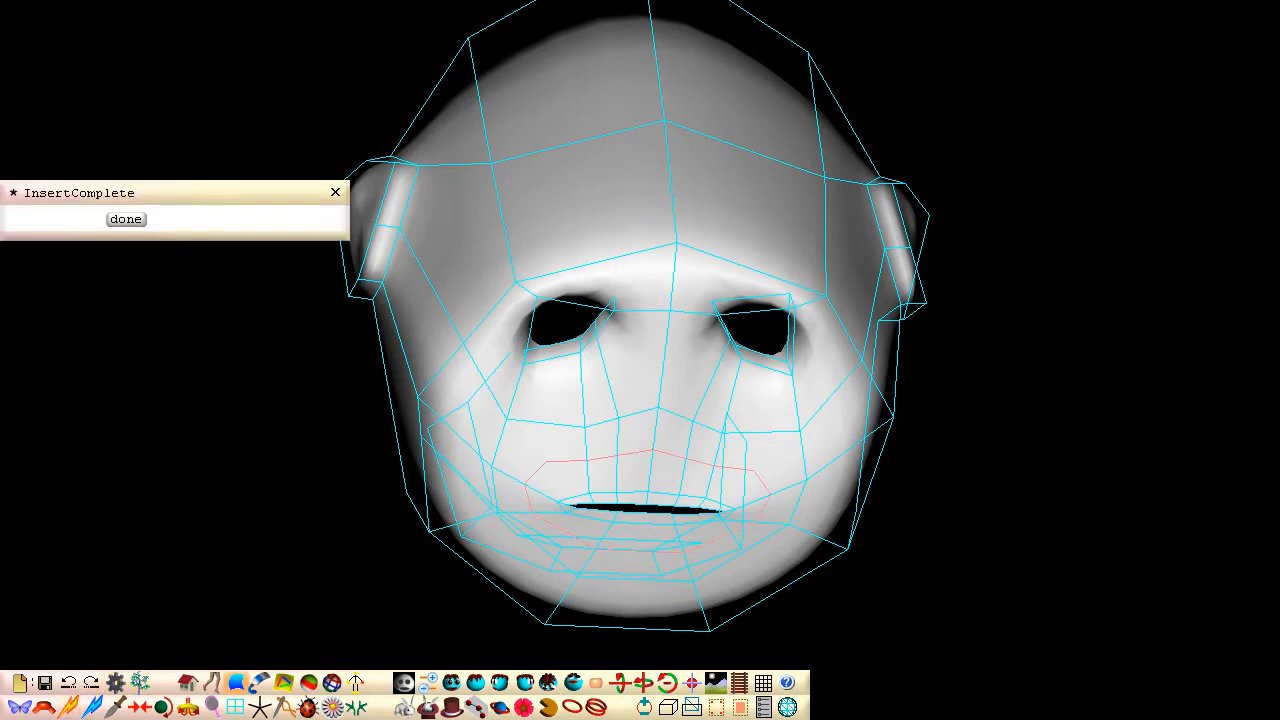
left_click(125, 218)
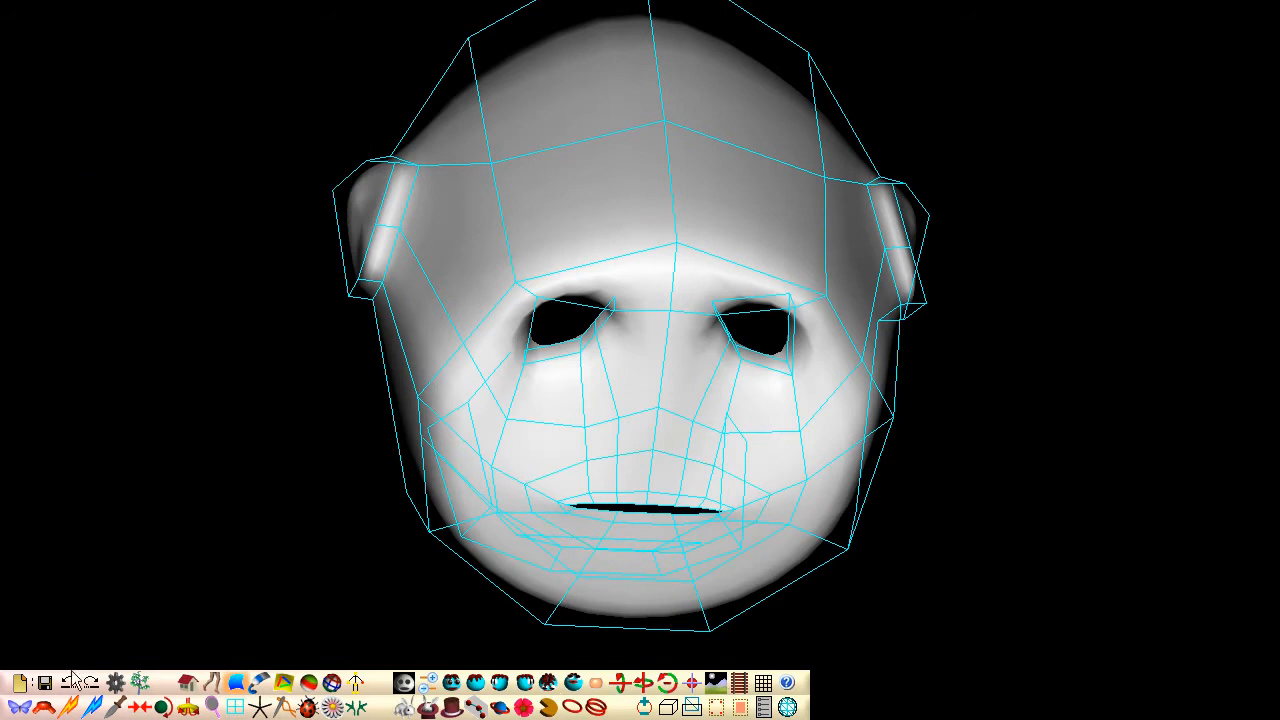
Step: Insert a control line from both eyes' inner edges down the sides of the nose area, joined across above the upper lip
left_click(68, 707)
left_click(603, 310)
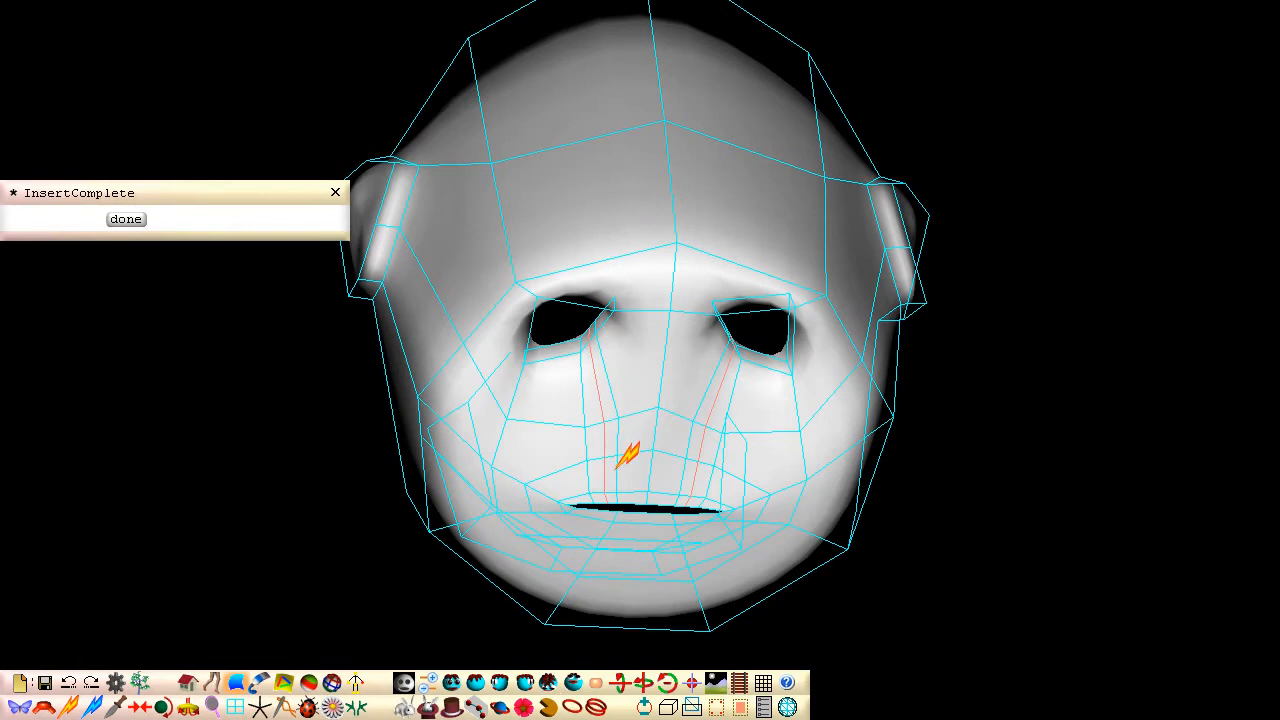
left_click(126, 219)
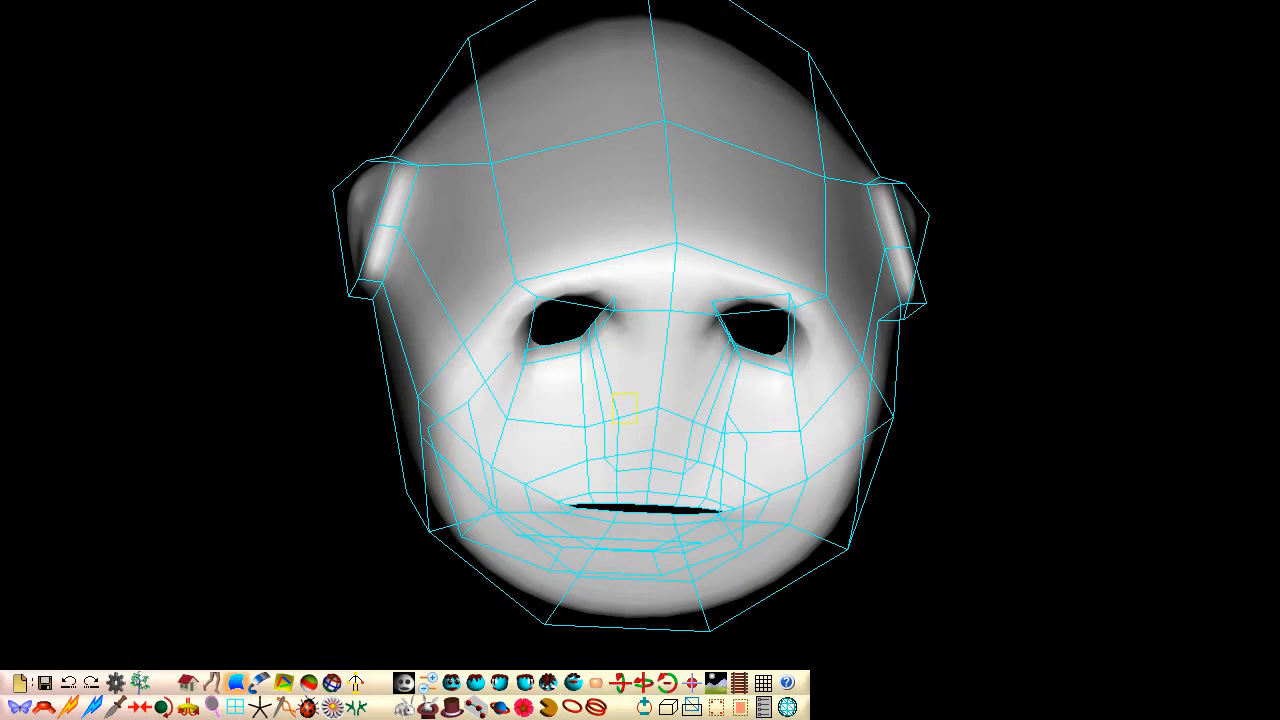
Step: Select the central nose points and, in the side view, pull them forward from the face and tilt them along the nose's slope
left_click_drag(667, 465, 663, 469)
left_click(525, 683)
left_click_drag(794, 359, 846, 354)
left_click_drag(1003, 336, 985, 277)
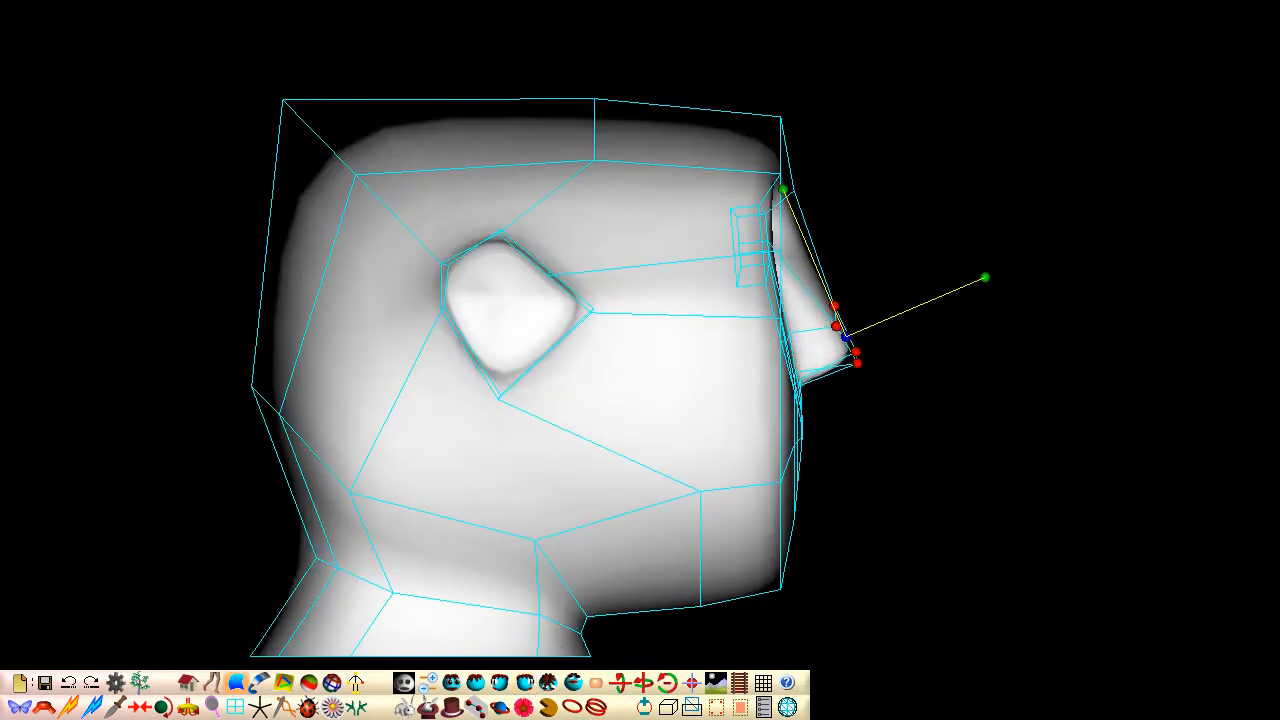
Step: Viewing the head from below, shift the outer point at the nose's base slightly toward the centerline
left_click(452, 682)
left_click_drag(604, 388, 606, 317)
middle_click_drag(605, 317, 604, 314)
middle_click_drag(651, 143, 646, 155)
left_click_drag(617, 232, 628, 235)
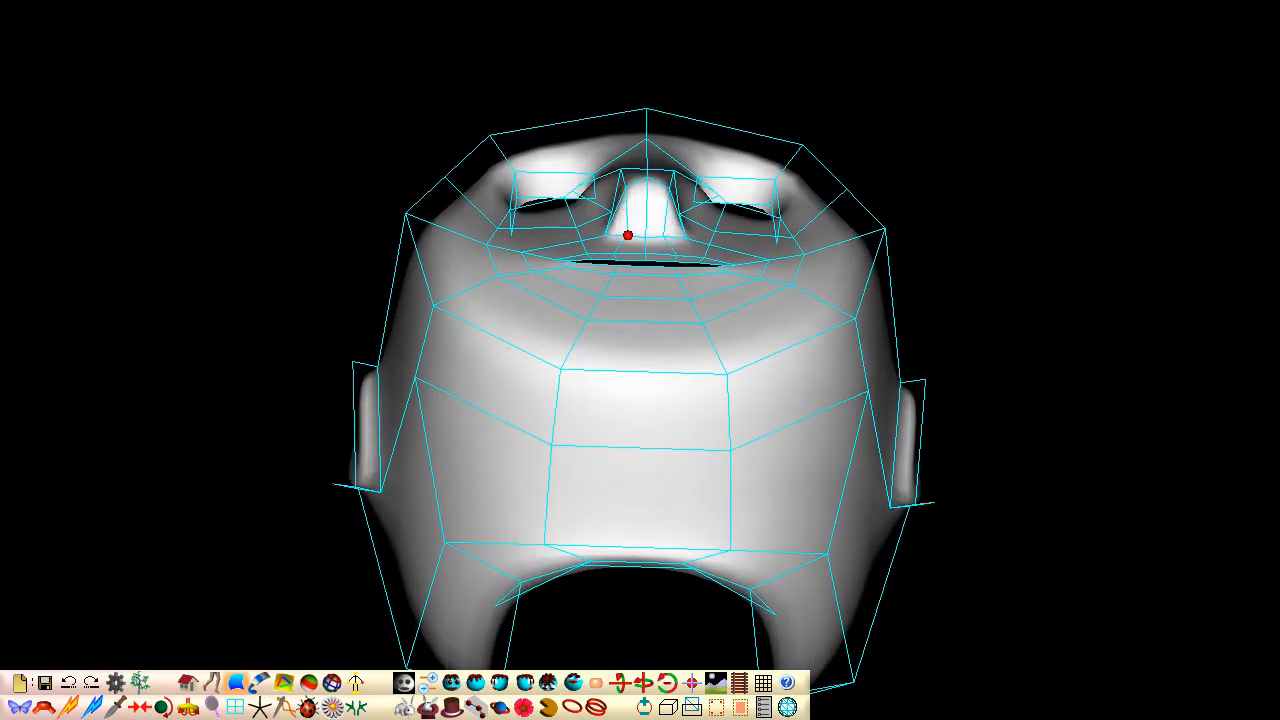
Step: Insert a control line from the eyes' inner corners down both sides of the nose and across its underside
left_click(452, 684)
mouse_move(639, 377)
left_mouse_down()
mouse_move(640, 354)
mouse_move(638, 368)
left_mouse_up()
middle_click_drag(638, 368, 637, 365)
scroll(638, 366, "up", 5)
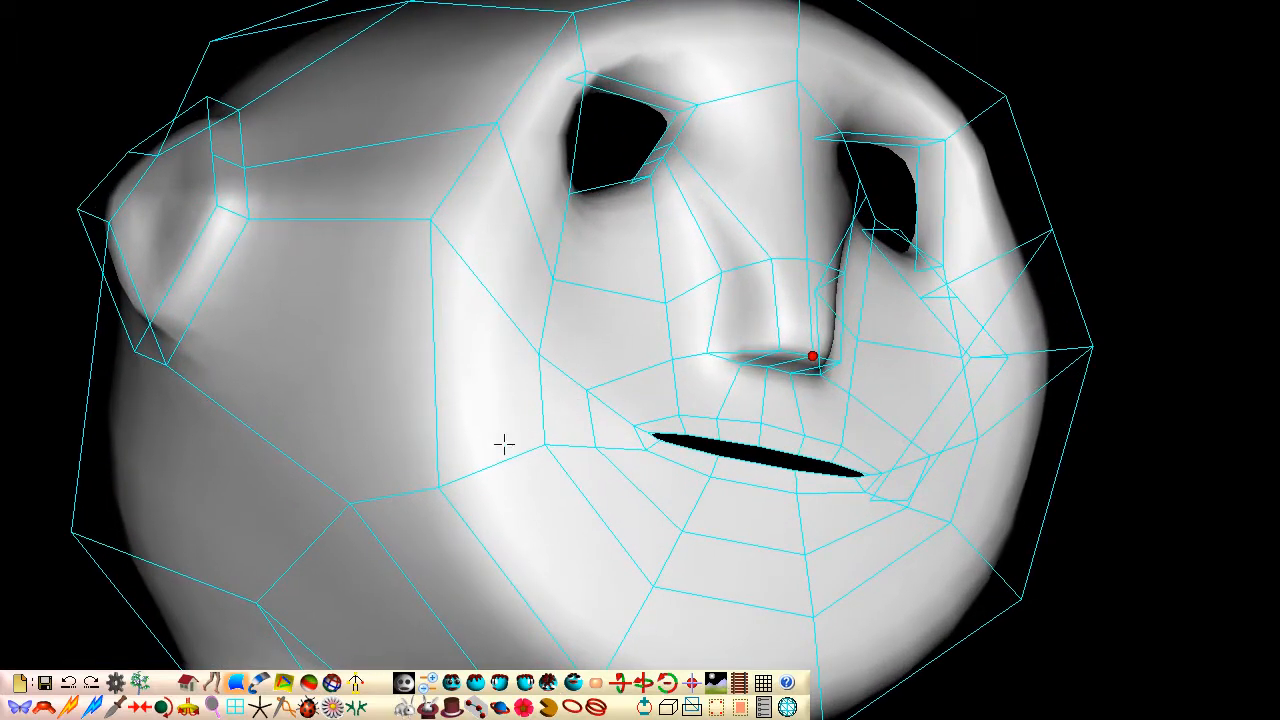
left_click(68, 707)
left_click(656, 150)
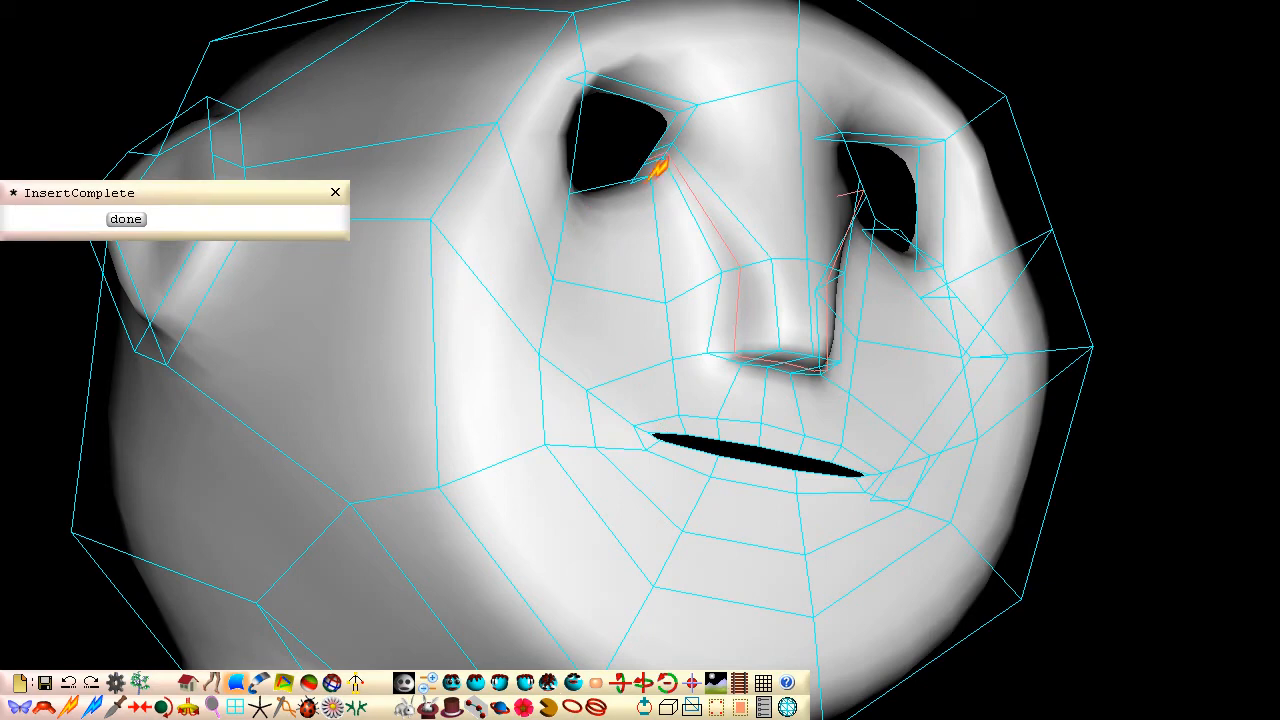
key("Up")
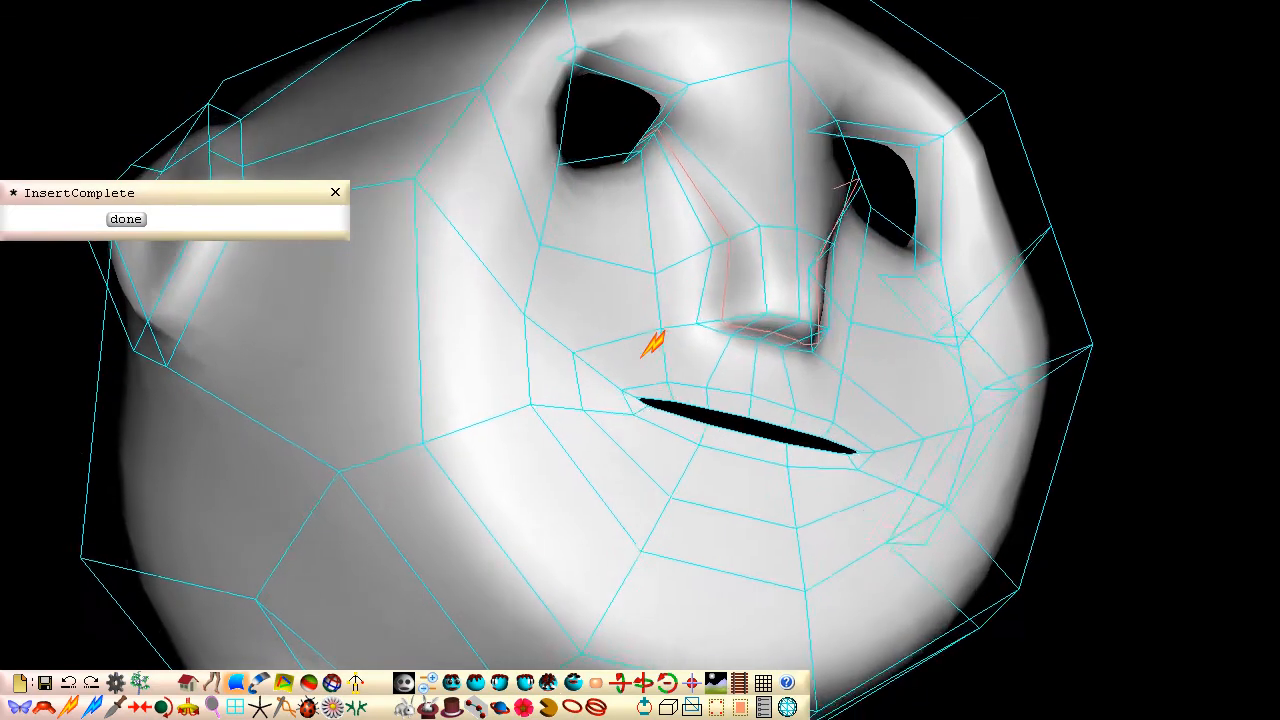
key("Up")
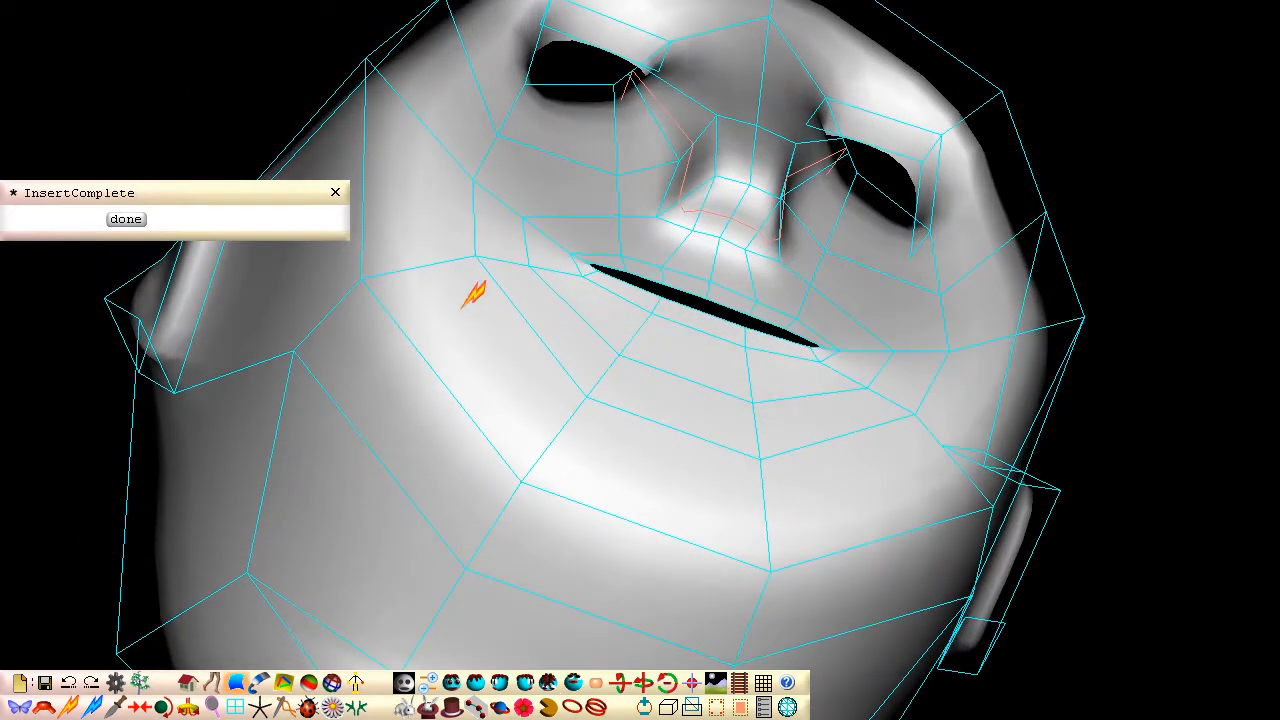
left_click(125, 218)
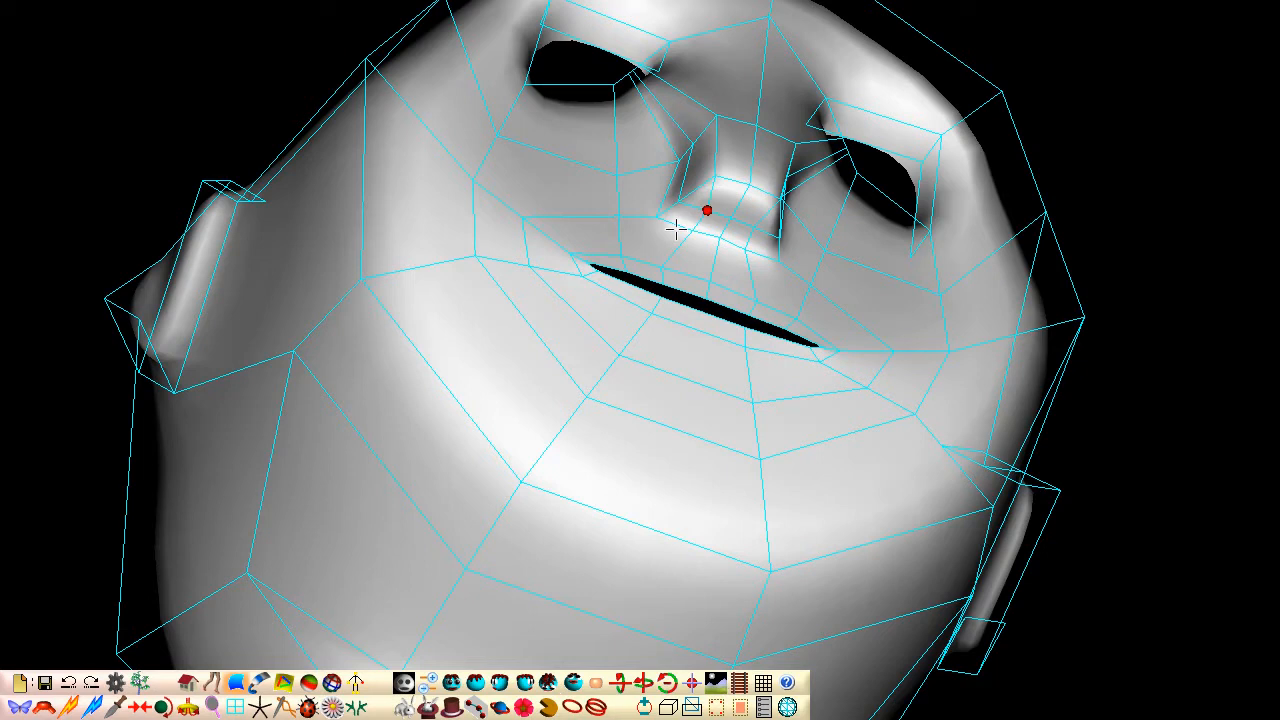
Step: Extrude the two patches under the nose inward as open nostril holes with 1 insertion
left_click(45, 708)
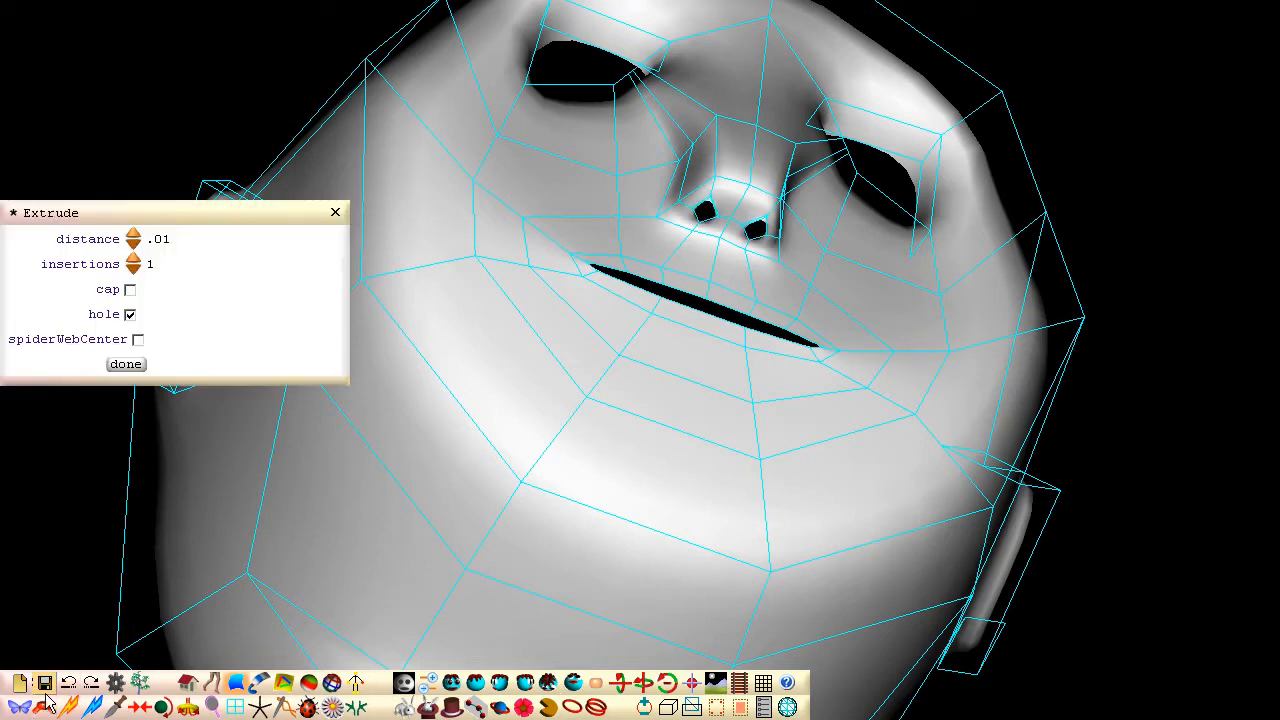
left_click(132, 245)
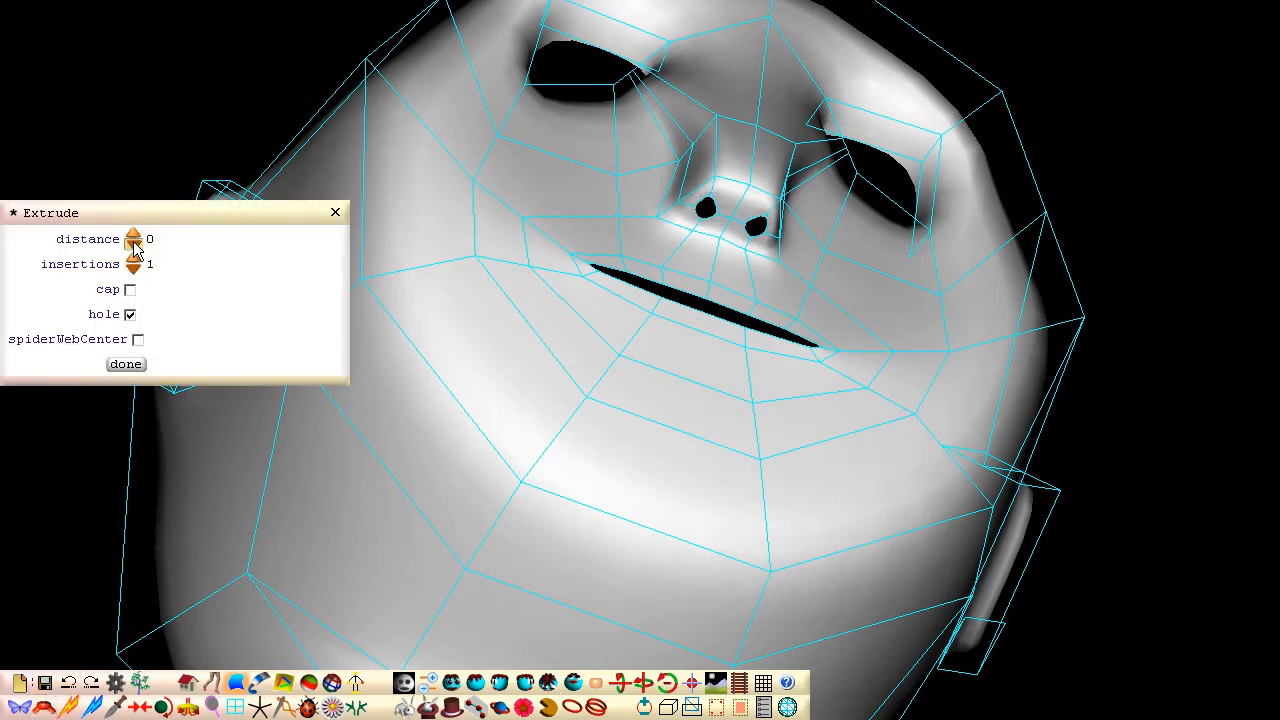
left_click(125, 364)
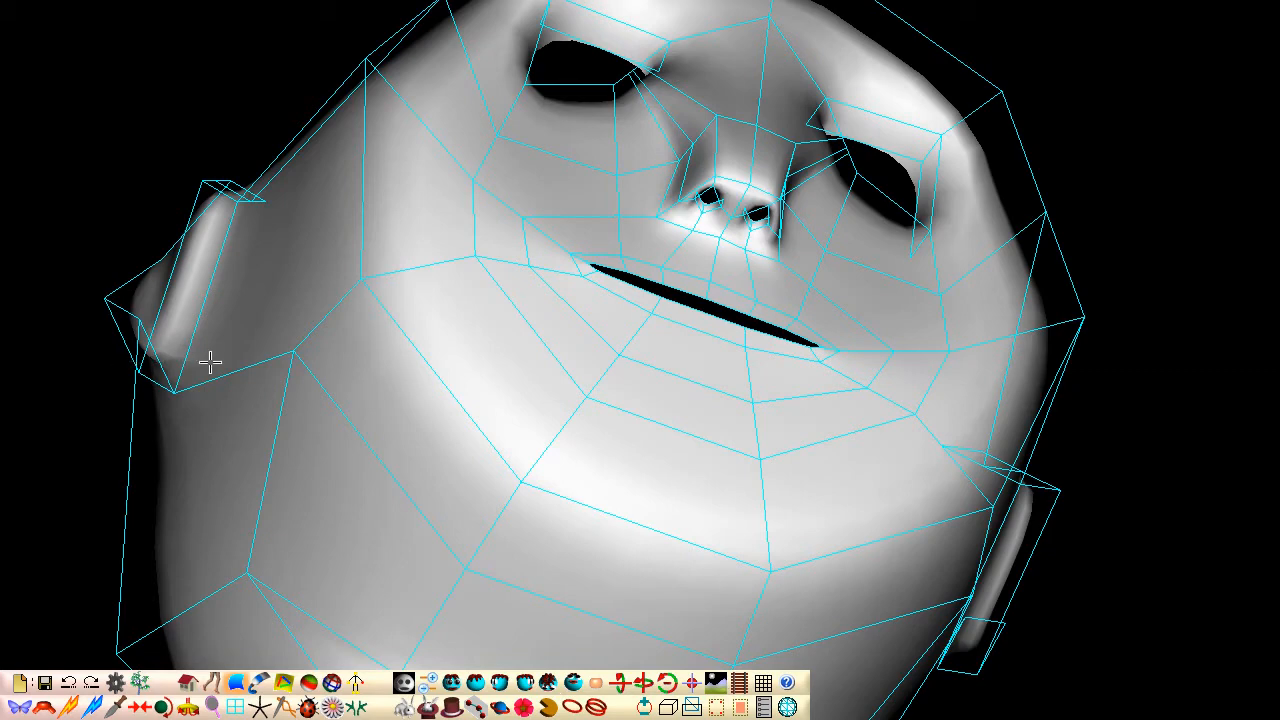
Step: Insert a control line across the bridge of the nose between the eyes' inner edges
middle_click_drag(633, 359, 637, 351)
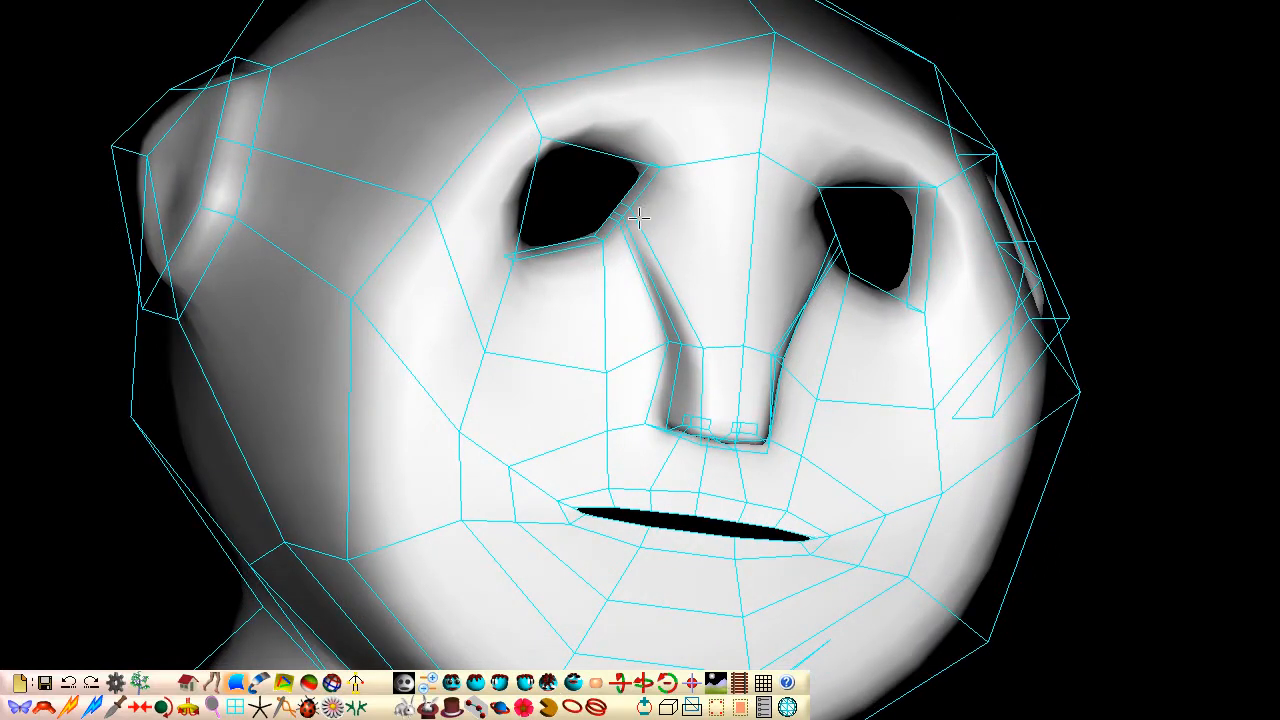
left_click(68, 707)
left_click(645, 168)
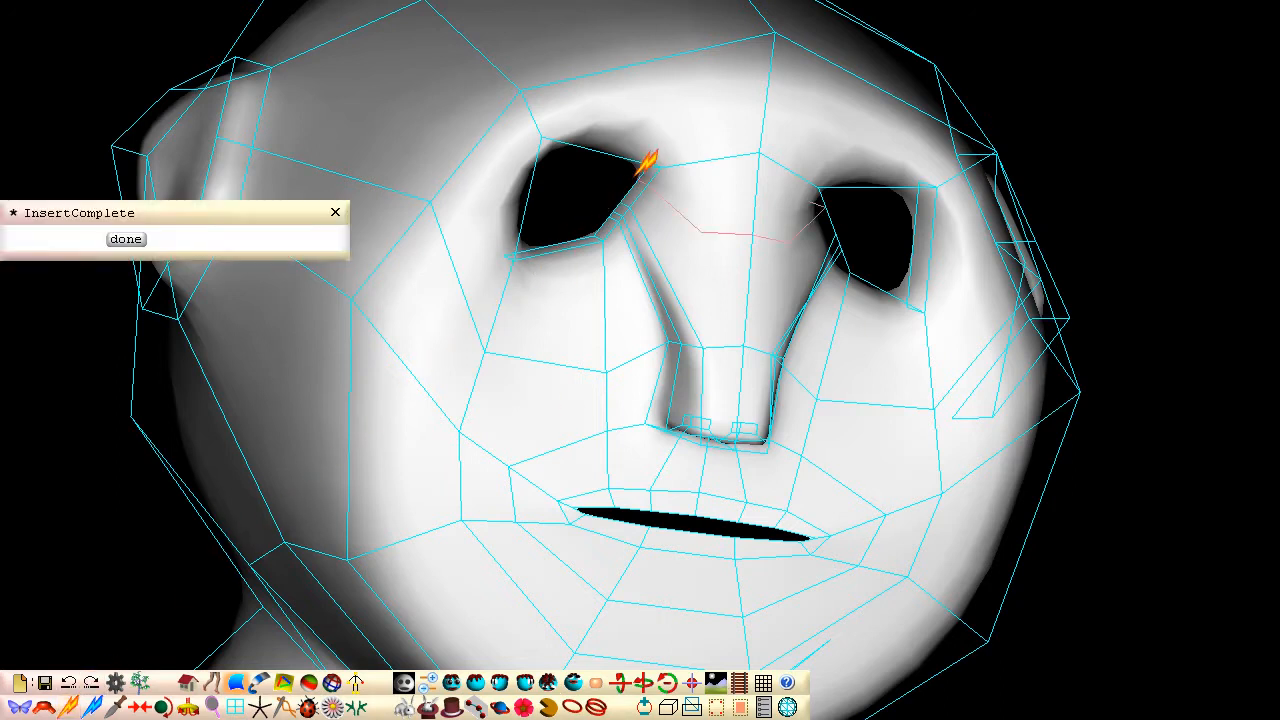
left_click(126, 239)
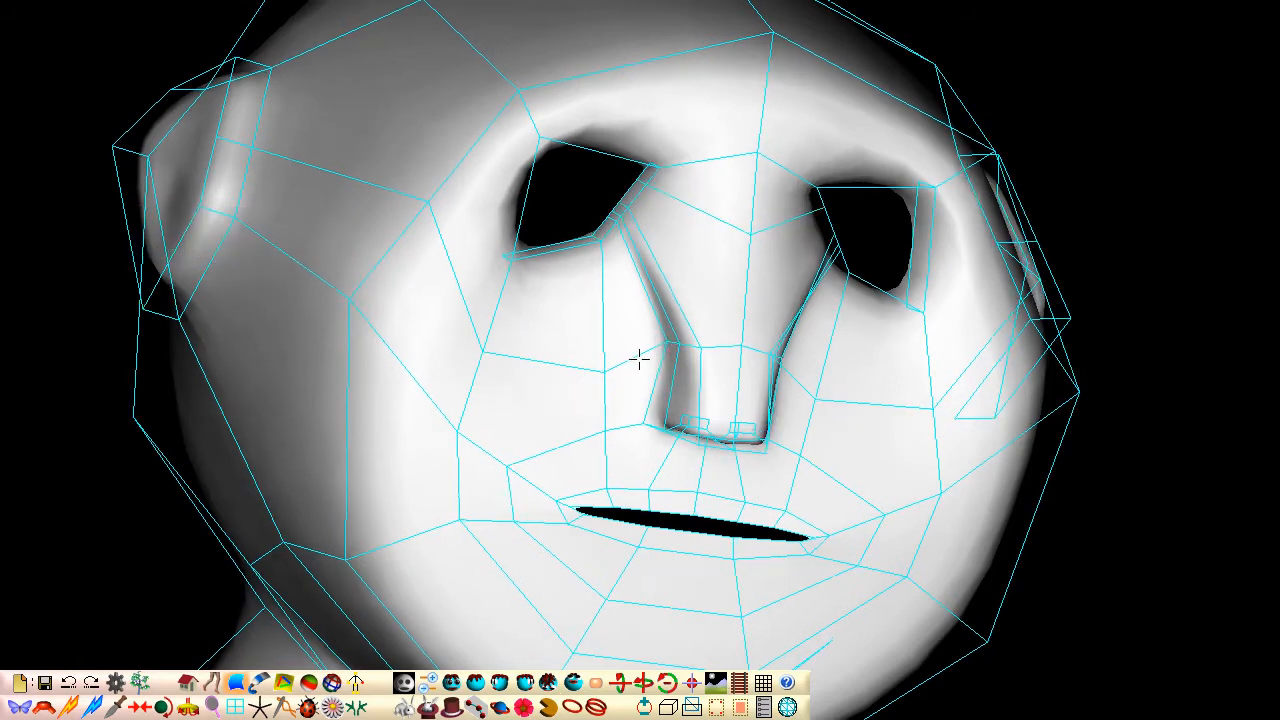
key("Left")
key("Left")
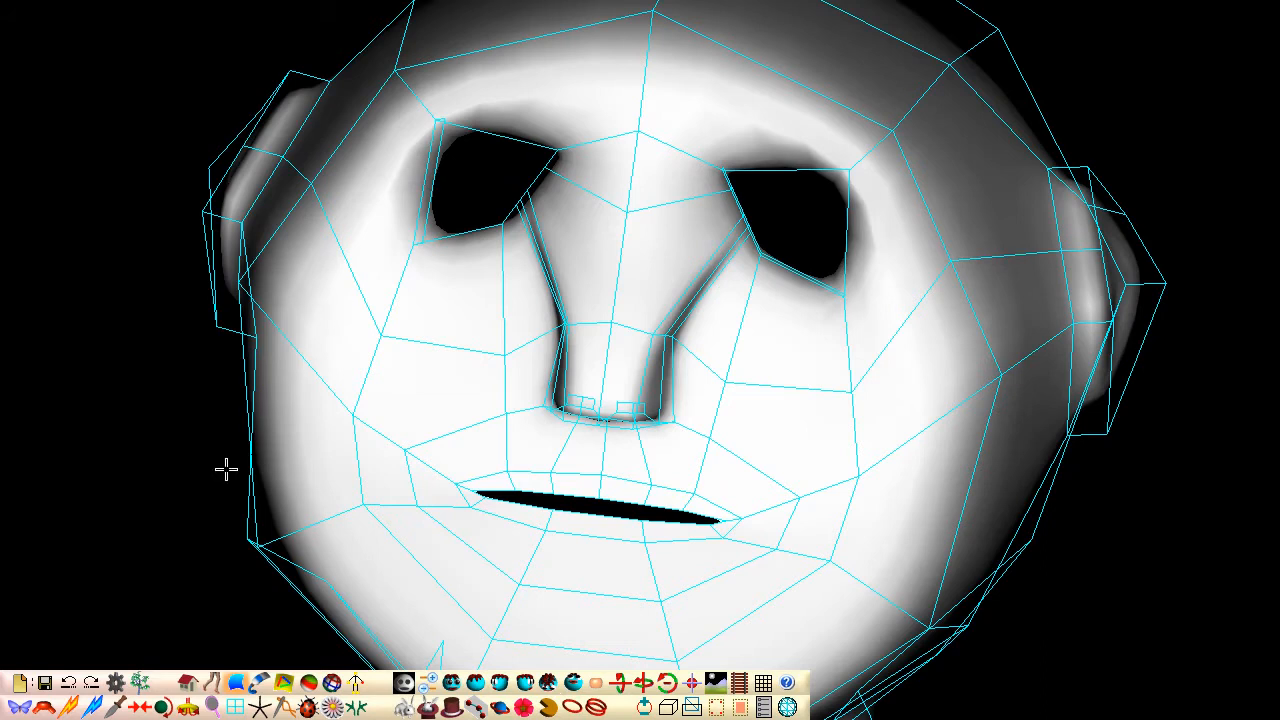
Step: Insert a control line through the outer edges of both eye openings and around the head
left_click(68, 707)
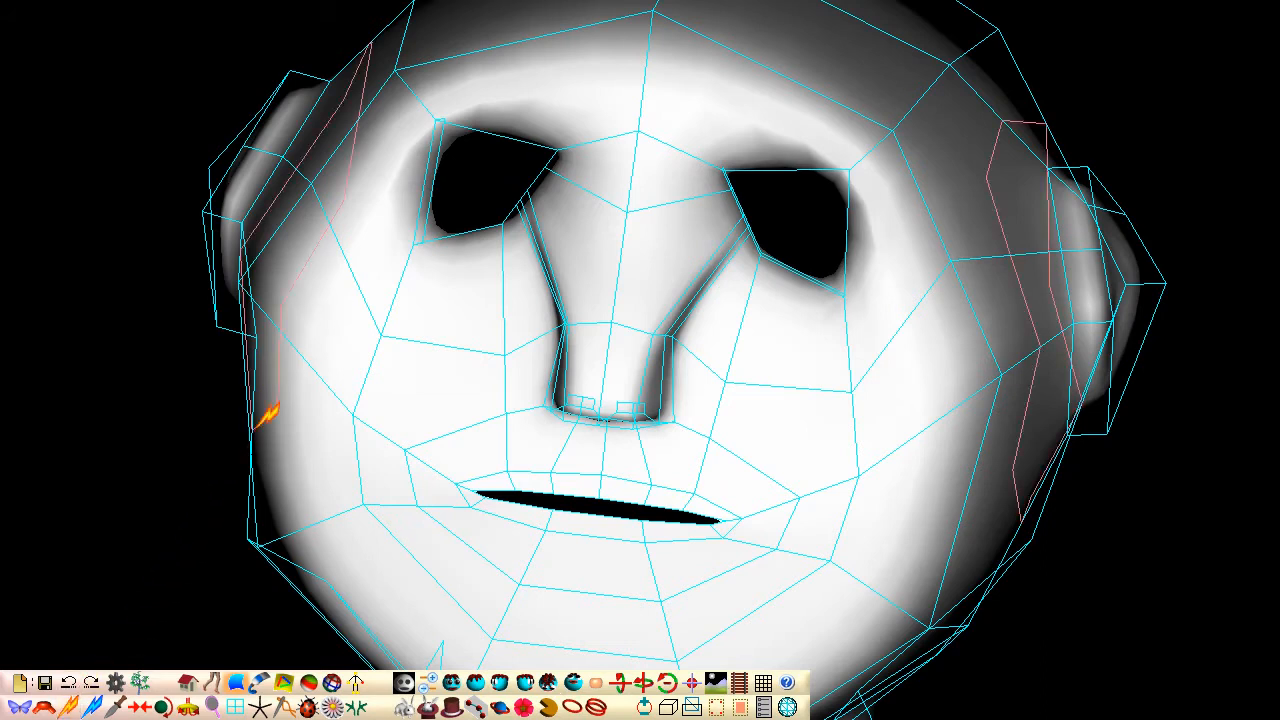
left_click(445, 150)
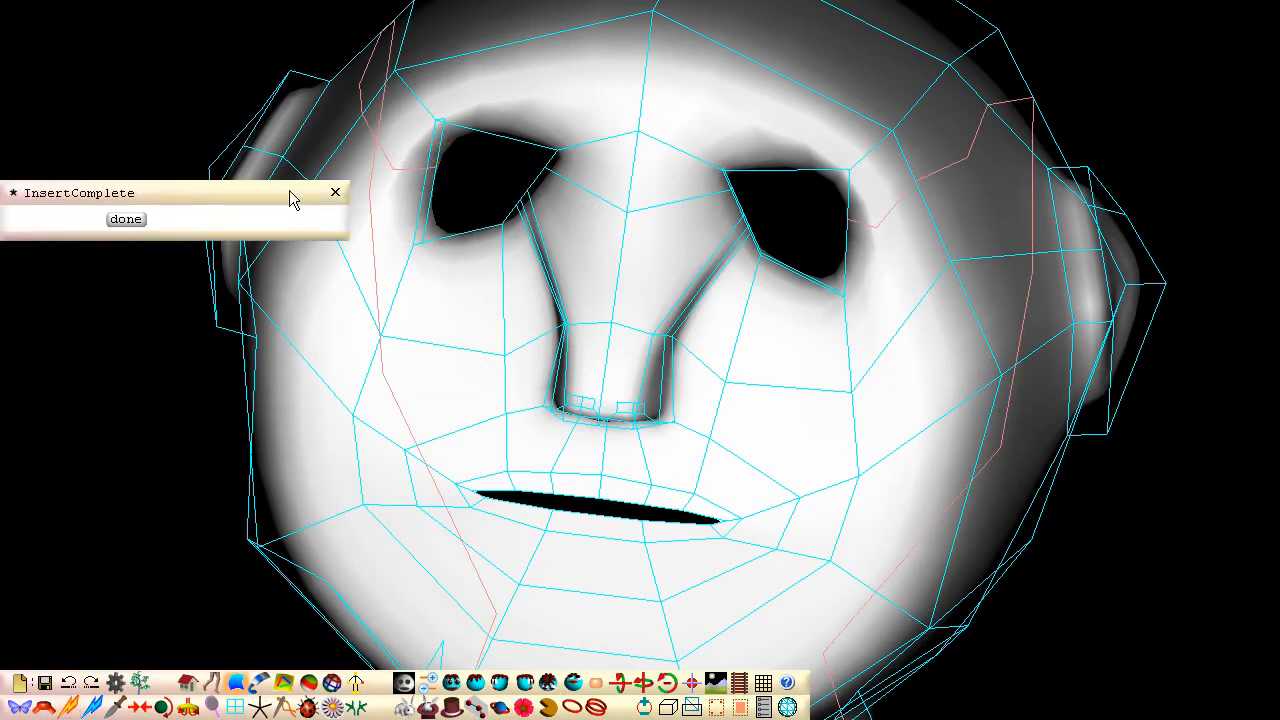
left_click(126, 220)
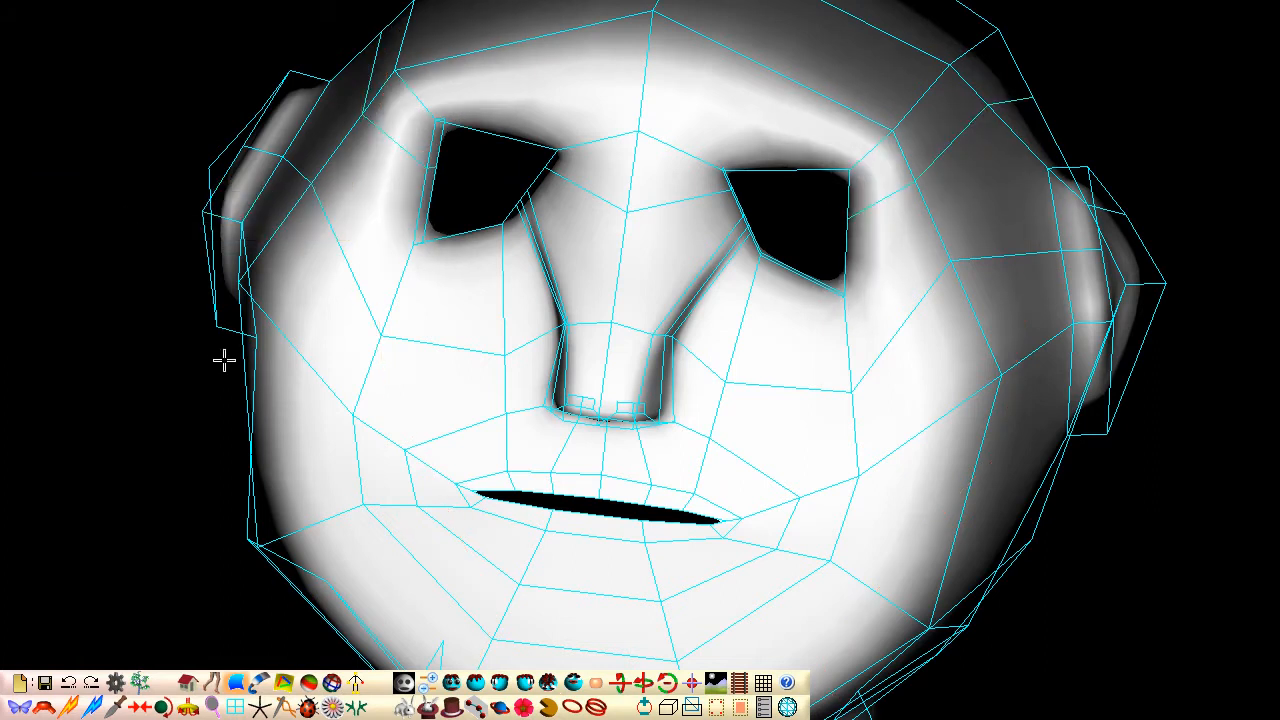
Step: In the front view, level the lower edges of the eye openings and move their inner corner points down to square the openings
left_click(451, 683)
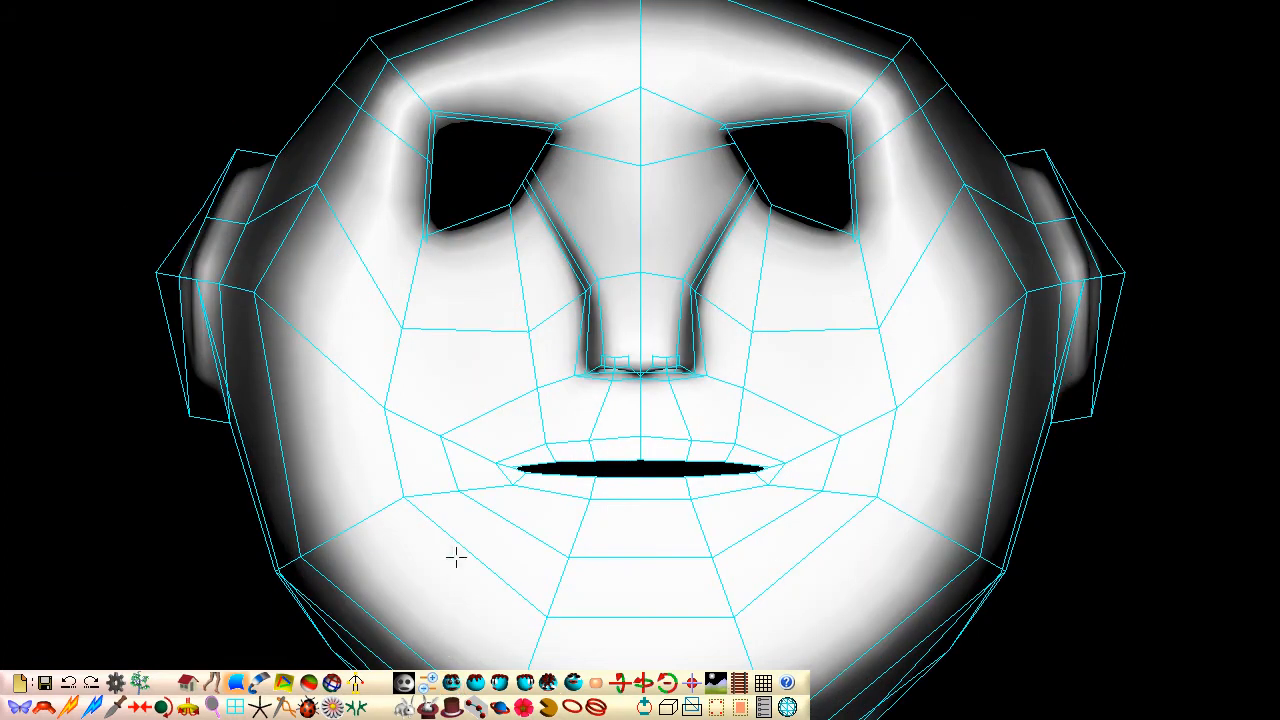
middle_click_drag(473, 145, 516, 240)
left_click(474, 321)
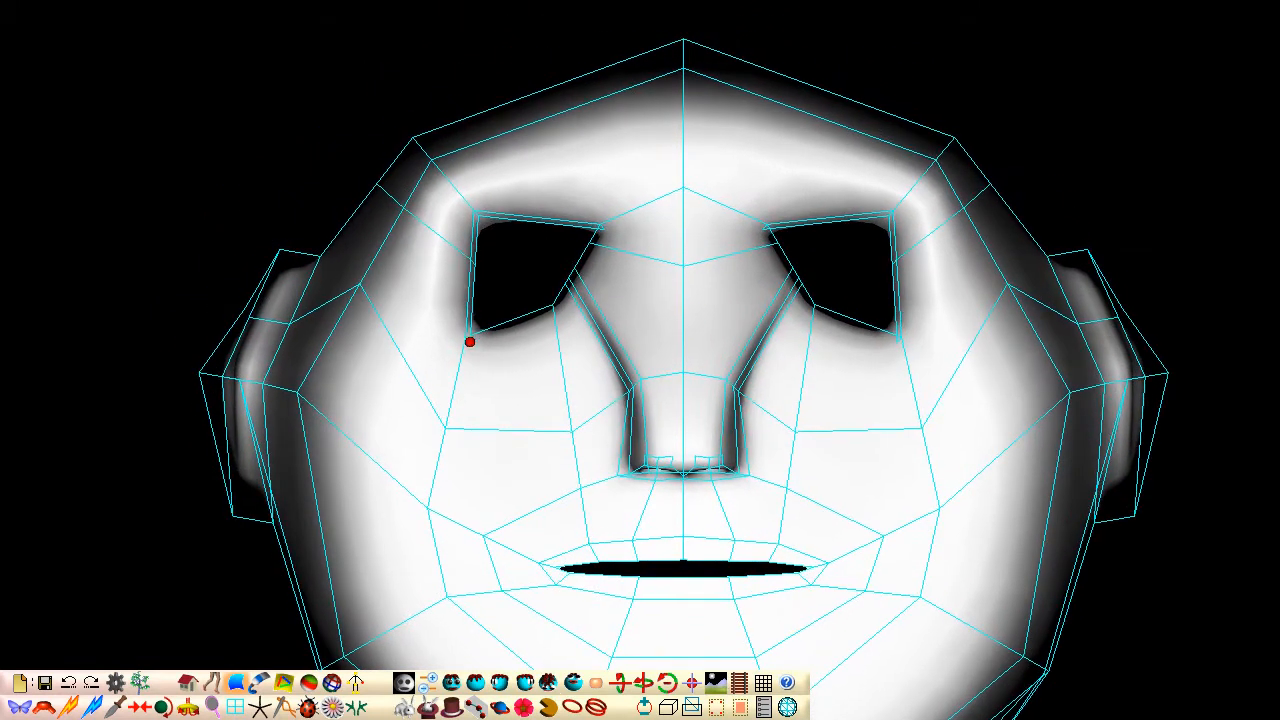
mouse_move(551, 303)
left_mouse_down()
mouse_move(557, 337)
mouse_move(556, 309)
mouse_move(552, 322)
left_mouse_up()
left_click(589, 243)
left_click_drag(589, 243, 580, 318)
left_click_drag(592, 246, 577, 317)
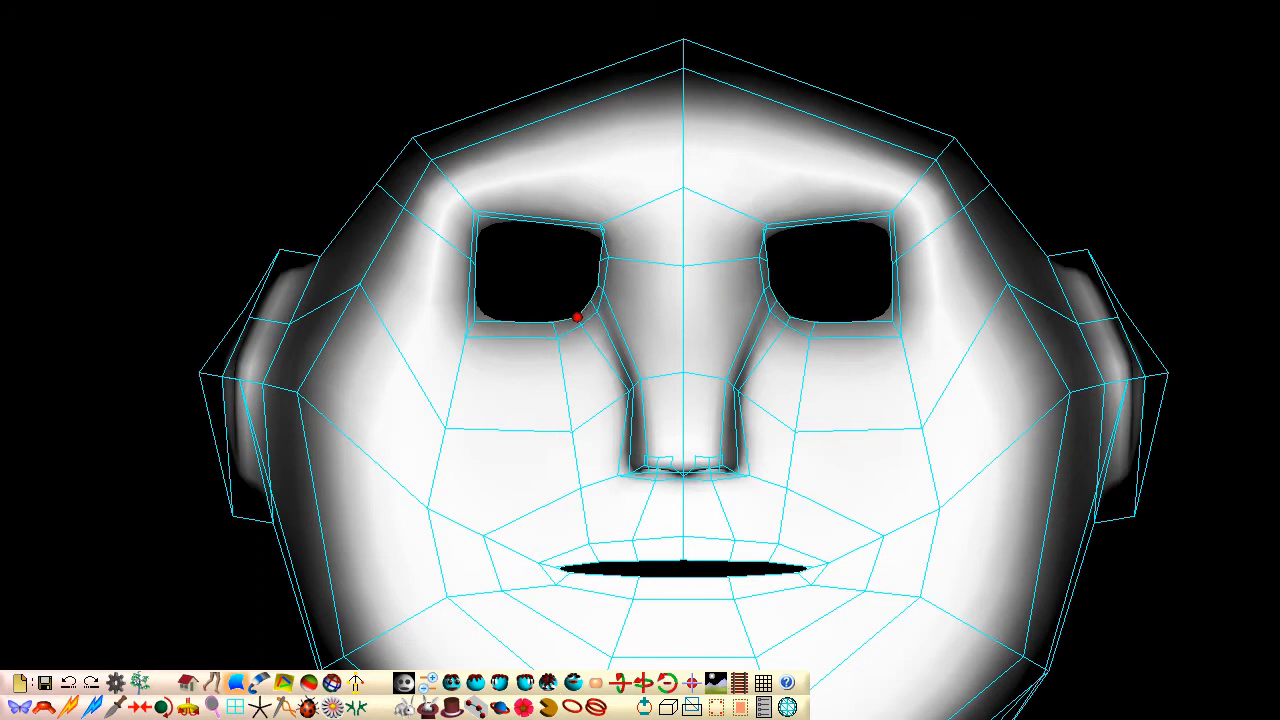
Step: Round the eye openings by pulling their outer edges outward, raising the brow and forehead points and drawing the upper inner corners toward the eyes
mouse_move(474, 269)
left_mouse_down()
mouse_move(437, 263)
mouse_move(449, 266)
left_mouse_up()
left_click_drag(412, 140, 464, 91)
left_click_drag(431, 159, 476, 122)
left_click_drag(474, 211, 489, 200)
left_click_drag(602, 225, 571, 210)
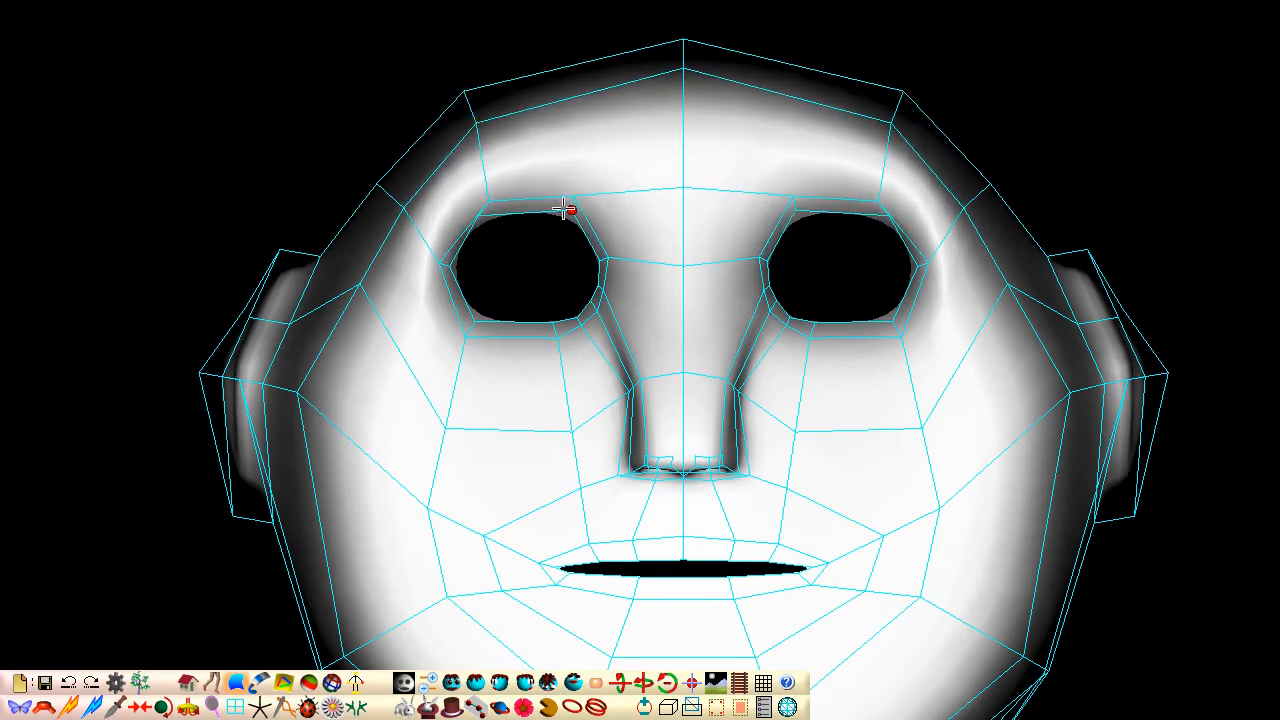
left_click_drag(476, 213, 486, 209)
Step: Shift the cheek point in front of the ear slightly inward toward the face
scroll(486, 209, "down", 5)
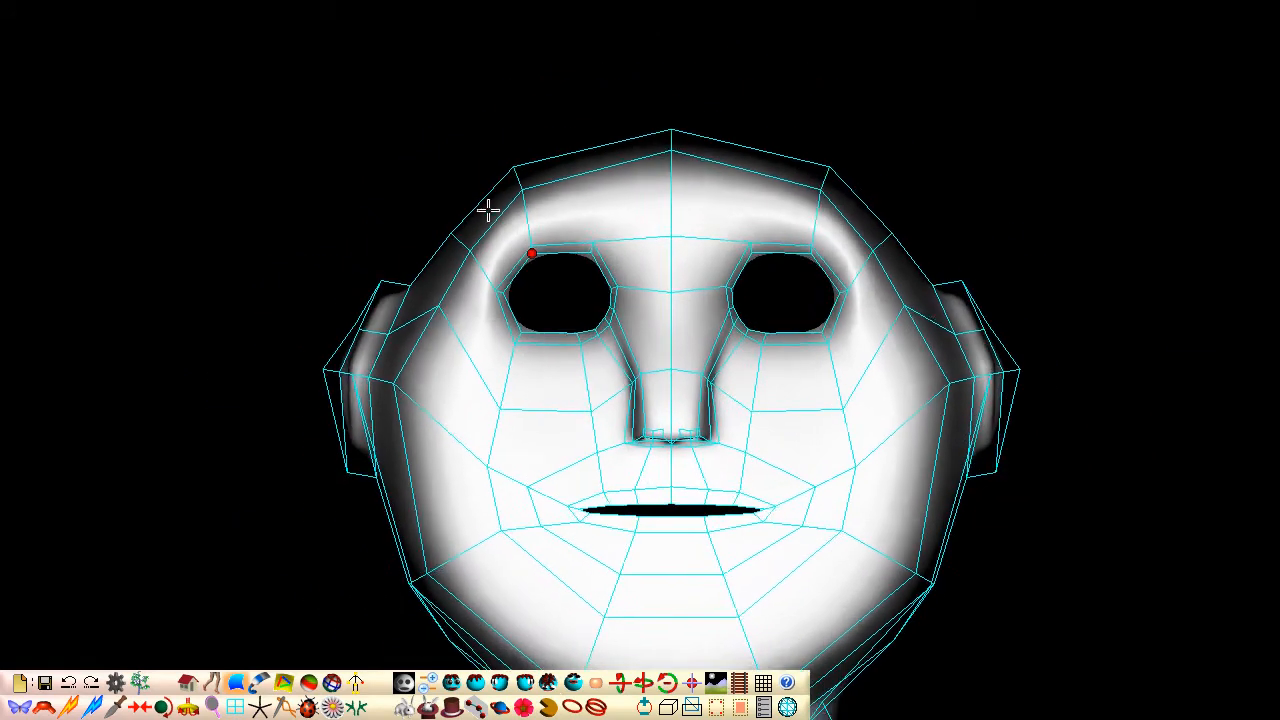
middle_click_drag(487, 208, 459, 146)
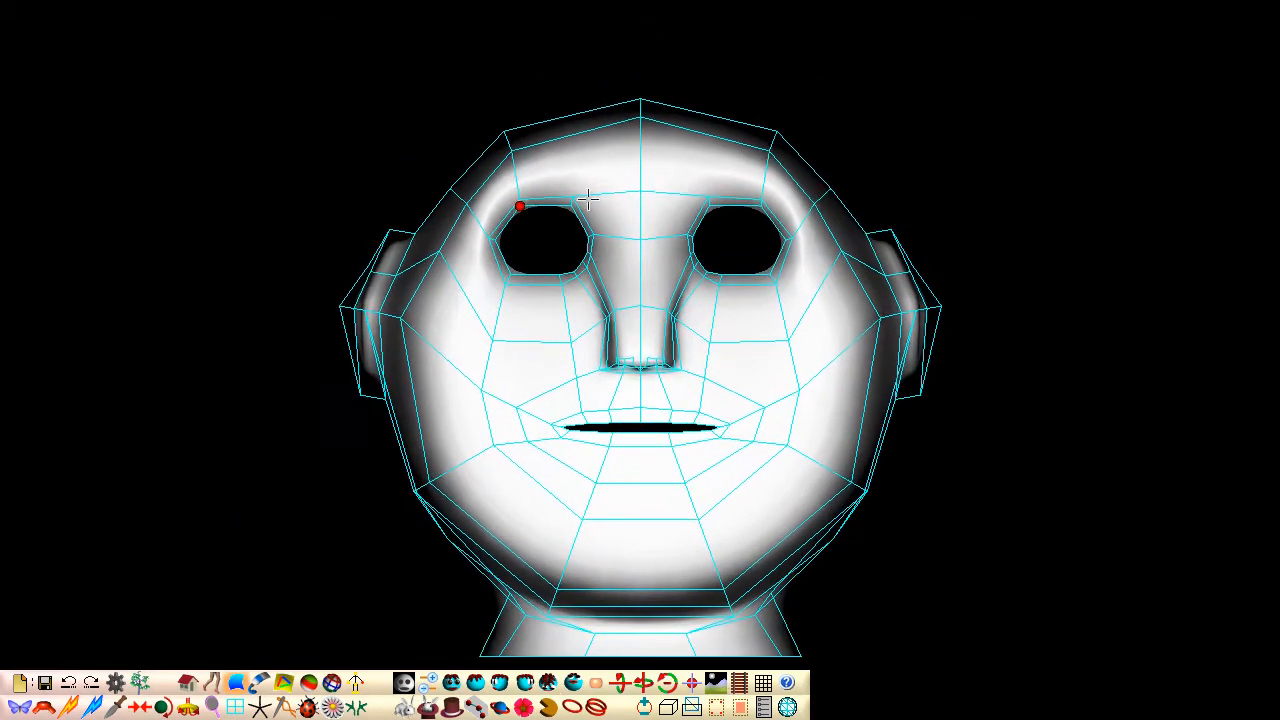
left_click_drag(877, 316, 849, 324)
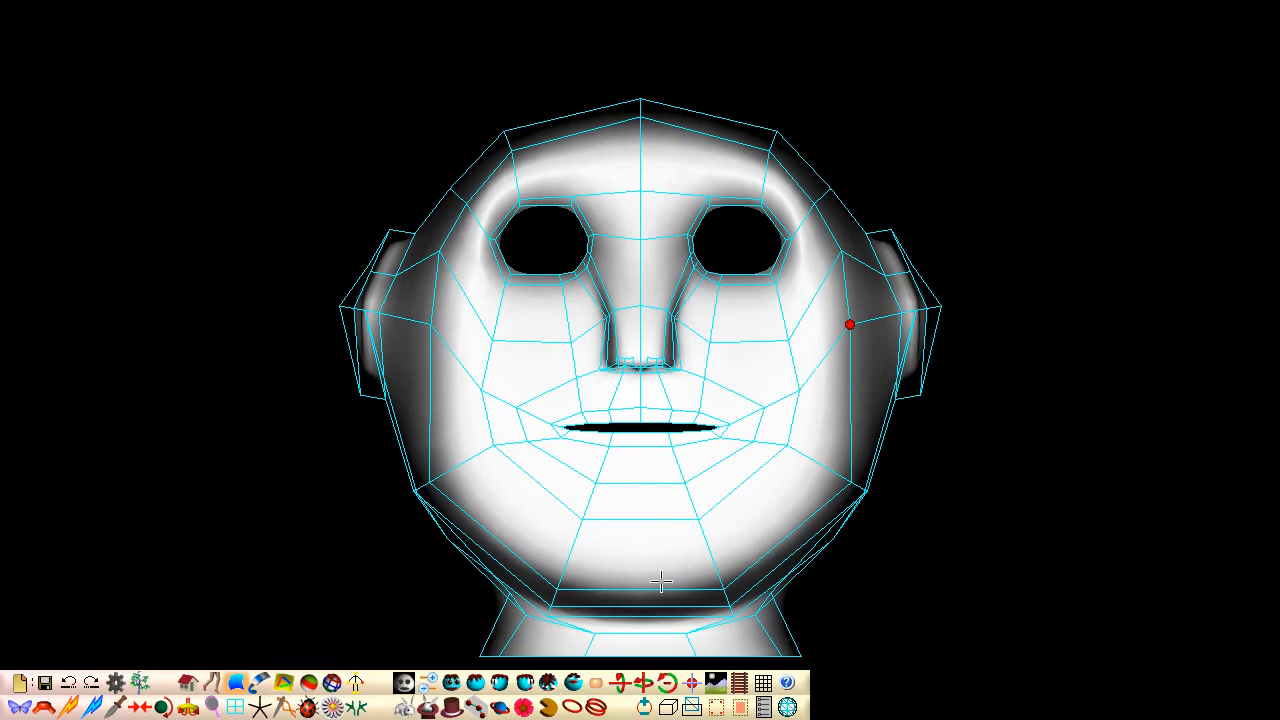
Step: Select the loop of points at the ear's base, flatten it horizontally and shift it slightly toward the head
left_click(572, 707)
left_click(897, 340)
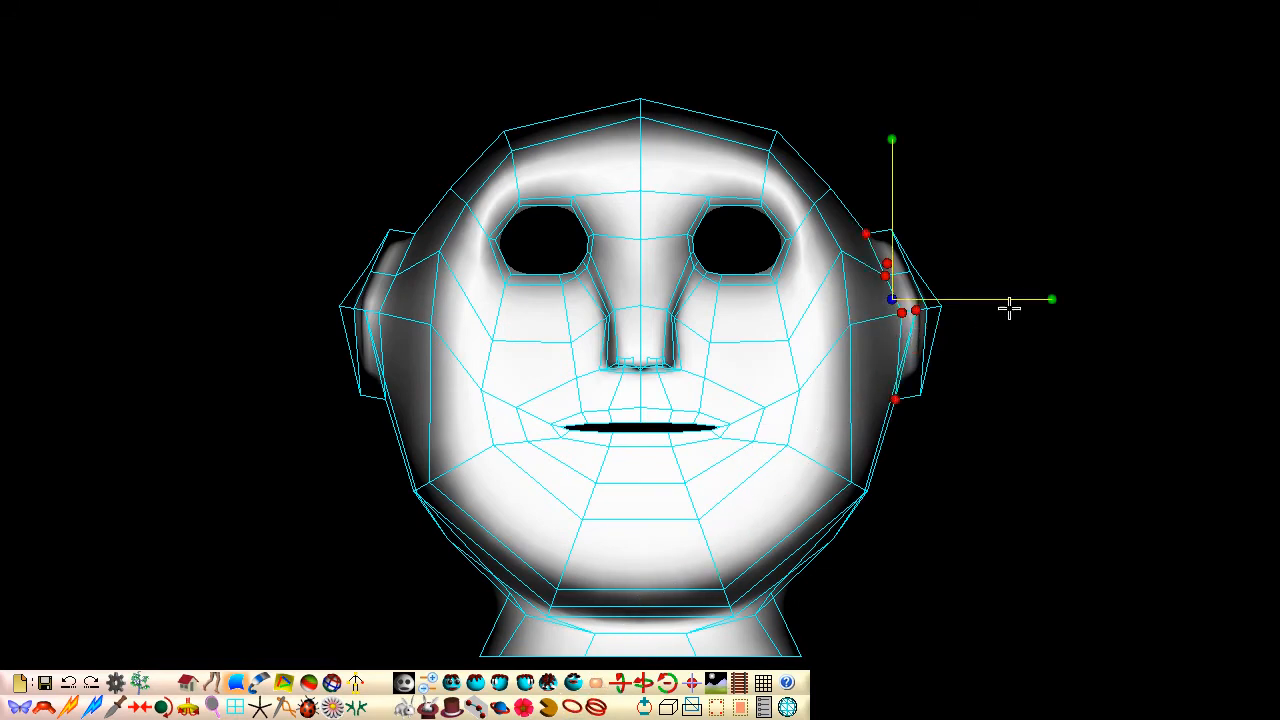
left_click_drag(1050, 299, 1038, 299)
left_click_drag(964, 299, 904, 300)
left_click_drag(893, 394, 878, 394)
Step: Select the ear's outer loop of points and flatten it horizontally into a vertical plane
left_click(573, 706)
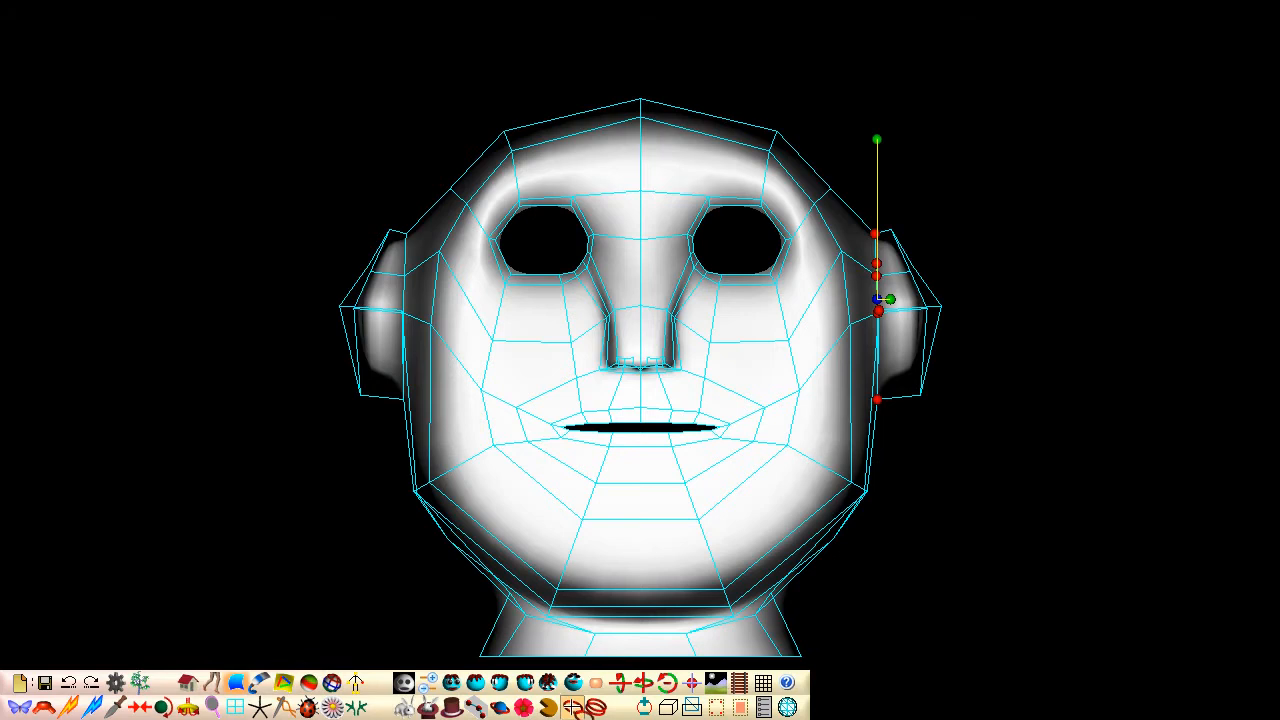
left_click(928, 346)
left_click_drag(1075, 294, 920, 296)
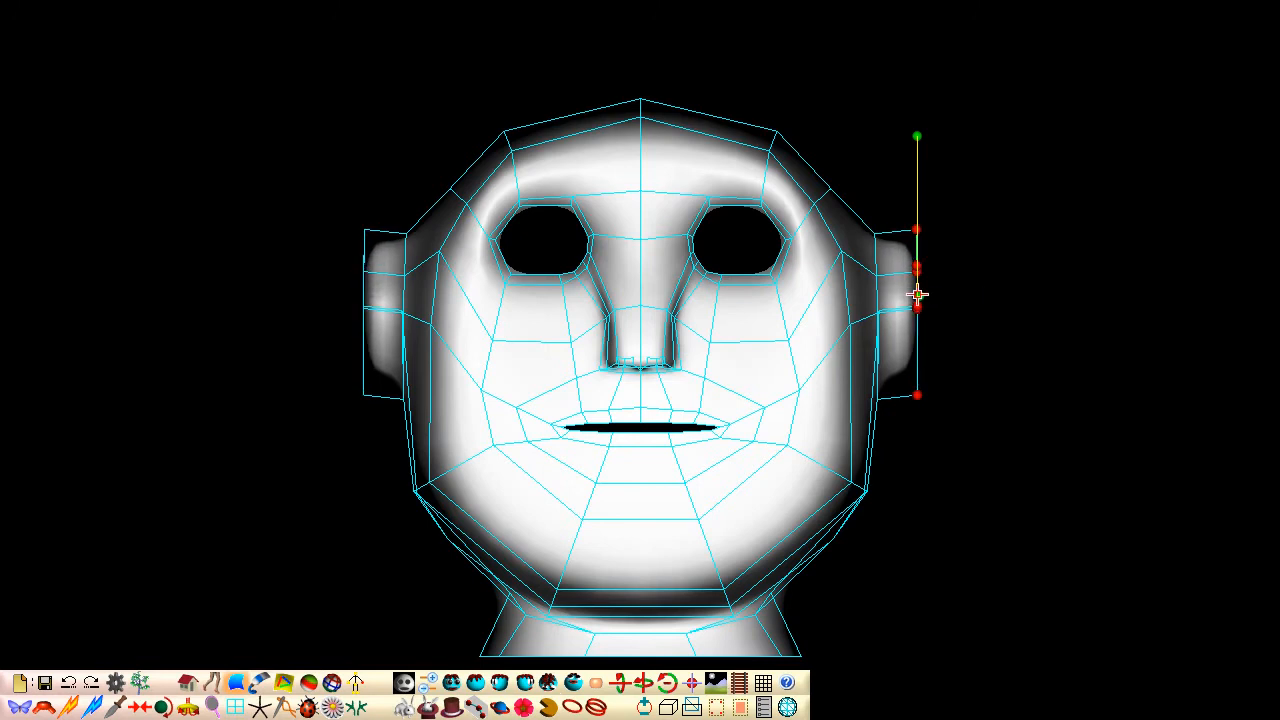
Step: Show the hidden rear lines, select all points and scale the head narrower in the front view and slightly shallower in the side view
left_click(567, 537)
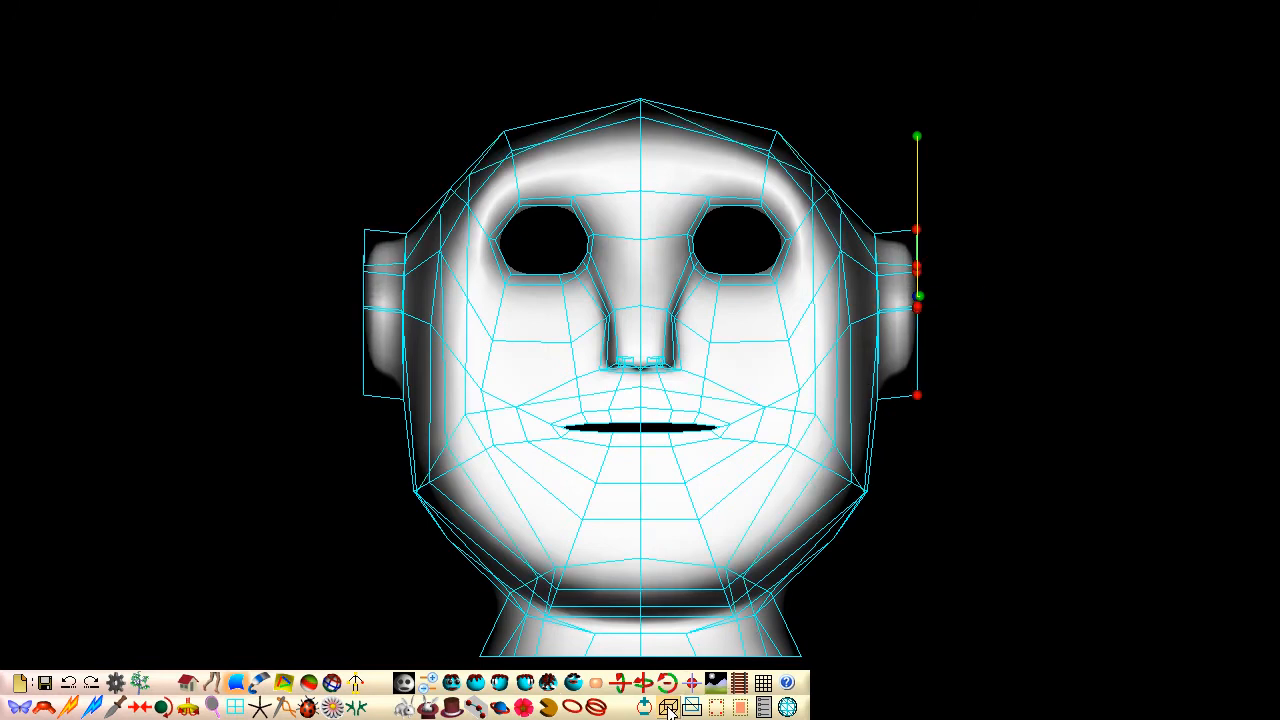
left_click_drag(301, 82, 994, 664)
left_click_drag(800, 369, 750, 370)
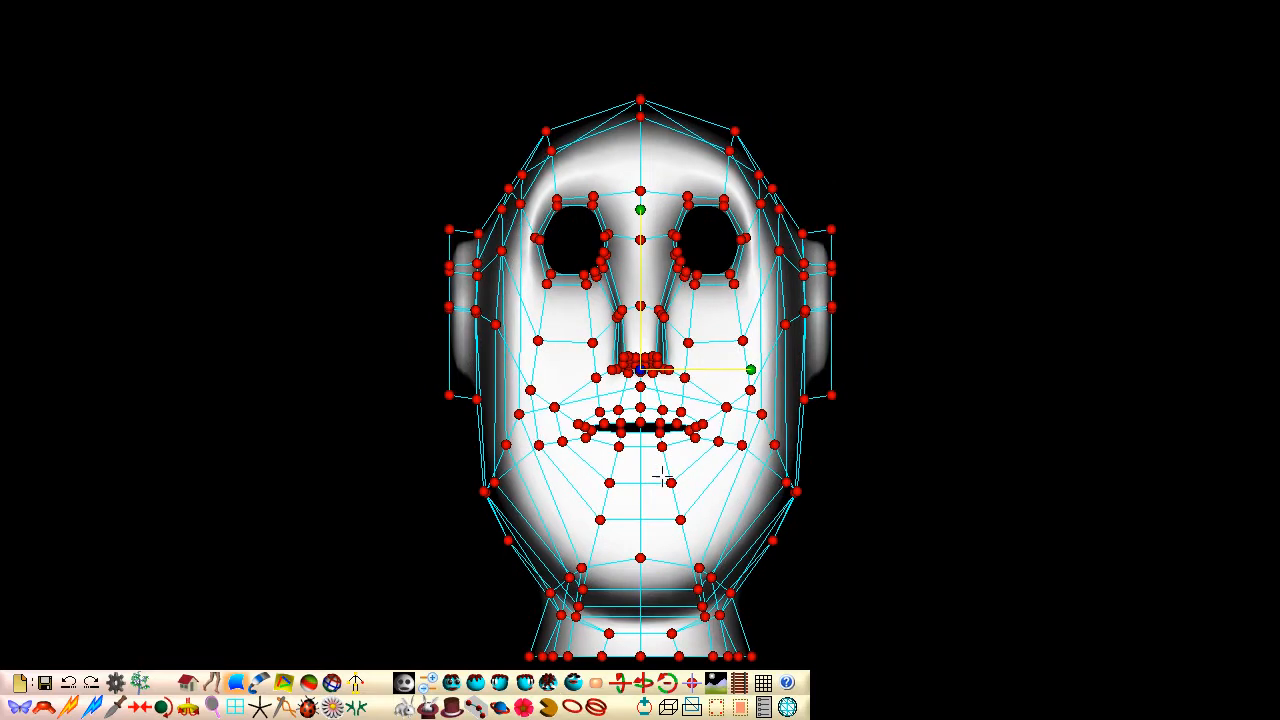
left_click(500, 683)
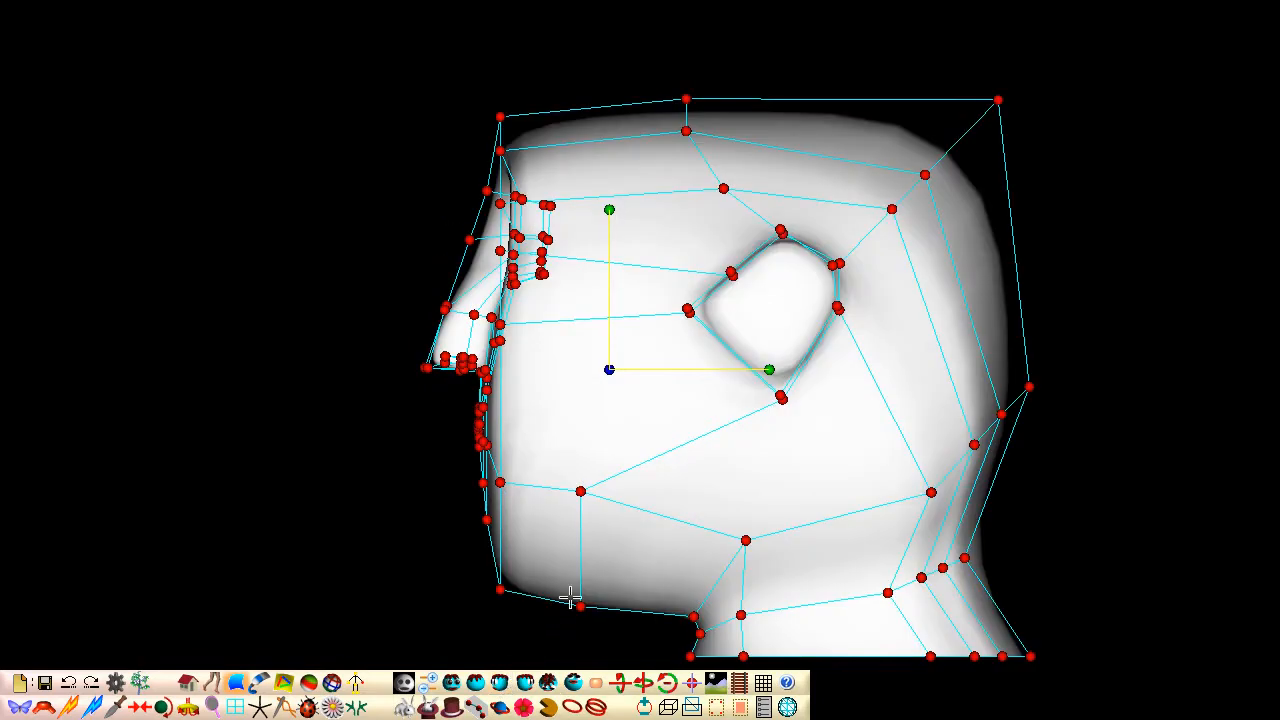
left_click_drag(768, 369, 745, 369)
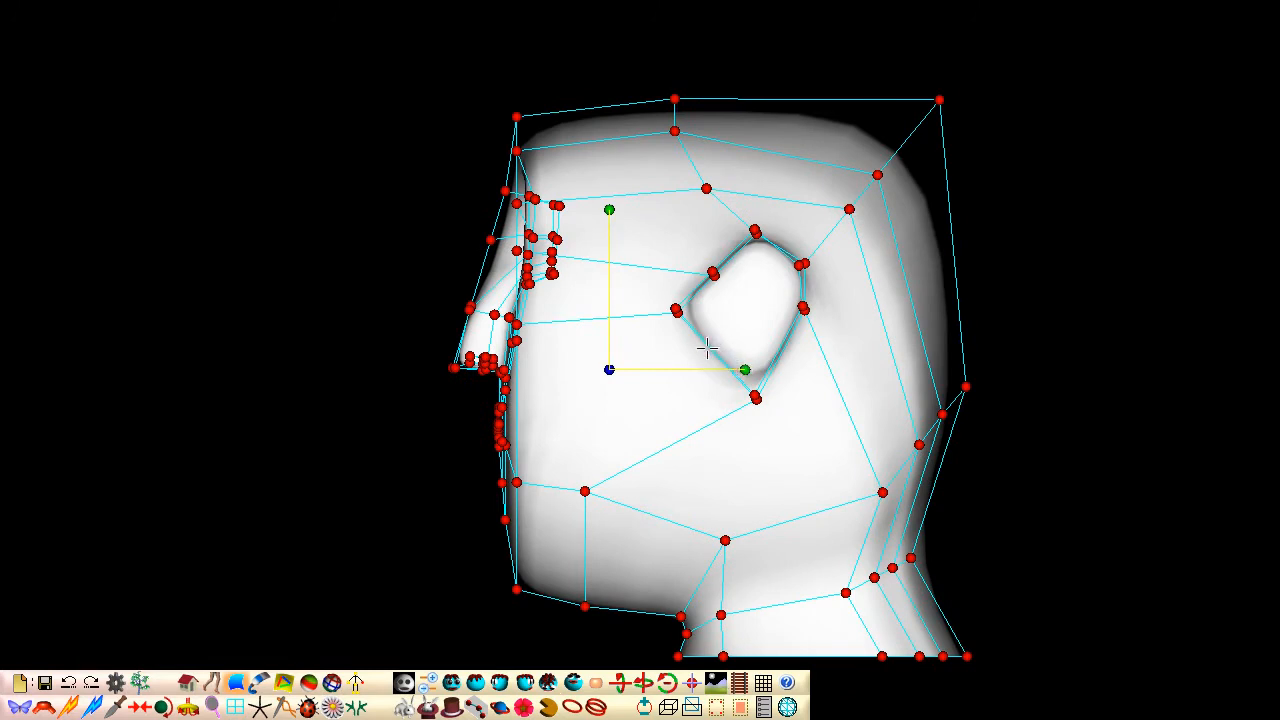
Step: Select the facial points from the brow to the chin and compress them vertically toward a pivot placed at the chin
left_click_drag(418, 188, 588, 636)
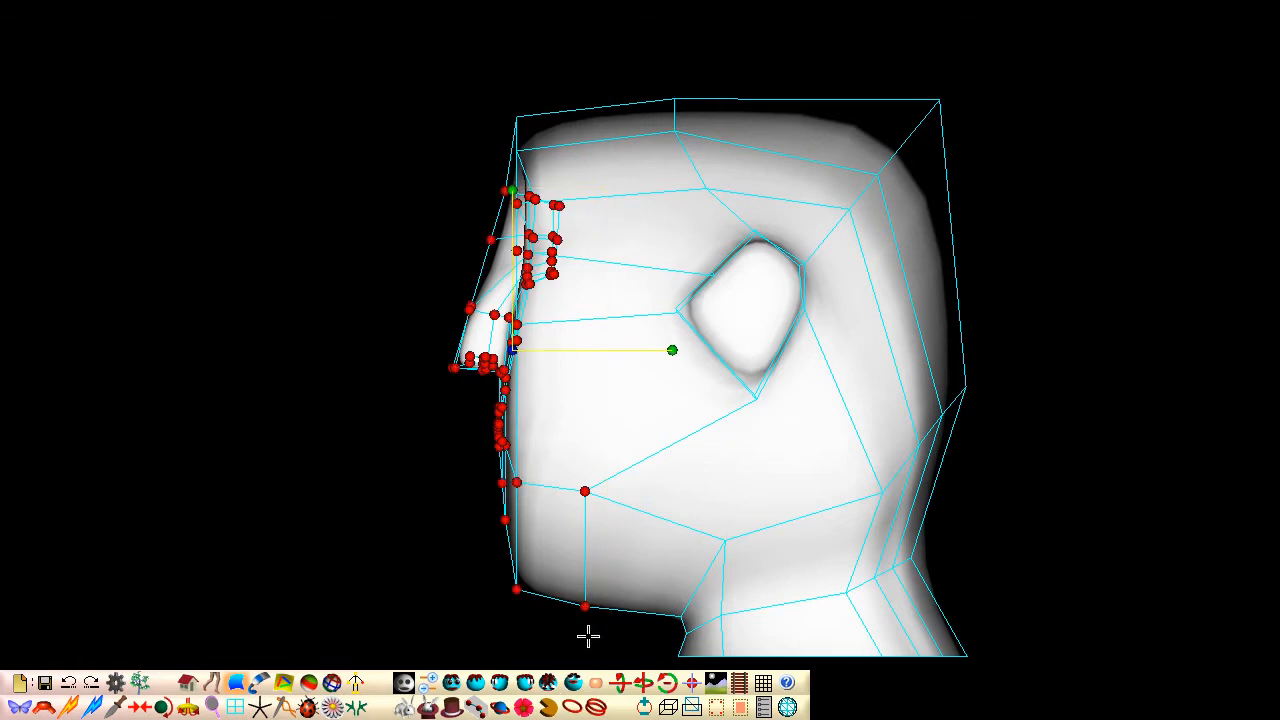
left_click(451, 682)
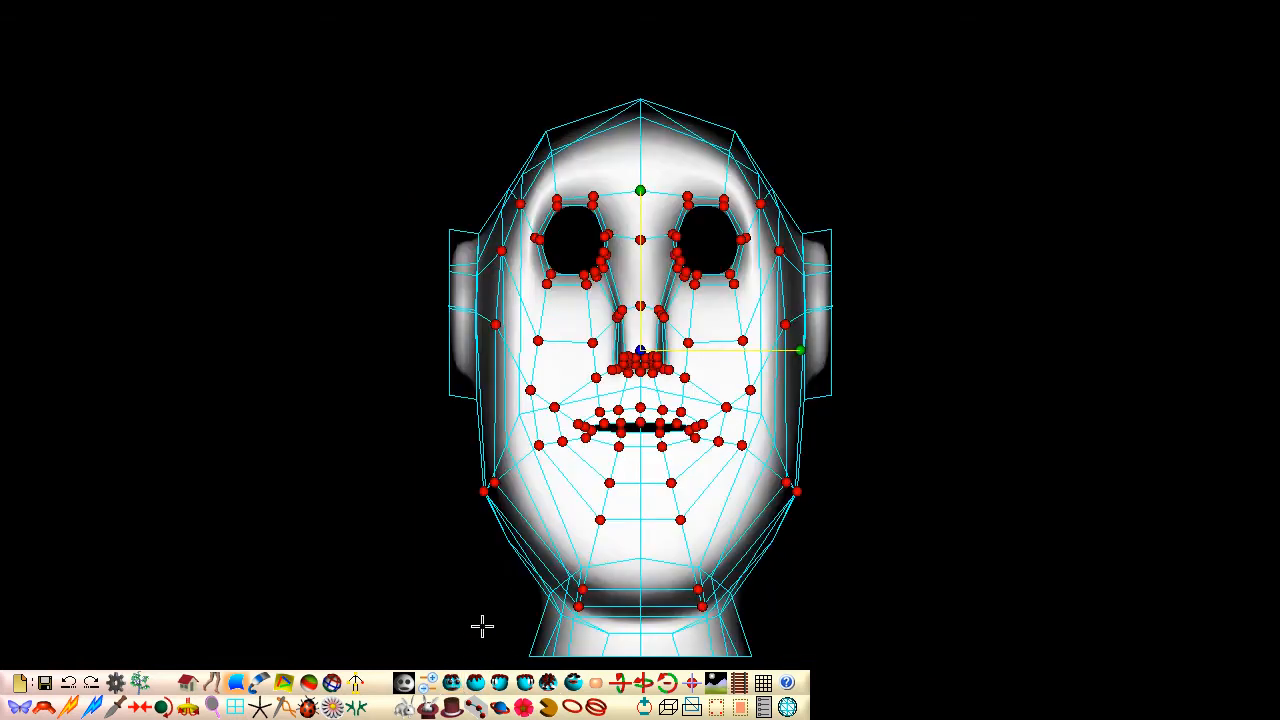
left_click_drag(640, 350, 640, 567)
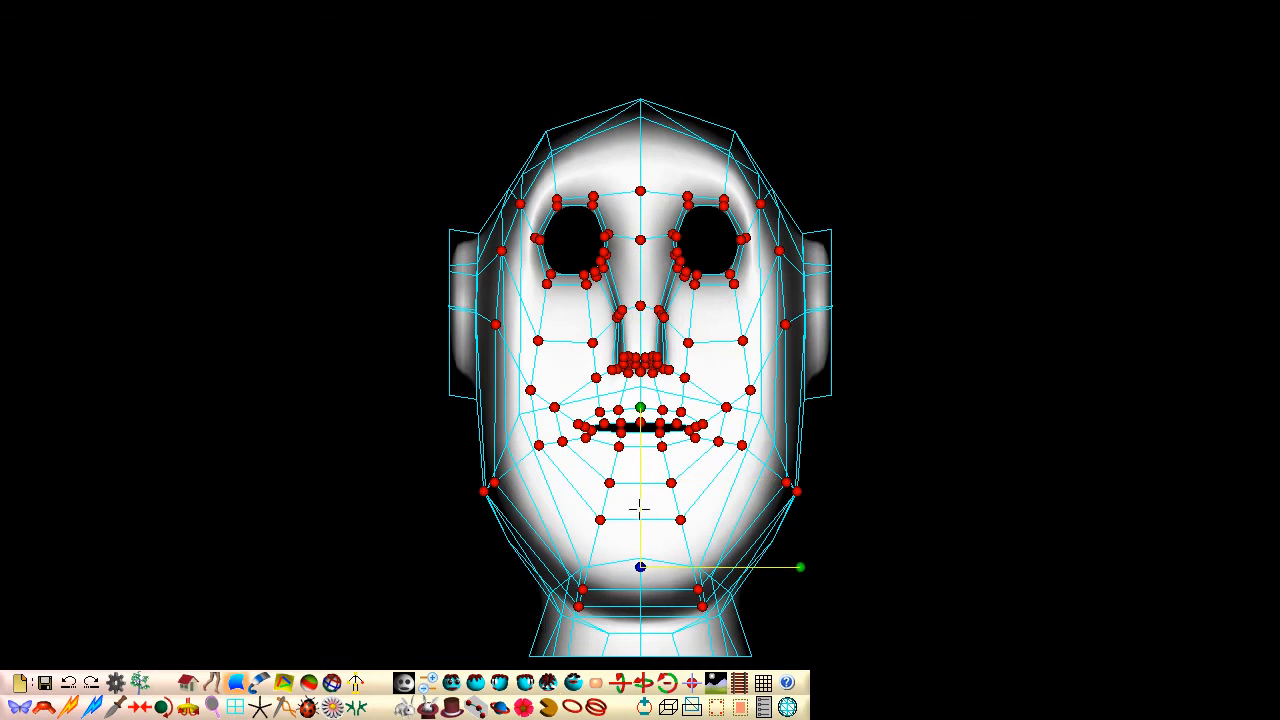
left_click_drag(640, 408, 640, 452)
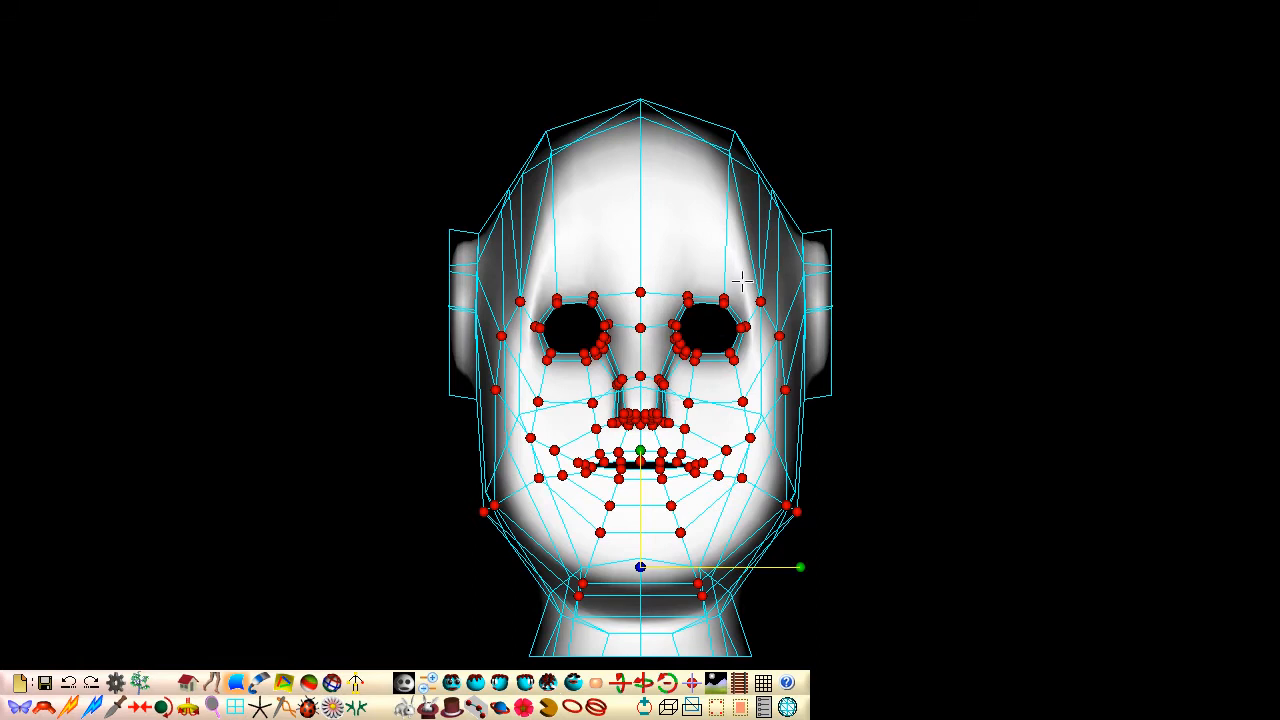
Step: Select all the points of the ear and move the ear down in line with the eyes and nose
left_click(791, 201)
left_click_drag(817, 260, 881, 419)
left_click_drag(805, 398, 787, 480)
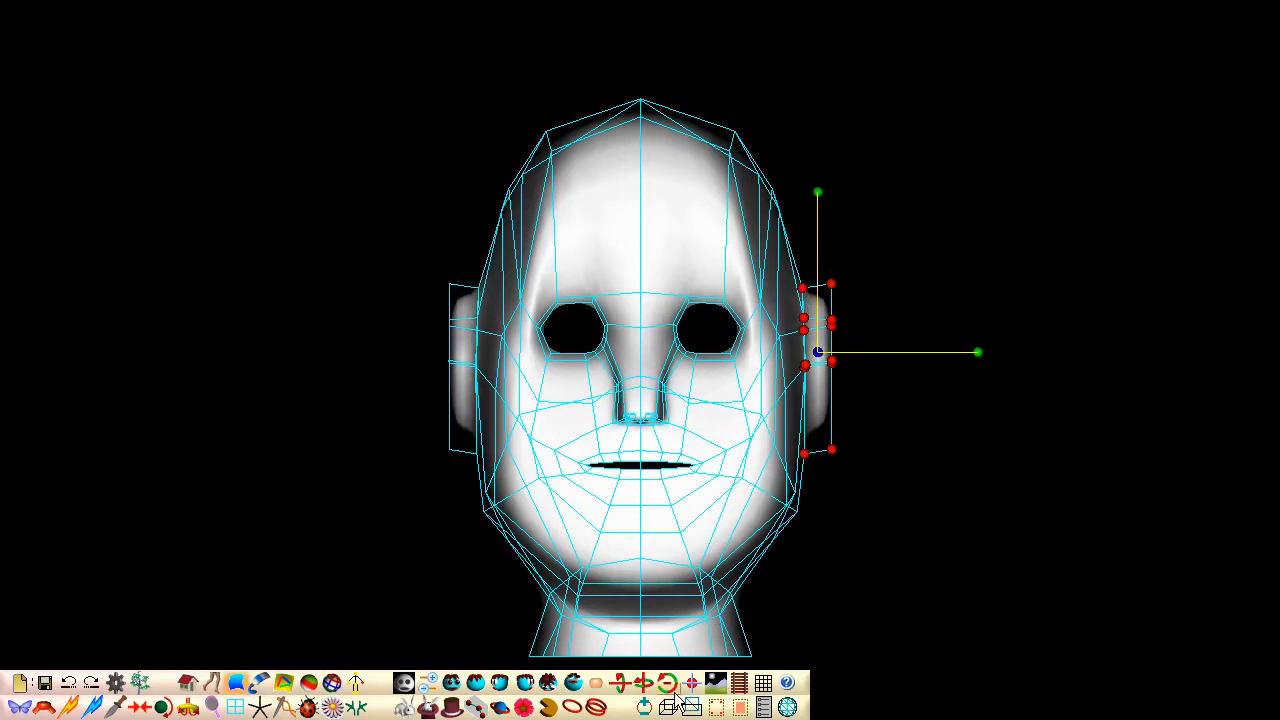
Step: Raise the crown of the skull and pull the upper side and temple points outward to round the cranium
left_click_drag(641, 101, 641, 72)
left_click_drag(735, 131, 755, 117)
left_click_drag(769, 185, 804, 208)
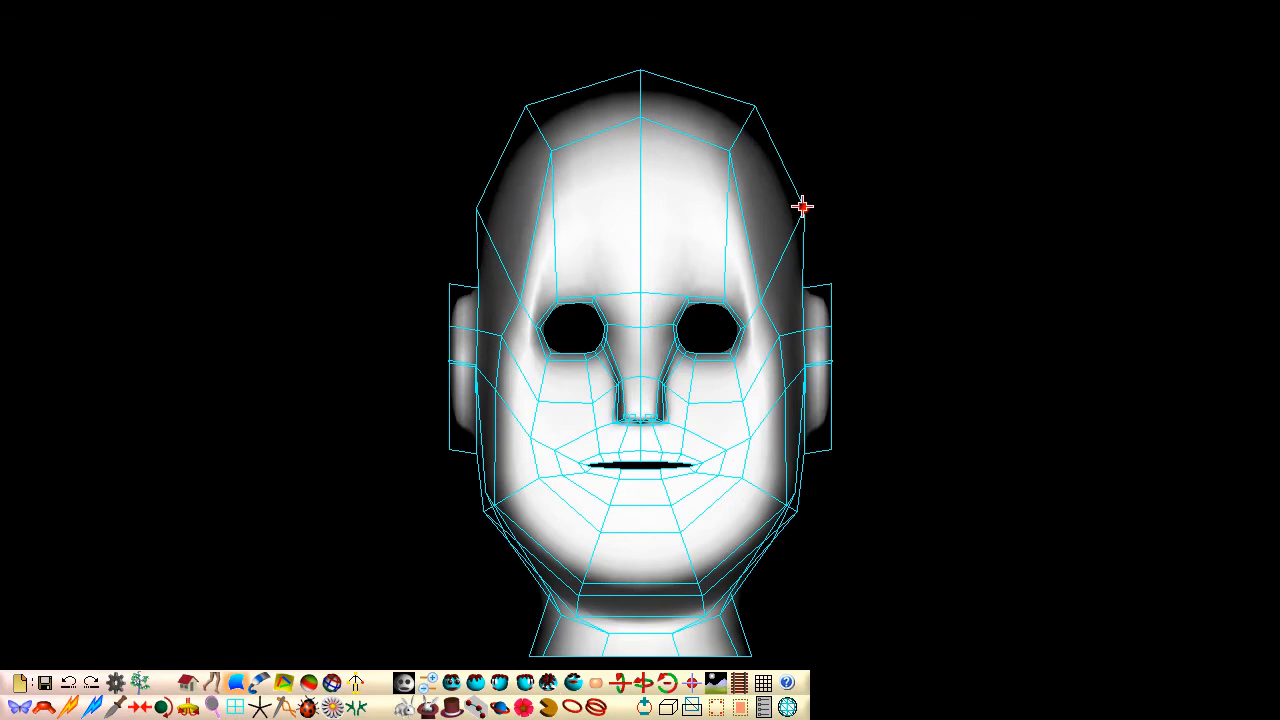
left_click_drag(760, 299, 780, 262)
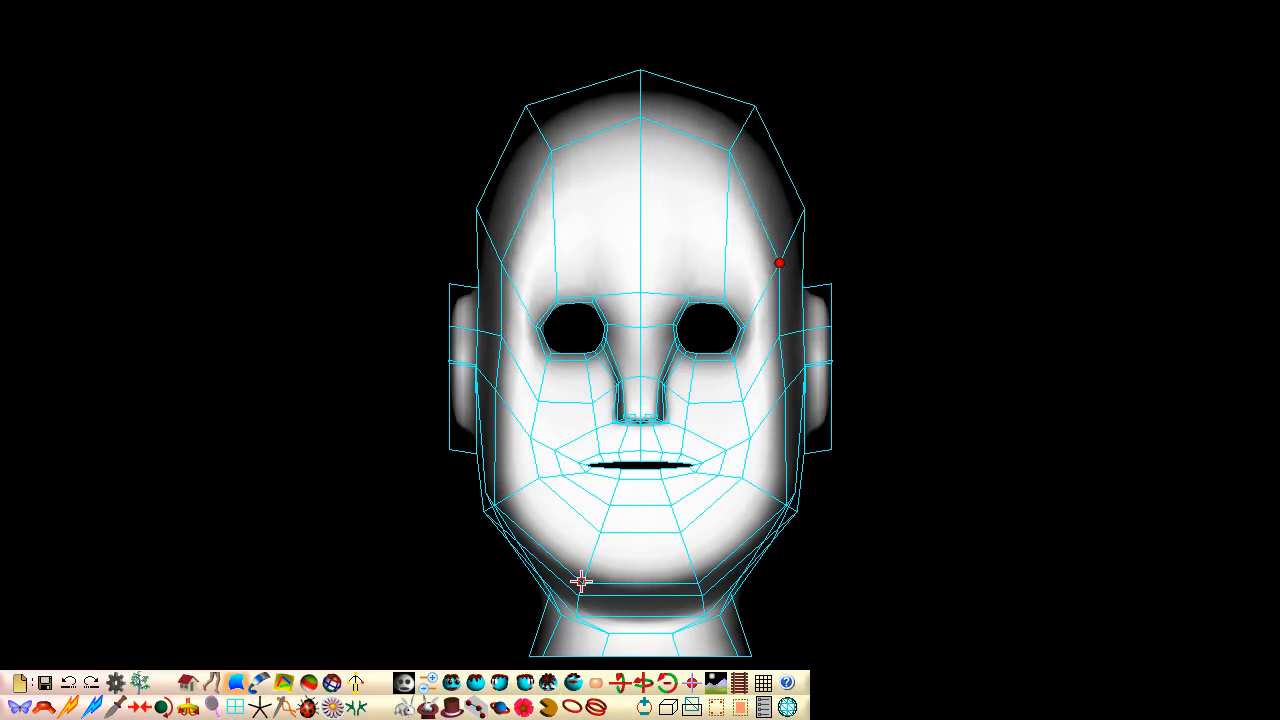
Step: Raise the chin, under-chin and jaw corner points to shorten the lower face
left_click_drag(581, 580, 585, 551)
left_click_drag(578, 596, 581, 566)
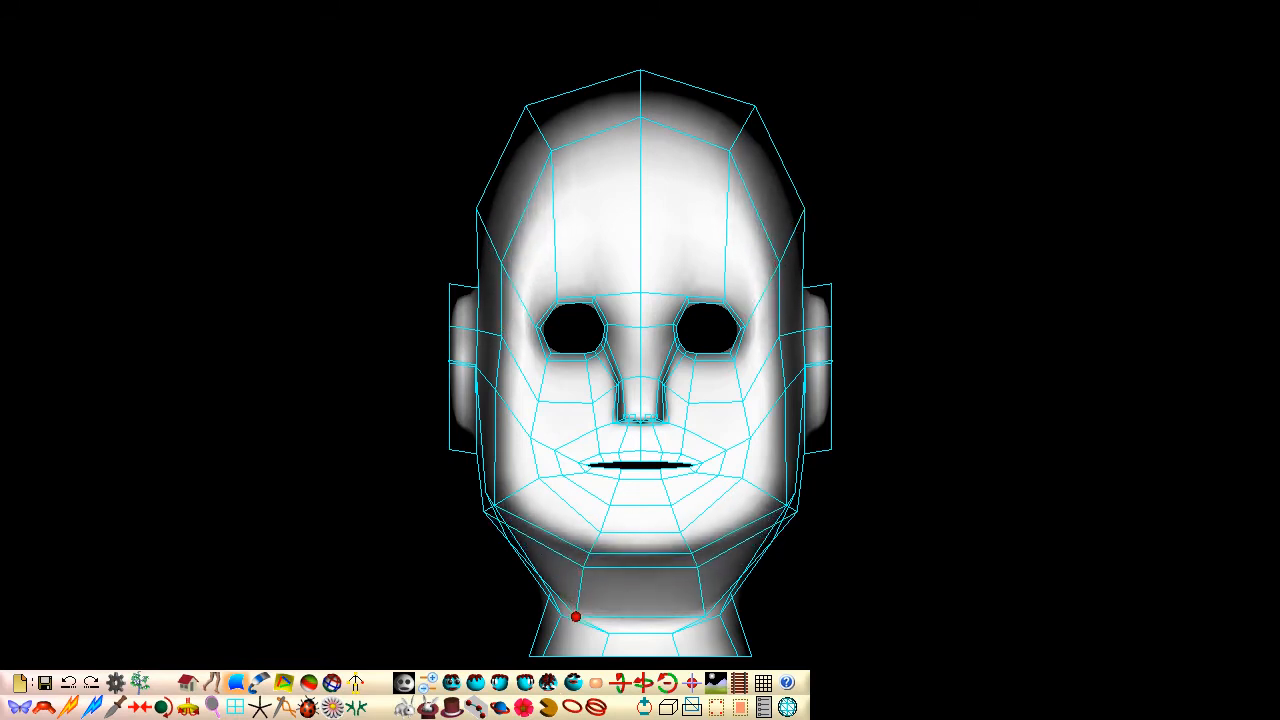
left_click_drag(575, 616, 586, 571)
mouse_move(786, 505)
left_mouse_down()
mouse_move(790, 515)
mouse_move(775, 500)
mouse_move(770, 533)
mouse_move(791, 487)
left_mouse_up()
Step: Viewing the head from below, pull the chin, under-chin and jaw side points back toward the neck to round the jaw
middle_click_drag(791, 486, 788, 483)
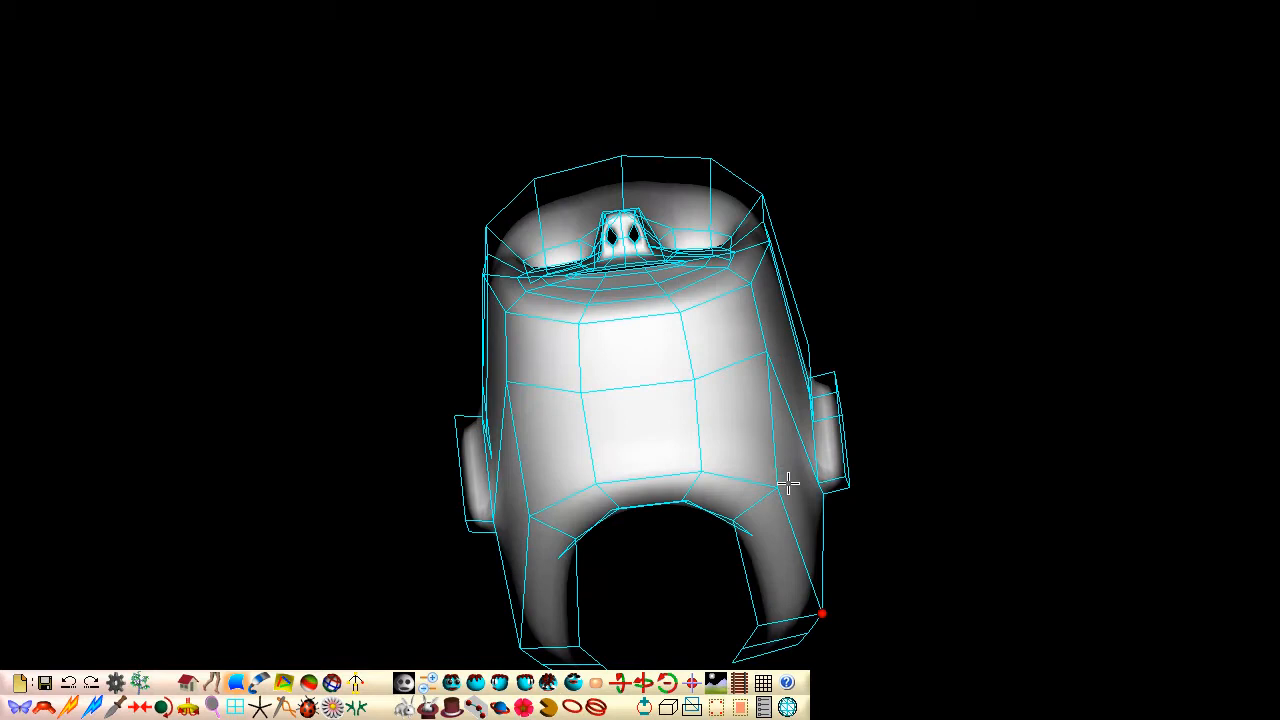
left_click_drag(693, 379, 711, 408)
left_click_drag(767, 352, 770, 439)
left_click_drag(684, 316, 697, 348)
left_click_drag(750, 283, 746, 341)
left_click_drag(769, 241, 780, 289)
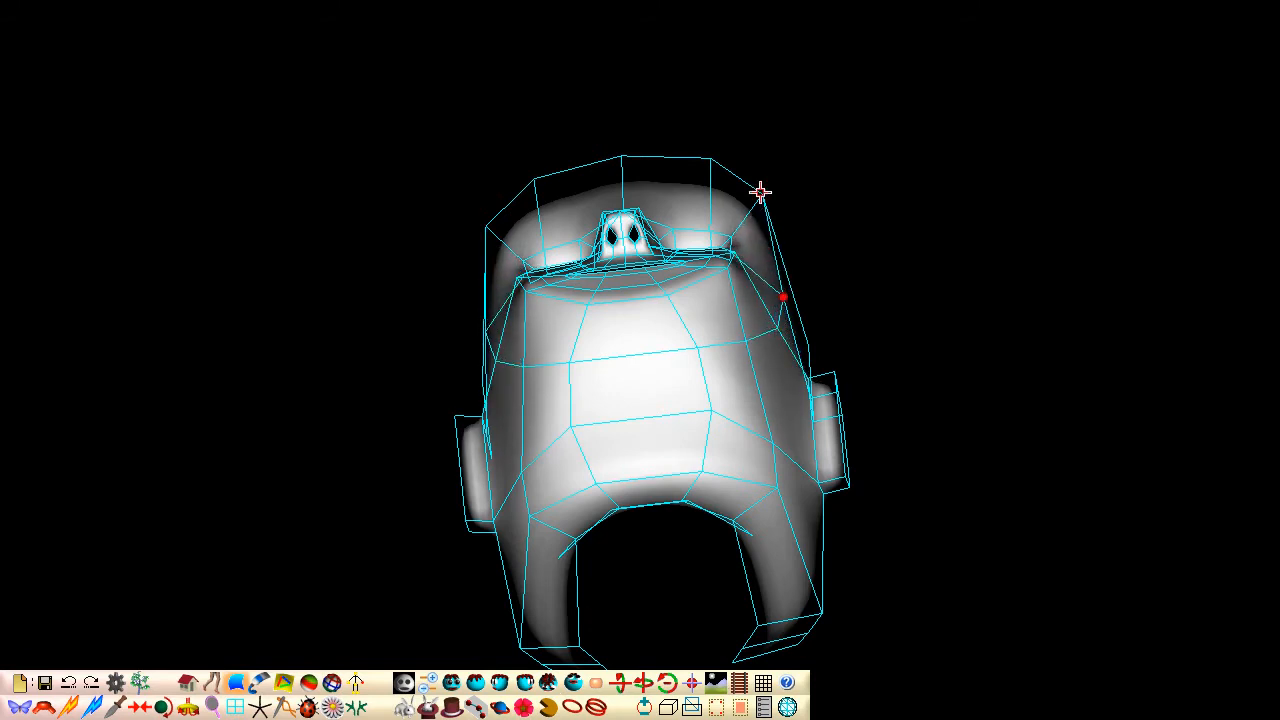
Step: Pull the temple, lower chin and mouth-side points back so the front of the face curves around
left_click_drag(760, 191, 789, 243)
left_click_drag(667, 294, 683, 315)
mouse_move(727, 268)
left_mouse_down()
mouse_move(730, 306)
mouse_move(733, 258)
mouse_move(738, 289)
left_mouse_up()
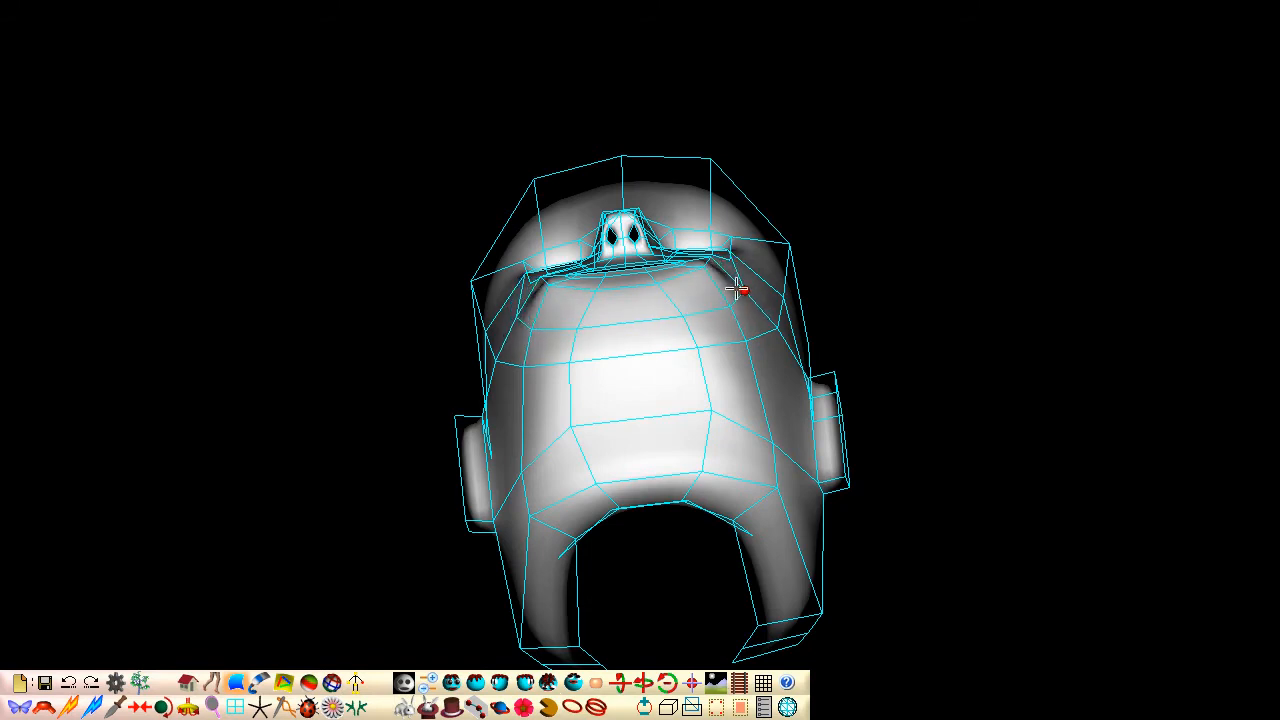
left_click_drag(660, 284, 717, 275)
Step: In the side view, reshape the ear's outline by moving its front points down and its lower tip up and forward
left_click(500, 685)
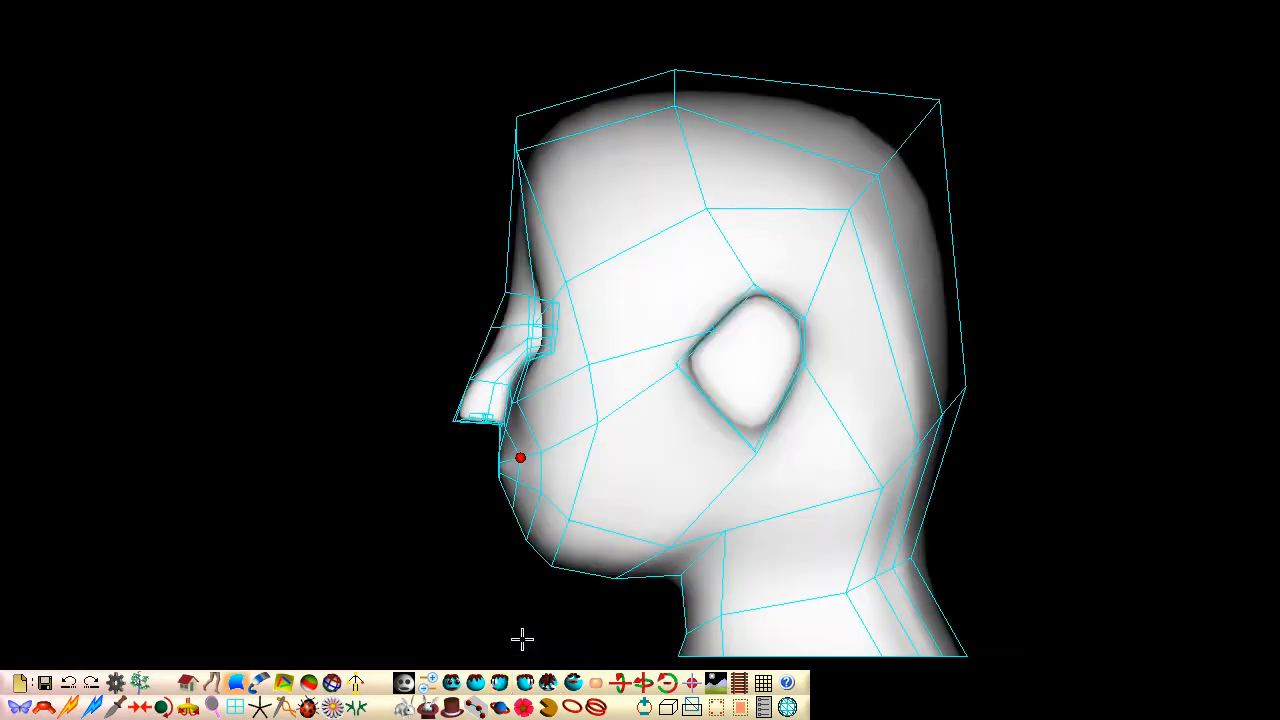
left_click_drag(675, 368, 700, 416)
left_click_drag(755, 452, 738, 420)
left_click_drag(714, 329, 695, 352)
Step: Raise the jaw corner, move the point behind the ear up and forward, and pull the back of the skull outward
left_click_drag(680, 547, 743, 501)
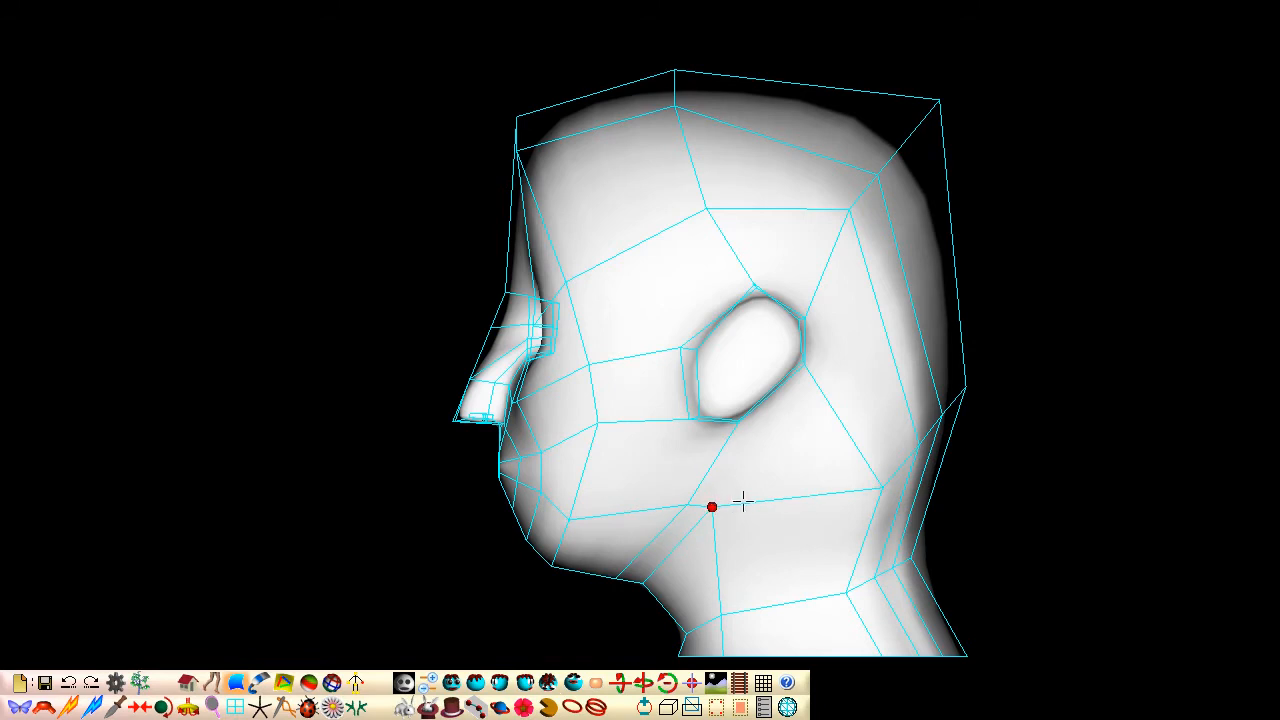
left_click_drag(881, 487, 822, 424)
left_click_drag(918, 443, 978, 367)
Step: Slim the neck by moving its rear points forward and repositioning the points along its front and side
left_click_drag(866, 562, 954, 669)
left_click_drag(1063, 612, 992, 615)
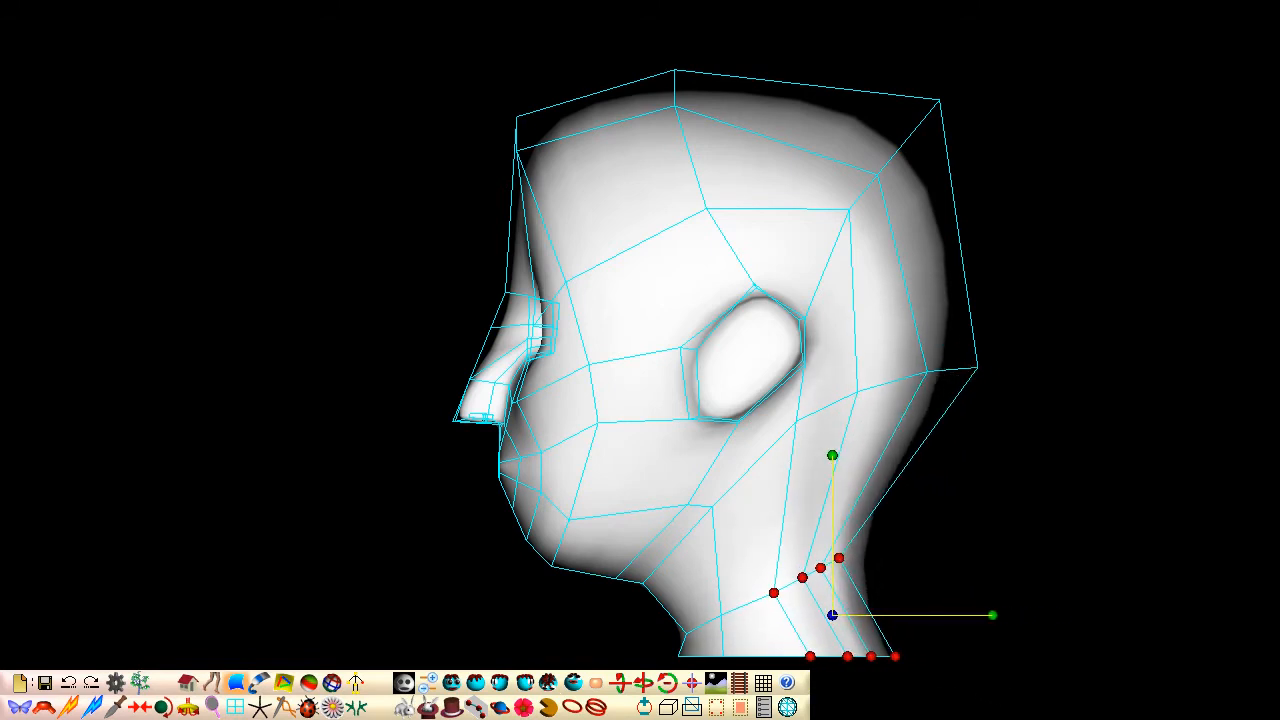
left_click_drag(694, 633, 661, 610)
left_click_drag(678, 656, 746, 578)
left_click_drag(805, 655, 757, 655)
Step: Shift the under-chin, jaw and cheek points back toward the ear in the side view
left_click_drag(553, 565, 574, 566)
left_click_drag(570, 520, 621, 509)
left_click_drag(596, 422, 657, 449)
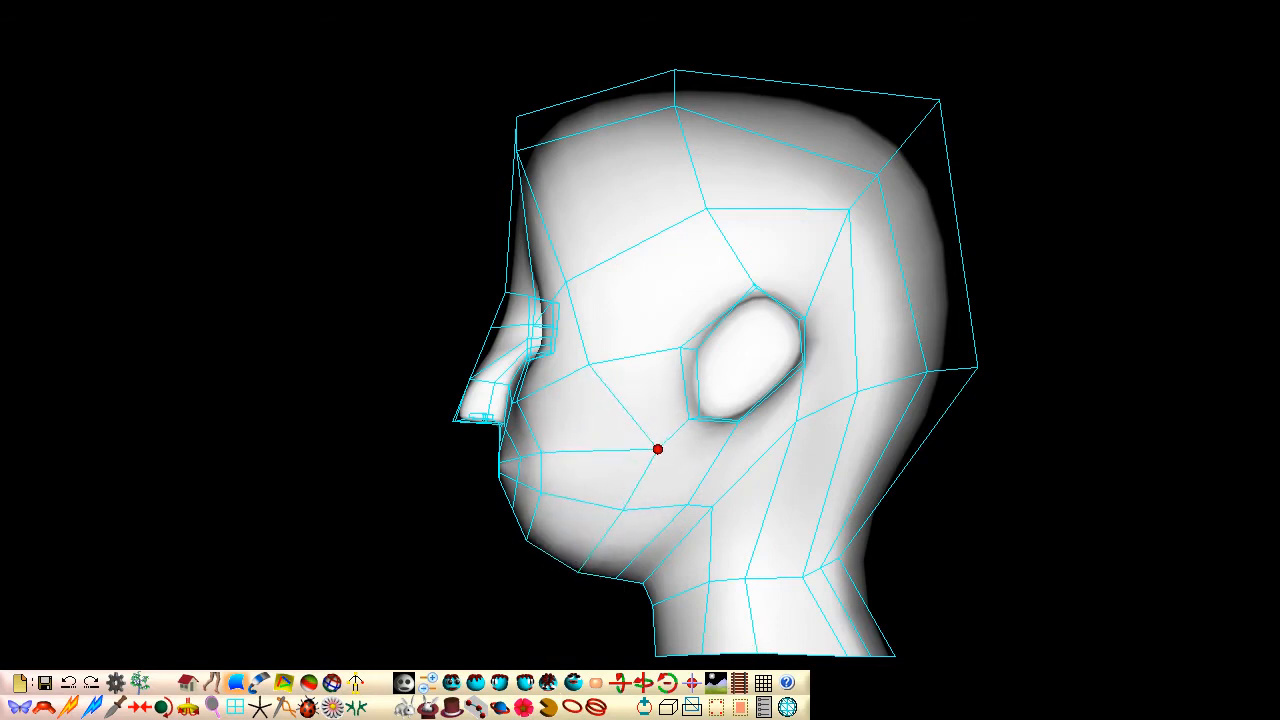
left_click_drag(597, 377, 613, 330)
Step: Lower the two front forehead points and nudge the temple point up to slope the forehead
left_click_drag(566, 282, 572, 264)
left_click_drag(515, 149, 518, 186)
left_click_drag(516, 116, 508, 171)
Step: Move the chin point down and back, and pull the points beside the mouth and nose back across the cheek
left_click_drag(524, 540, 544, 570)
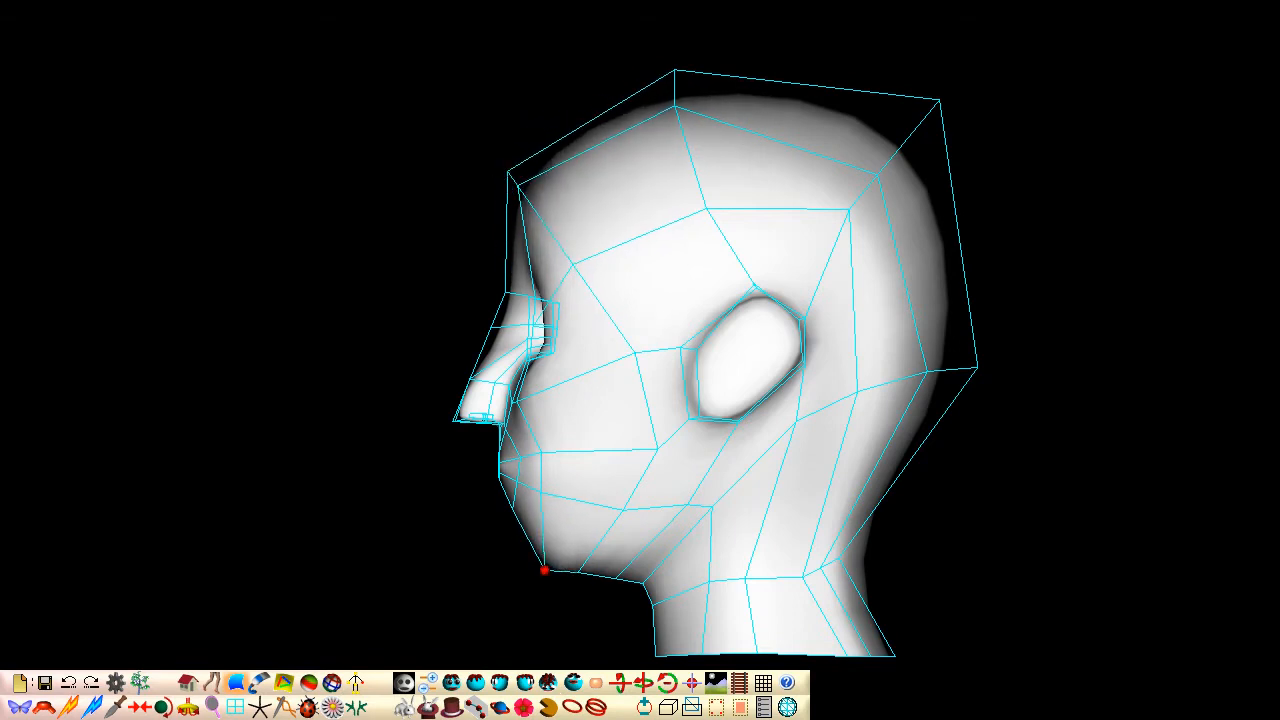
left_click_drag(539, 491, 573, 519)
left_click_drag(541, 452, 593, 471)
left_click_drag(517, 401, 559, 391)
Step: Insert a complete edge loop around the mouth, passing across the chin, the mouth corners and below the nose
middle_click_drag(559, 391, 548, 393)
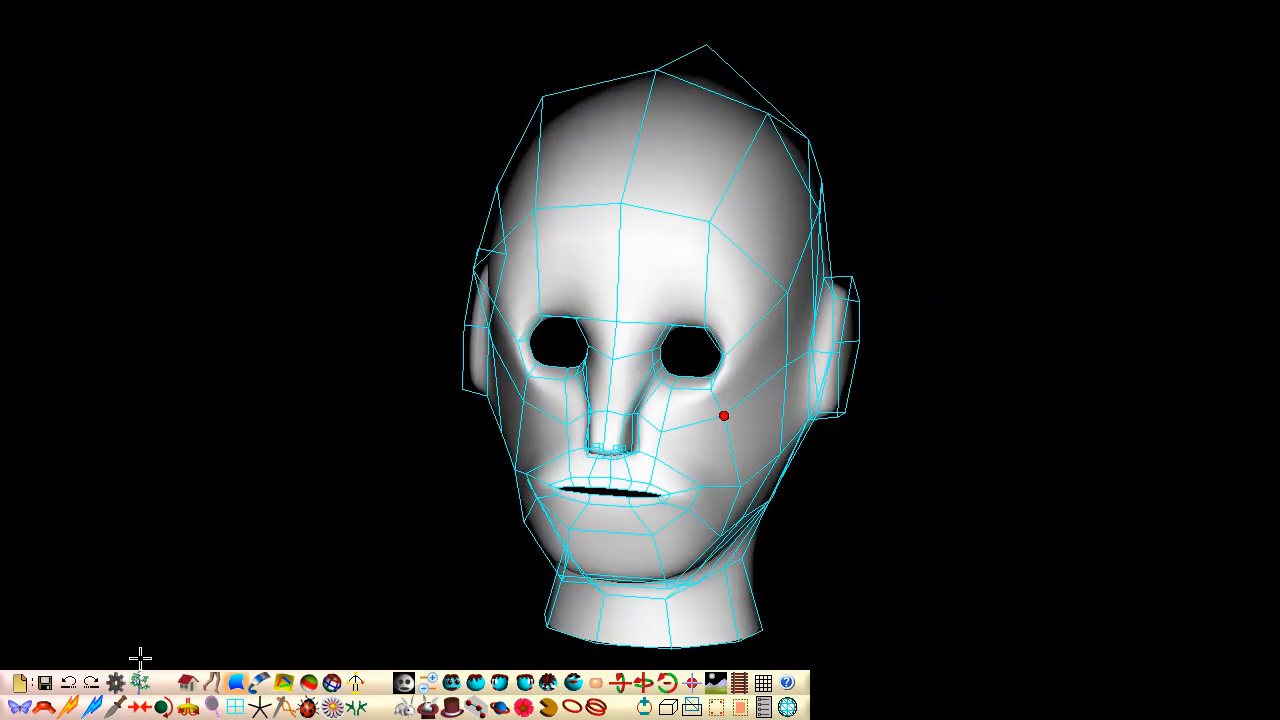
left_click(68, 707)
left_click(662, 546)
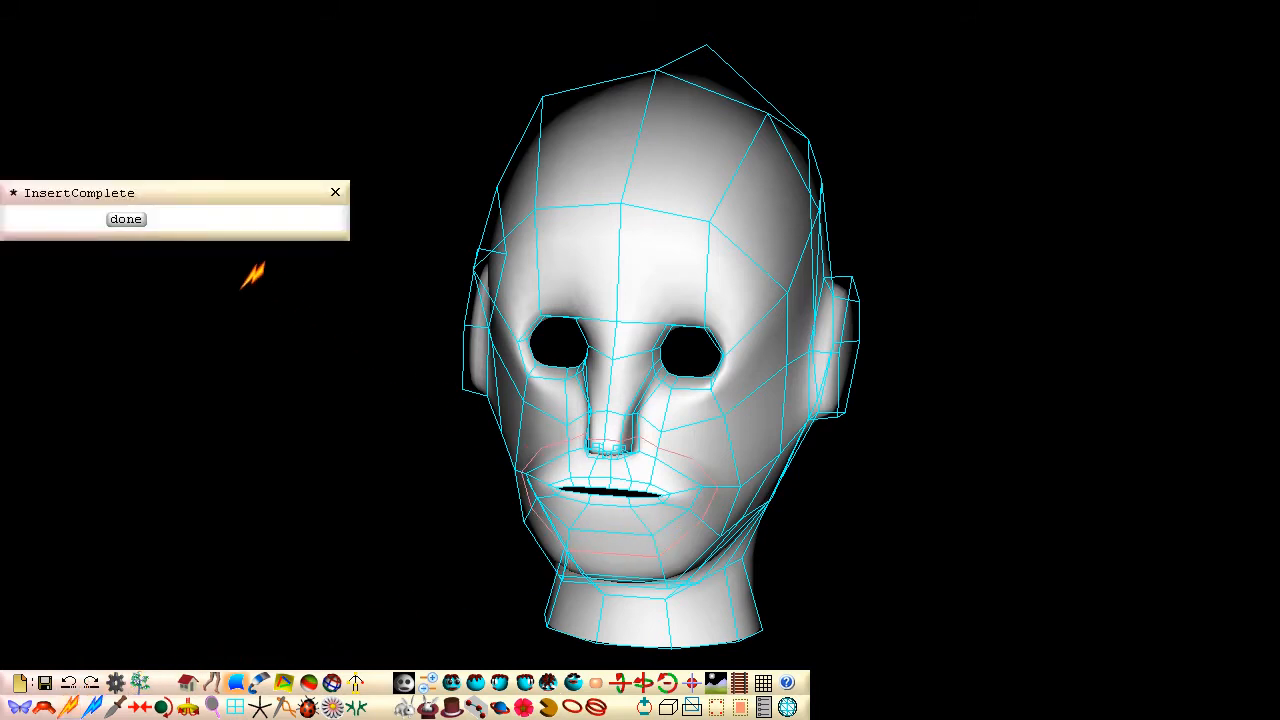
left_click(126, 219)
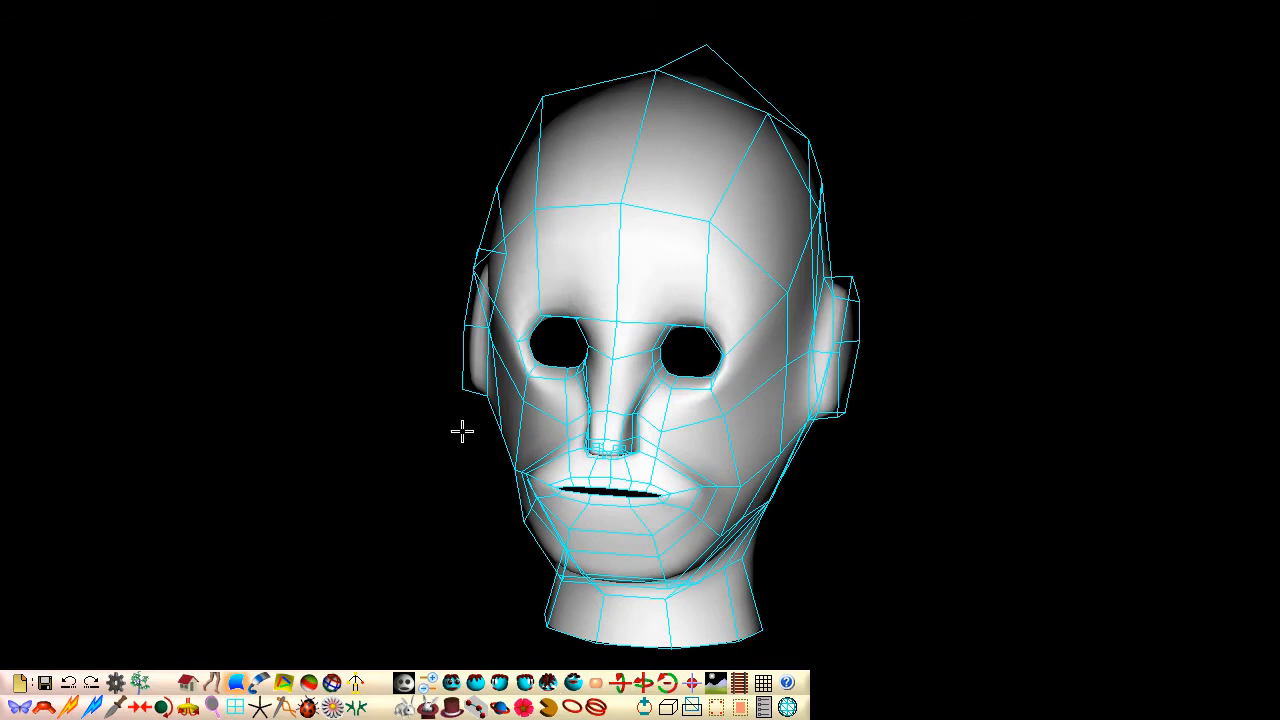
Step: Pull the chin points down and reposition the points beside the mouth corner to round out the chin
left_click_drag(657, 559, 644, 584)
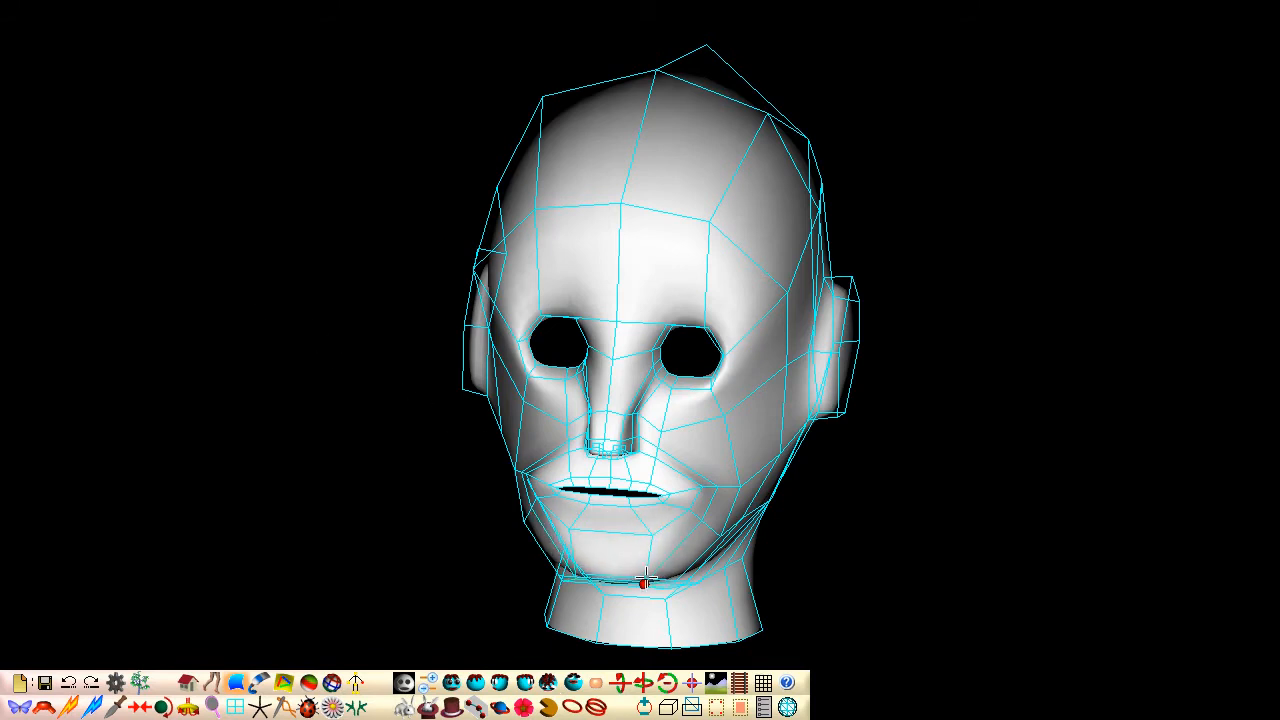
left_click(698, 535)
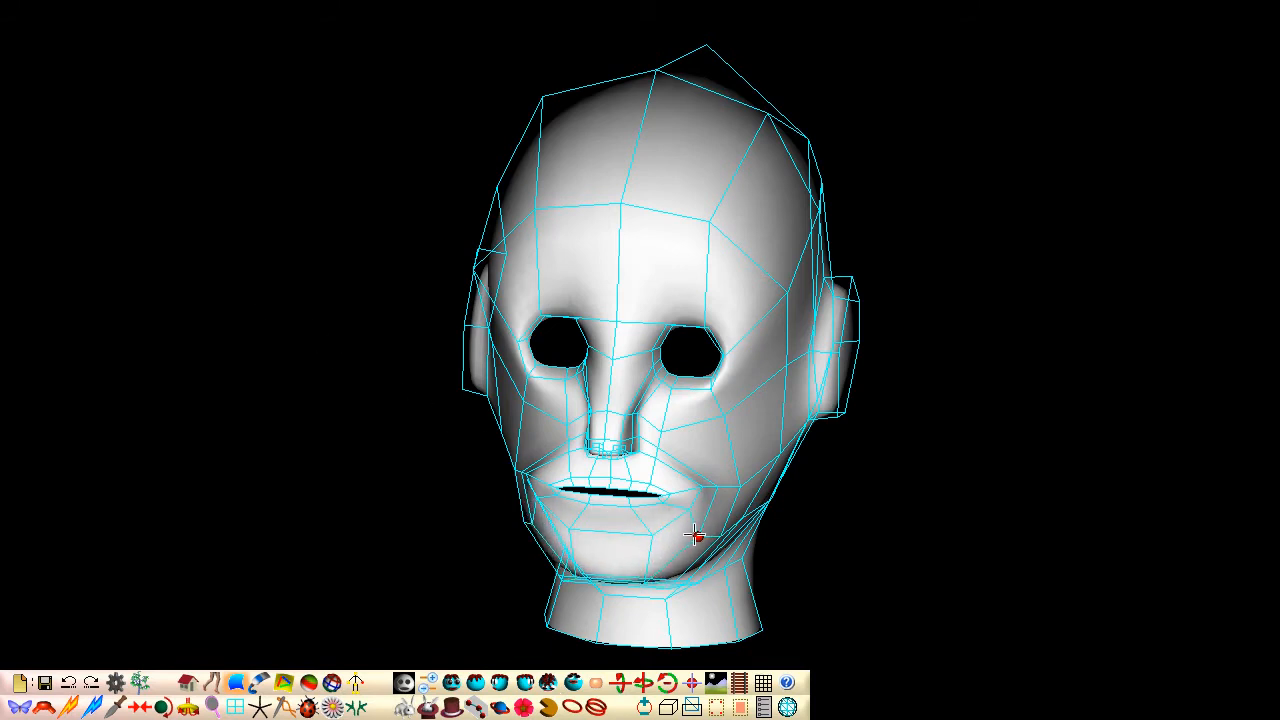
left_click(654, 533)
left_click_drag(654, 533, 641, 559)
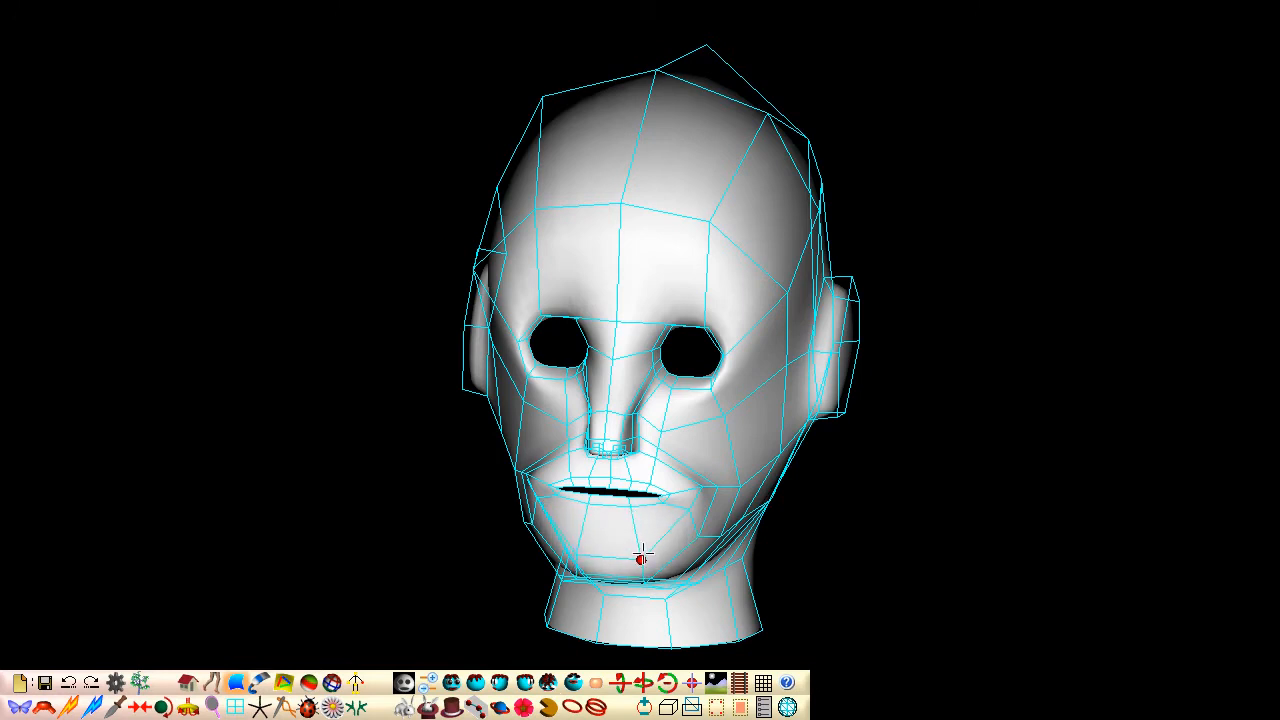
left_click_drag(688, 510, 685, 529)
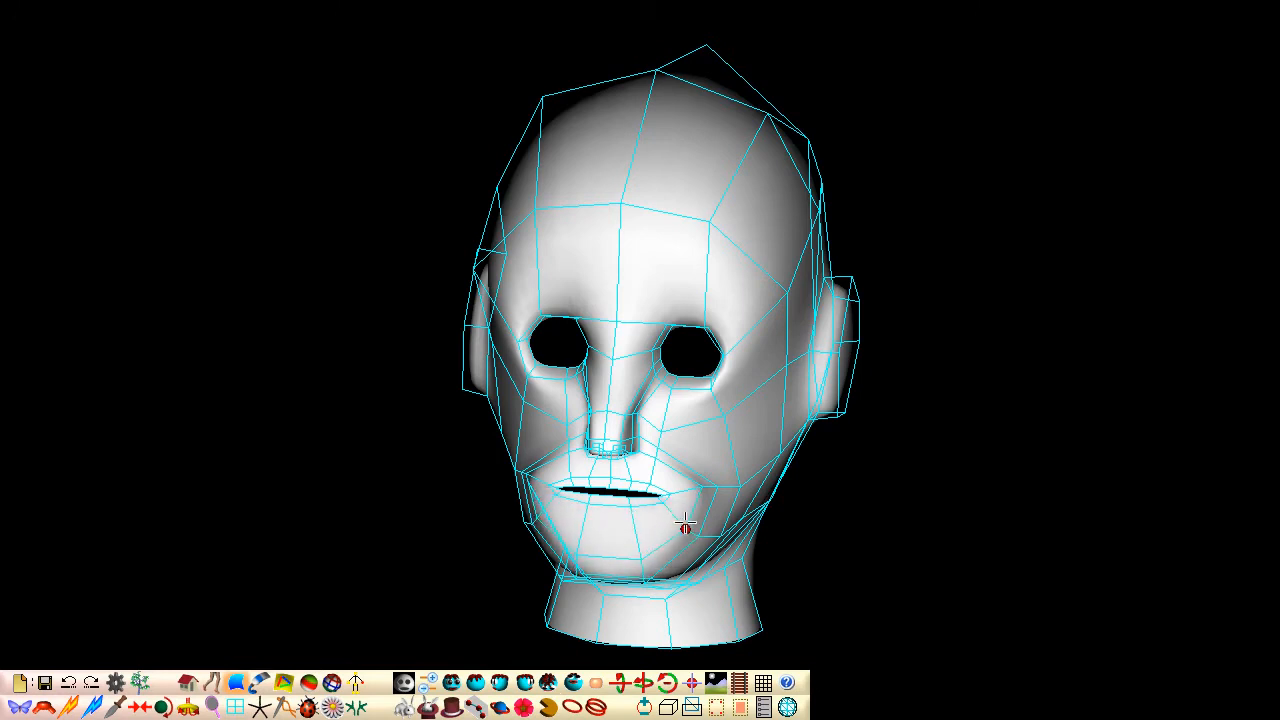
left_click_drag(700, 486, 701, 496)
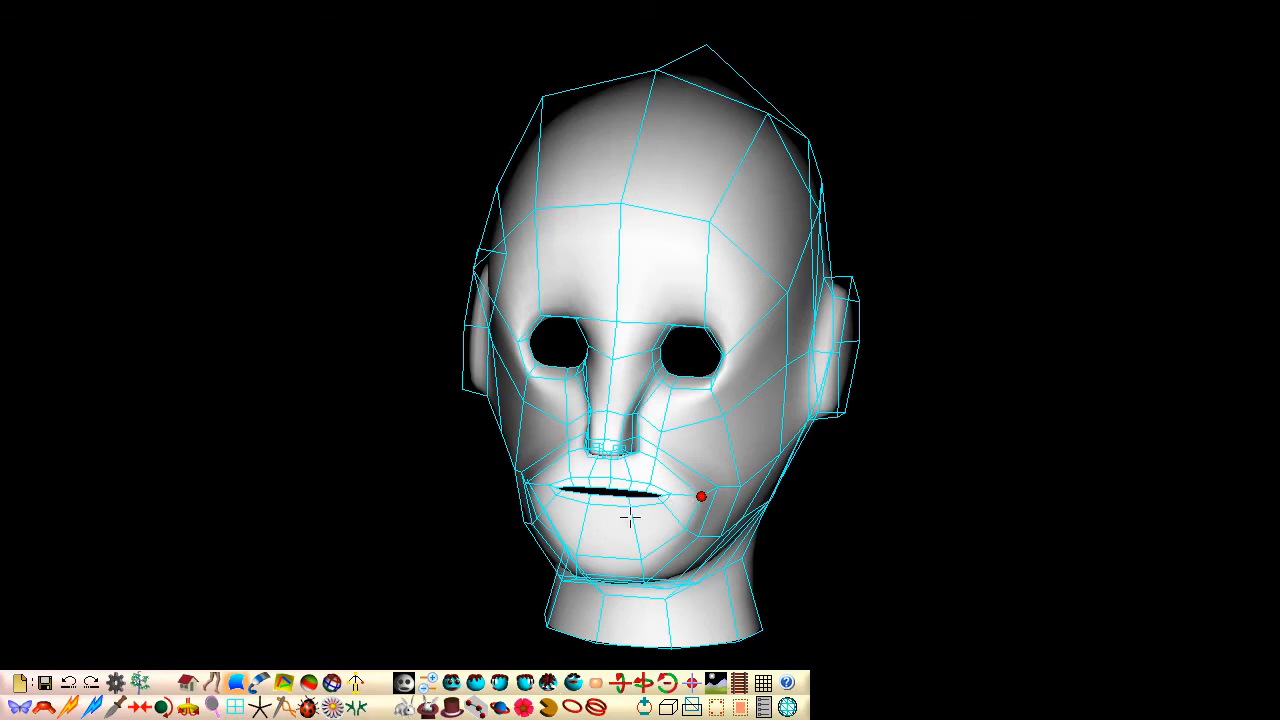
Step: Insert another complete edge loop closer around the lips and adjust the points above, below and beside the mouth
left_click(68, 707)
left_click(620, 522)
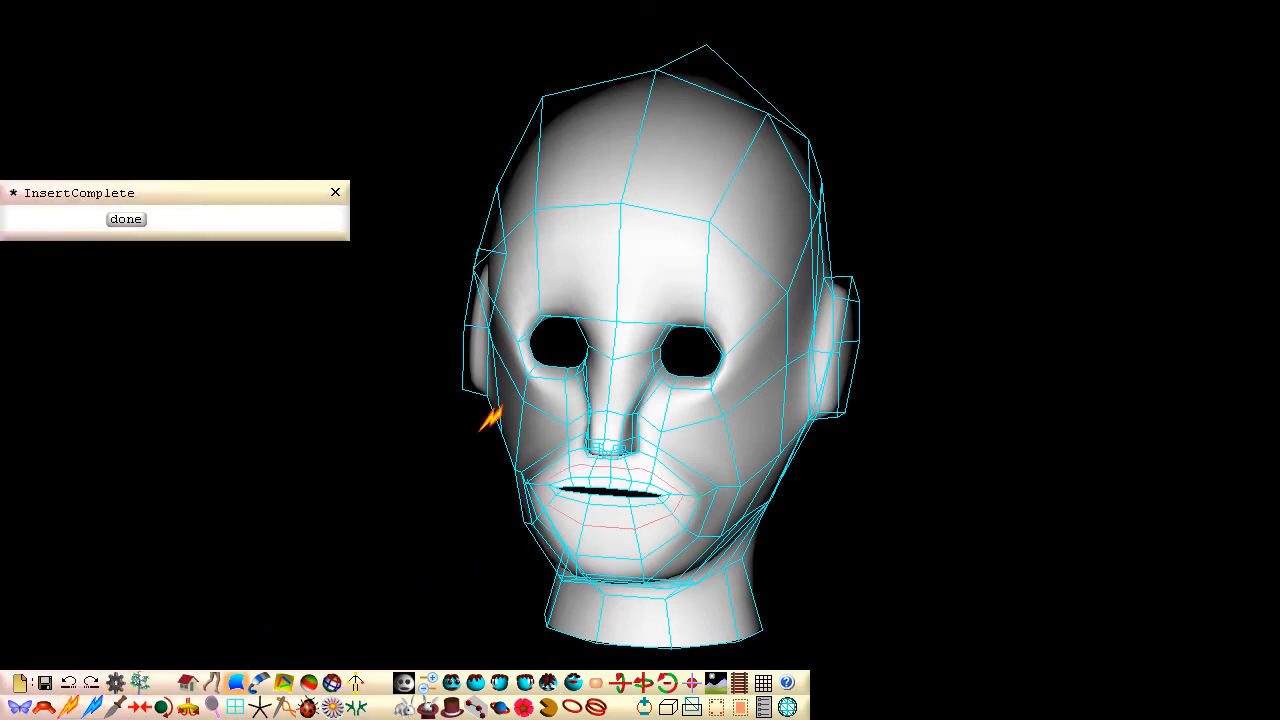
left_click(126, 220)
middle_click_drag(636, 358, 642, 359)
left_click_drag(600, 527, 610, 528)
left_click_drag(614, 477, 621, 488)
mouse_move(553, 550)
left_mouse_down()
mouse_move(589, 520)
mouse_move(596, 486)
mouse_move(543, 523)
mouse_move(577, 515)
mouse_move(586, 491)
left_mouse_up()
Step: In the front view, select the lip points and shift the mouth slightly down, away from the nose
left_click(452, 683)
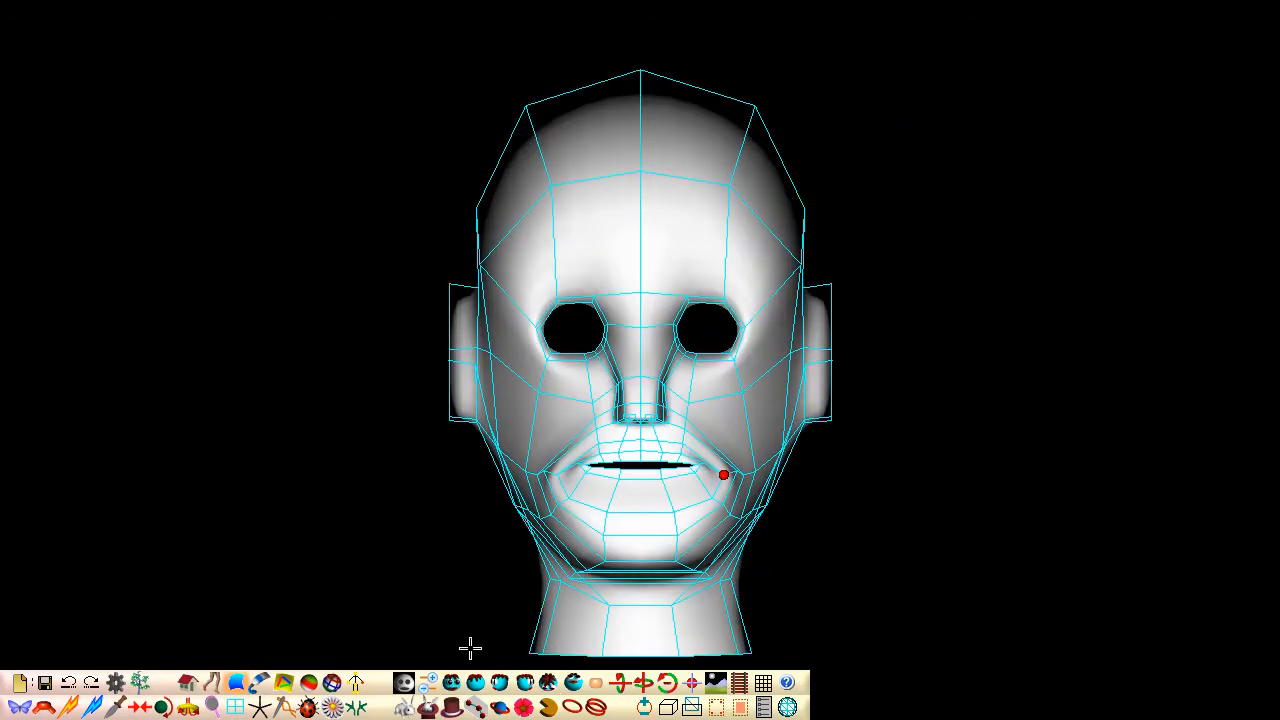
scroll(470, 648, "up", 5)
middle_click_drag(639, 563, 637, 440)
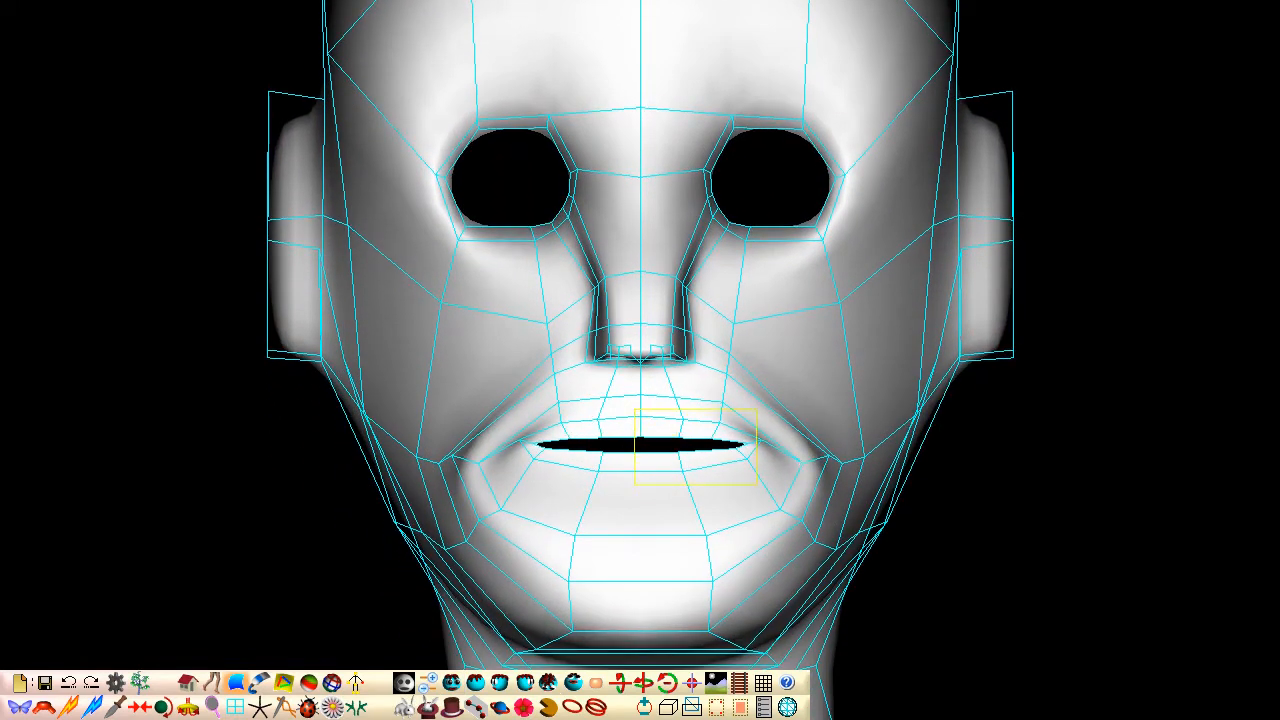
left_click_drag(756, 484, 767, 483)
left_click_drag(640, 438, 642, 460)
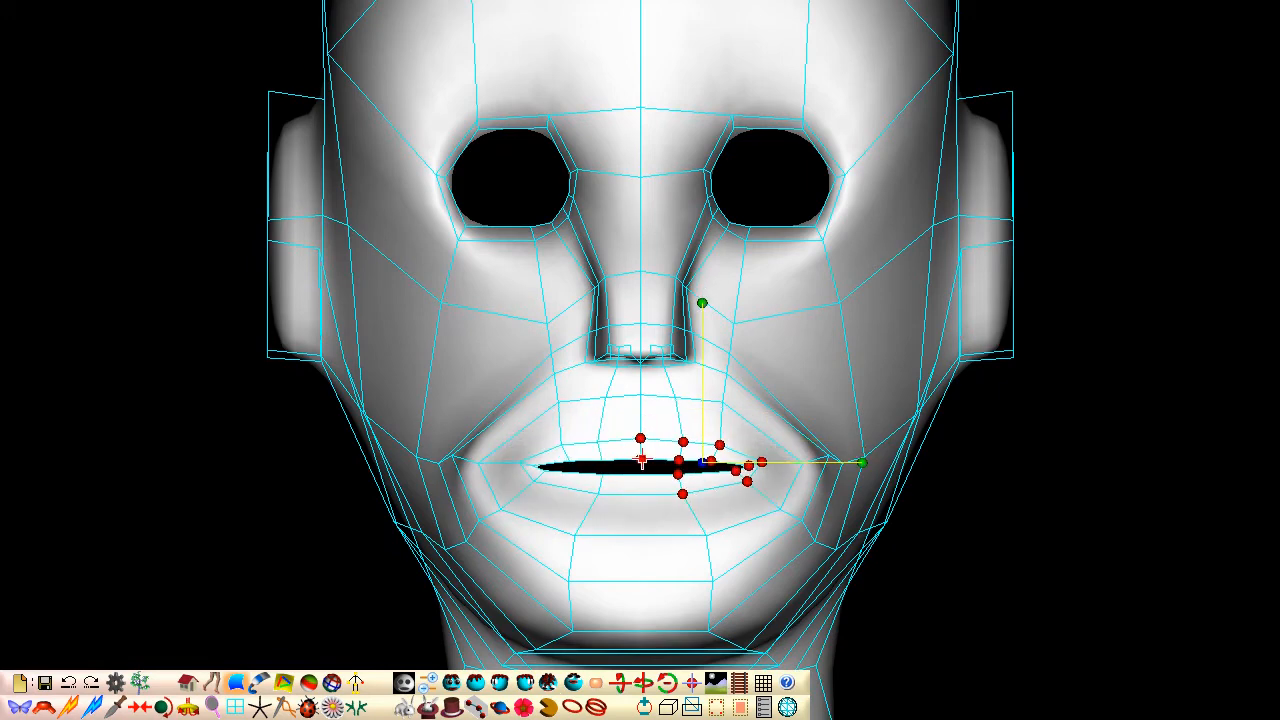
Step: Adjust the points beside the mouth and move the lip-edge points, seen from below, to open and shape the lips
left_click(801, 526)
left_click(820, 464)
middle_click_drag(820, 463, 817, 463)
left_click(669, 200)
left_click_drag(669, 200, 703, 224)
mouse_move(601, 214)
left_mouse_down()
mouse_move(606, 243)
mouse_move(611, 233)
left_mouse_up()
mouse_move(653, 190)
left_mouse_down()
mouse_move(683, 220)
mouse_move(638, 207)
mouse_move(646, 196)
left_mouse_up()
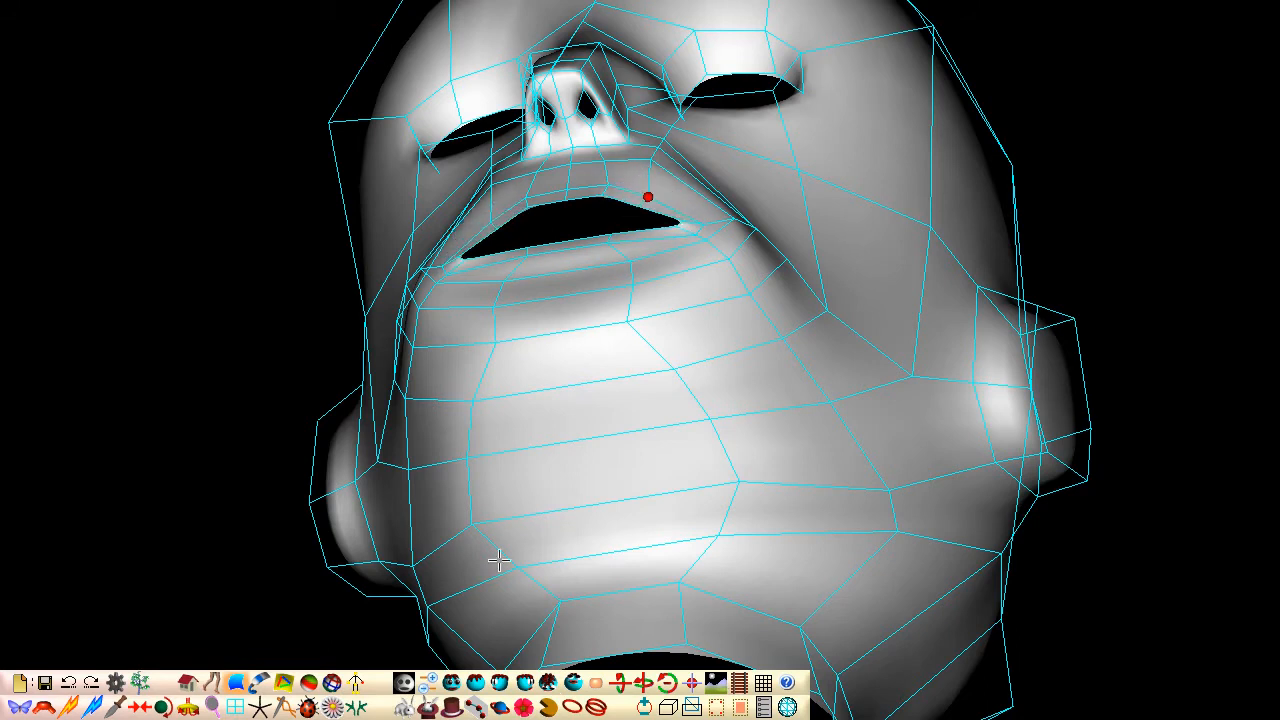
Step: Reposition the upper- and lower-lip points in the front view to define the lip contours
key("1")
left_click_drag(720, 451, 694, 500)
left_click_drag(675, 398, 640, 386)
left_click_drag(640, 439, 677, 411)
left_click_drag(721, 454, 721, 429)
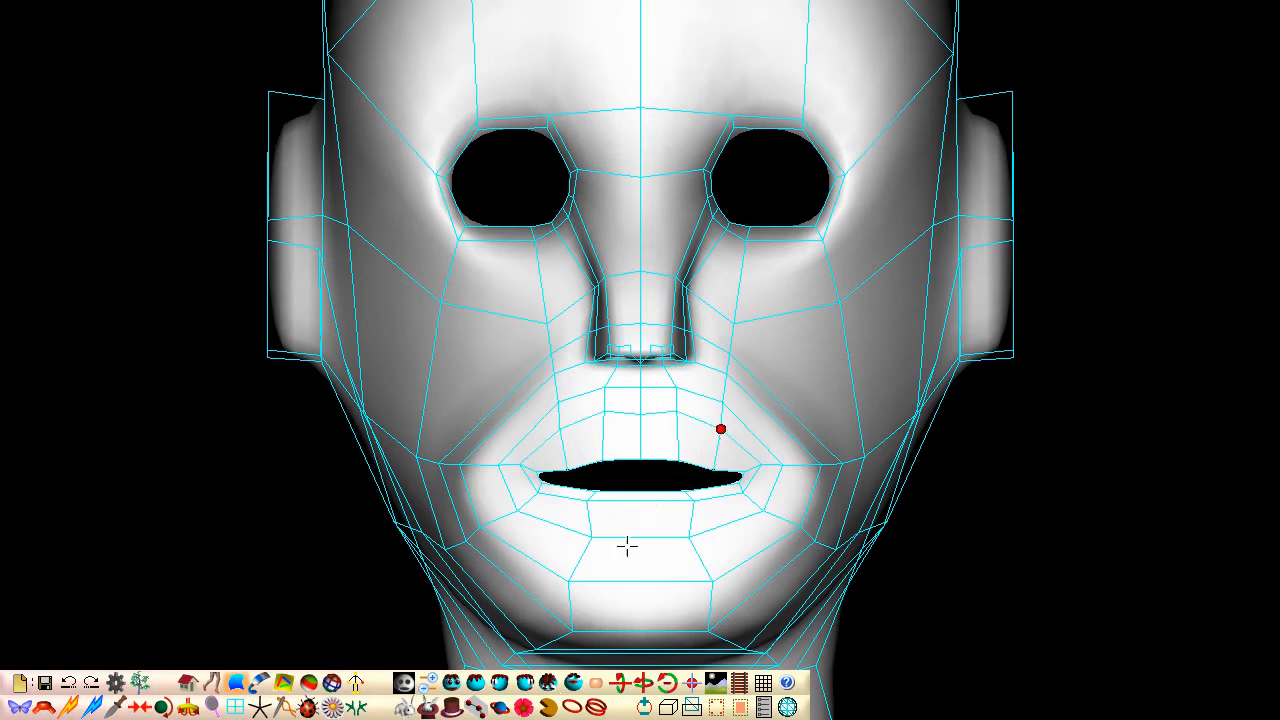
Step: Select the lower nose points in the side view, exclude the neighbouring cheek points, and widen the nose horizontally
left_click(525, 685)
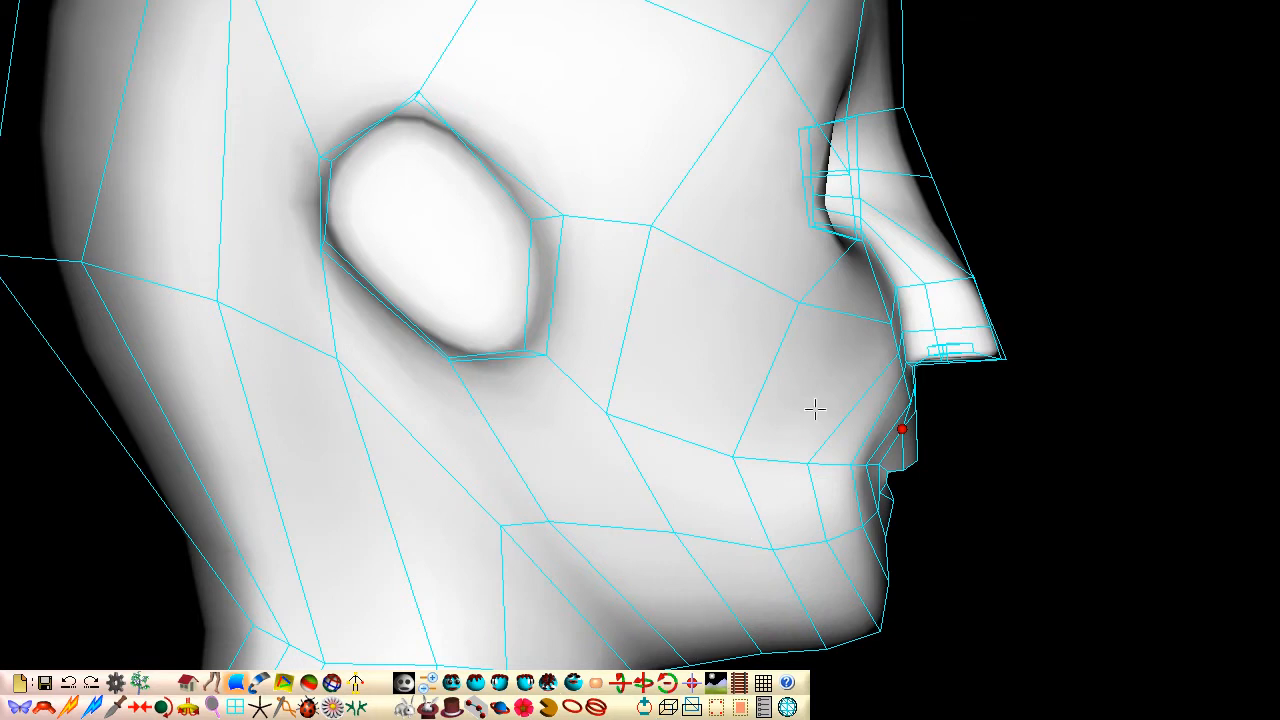
left_click_drag(942, 305, 1030, 385)
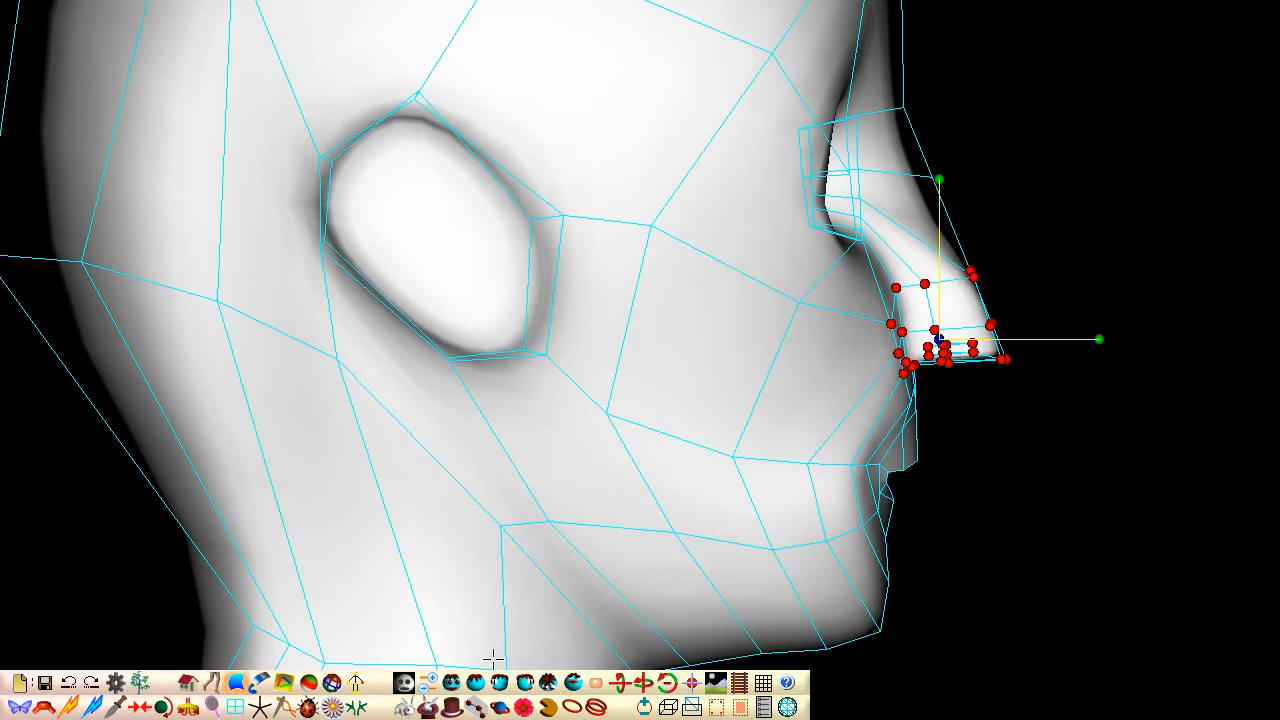
left_click(452, 684)
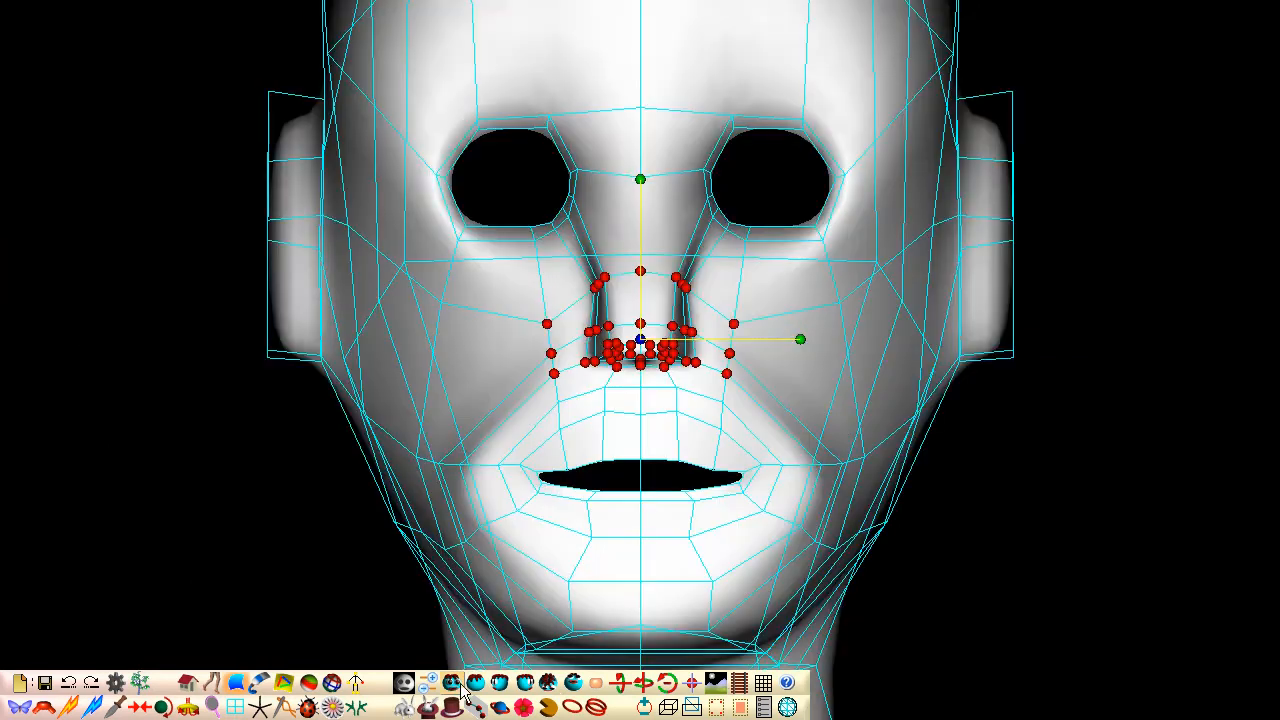
left_click(668, 707)
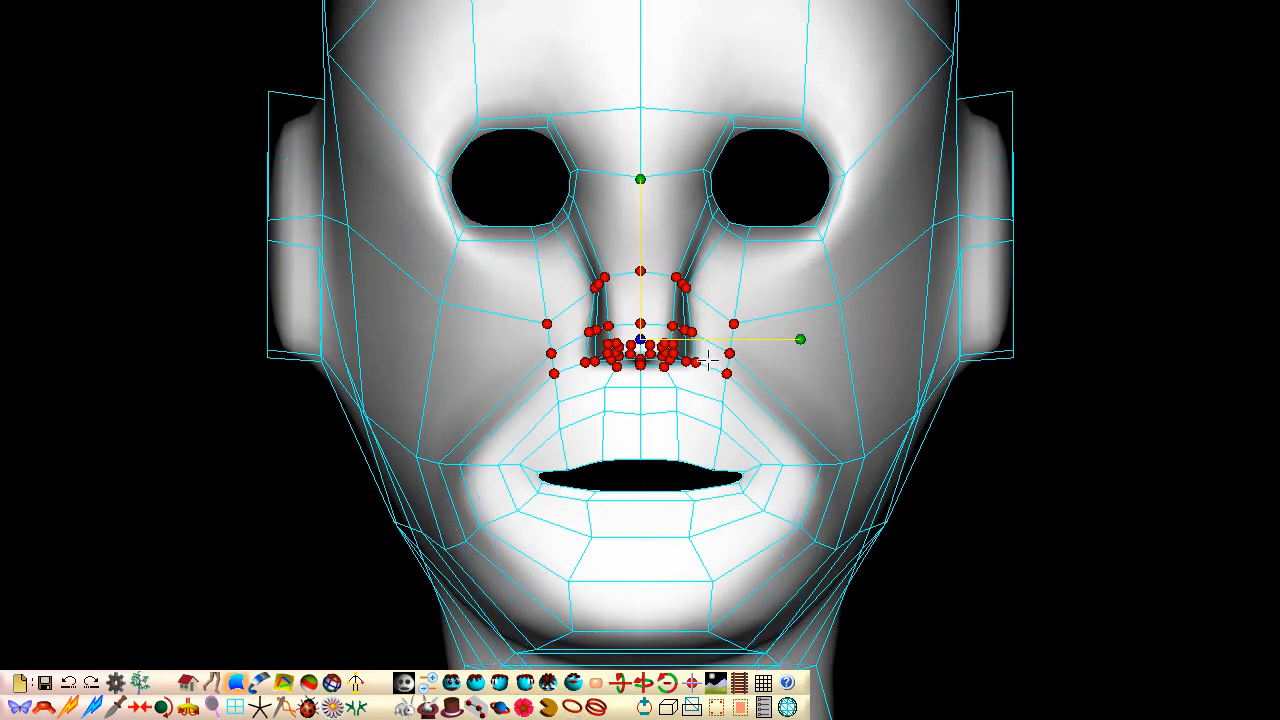
left_click_drag(759, 402, 756, 400)
left_click_drag(575, 397, 578, 395)
left_click_drag(831, 339, 864, 339)
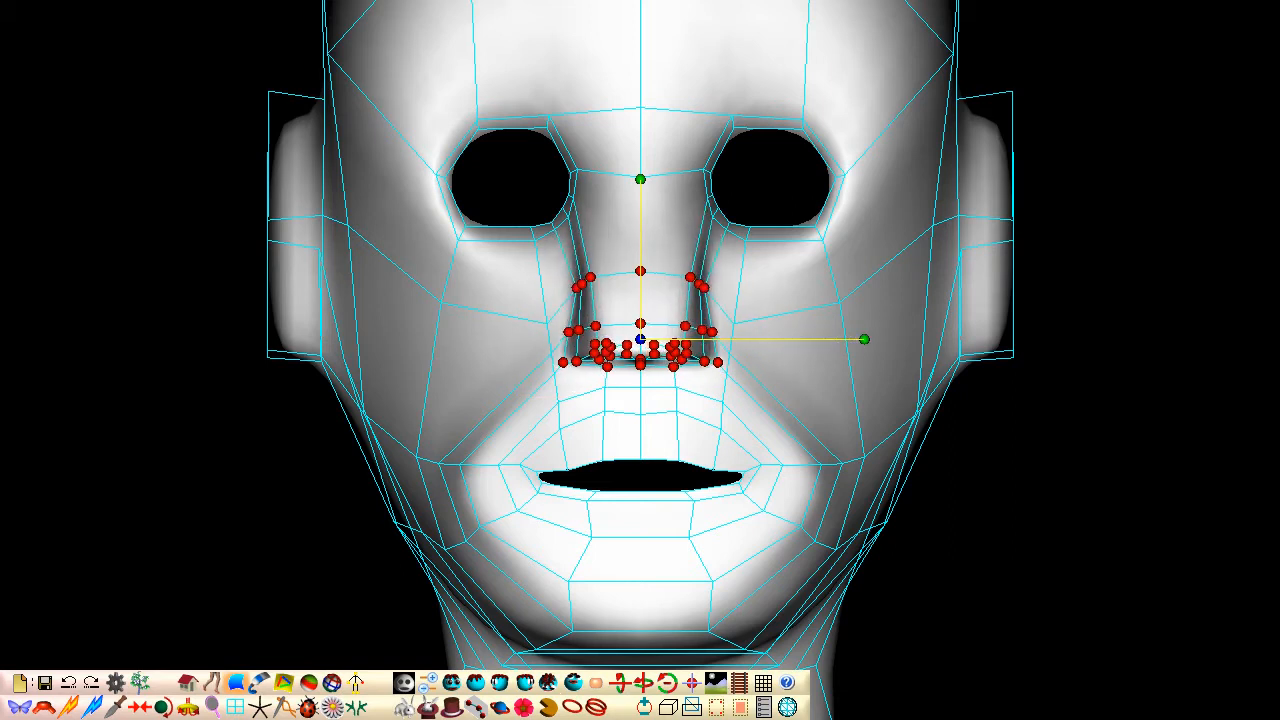
left_click(524, 200)
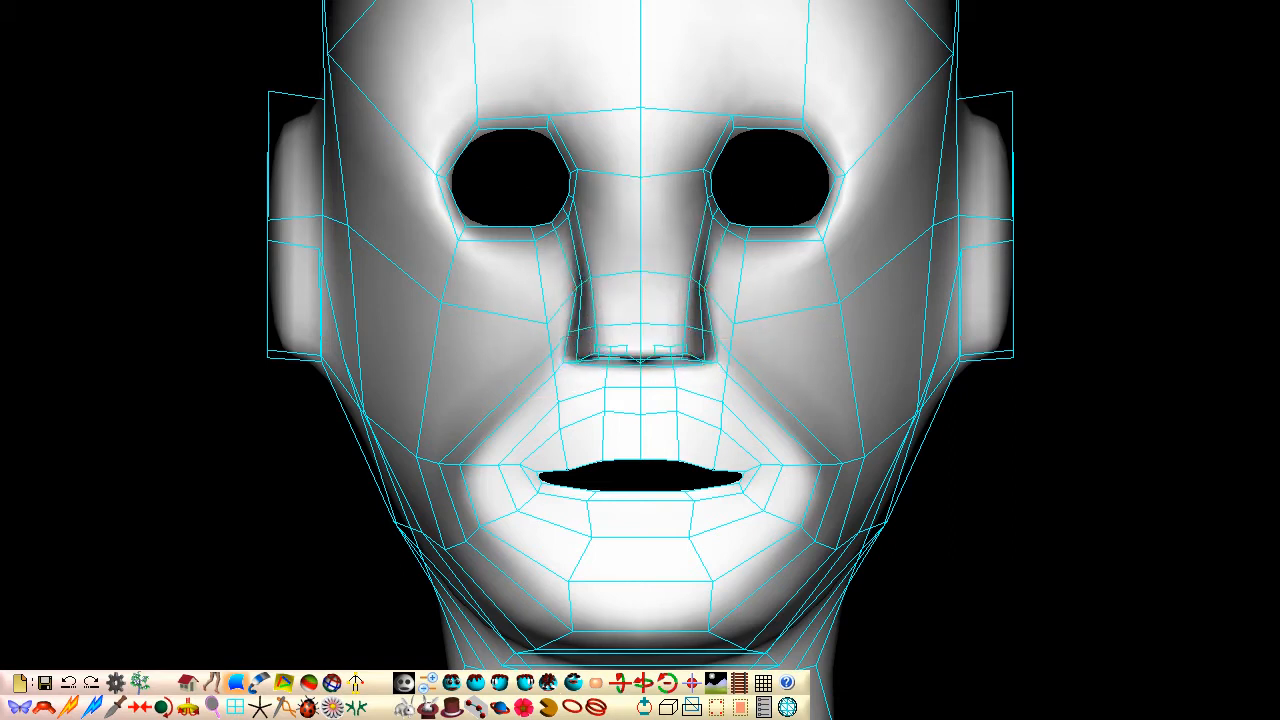
Step: Pull the side points along the nose ridge and tip back to round the front of the nose
middle_click_drag(507, 194, 507, 194)
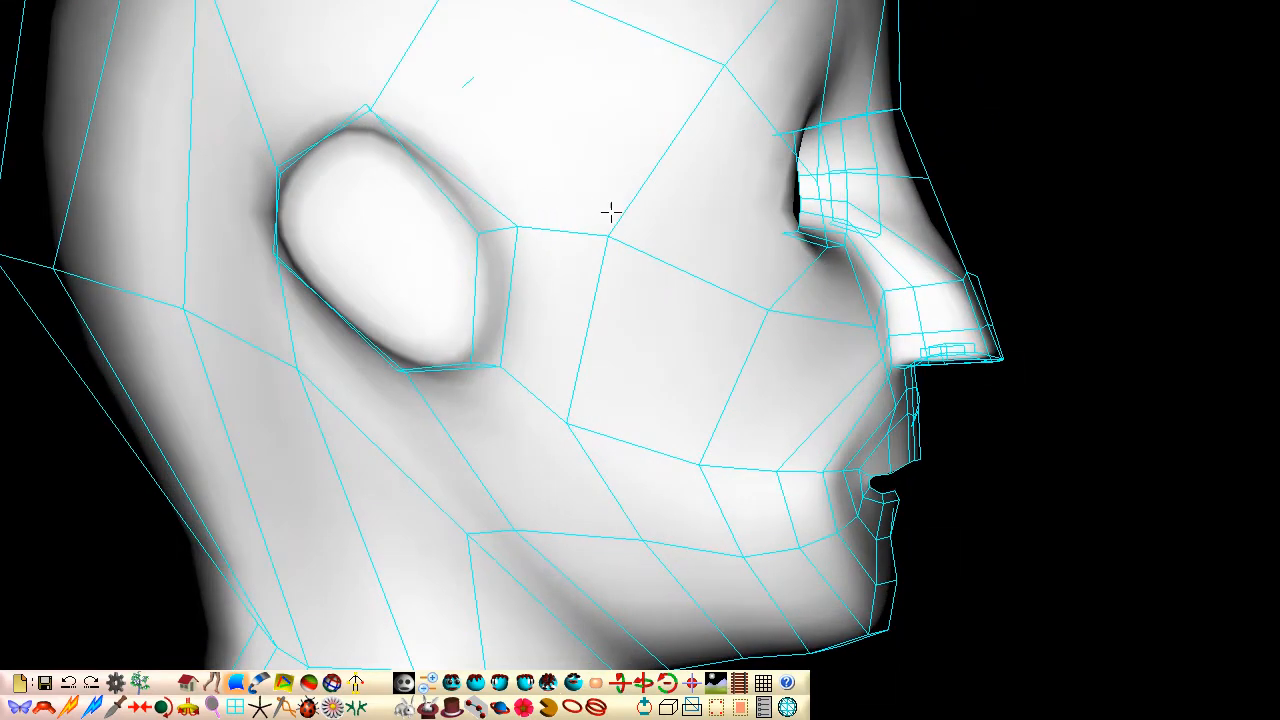
left_click(940, 276)
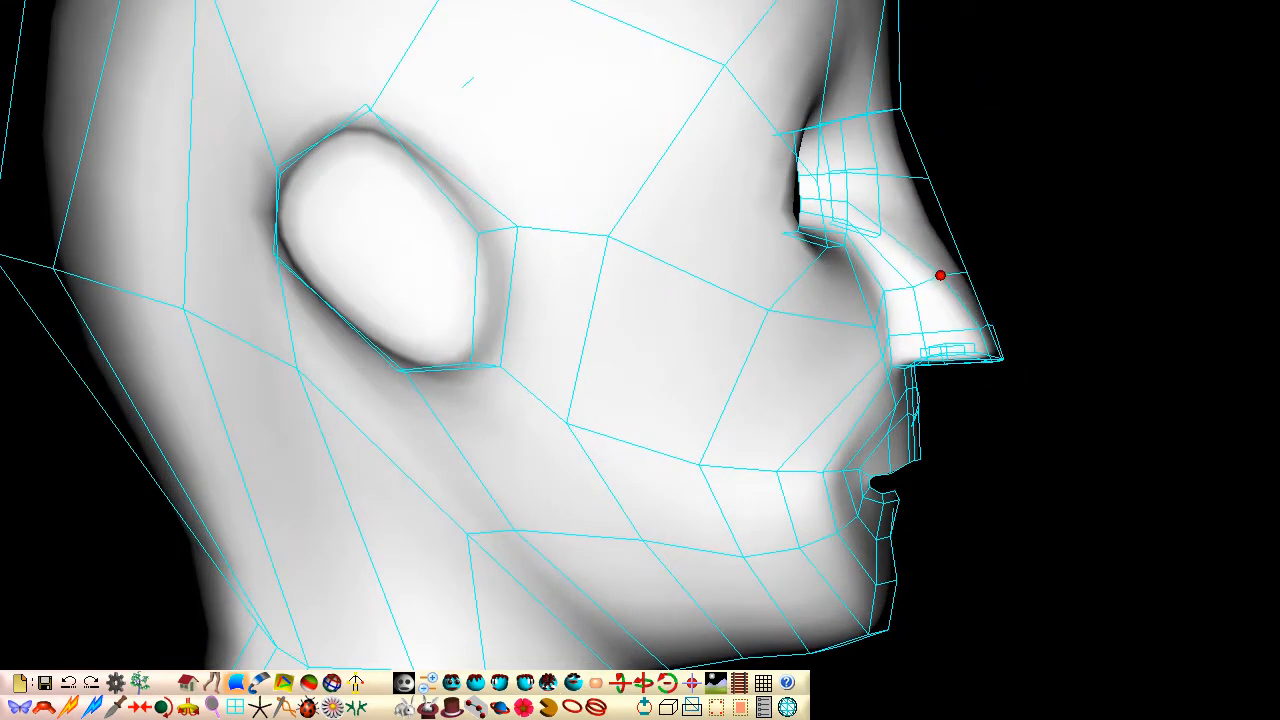
mouse_move(978, 325)
left_mouse_down()
mouse_move(977, 337)
mouse_move(966, 329)
left_mouse_up()
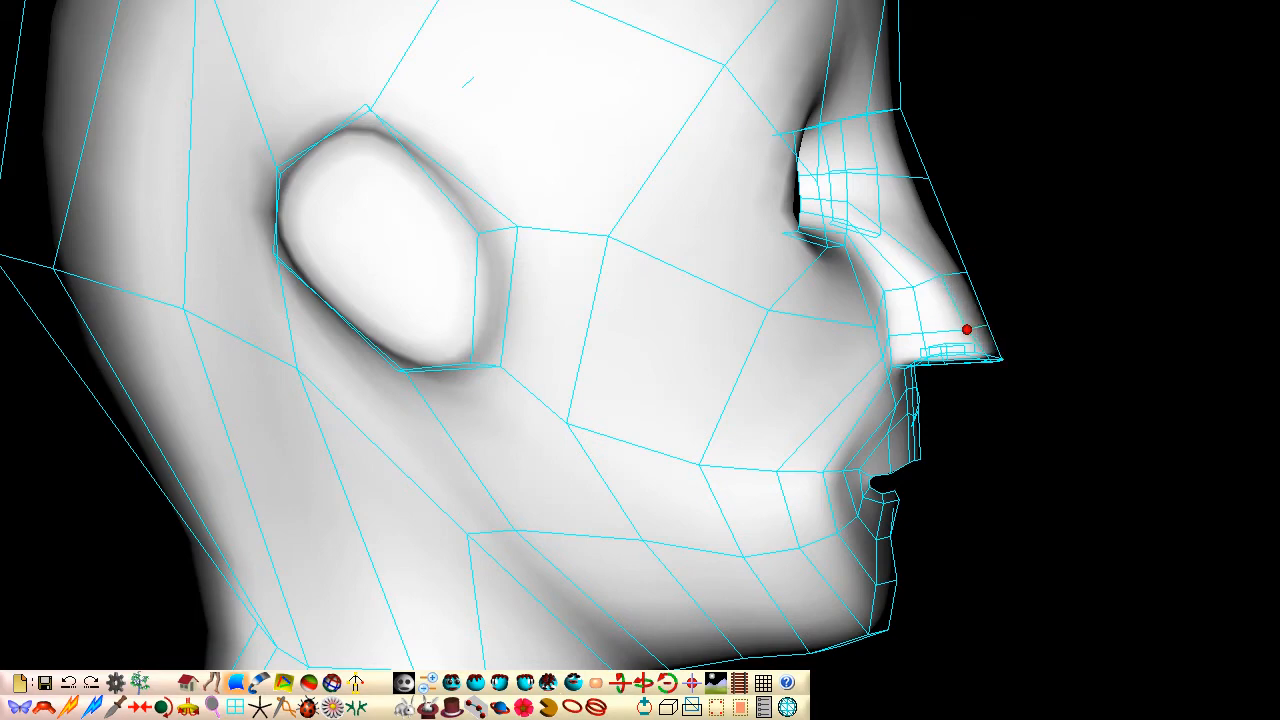
middle_click_drag(966, 329, 963, 325)
left_click_drag(982, 242, 973, 249)
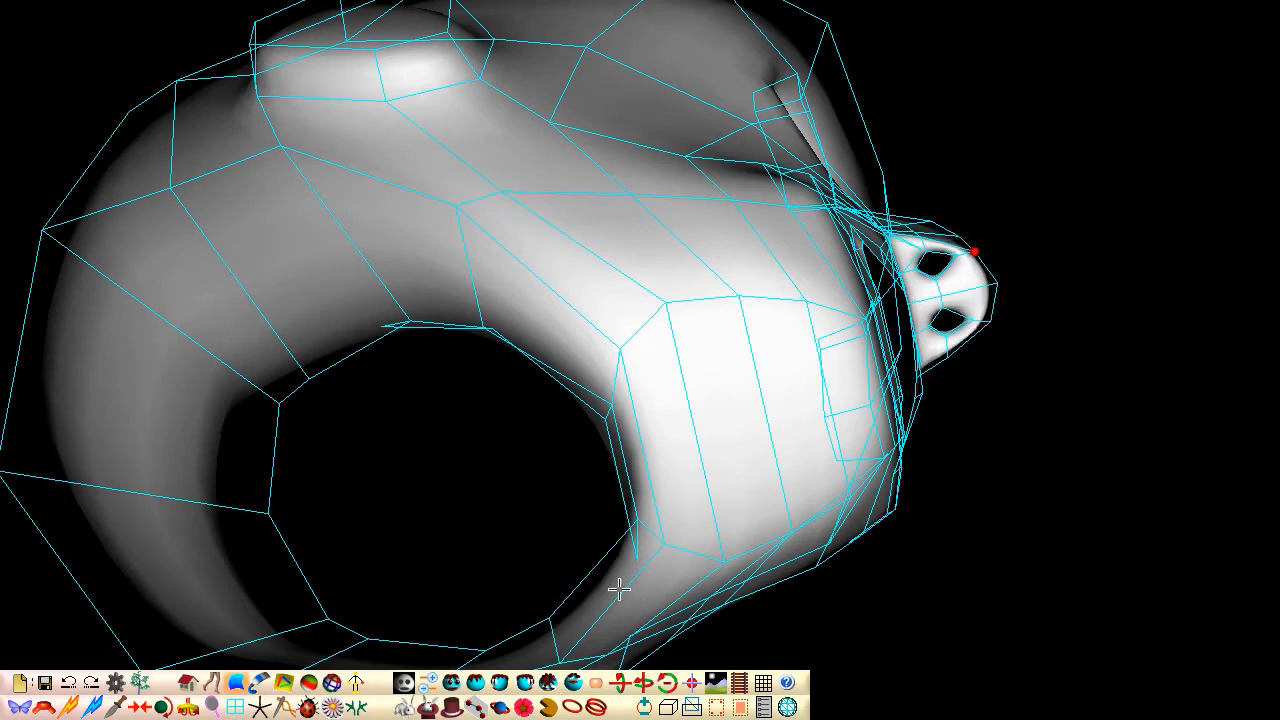
Step: In the bottom view, select a nostril's edge loop and shift the nostril back toward the upper lip
left_click(524, 682)
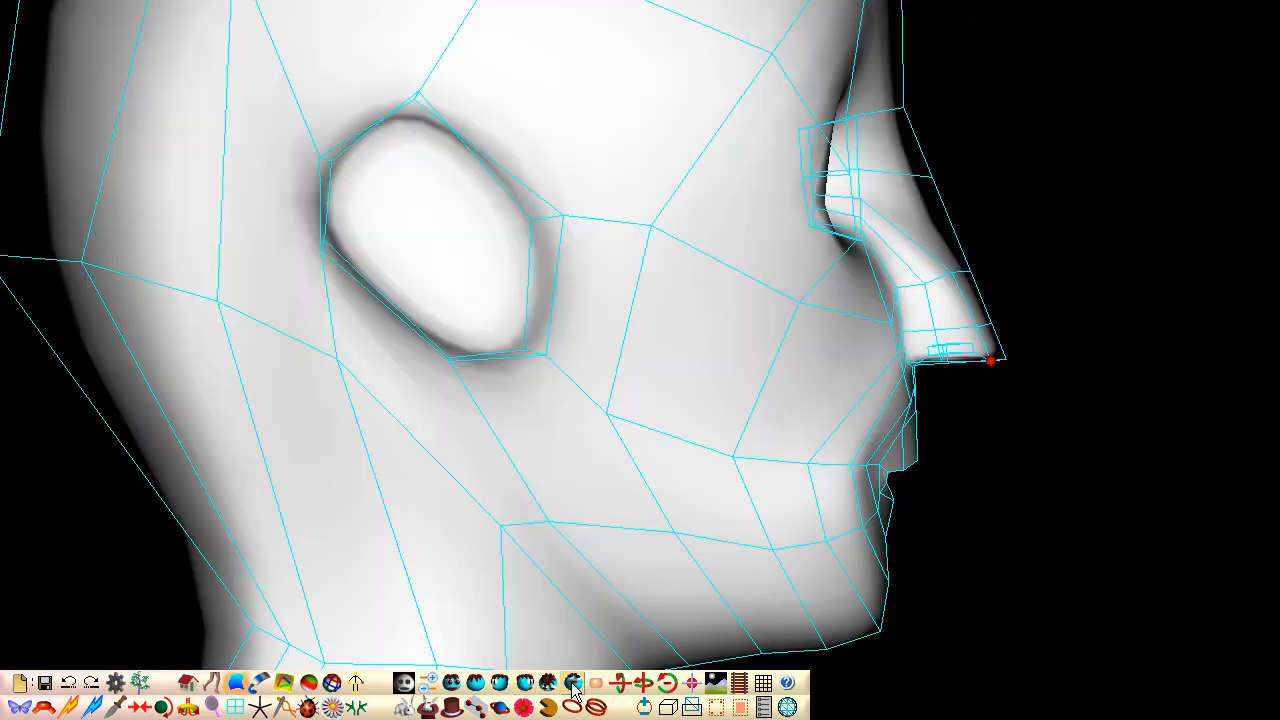
left_click(573, 684)
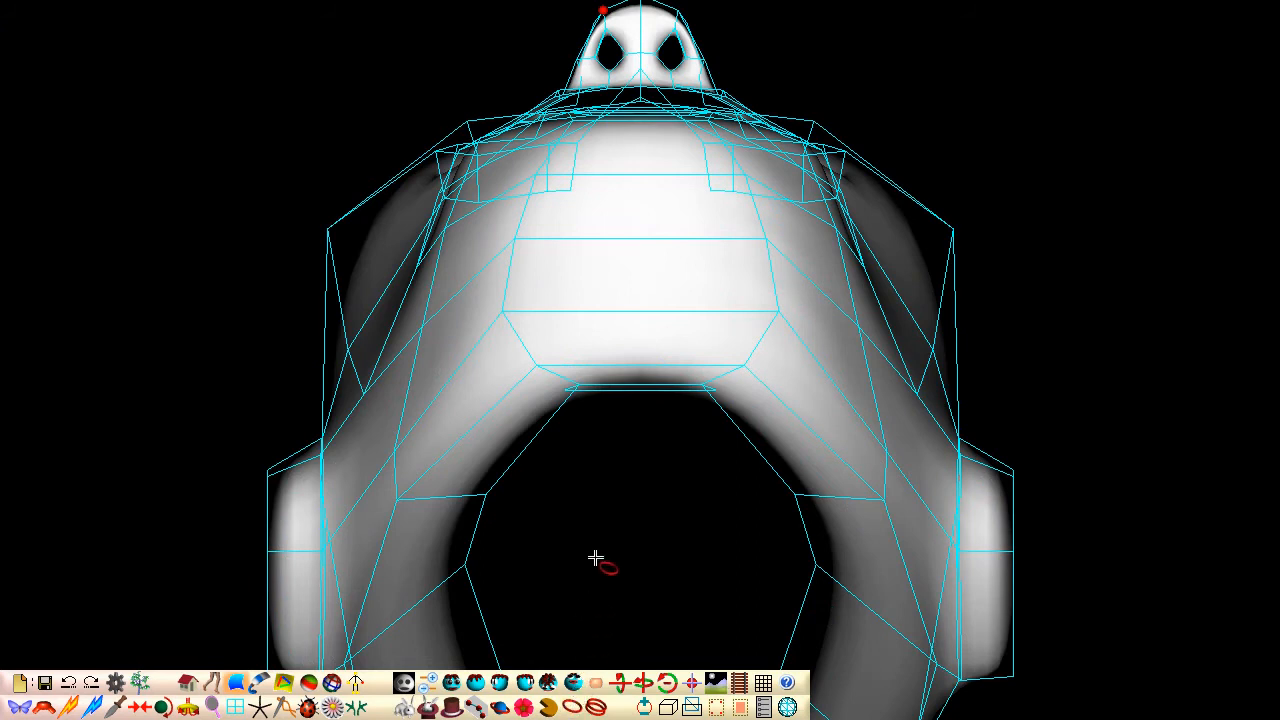
left_click(672, 56)
left_click_drag(670, 66, 670, 83)
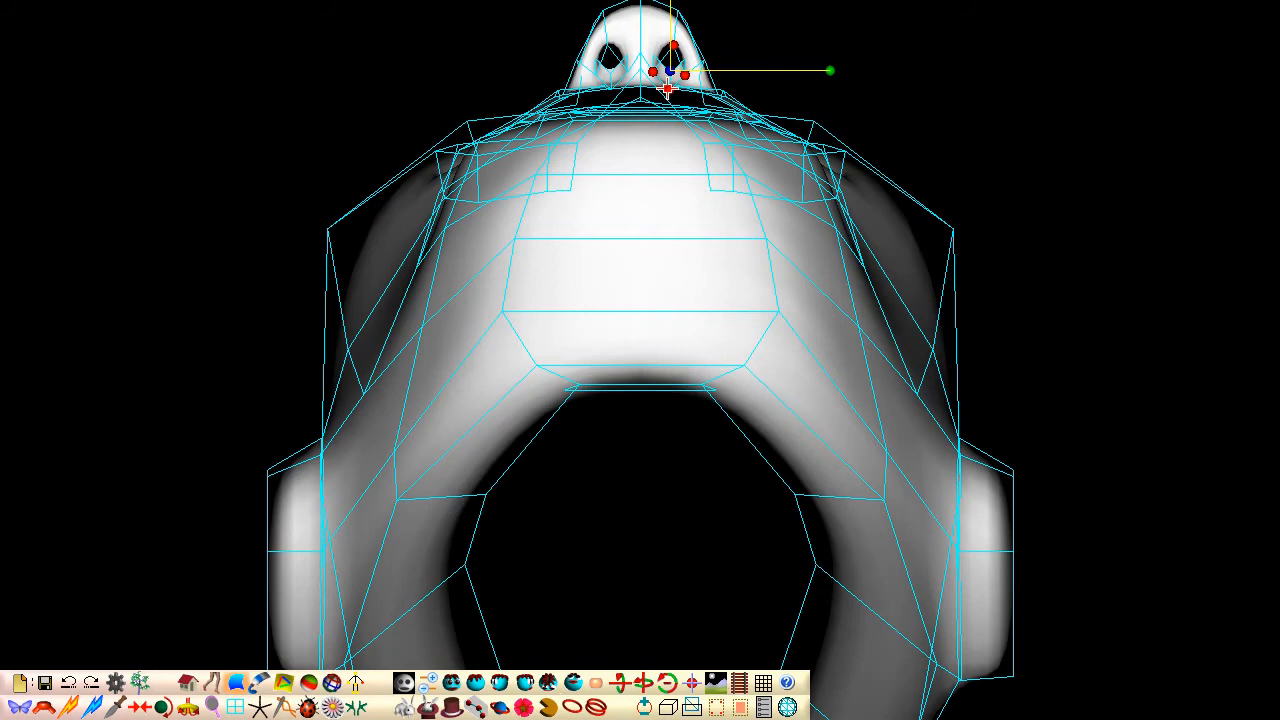
Step: Reshape the nostril openings from below by repositioning their loop and front points
scroll(667, 88, "up", 5)
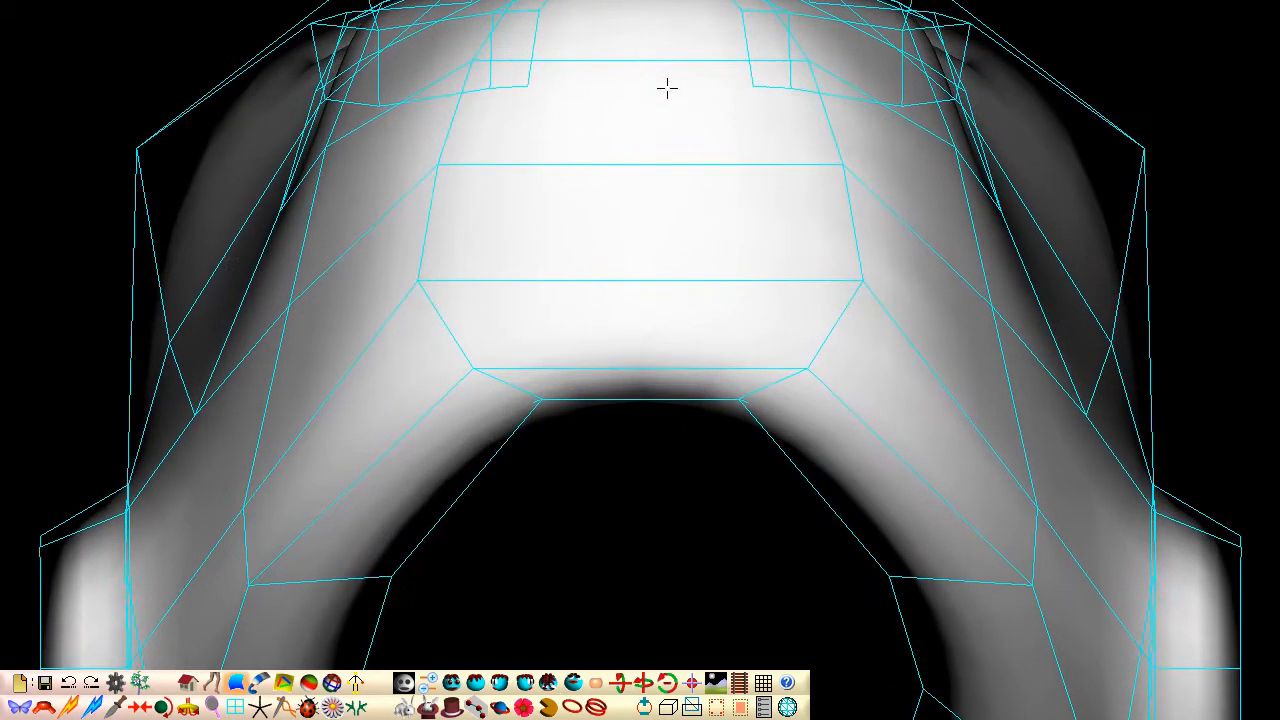
middle_click_drag(667, 88, 666, 351)
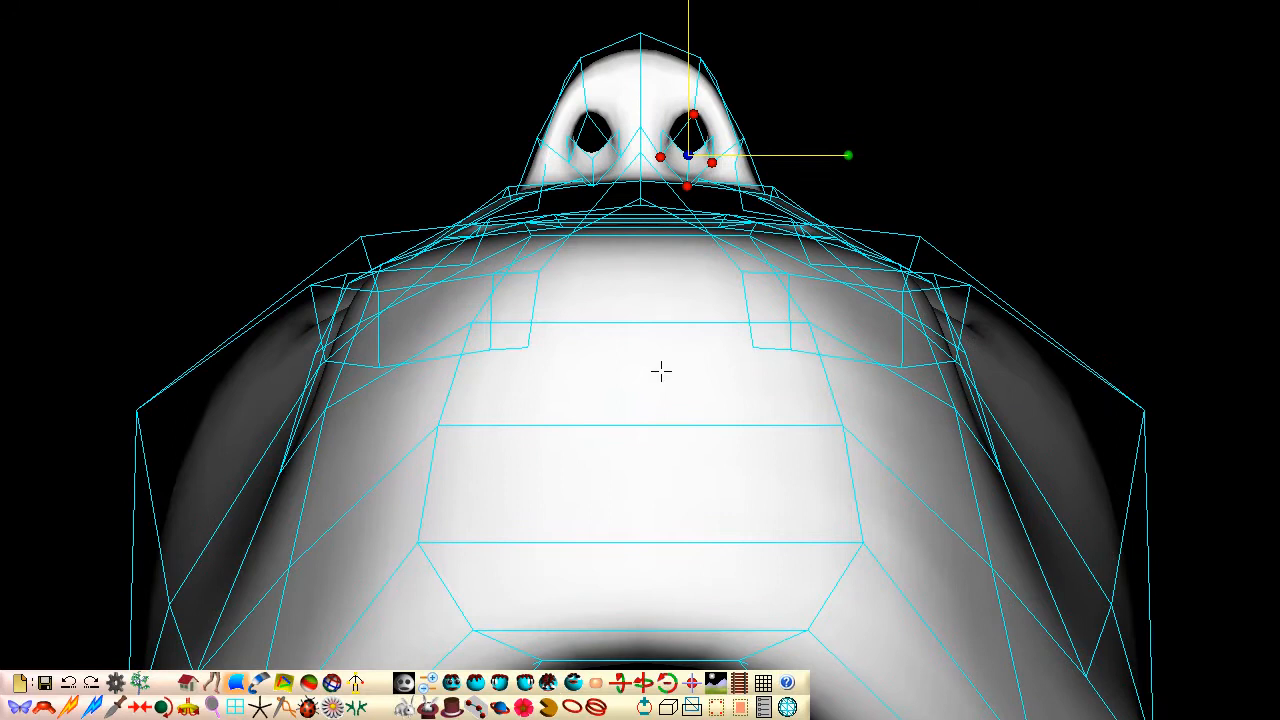
left_click(572, 707)
left_click(583, 149)
left_click_drag(590, 157, 595, 184)
left_click_drag(572, 52, 589, 133)
middle_click_drag(587, 131, 587, 131)
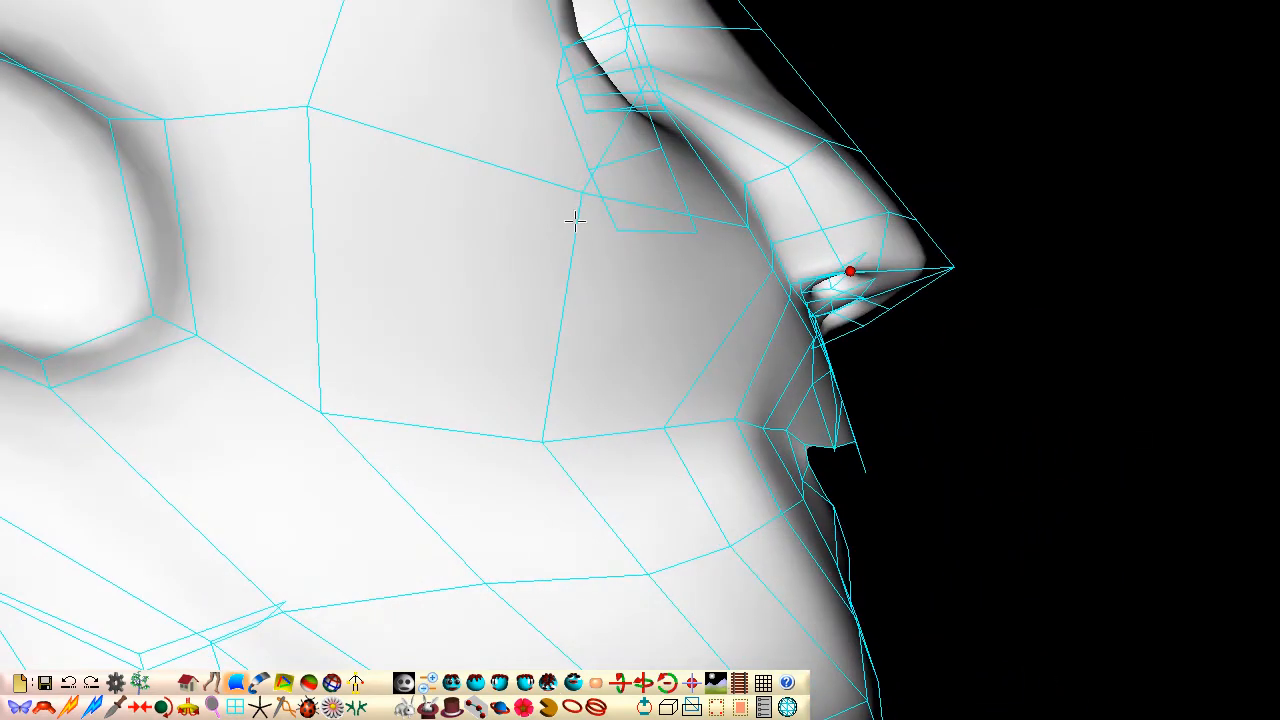
Step: Raise the nose-tip point in the side view and pull the tip's side points up and back to round the tip
left_click(525, 684)
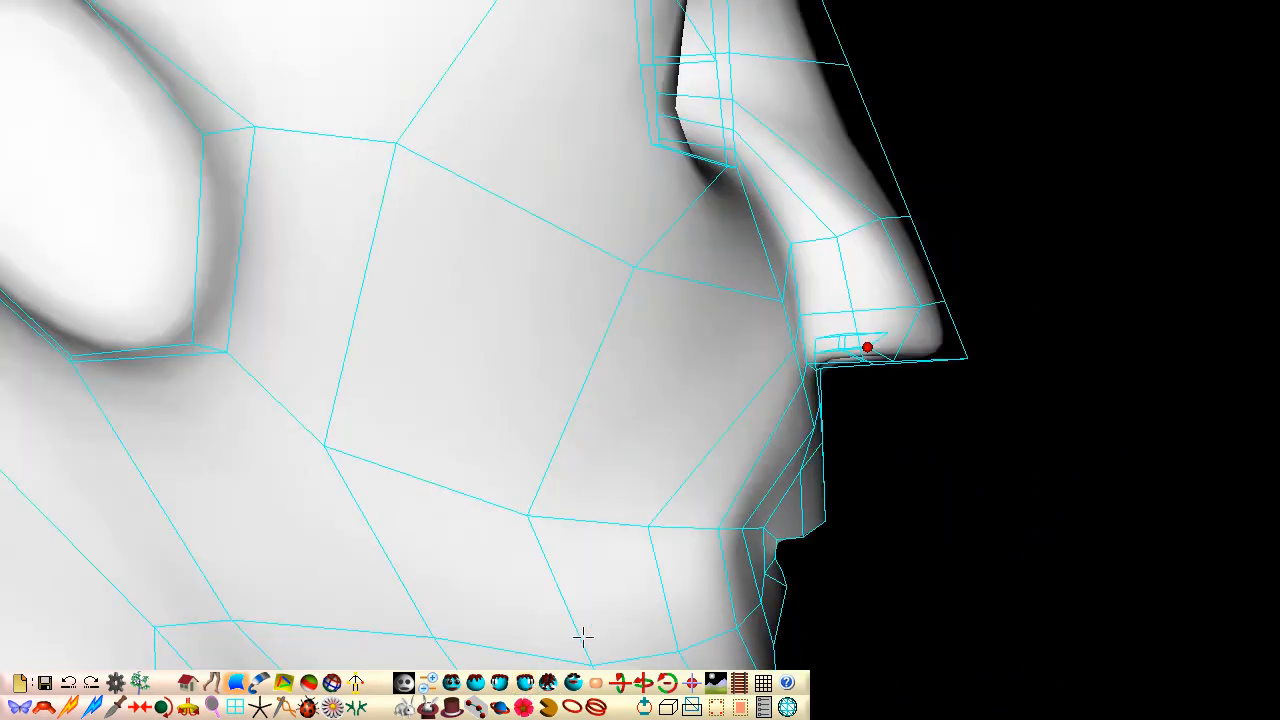
left_click_drag(966, 357, 947, 256)
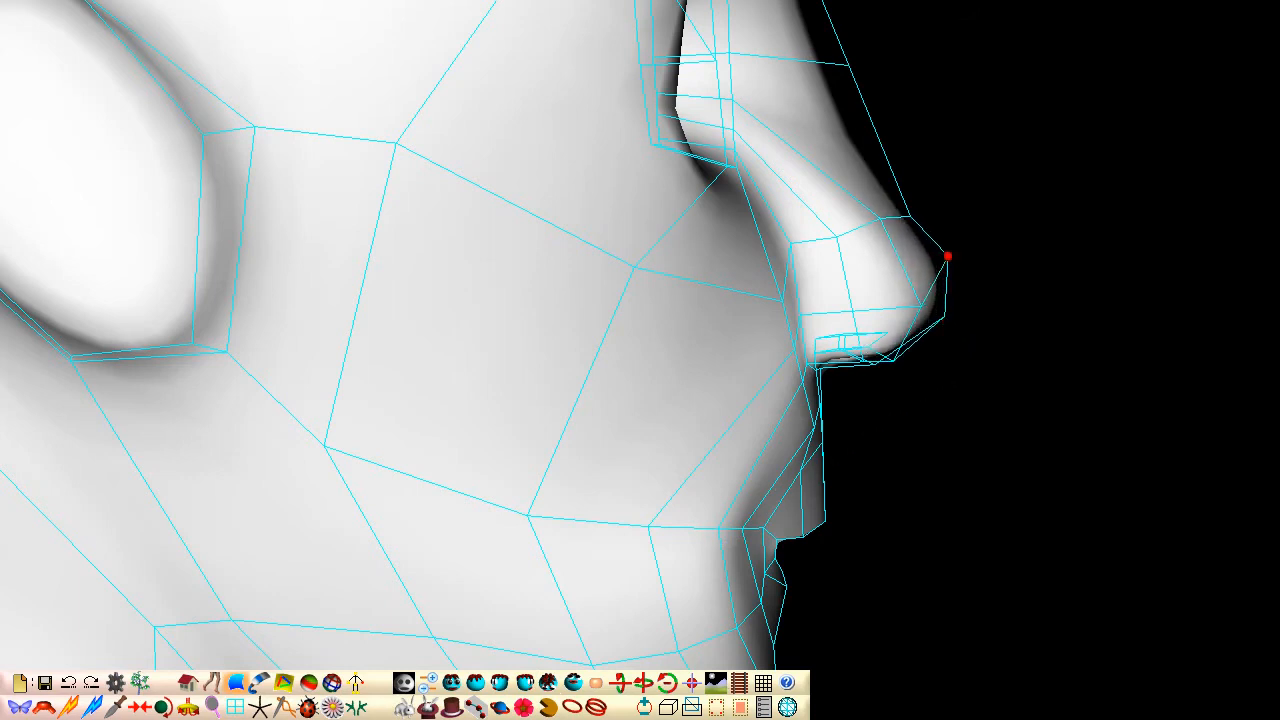
left_click_drag(921, 305, 869, 257)
left_click_drag(893, 361, 831, 269)
middle_click_drag(833, 285, 833, 285)
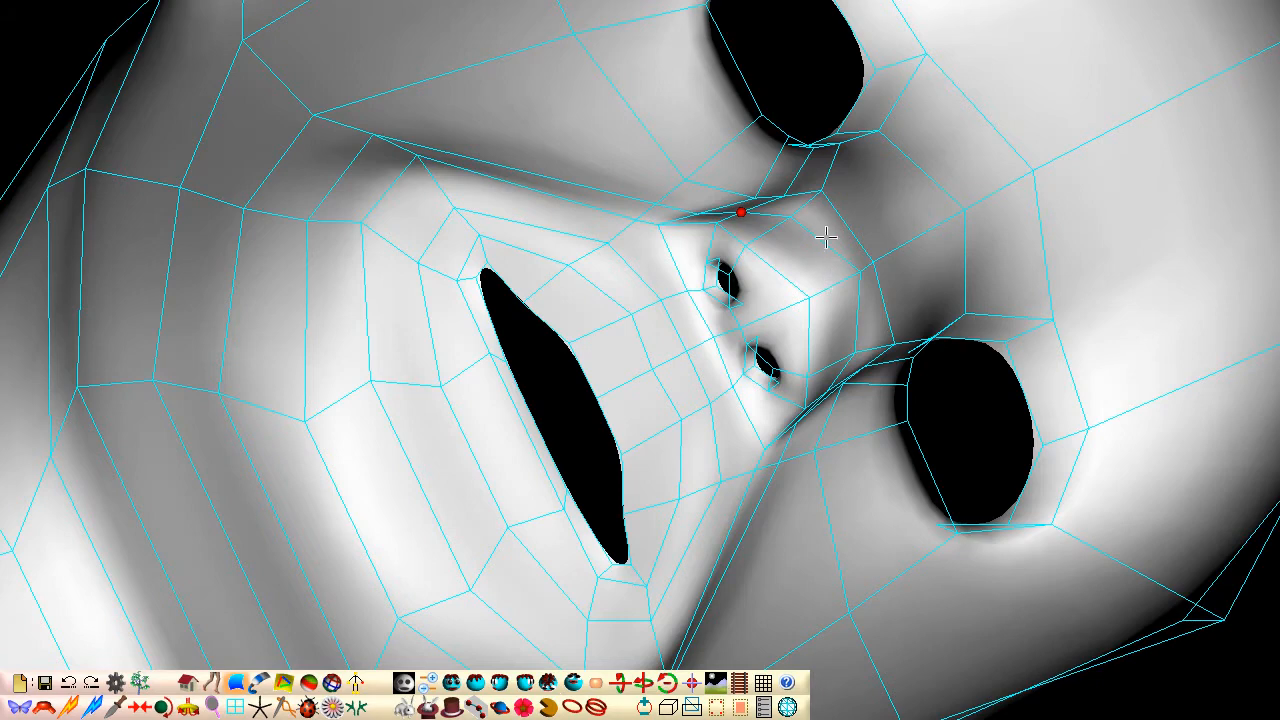
left_click_drag(820, 188, 867, 212)
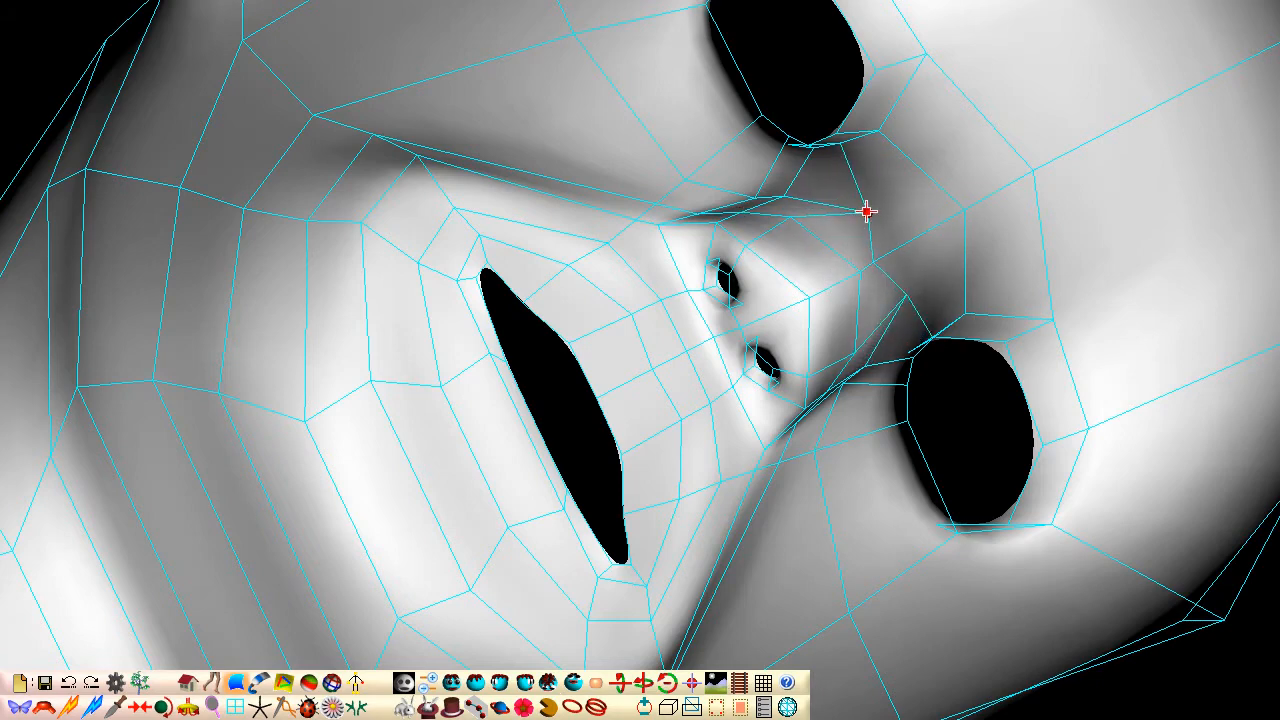
middle_click_drag(867, 212, 866, 211)
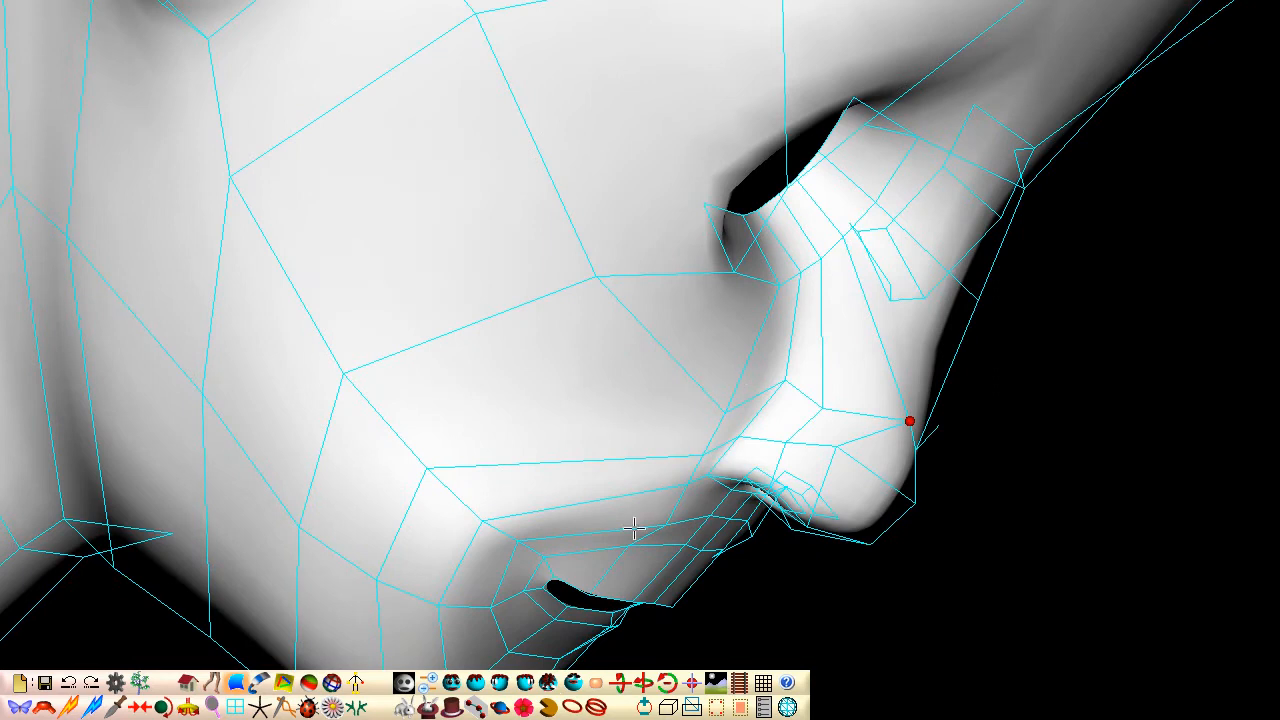
Step: In the side view, pull the nose ridge point above the tip and the nostril wing's upper point back toward the face
left_click(524, 682)
left_click_drag(889, 199, 830, 215)
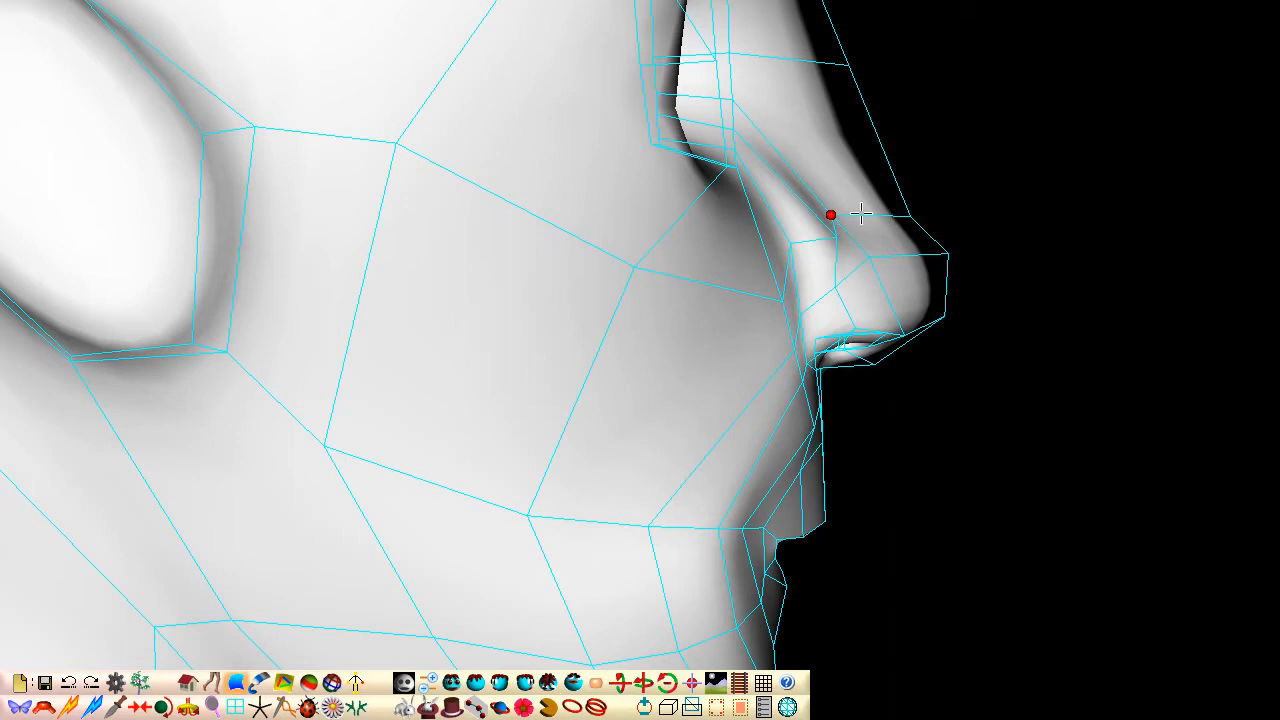
mouse_move(907, 213)
left_mouse_down()
mouse_move(865, 197)
mouse_move(819, 252)
mouse_move(800, 247)
mouse_move(810, 252)
left_mouse_up()
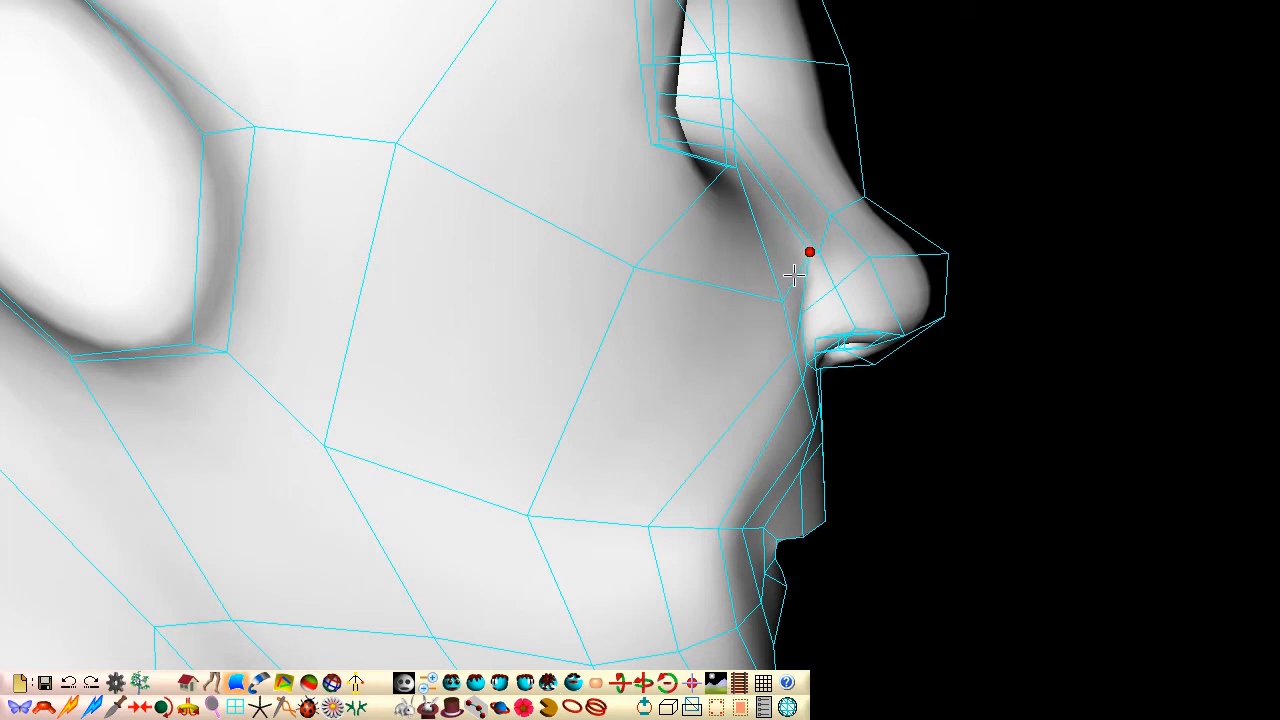
Step: Tighten the crease behind the nostril wing by raising its points, and pull the nose bridge point back toward the face
left_click_drag(781, 300, 791, 250)
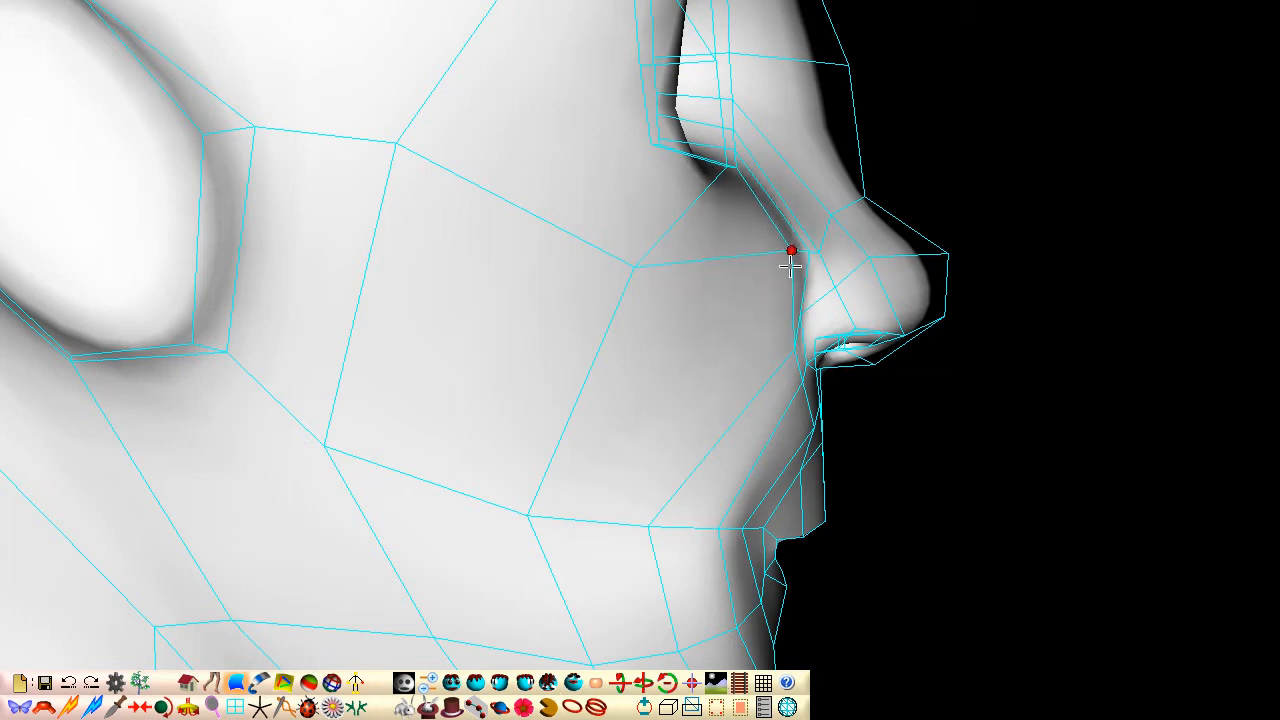
left_click_drag(791, 338, 795, 304)
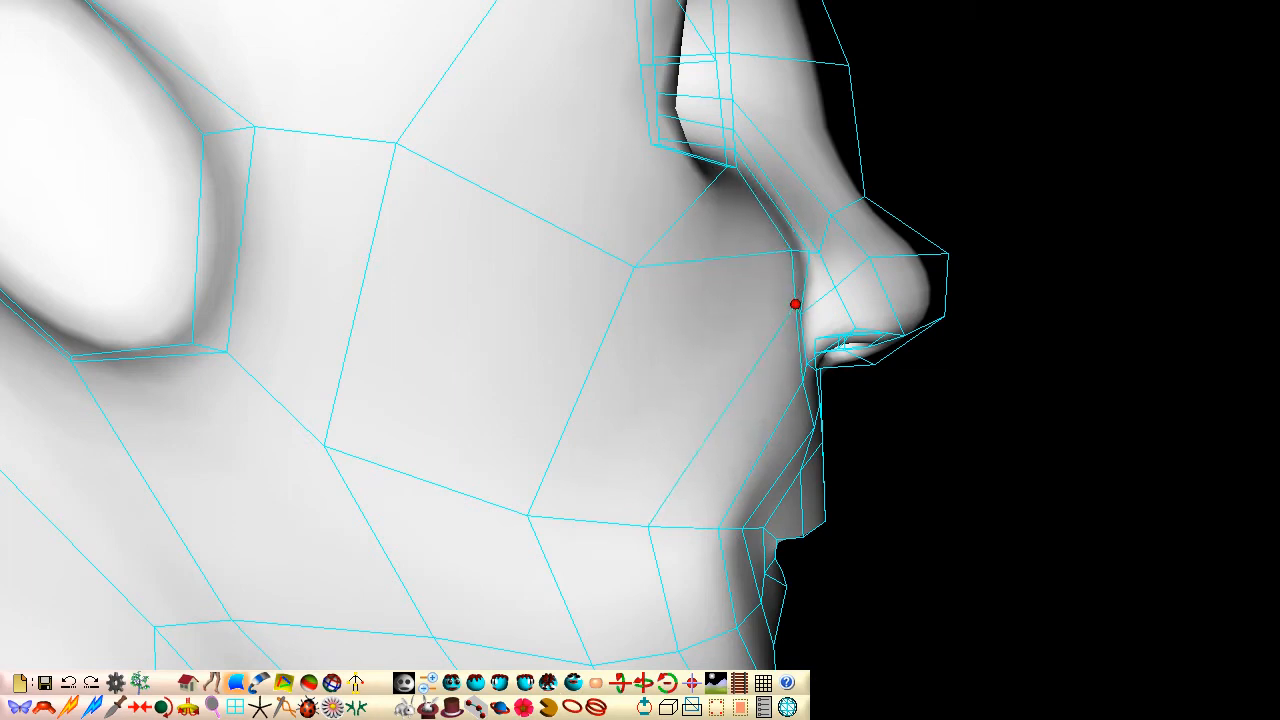
left_click_drag(801, 379, 787, 356)
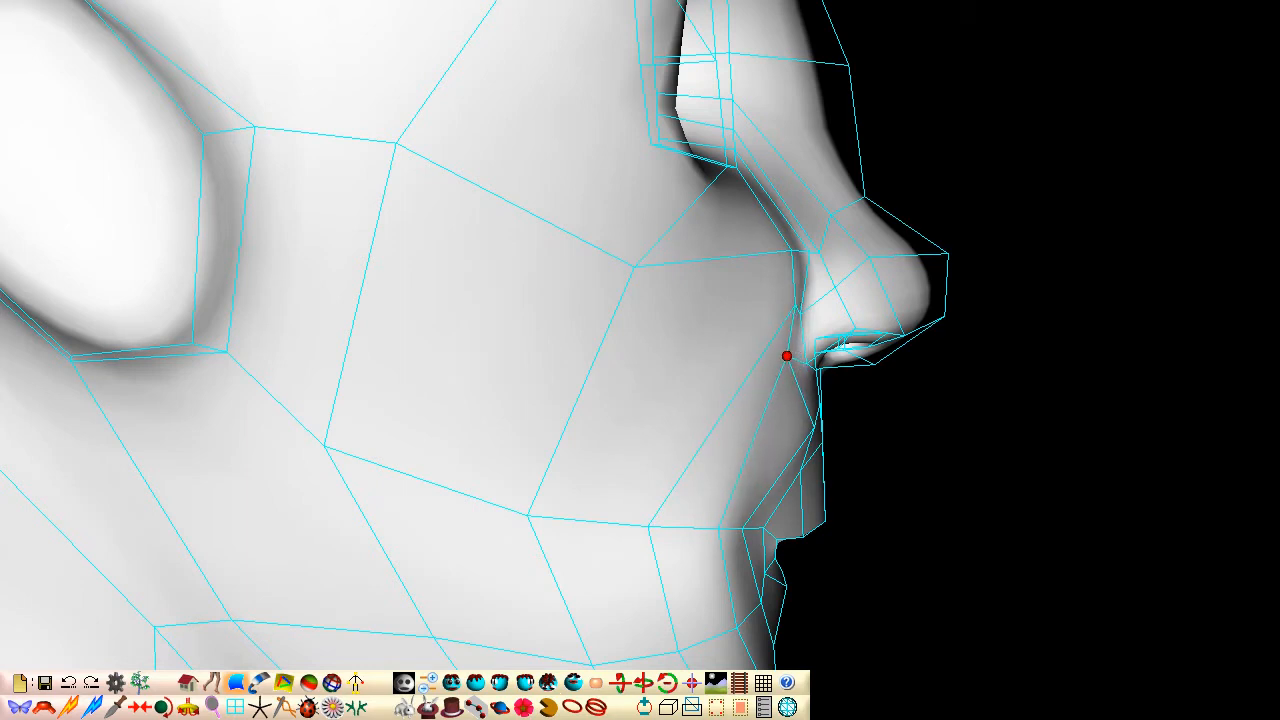
left_click_drag(904, 336, 880, 298)
left_click_drag(847, 63, 800, 82)
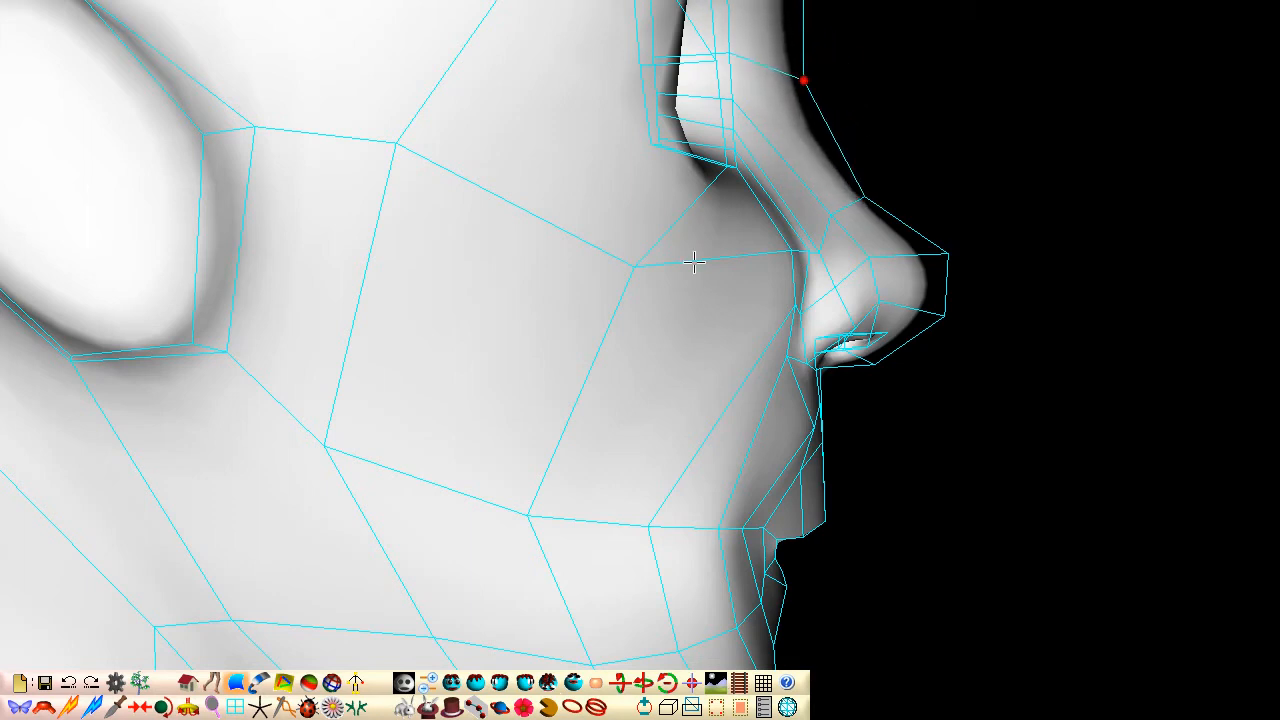
Step: In the front view, round out the nostril wings by raising their lower corners and moving their side points outward
left_click(451, 684)
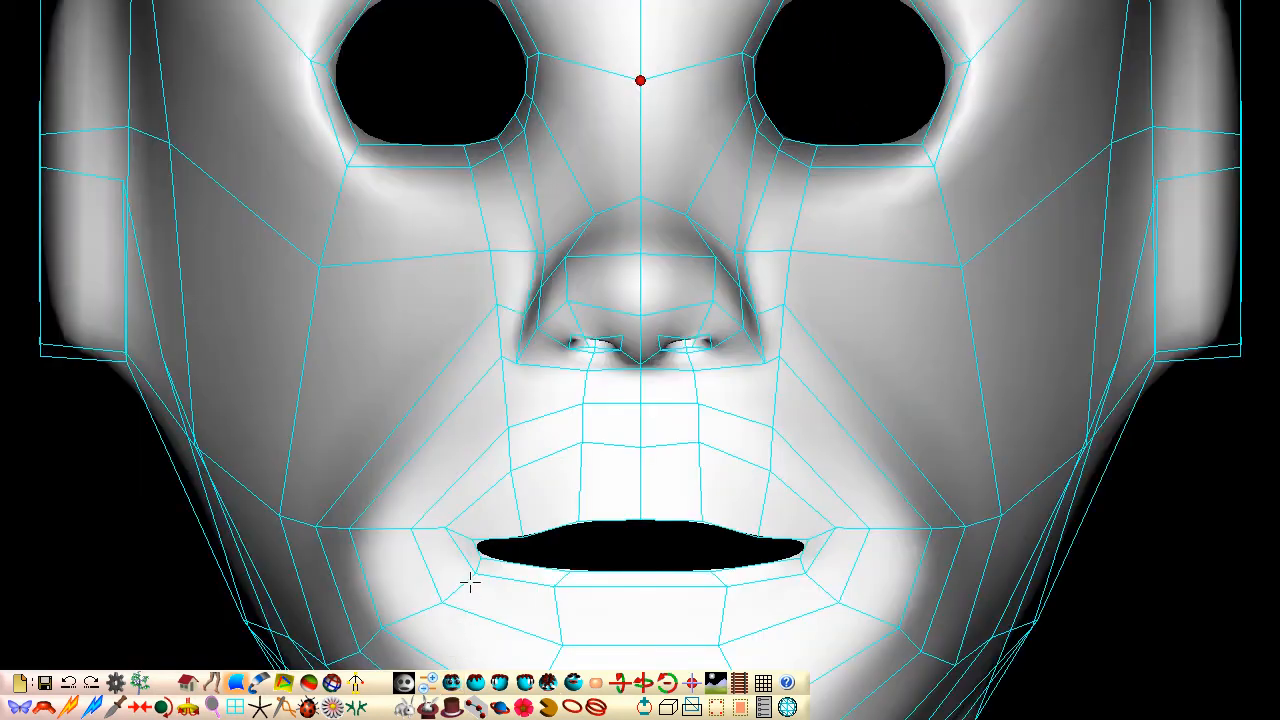
mouse_move(521, 340)
left_mouse_down()
mouse_move(517, 326)
mouse_move(523, 357)
mouse_move(517, 336)
left_mouse_up()
left_click(532, 328)
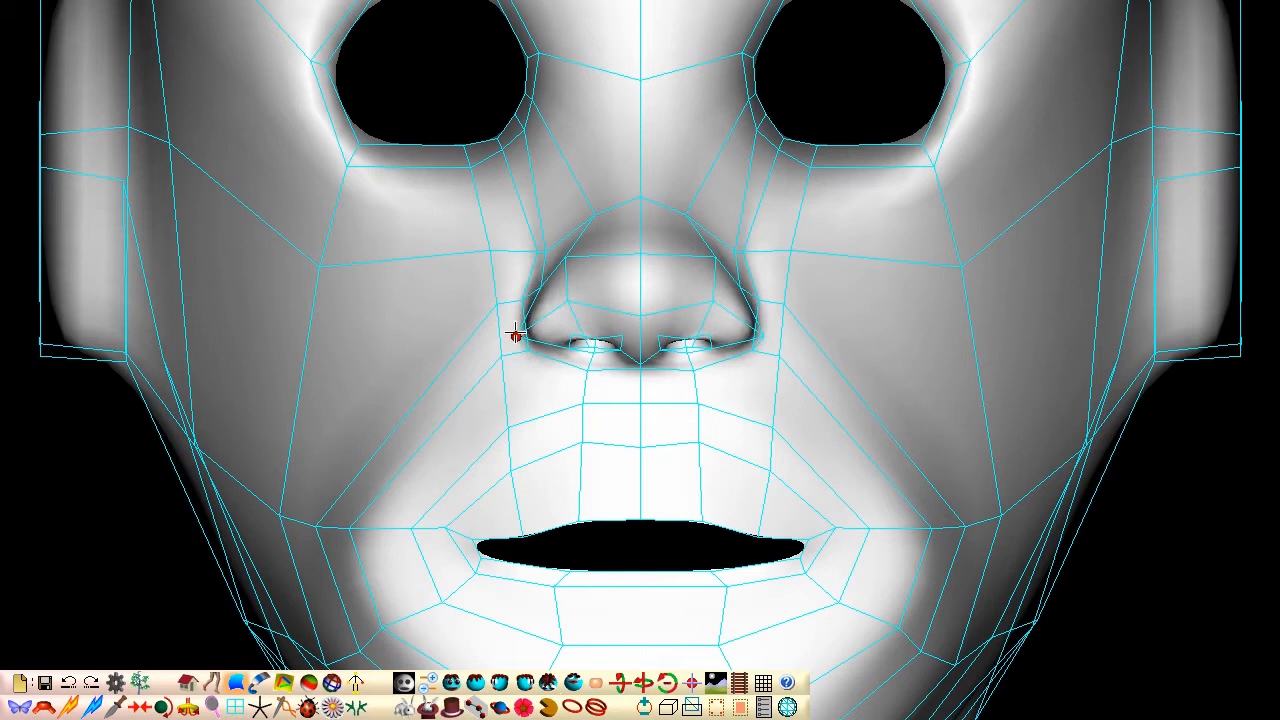
left_click_drag(537, 288, 513, 287)
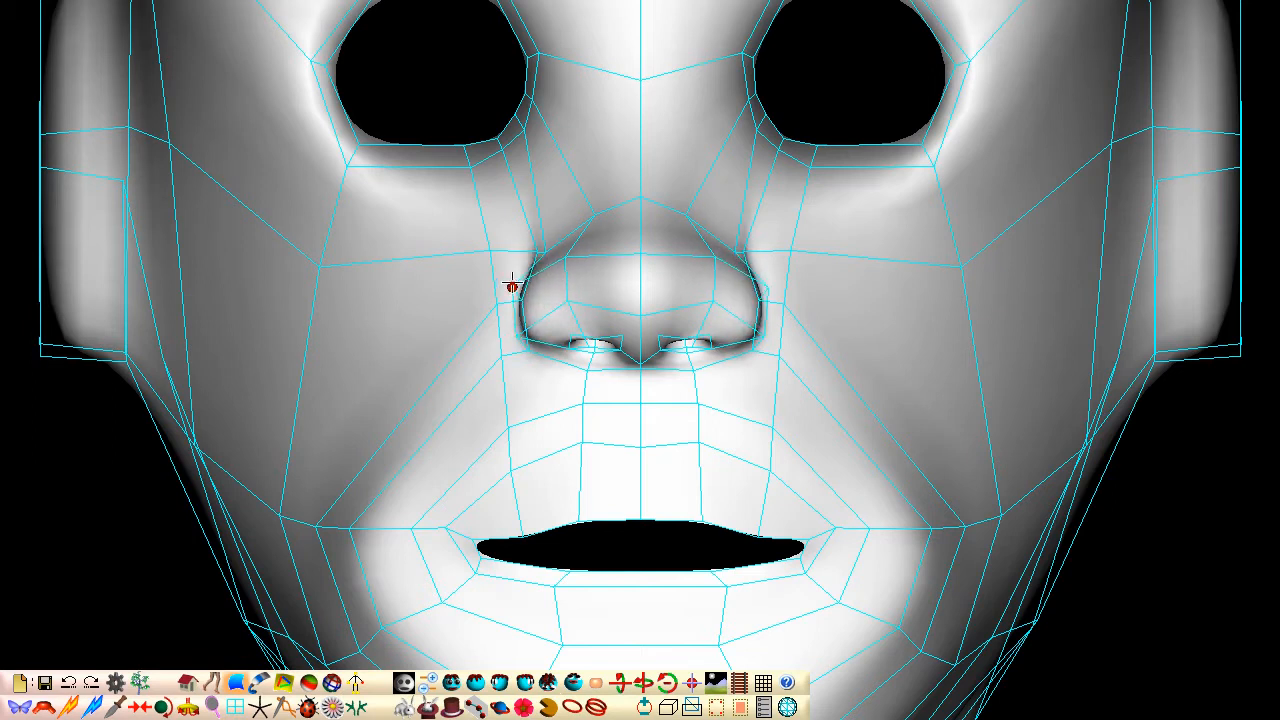
left_click_drag(593, 213, 582, 214)
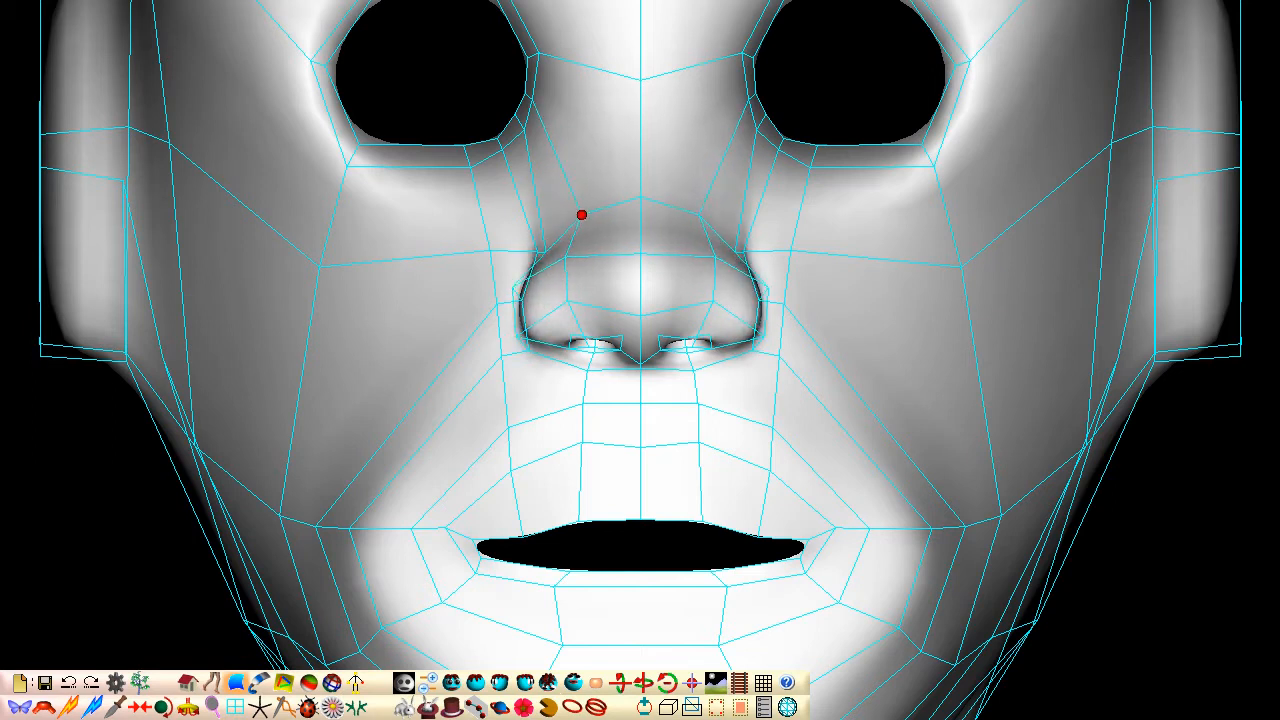
Step: In the side view, reshape the nose base where it meets the upper lip and set the philtrum's side points back
left_click(524, 683)
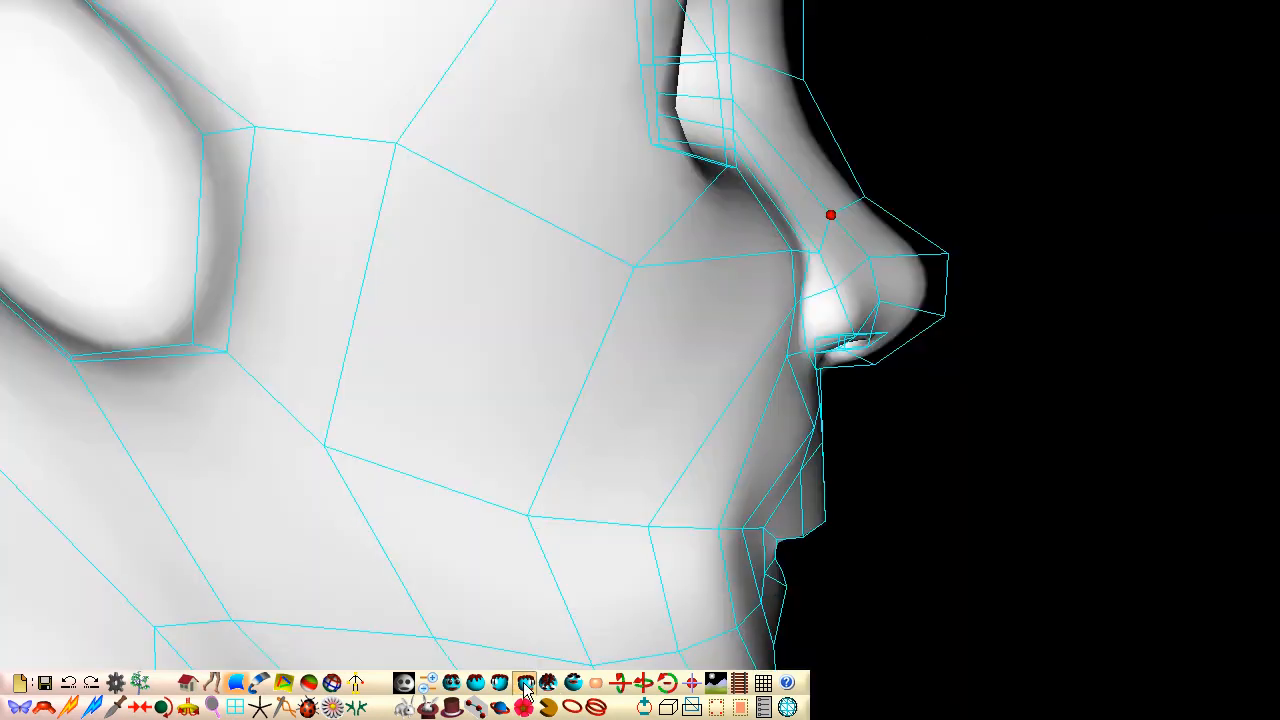
left_click(829, 337)
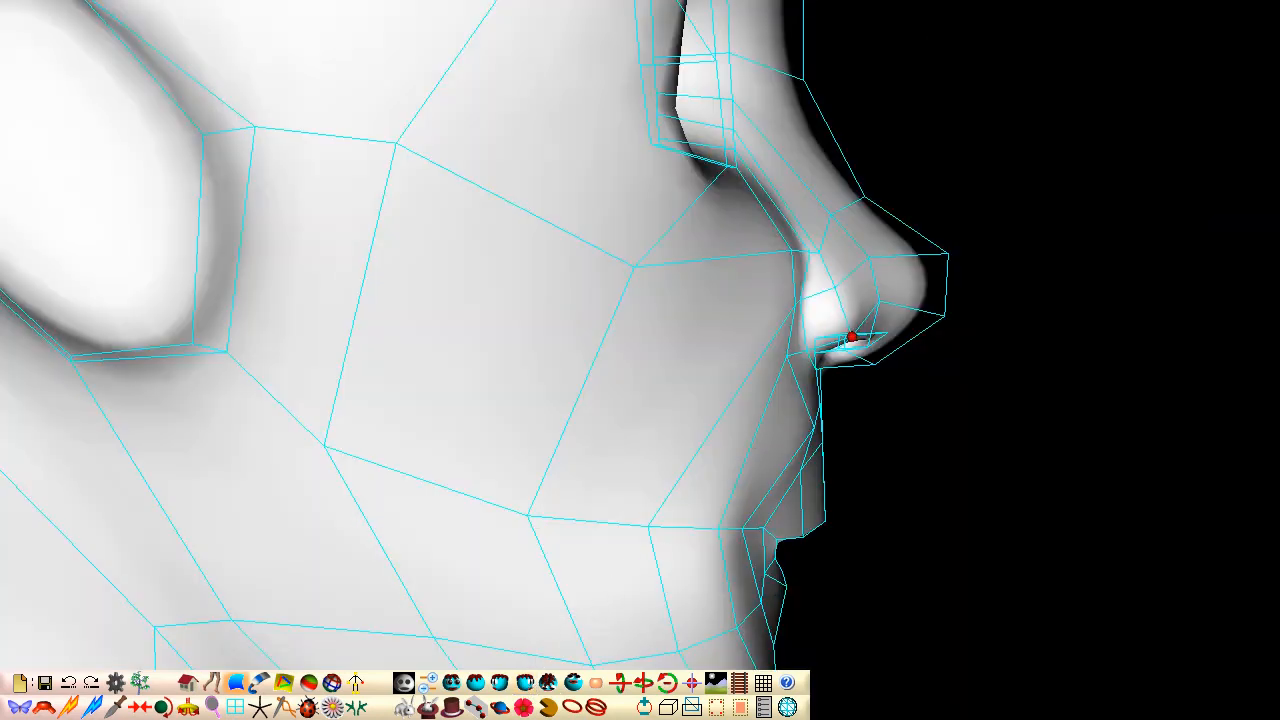
left_click_drag(805, 349, 885, 363)
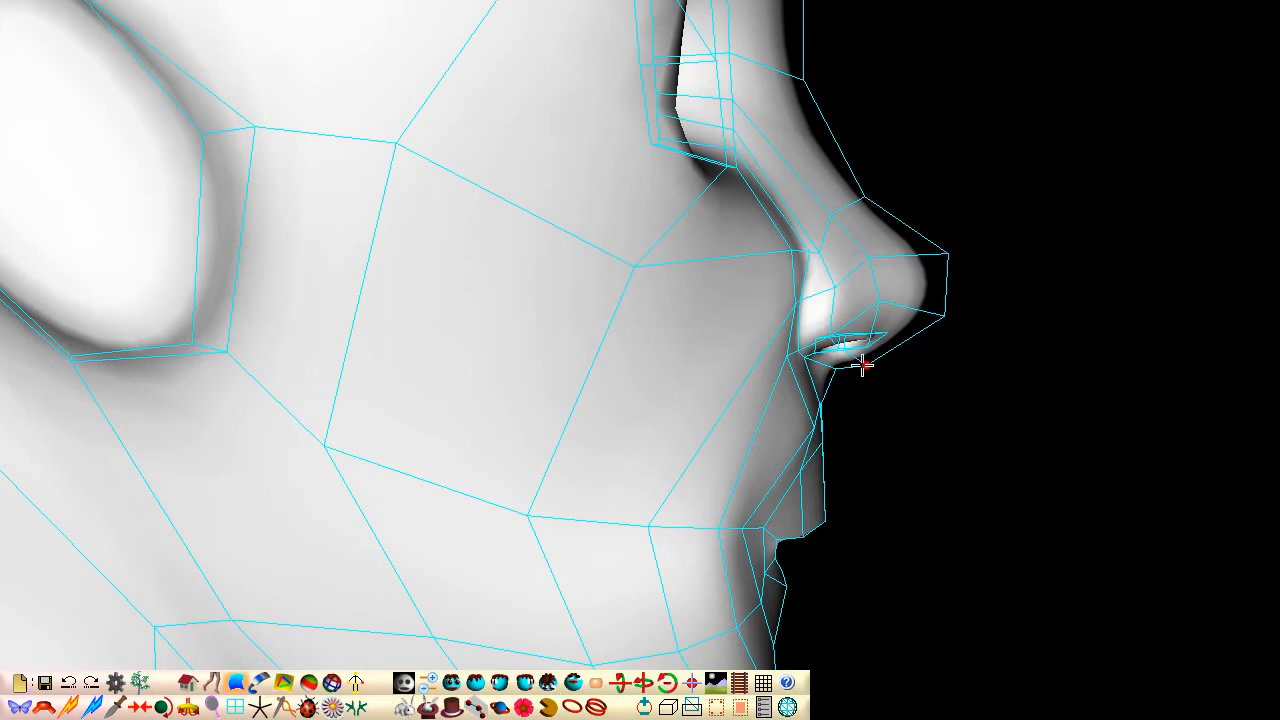
left_click_drag(811, 426, 795, 402)
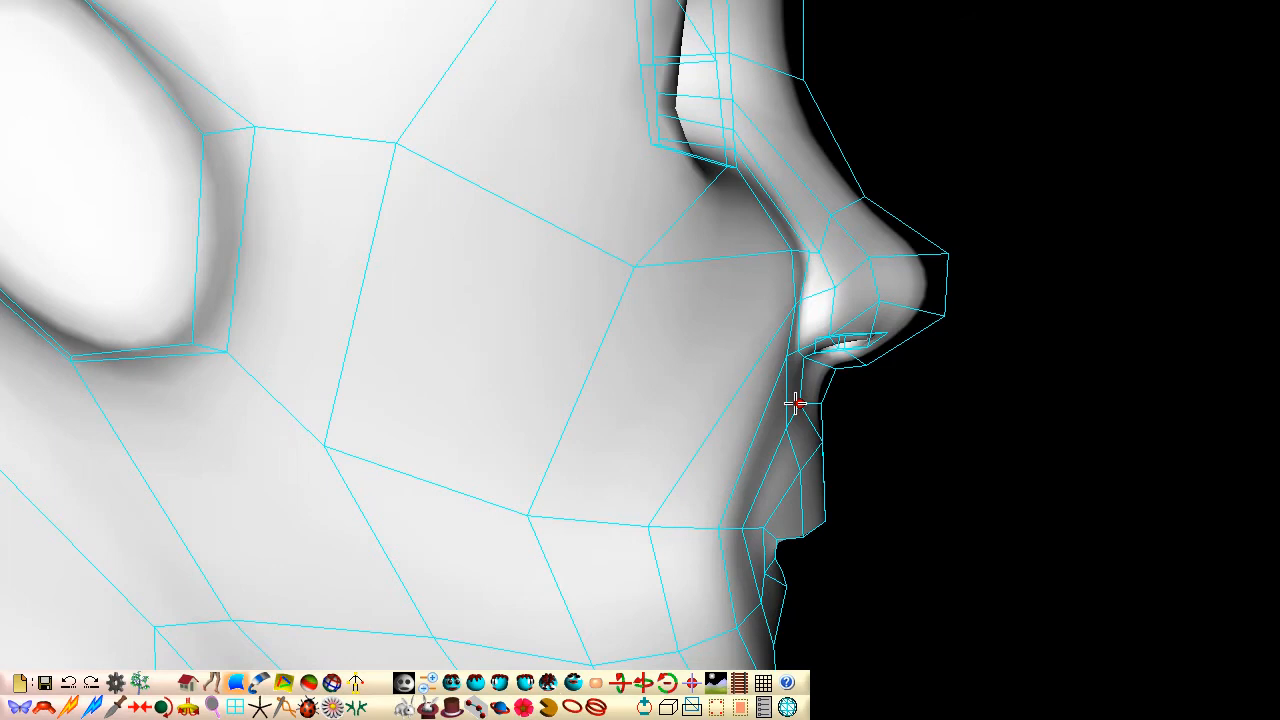
Step: Insert a mirrored edge loop running from below each eye down the cheek to the upper lip
left_click(453, 684)
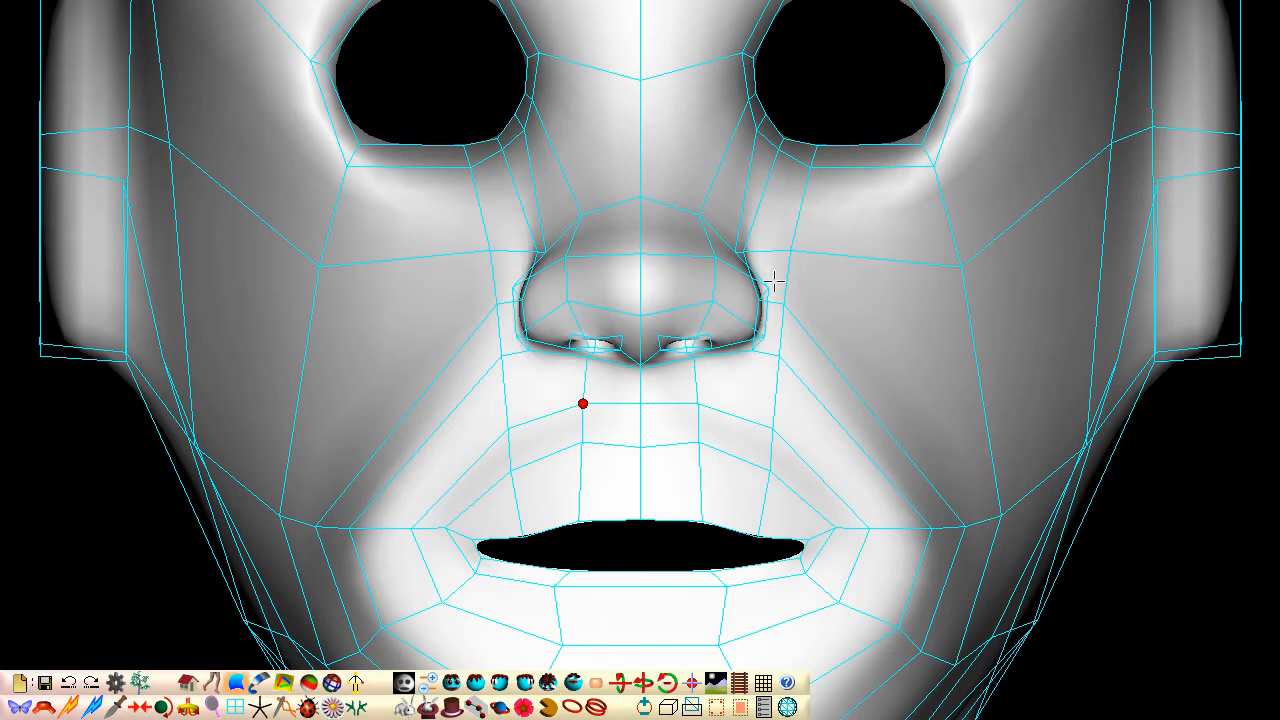
left_click(68, 706)
left_click(857, 147)
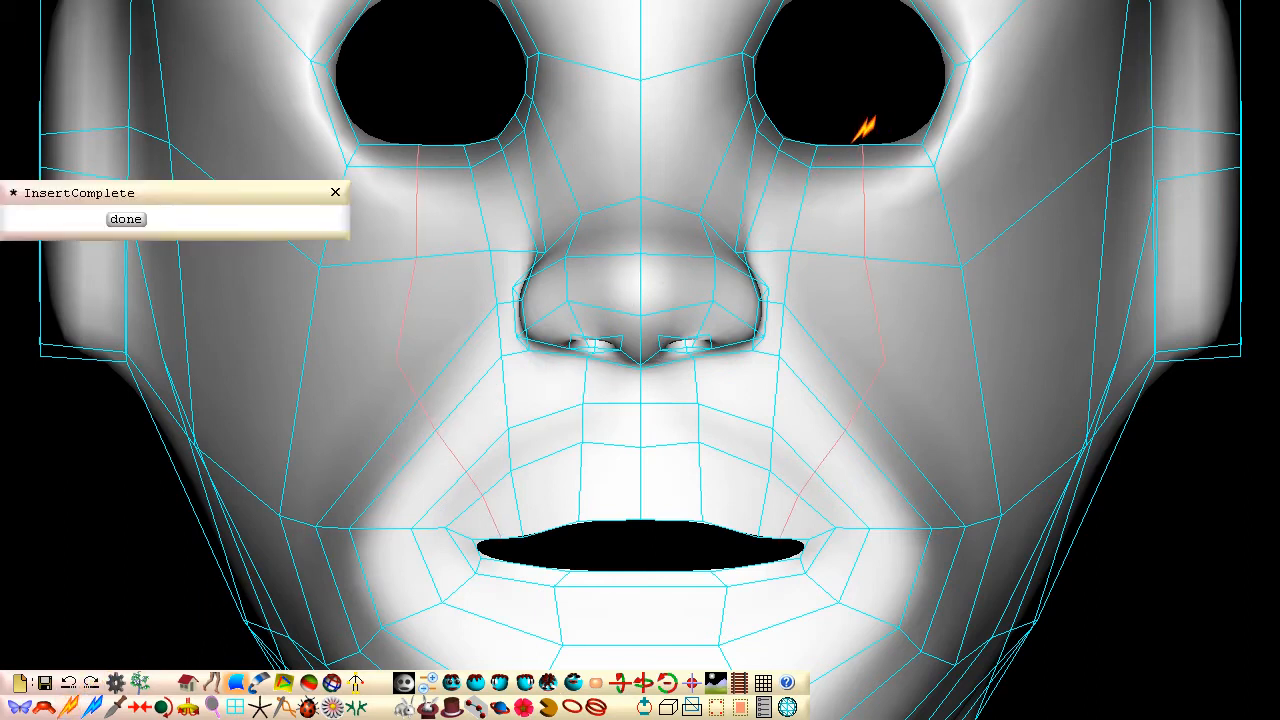
left_click(126, 219)
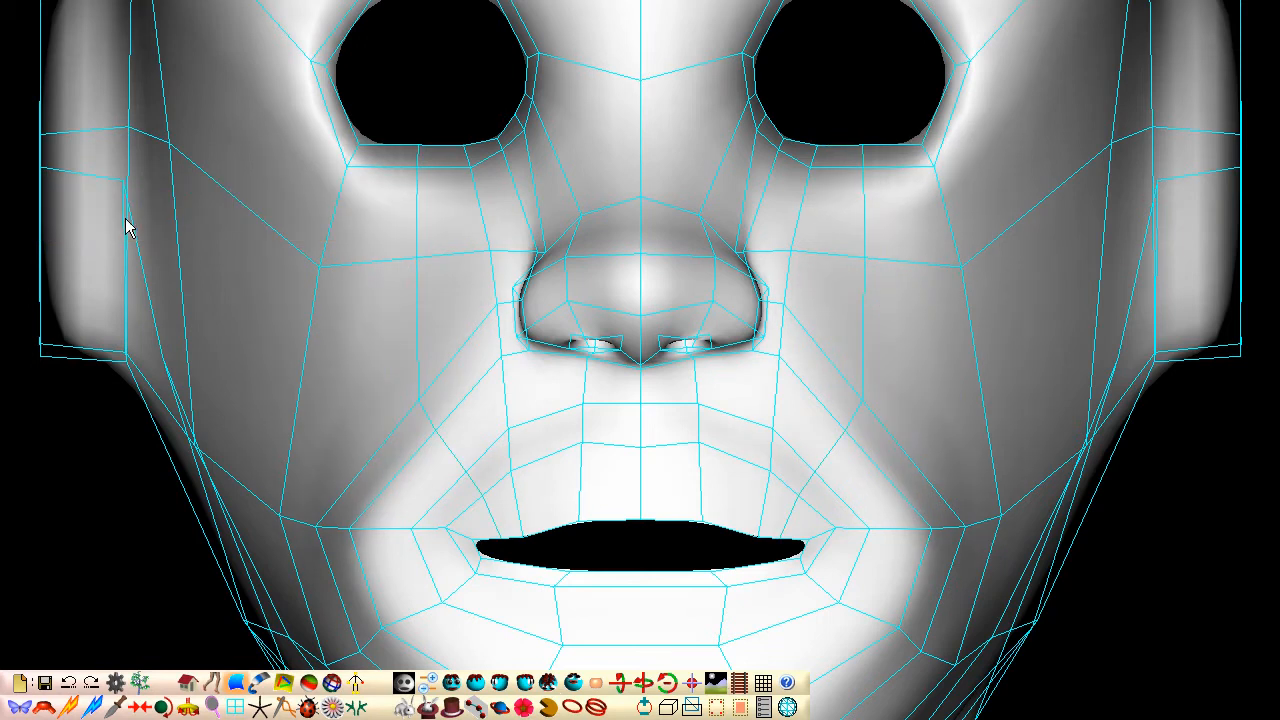
Step: Close the mouth in the front view by flattening the upper lip edge and raising the lower lip edge to meet it
middle_click_drag(646, 551, 643, 354)
left_click(640, 323)
left_click_drag(608, 322, 499, 332)
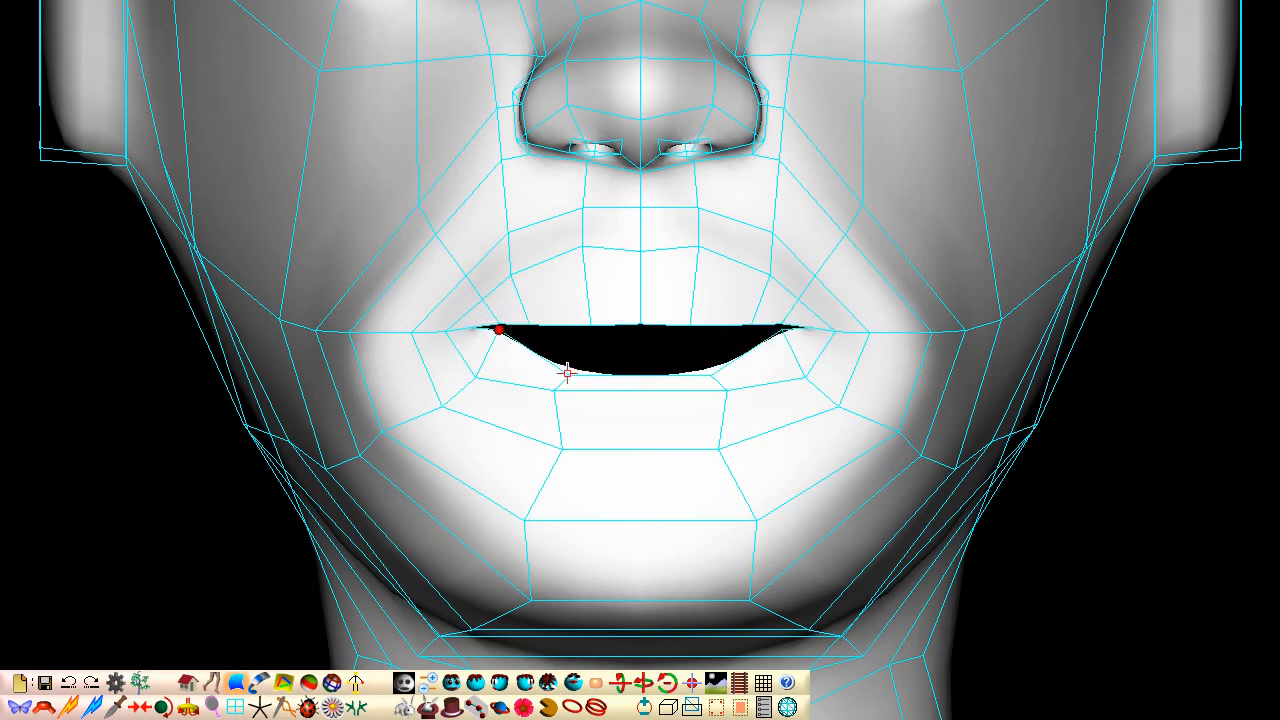
left_click_drag(567, 373, 564, 330)
Step: In the side view, push the lower lip points forward and draw the mouth corner back into the cheek
left_click(525, 684)
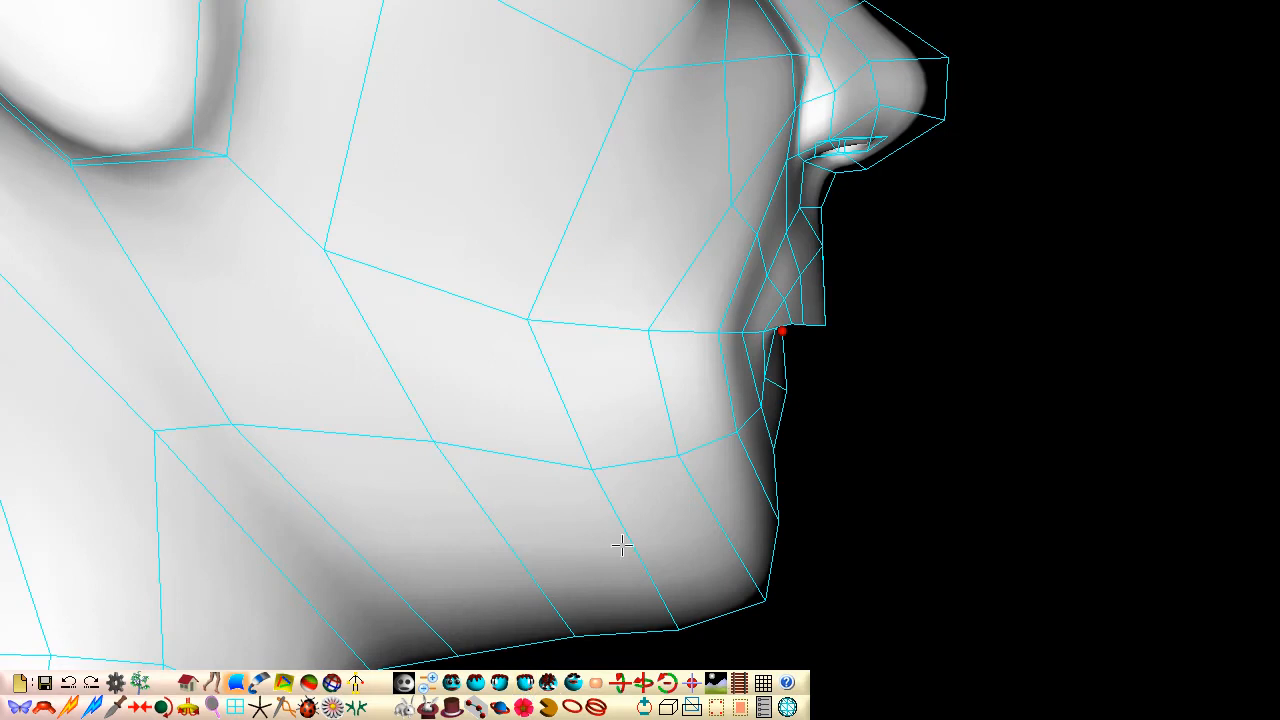
left_click_drag(781, 330, 815, 321)
left_click_drag(786, 389, 807, 390)
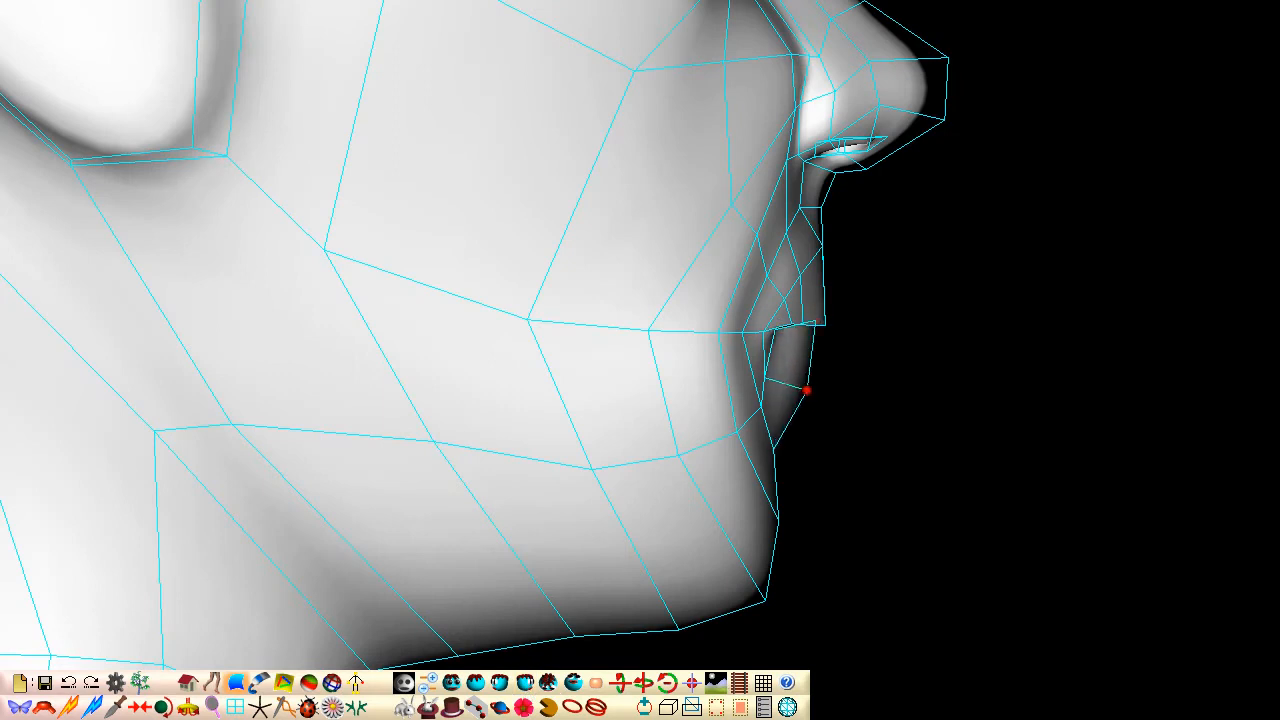
left_click_drag(760, 331, 726, 331)
Step: Push the upper lip forward in profile and shift the new loop's points beside the mouth upward
left_click_drag(781, 298, 841, 247)
left_click(822, 246)
left_click(822, 323)
left_click_drag(822, 323, 751, 279)
left_click_drag(756, 235, 738, 165)
Step: From a view below the chin, even out the points beside the mouth corners and across the cheeks into smooth curves
middle_click_drag(738, 165, 734, 163)
left_click_drag(601, 150, 573, 171)
left_click_drag(480, 104, 487, 128)
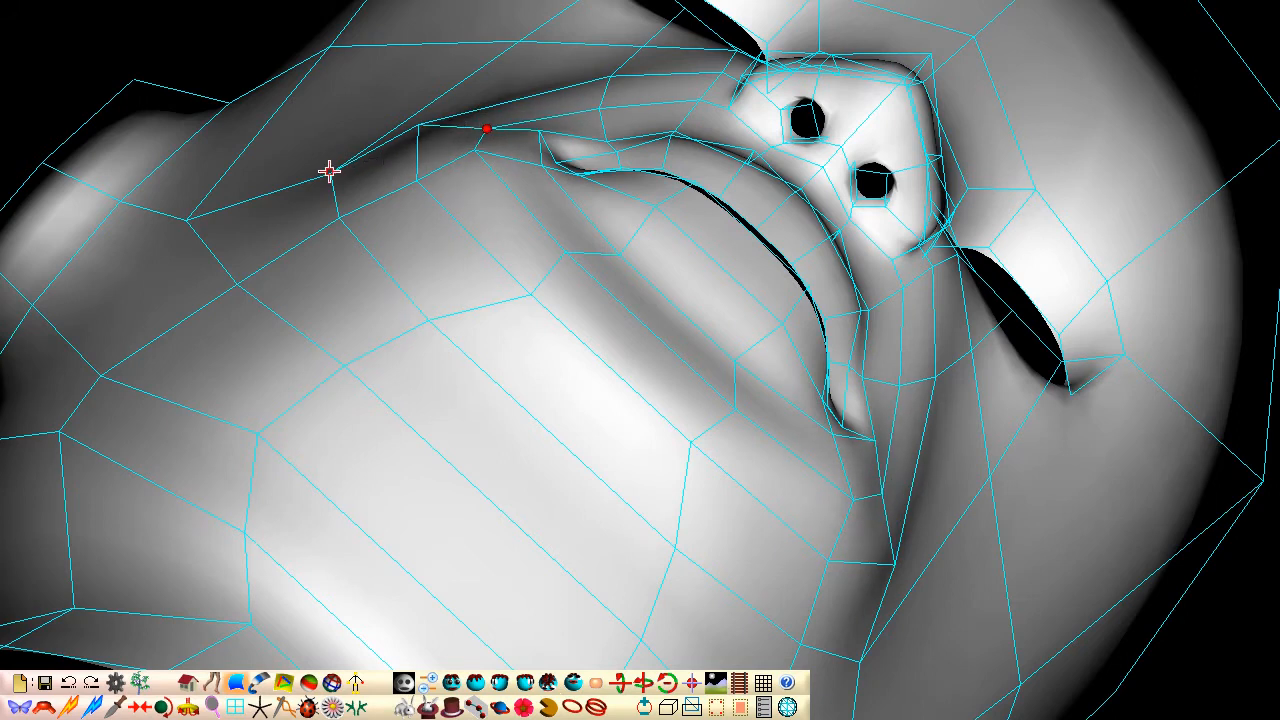
left_click_drag(330, 172, 330, 154)
left_click_drag(419, 125, 483, 168)
left_click_drag(983, 473, 1045, 503)
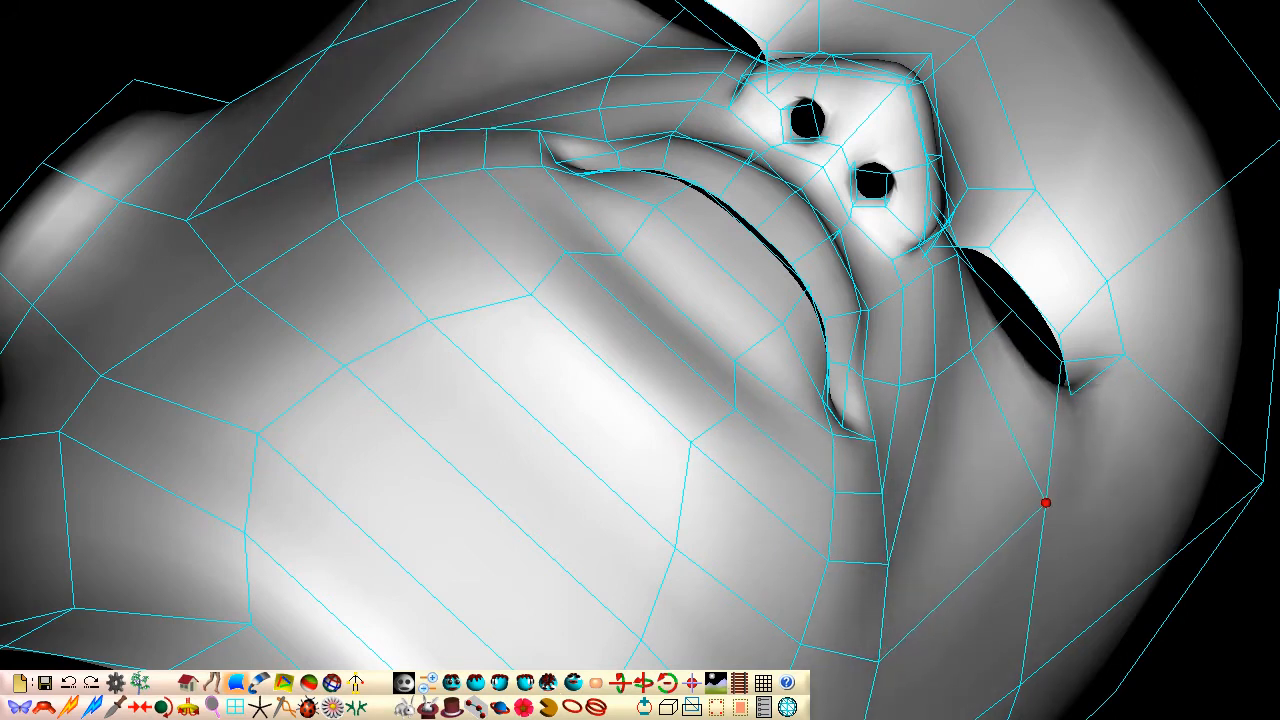
left_click_drag(971, 349, 1011, 362)
left_click_drag(935, 376, 903, 407)
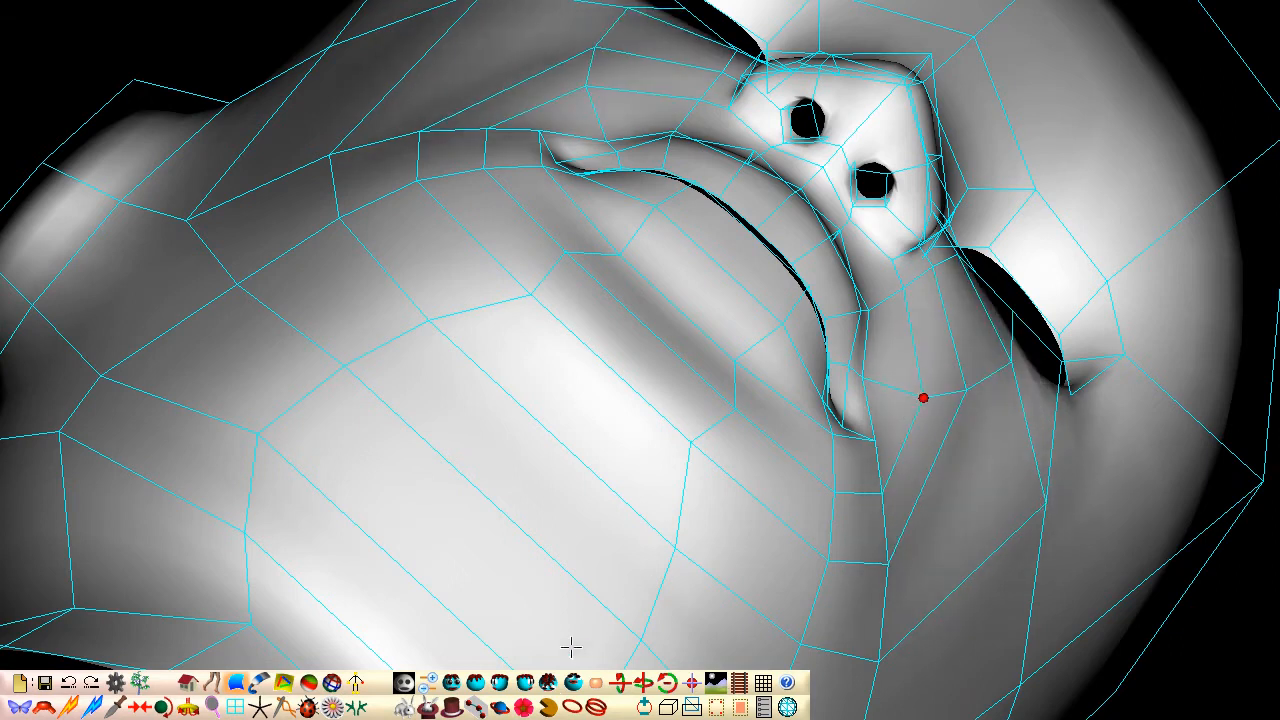
Step: In the side view, adjust the centre point of the upper lip's edge to fit against the lower lip
left_click(524, 682)
left_click(731, 334)
left_click_drag(757, 329, 847, 313)
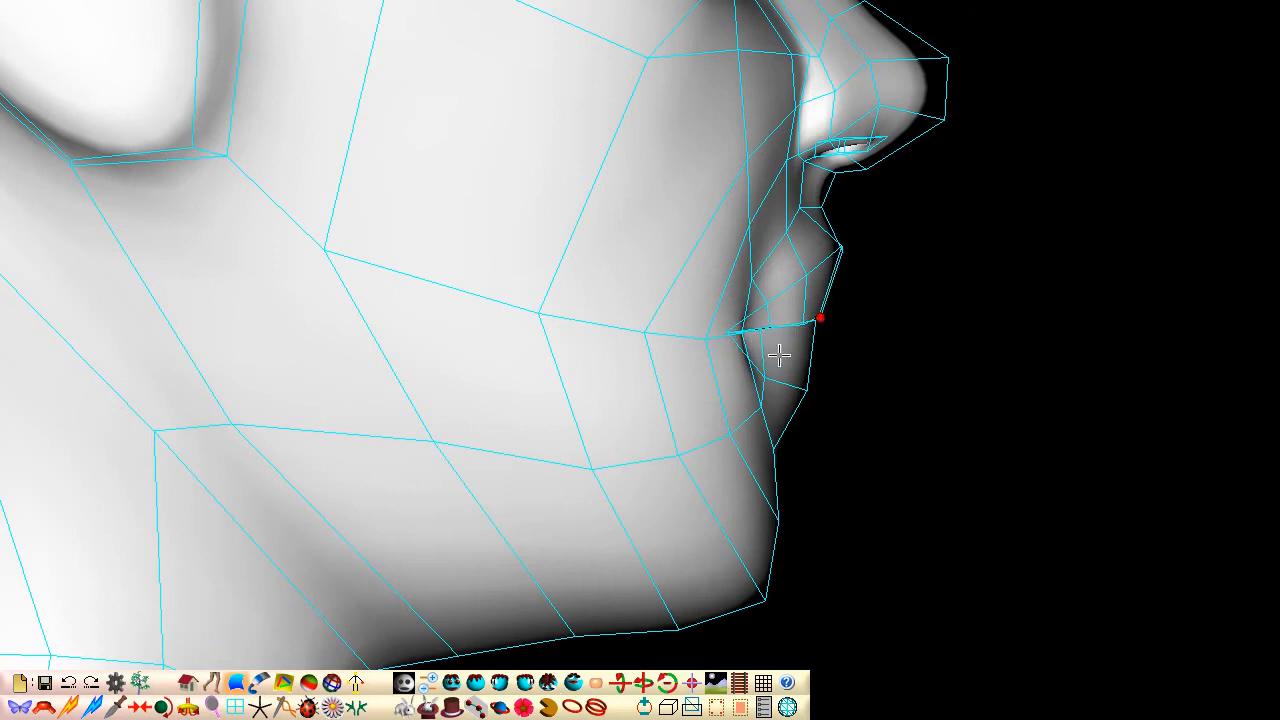
Step: Insert an edge loop around the mouth, close to the inner edges of both lips
left_click(451, 682)
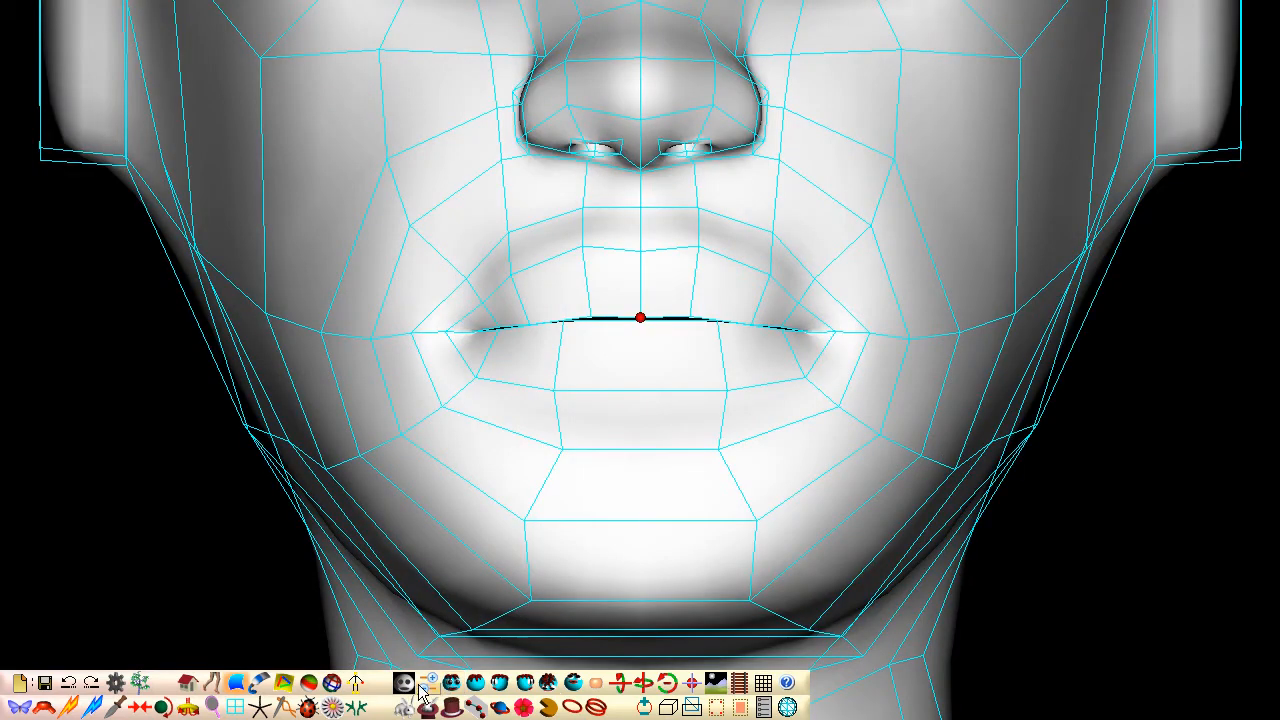
left_click(68, 707)
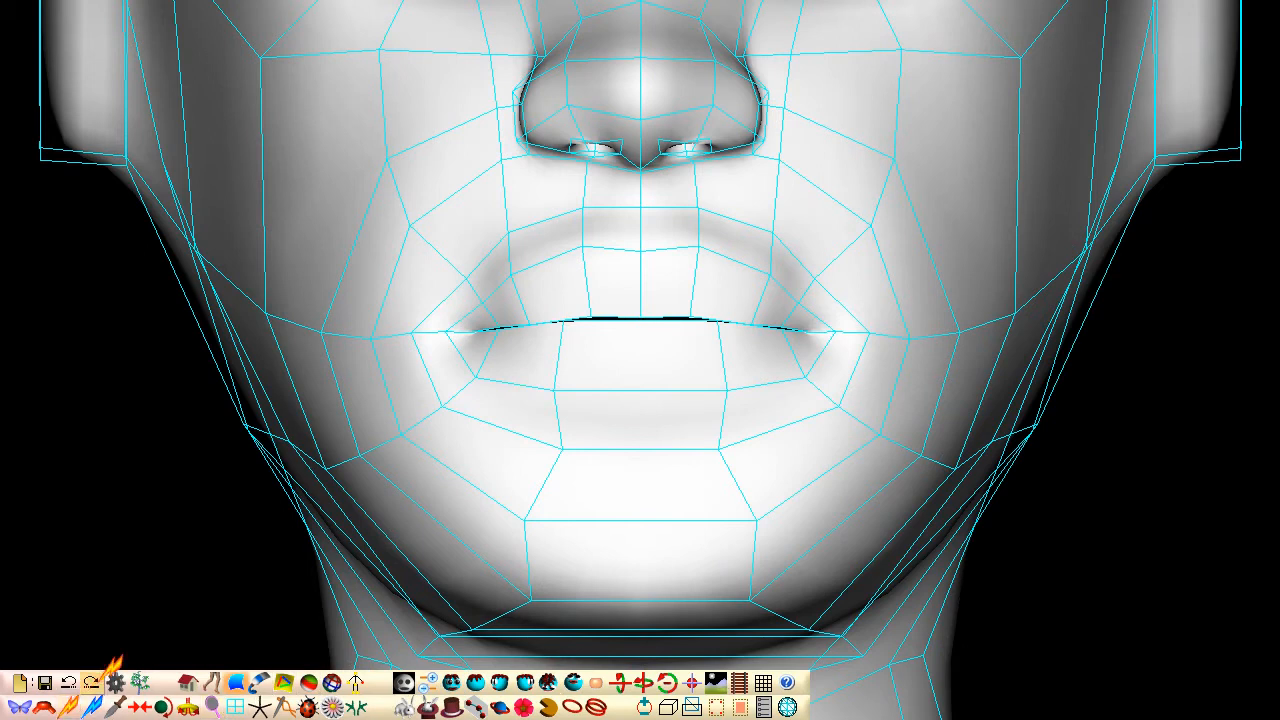
left_click(535, 350)
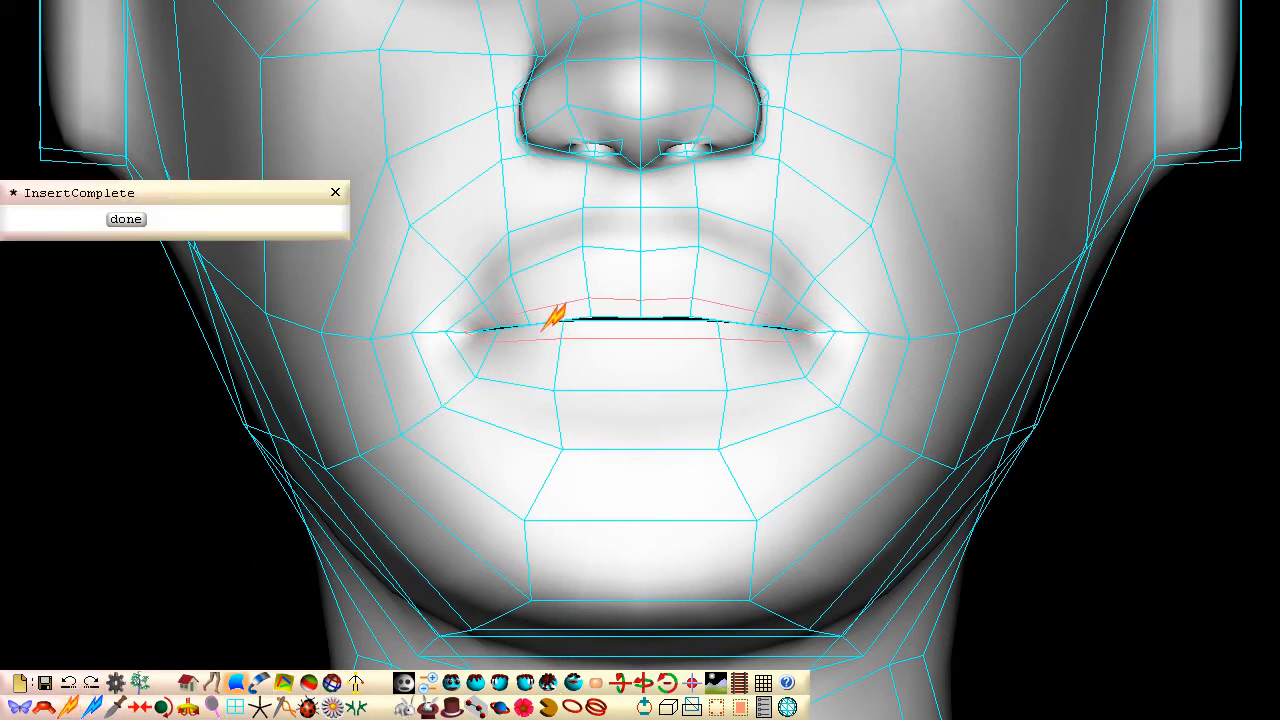
left_click(125, 219)
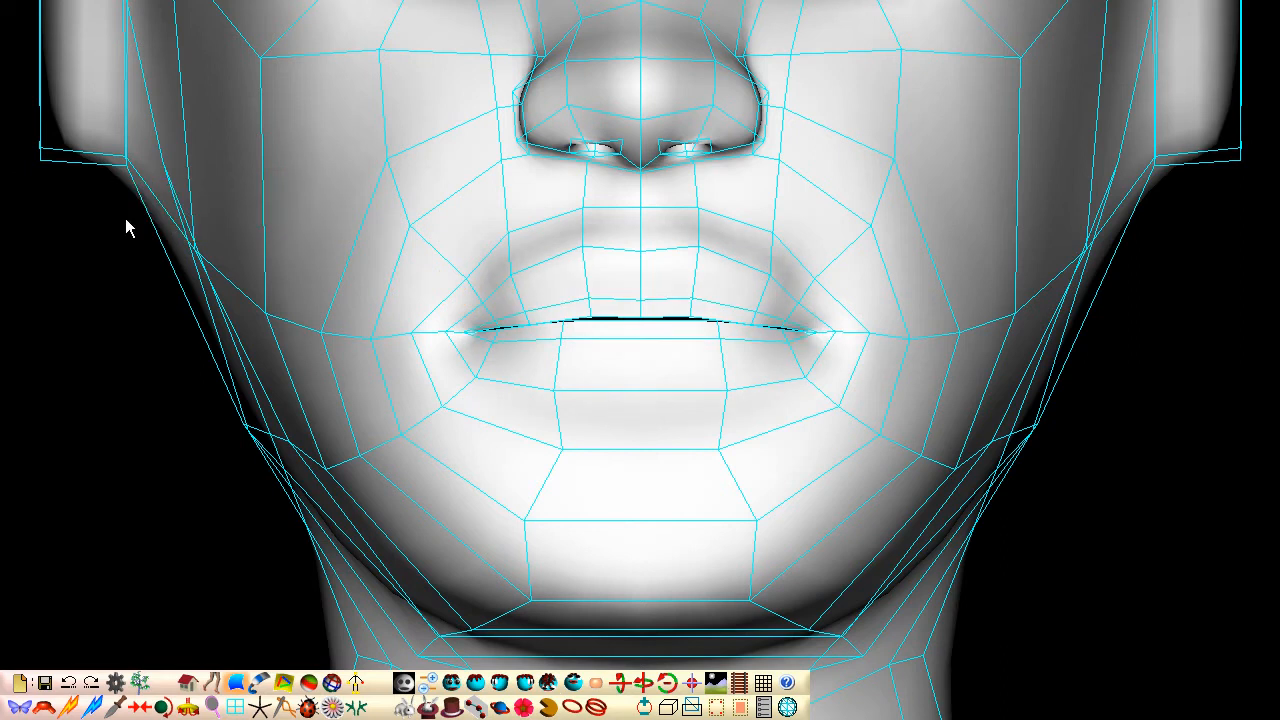
Step: Select the mouth opening's edge loop and push it back into the head in the side view
left_click(572, 705)
left_click(609, 322)
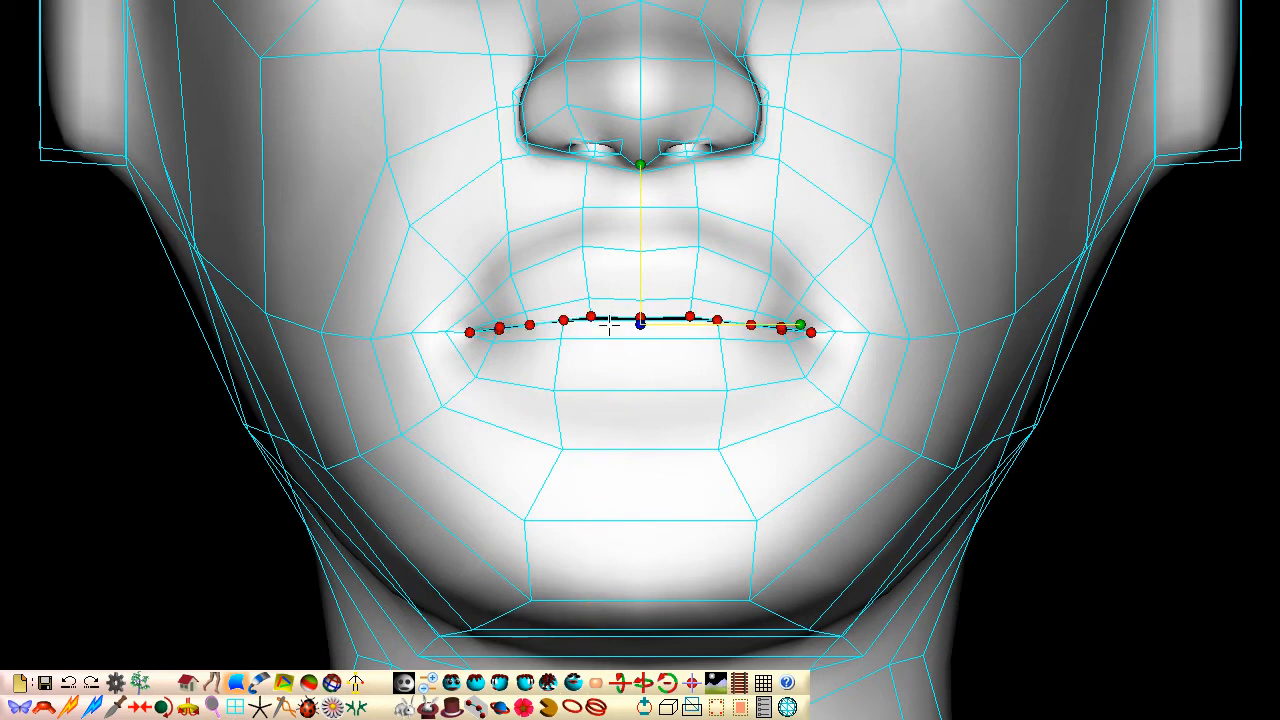
left_click(524, 683)
left_click_drag(760, 327, 685, 345)
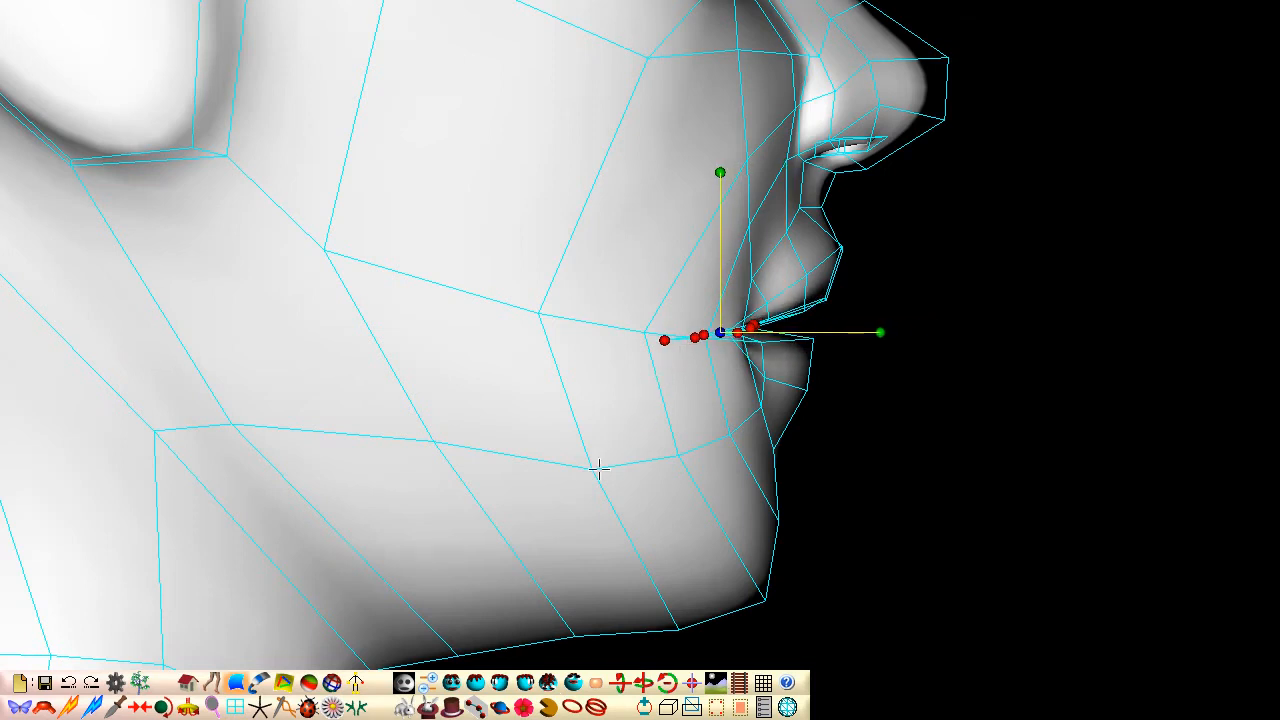
left_click(451, 683)
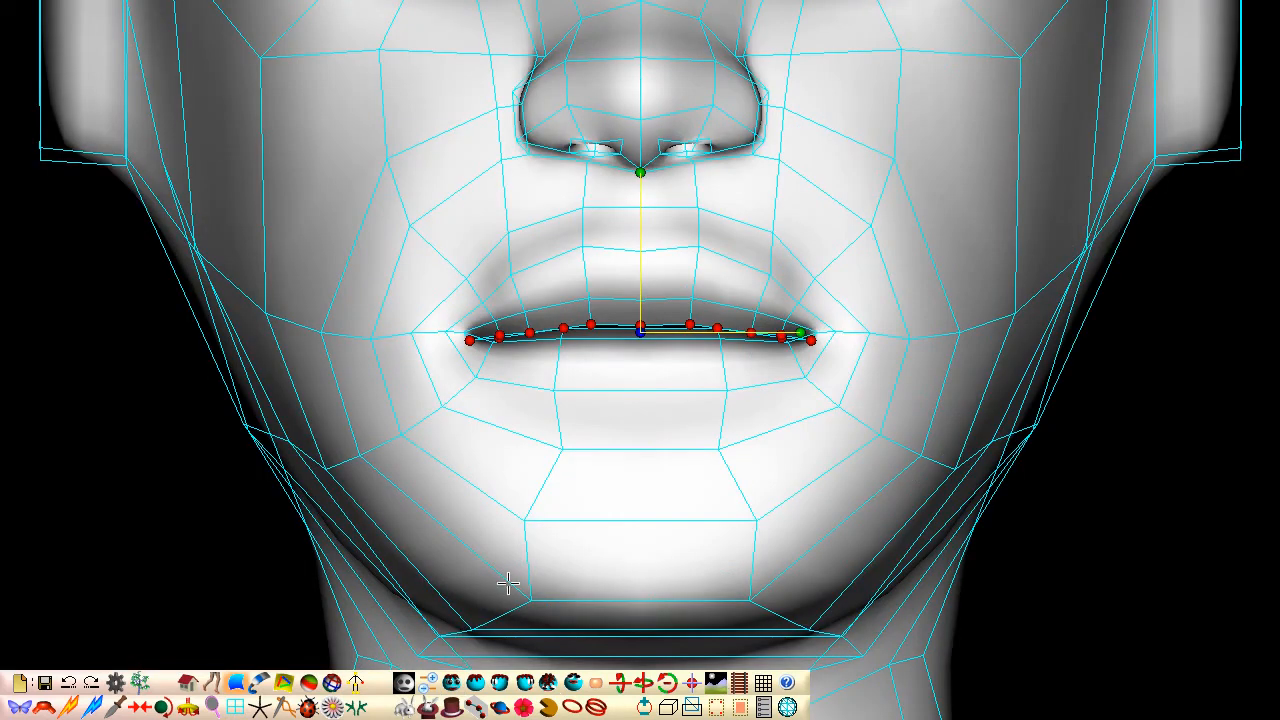
Step: Insert another edge loop on the inward-turned surface just inside the lips
middle_click_drag(639, 359, 640, 361)
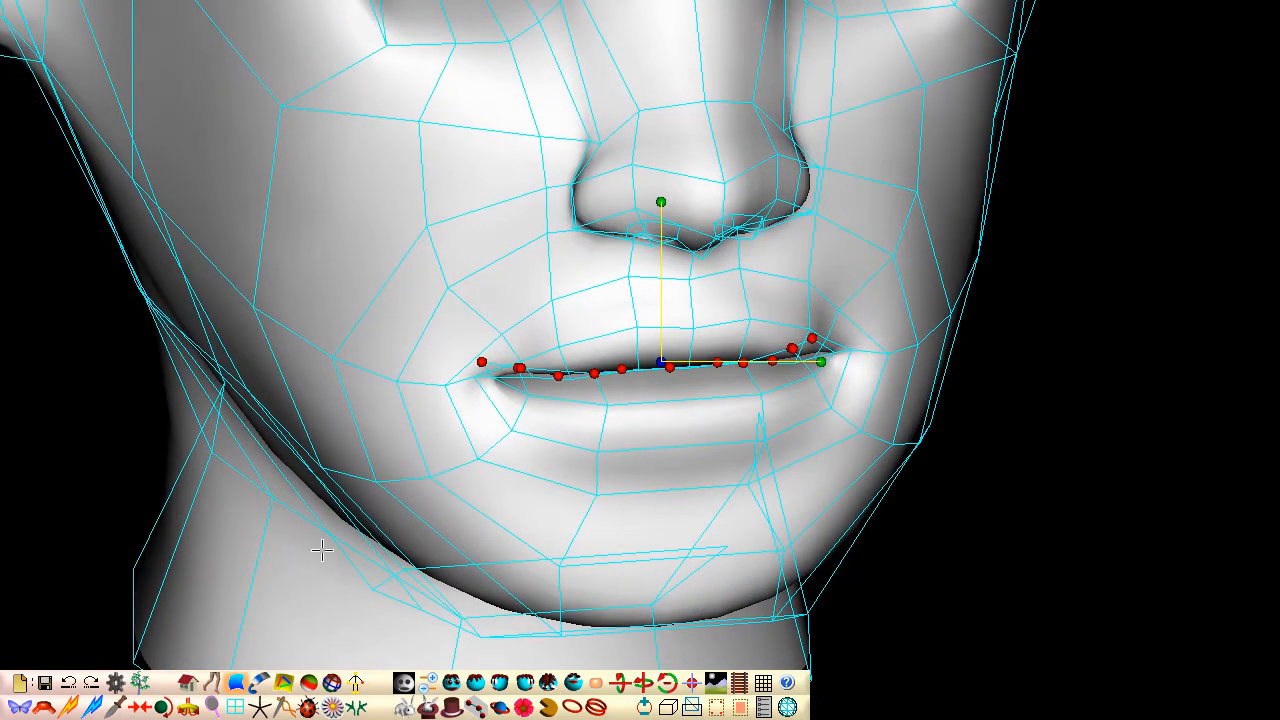
left_click(68, 707)
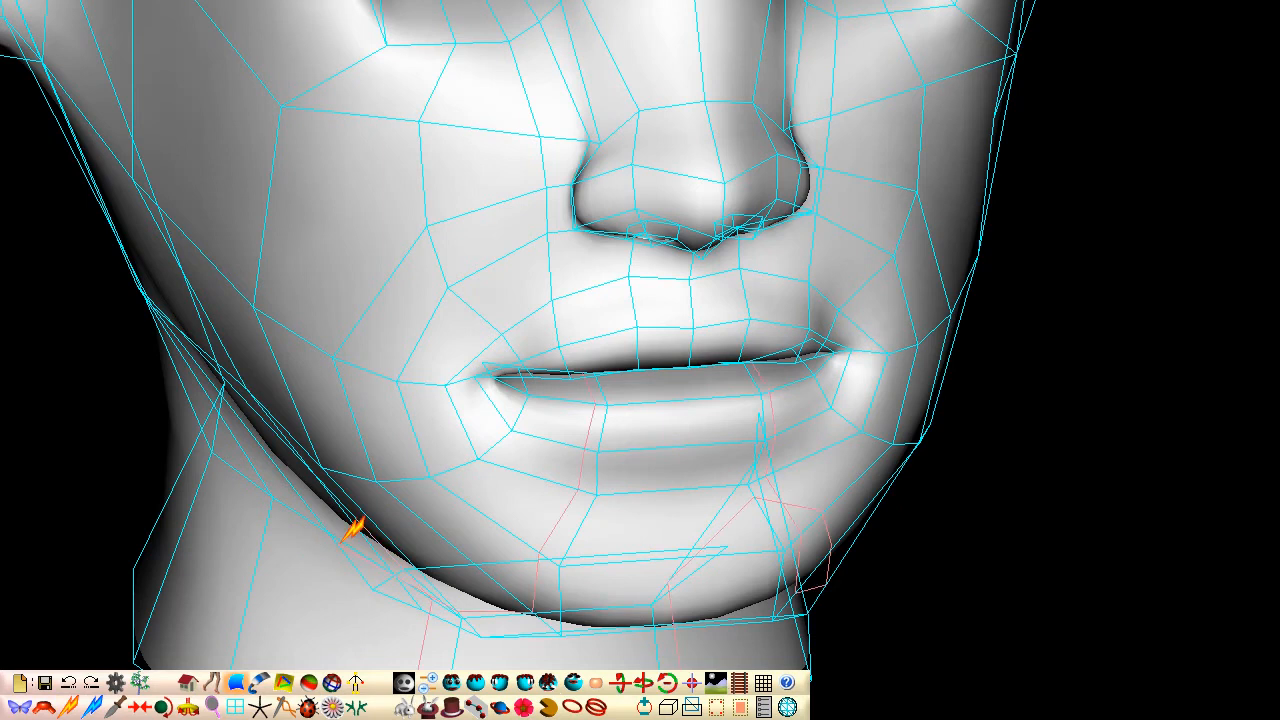
left_click(608, 374)
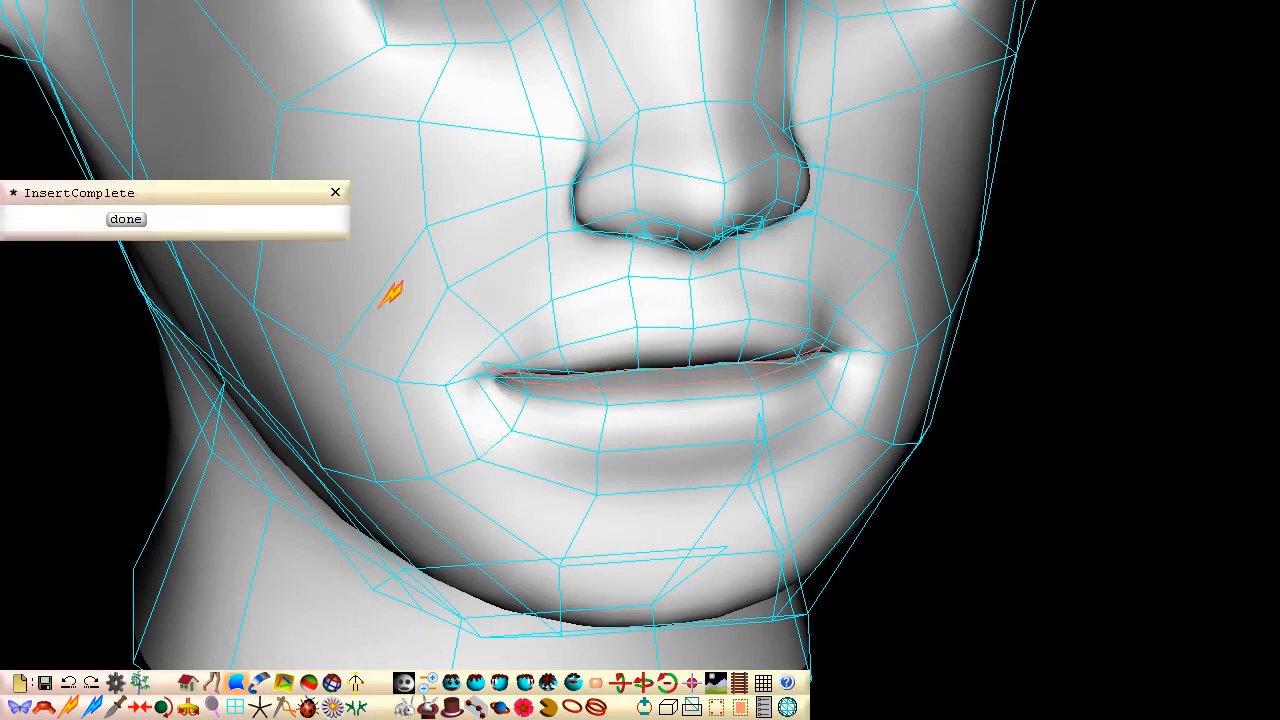
left_click(126, 219)
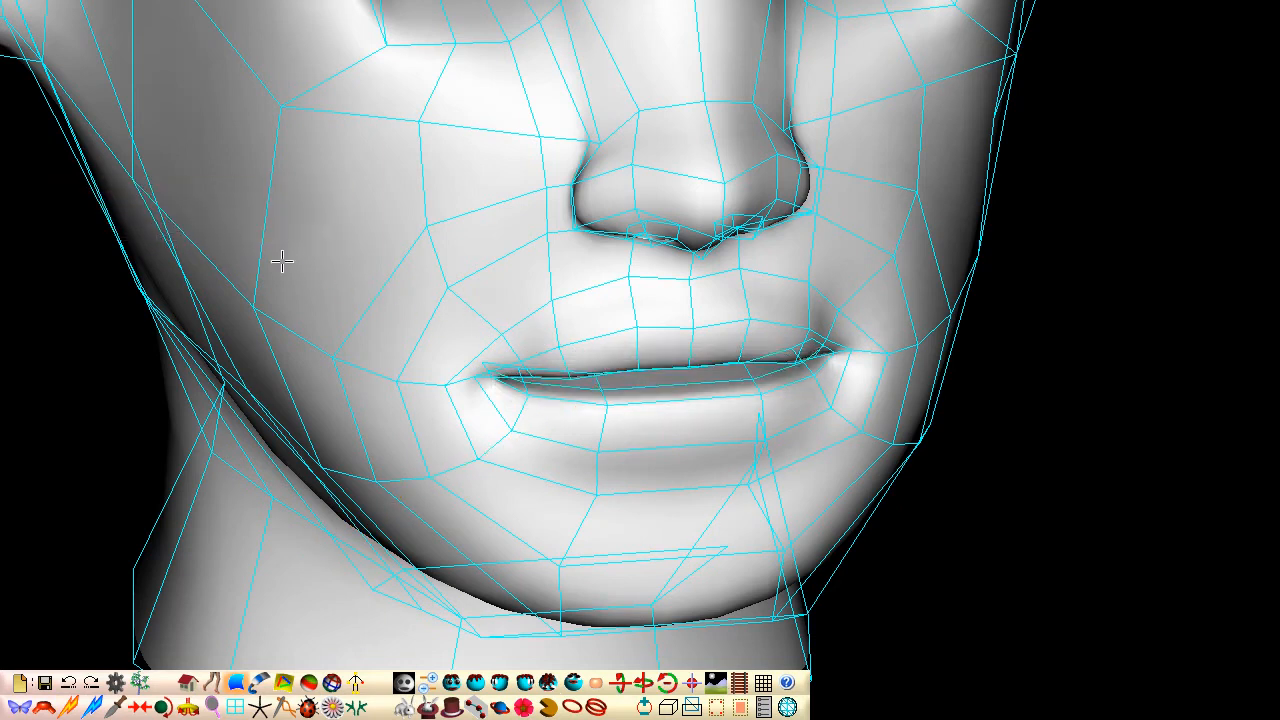
Step: Select the edge loop just inside the lips and move its points in the front view to close the gap between the lips
middle_click_drag(639, 359, 639, 362)
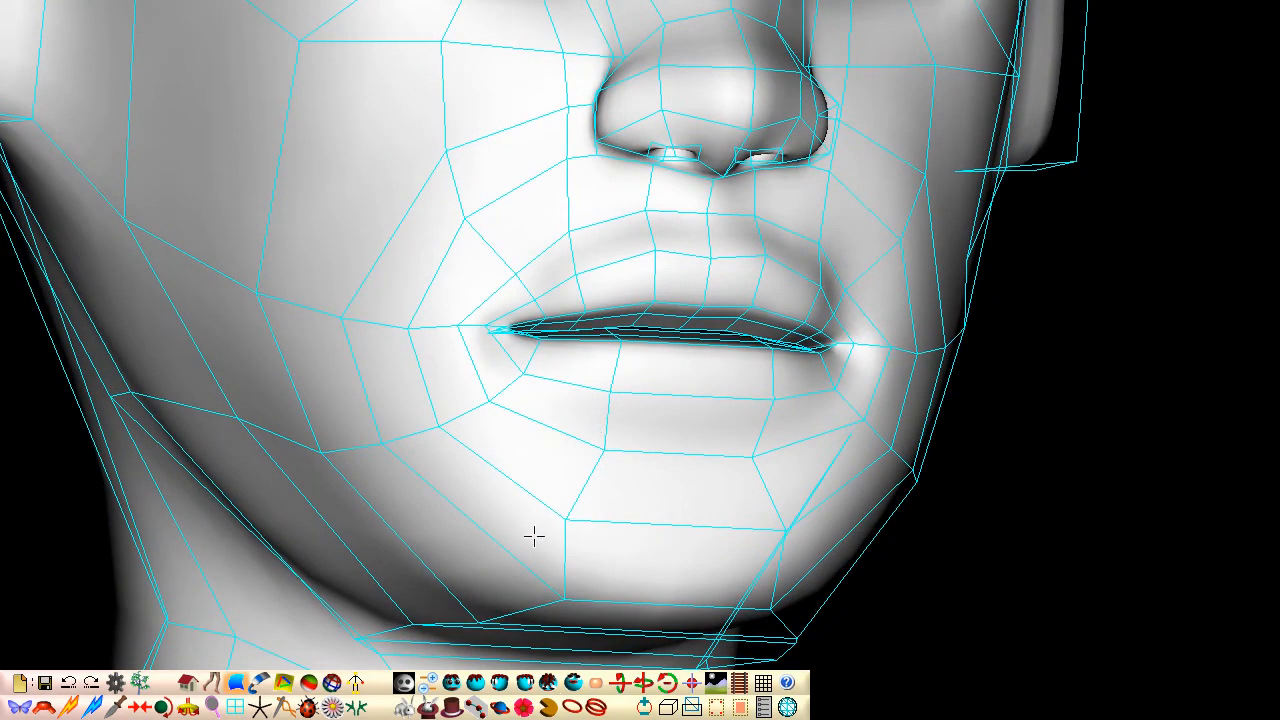
left_click(452, 682)
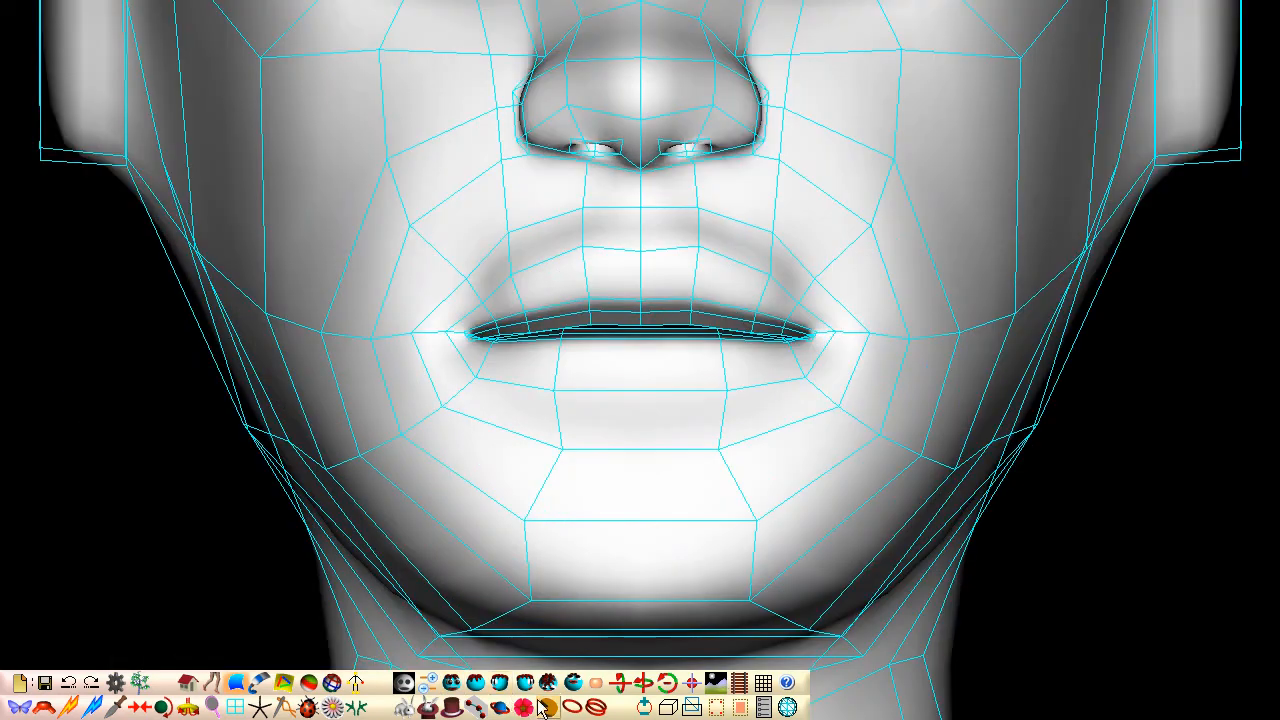
left_click(572, 708)
left_click(613, 311)
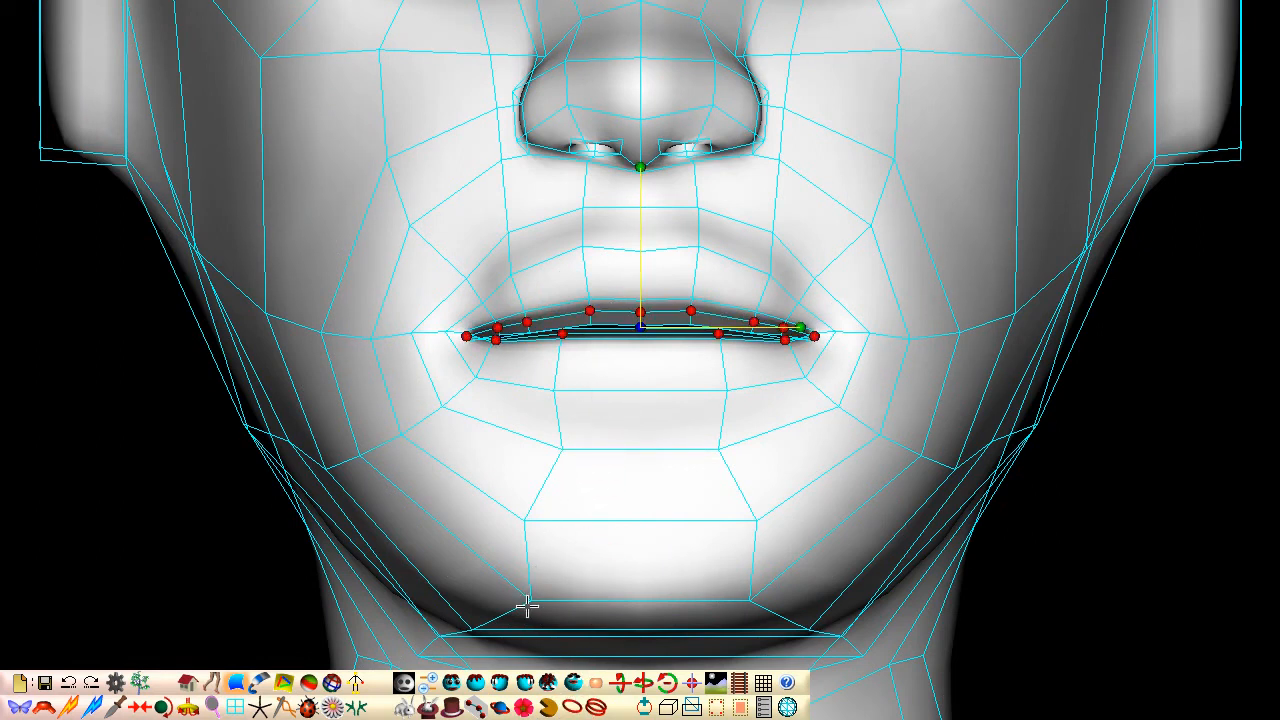
left_click(500, 707)
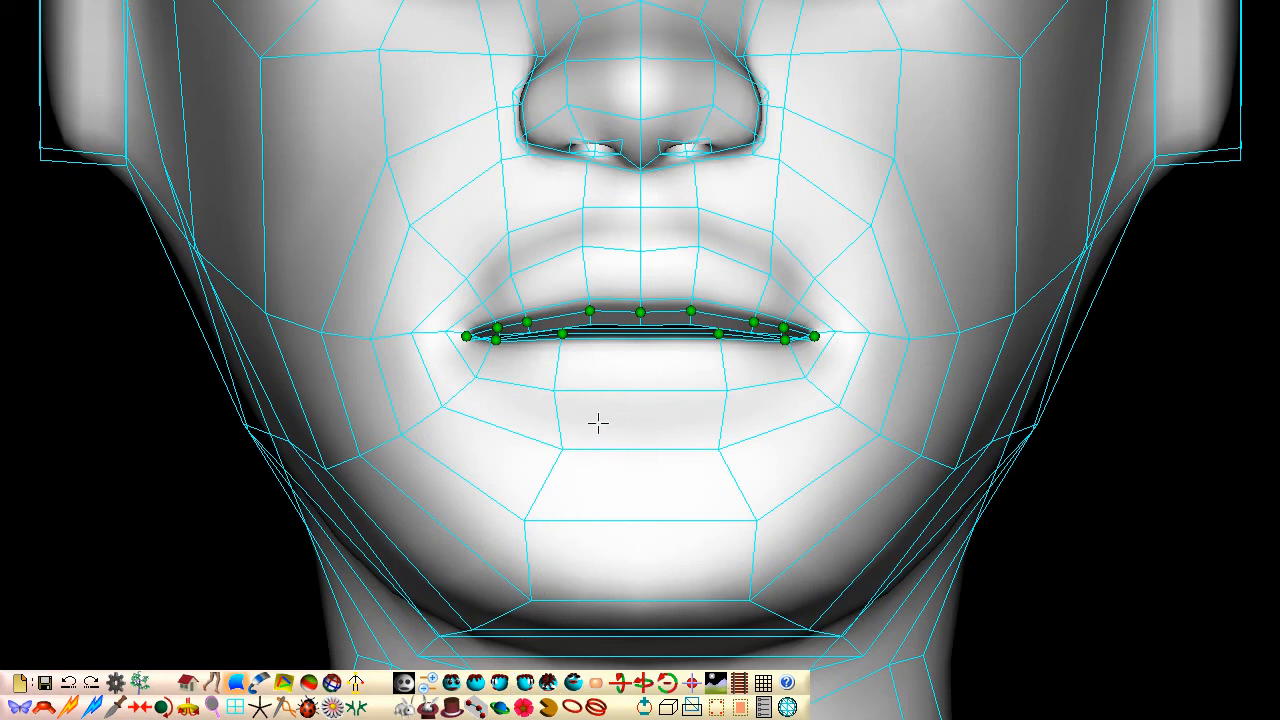
left_click_drag(638, 310, 486, 318)
left_click_drag(560, 332, 565, 311)
Step: Move the cheekbone point below the outer corner of the eye outward and slightly down in the front view
scroll(564, 310, "down", 6)
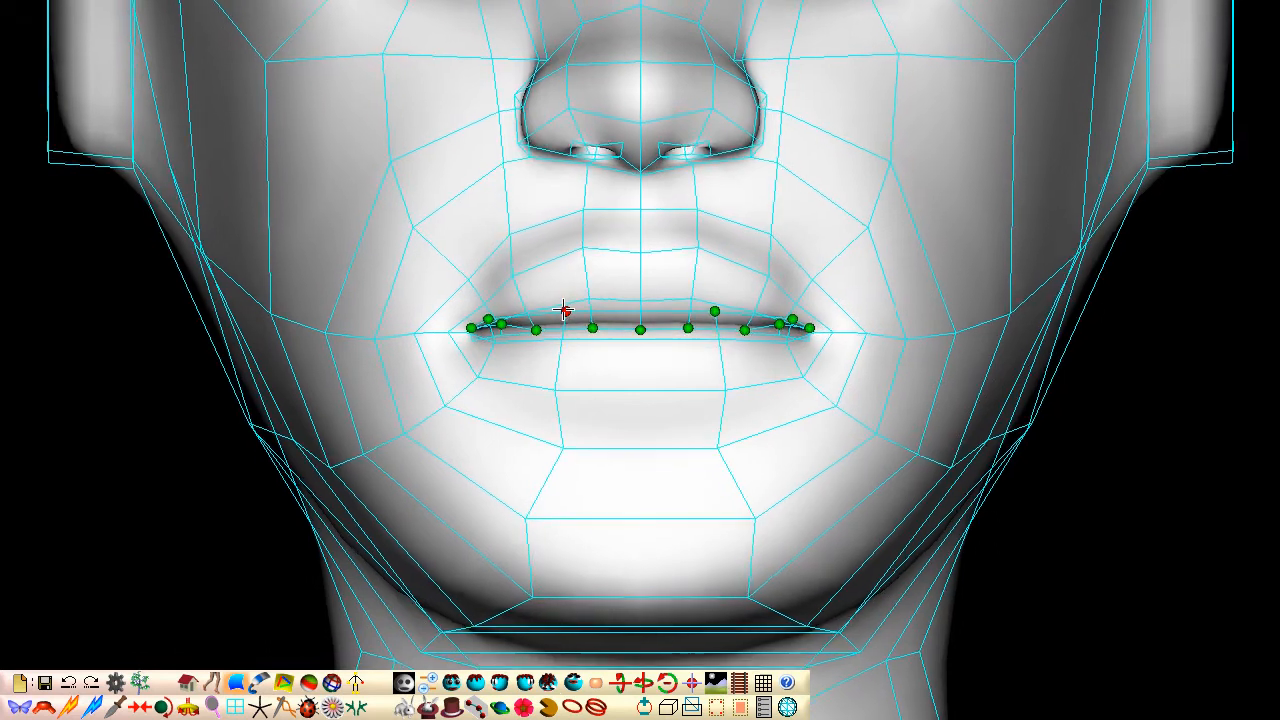
scroll(563, 309, "down", 1)
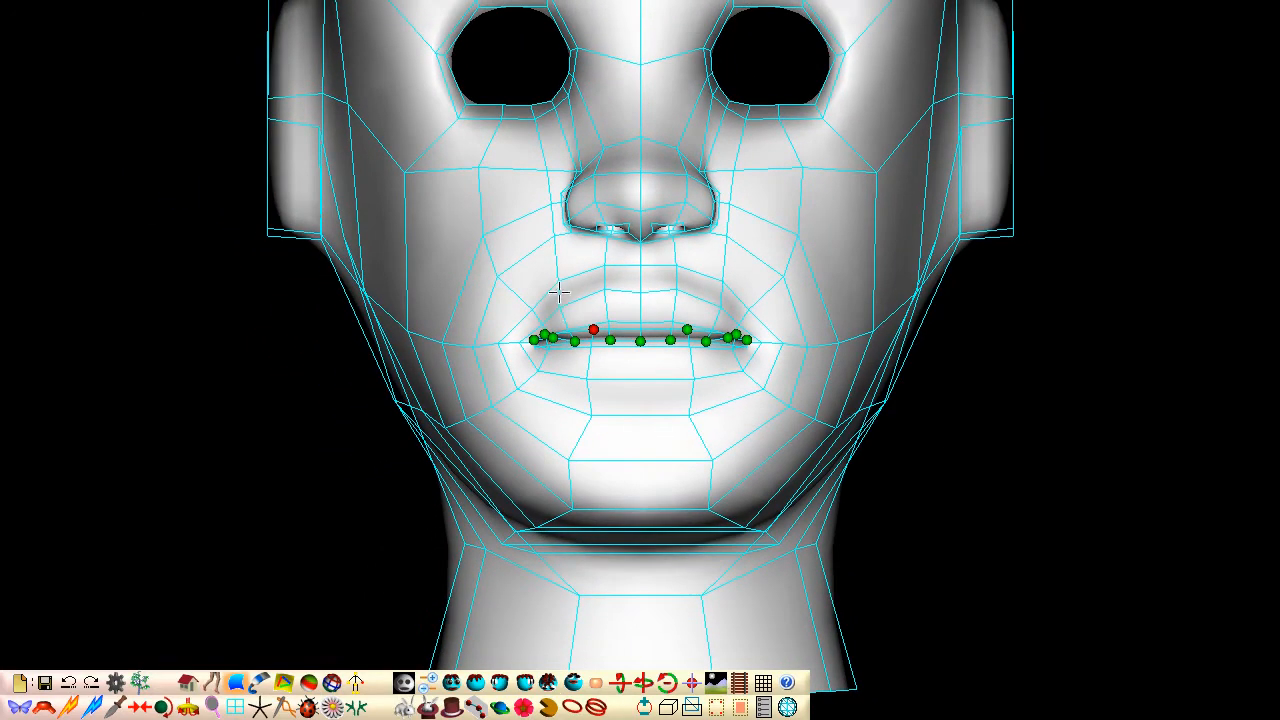
middle_click_drag(520, 60, 521, 302)
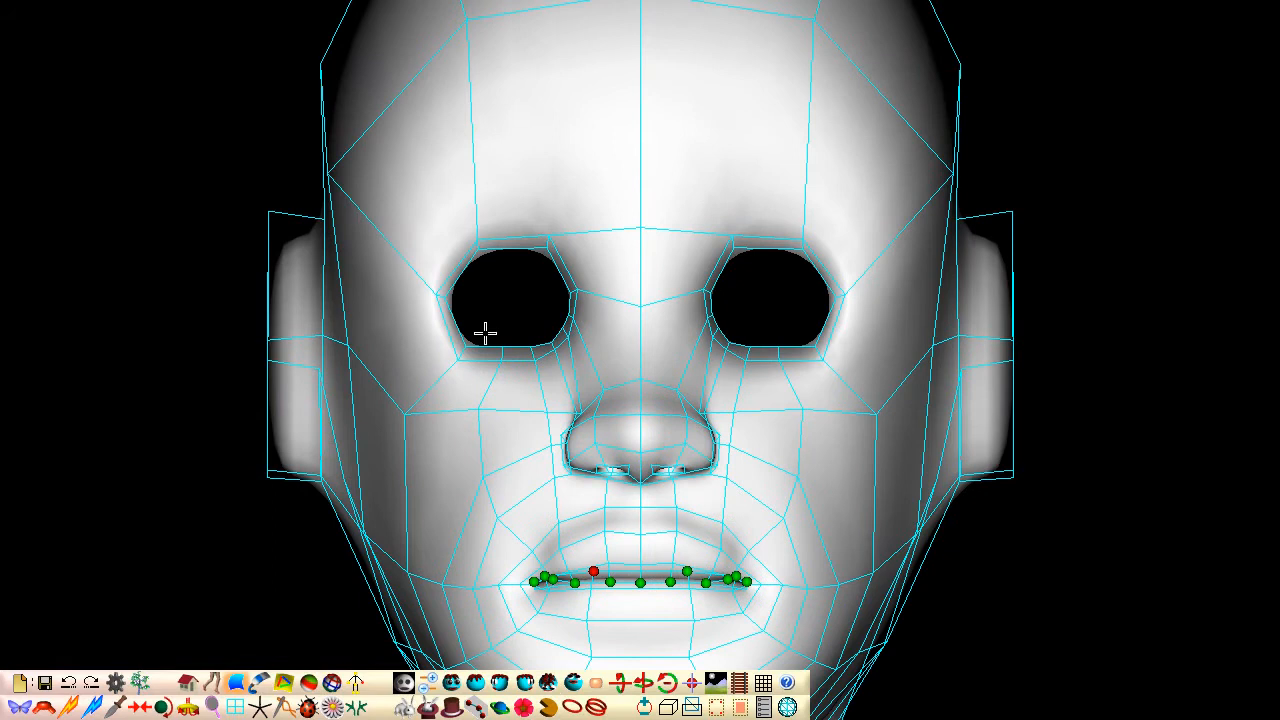
left_click(390, 422)
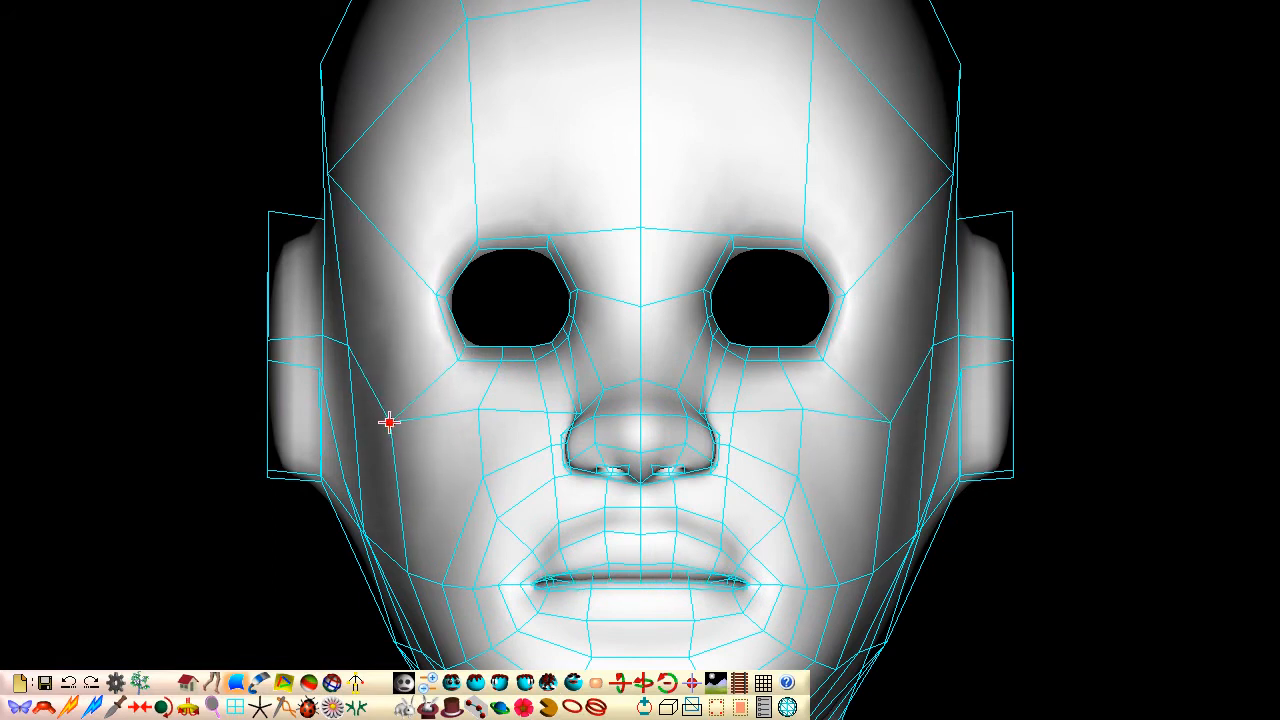
Step: Insert an edge loop around the eye sockets and reposition its outer, brow and inner upper points in the front view
left_click(69, 707)
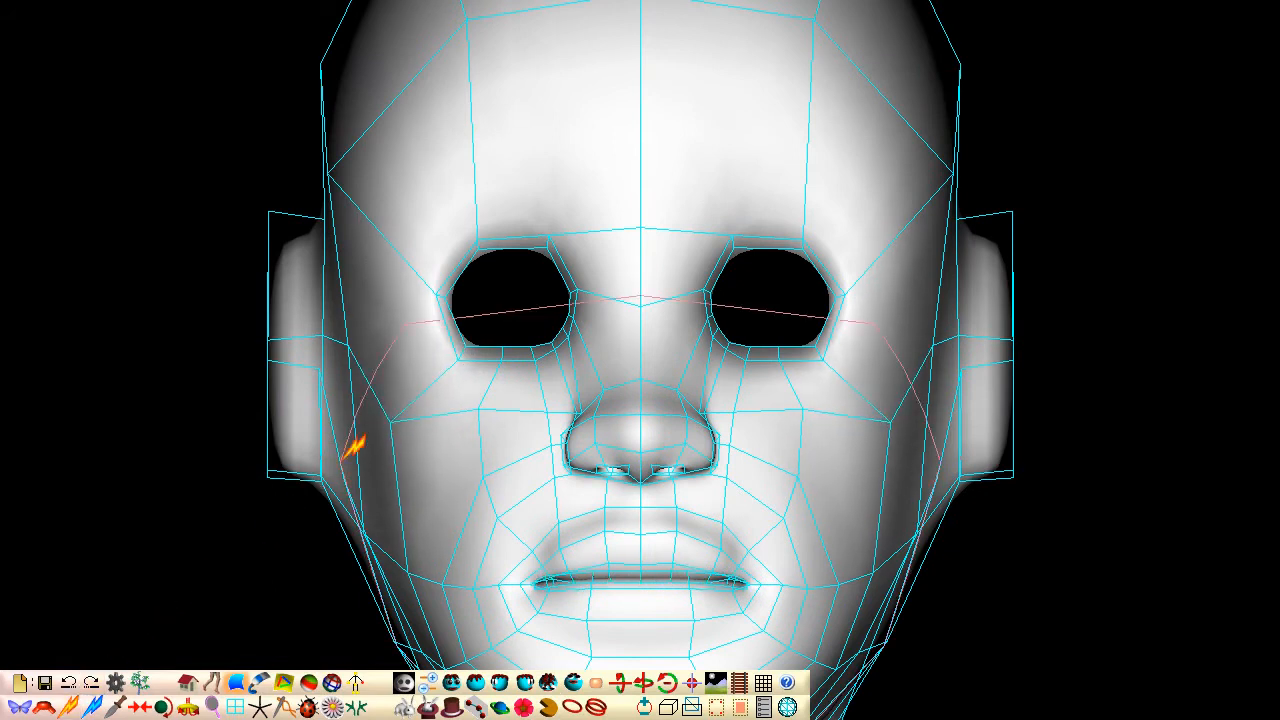
left_click(433, 381)
left_click(126, 219)
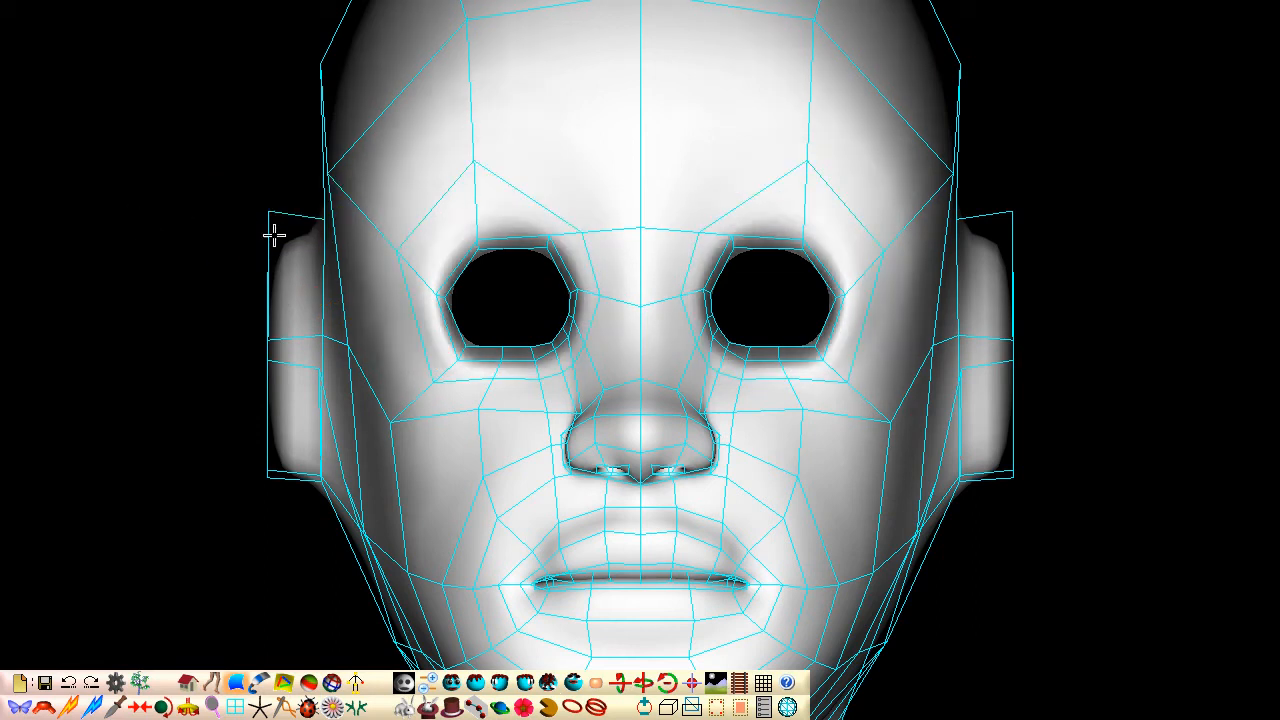
left_click_drag(396, 252, 395, 280)
left_click_drag(471, 164, 471, 186)
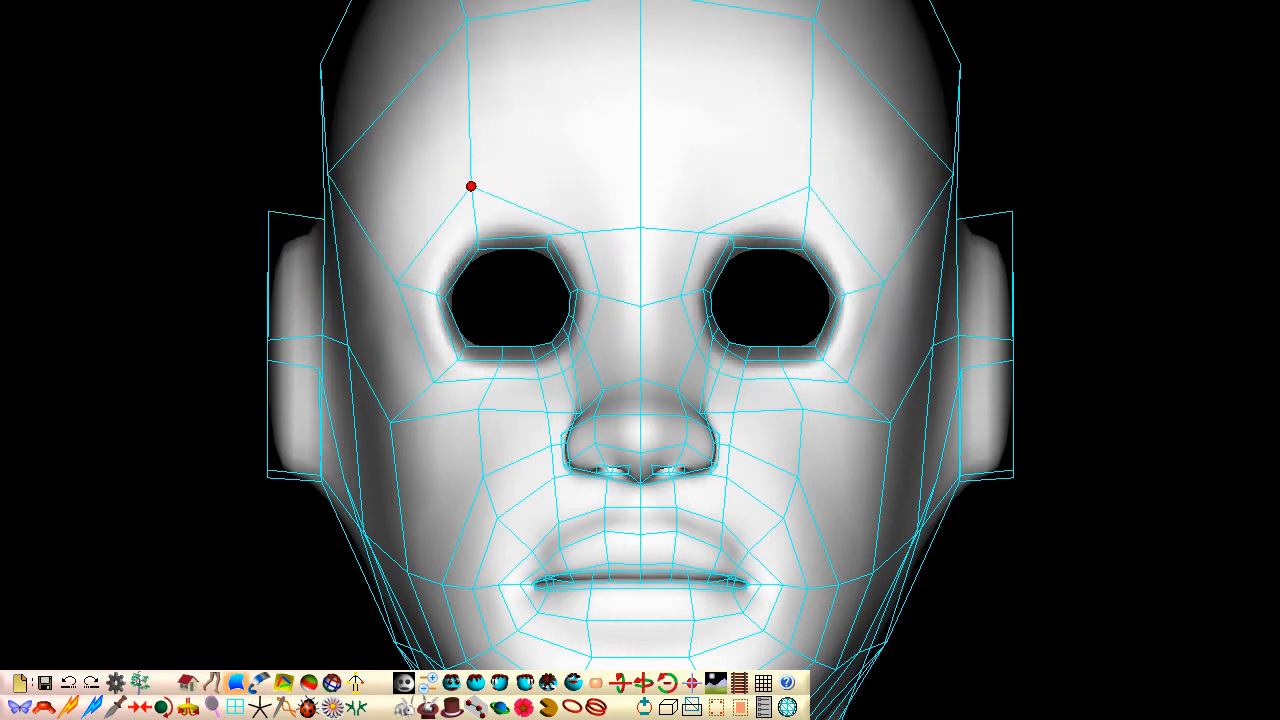
left_click_drag(582, 232, 583, 207)
Step: Rotate the head sideways and shift the cheek point beside the nose slightly forward
middle_click_drag(583, 207, 586, 210)
left_click_drag(731, 337, 746, 332)
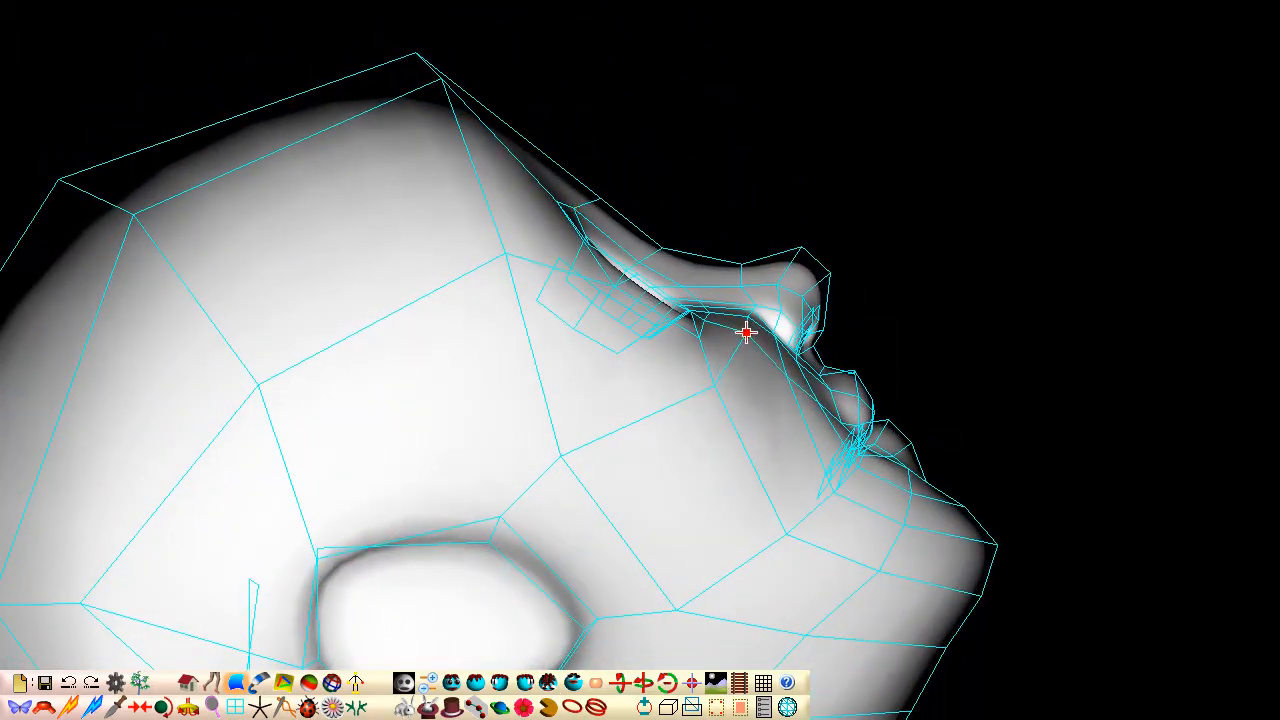
middle_click_drag(745, 335, 747, 336)
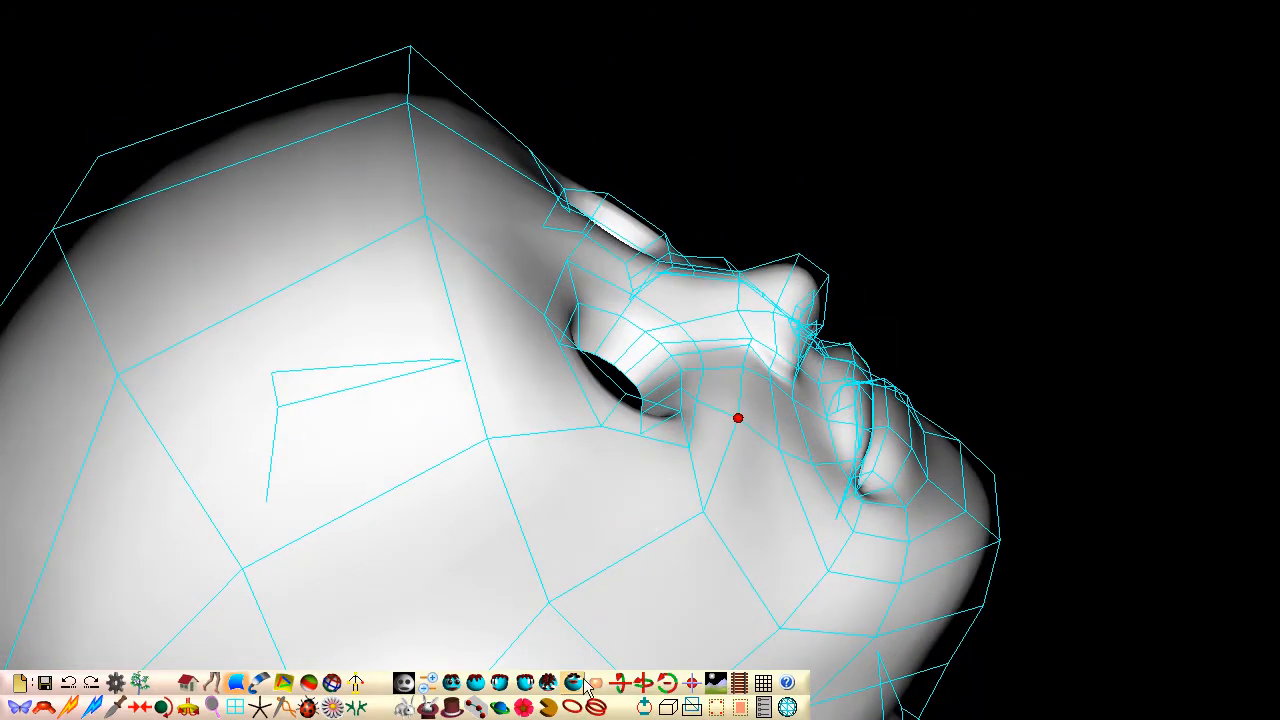
Step: Select the edge loop around the eye opening and adjust one of its points in another view
left_click(623, 337)
left_click(501, 708)
left_click(525, 686)
left_click_drag(694, 359, 680, 359)
middle_click_drag(680, 359, 676, 360)
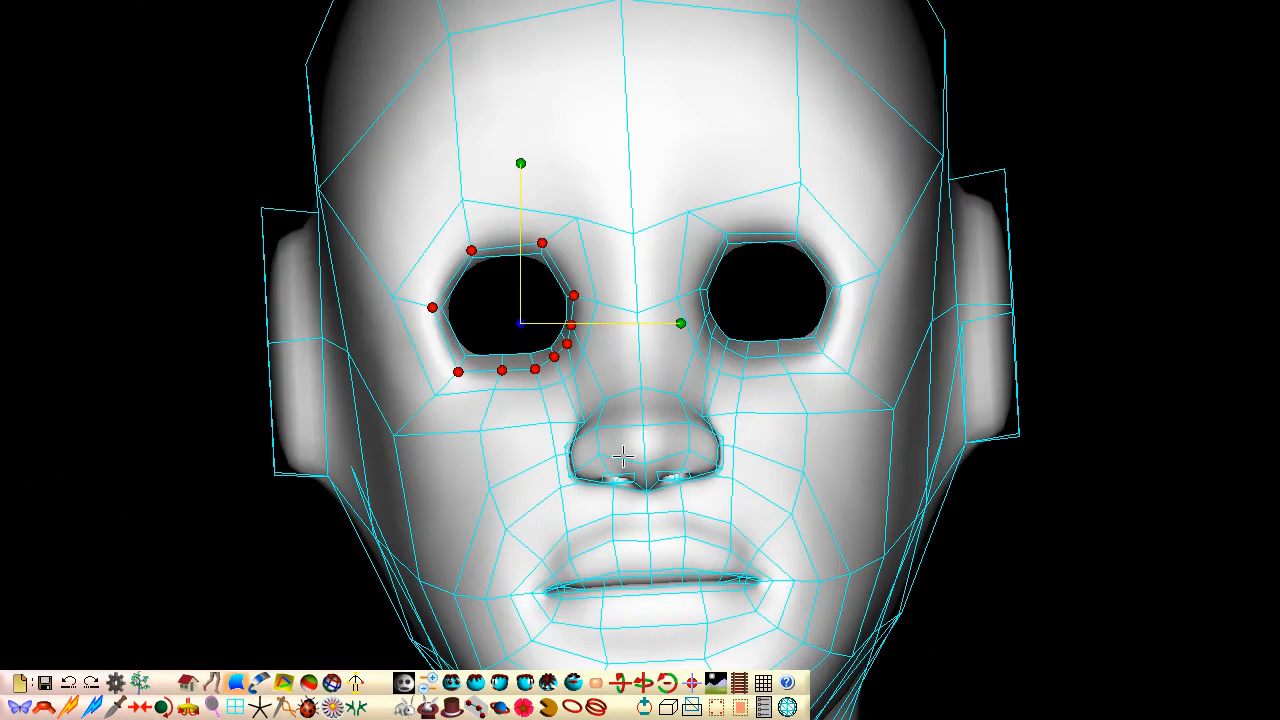
Step: Reshape the ear outline in the side view by moving the points along its upper and back edges
left_click(500, 685)
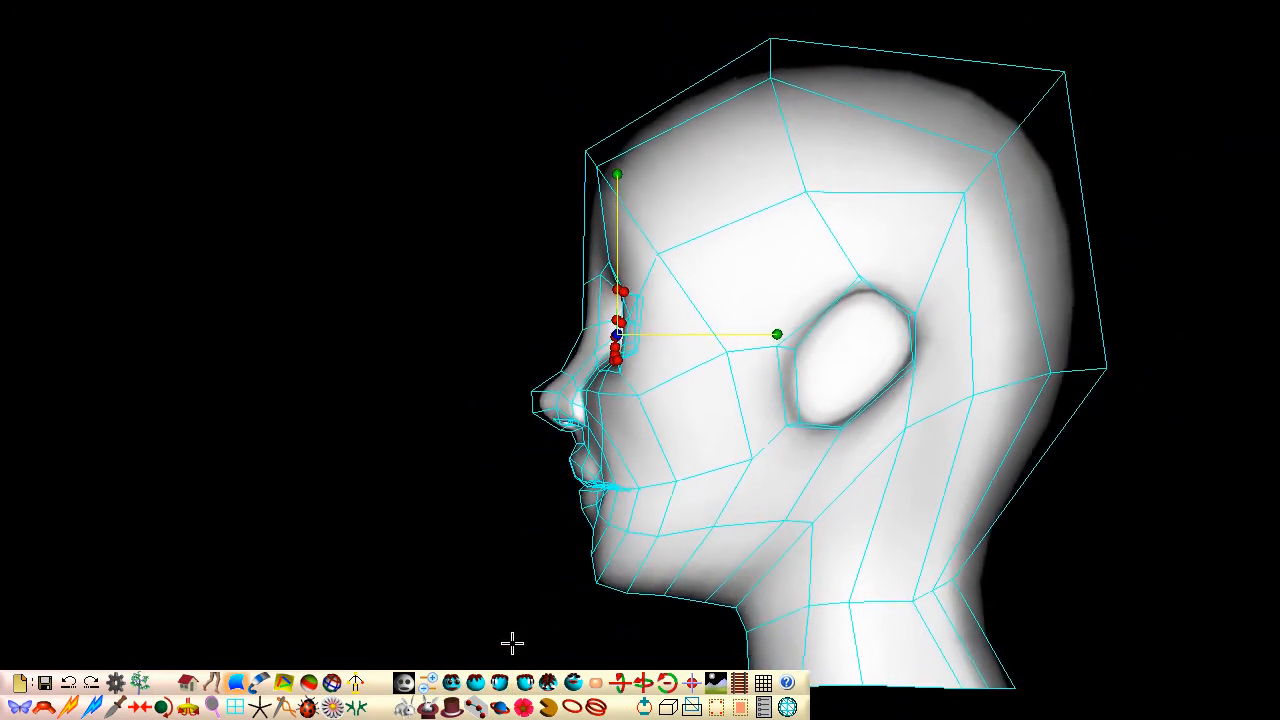
left_click_drag(803, 360, 794, 392)
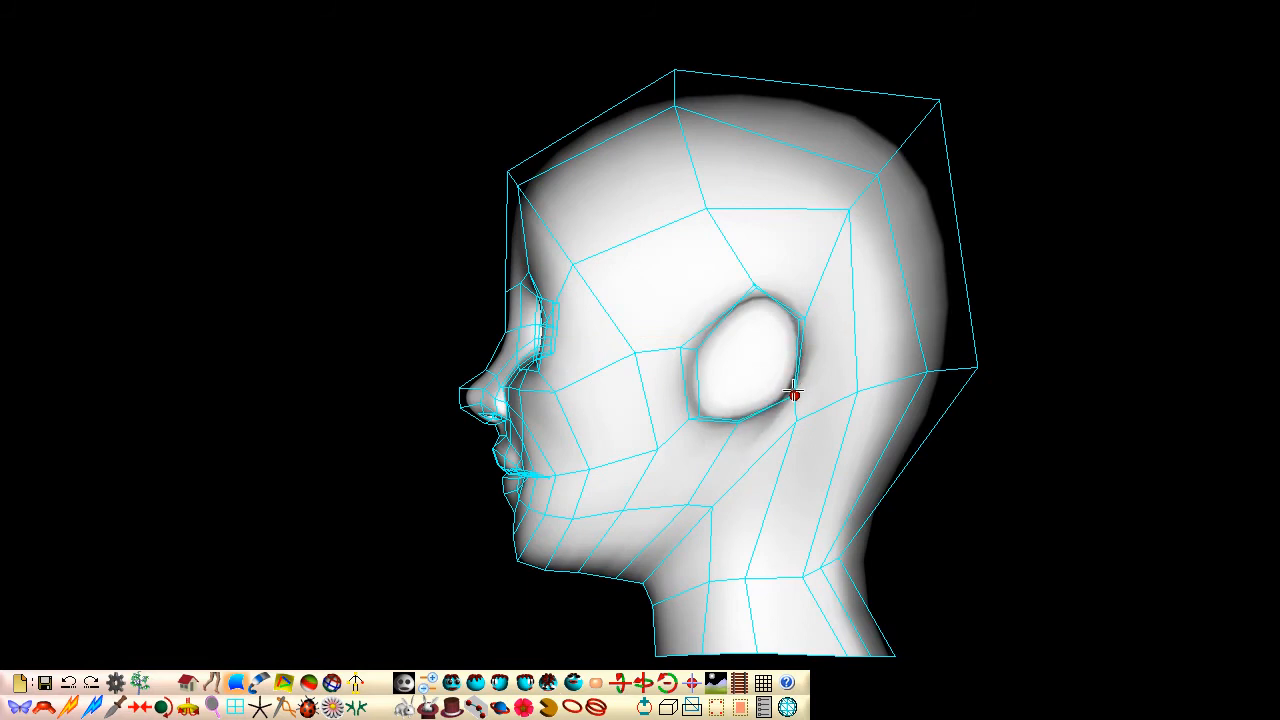
left_click_drag(805, 318, 729, 311)
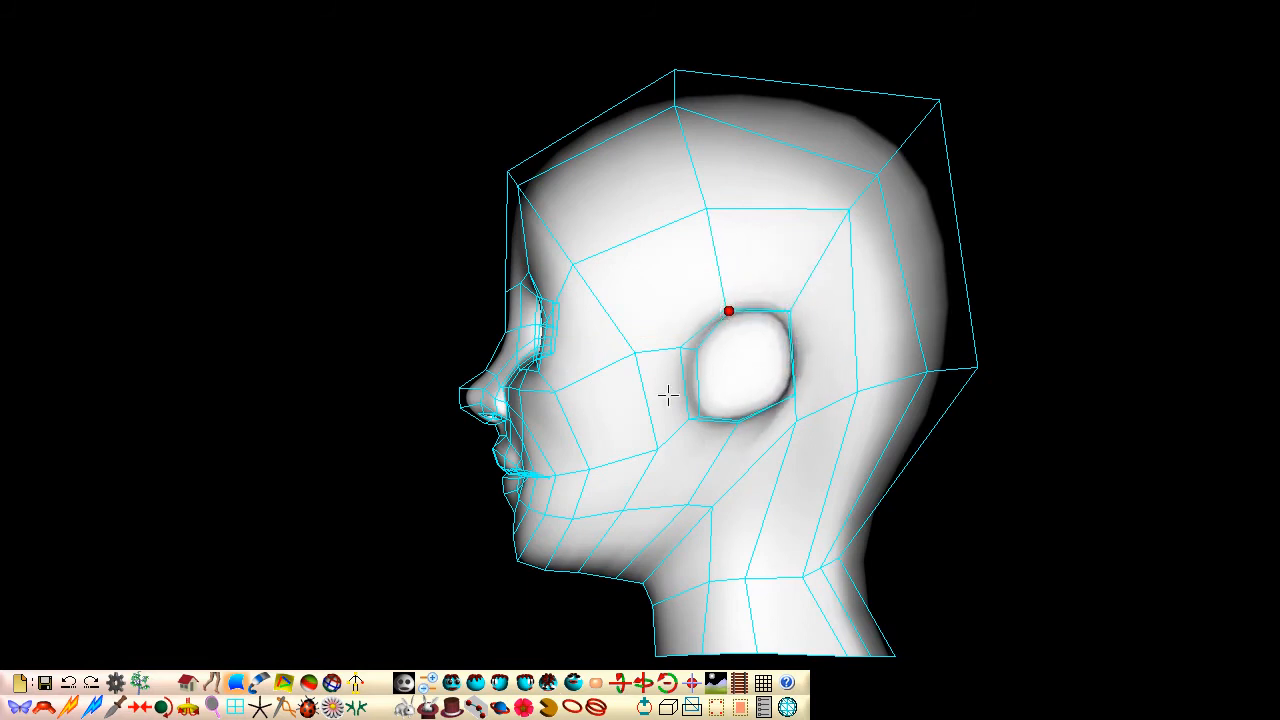
Step: Round out the back of the skull in the back view by moving the crown, side and behind-the-ear points outward
left_click(476, 682)
left_click_drag(519, 173, 525, 127)
left_click_drag(501, 209, 475, 237)
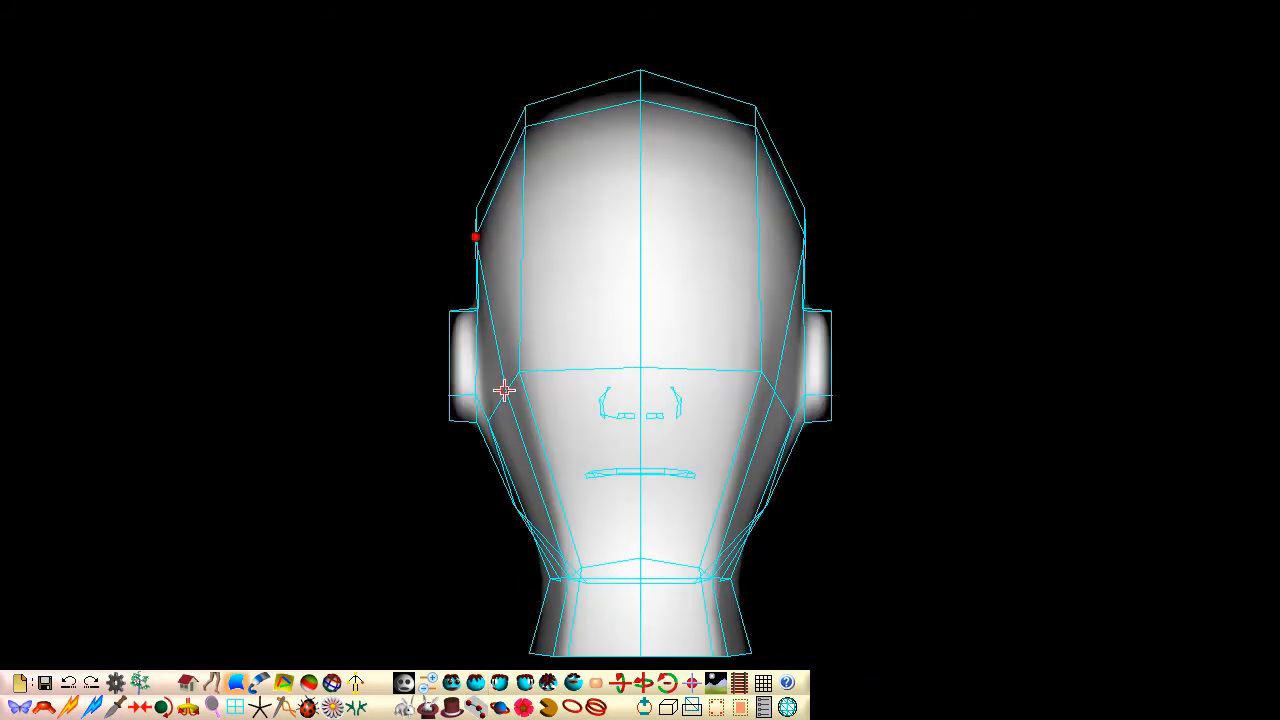
left_click_drag(503, 391, 493, 401)
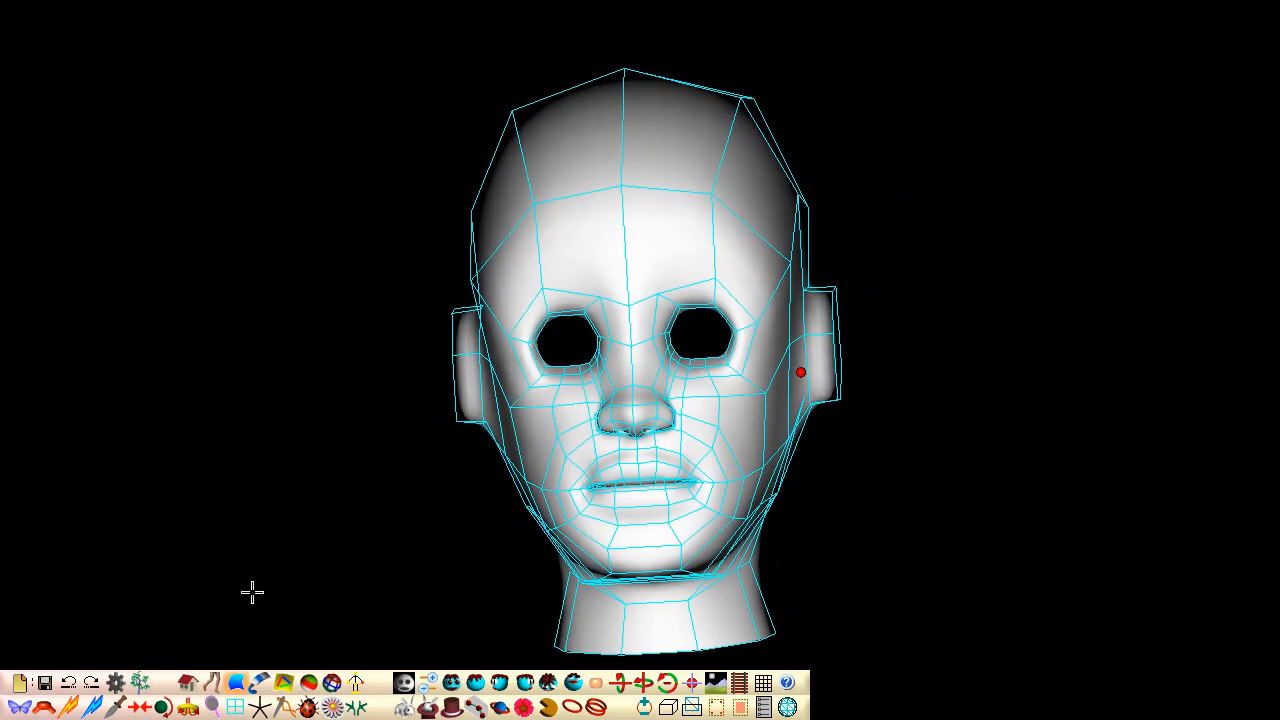
Step: Insert an edge loop around each ear block, close to its outer face
left_click(69, 707)
left_click(826, 382)
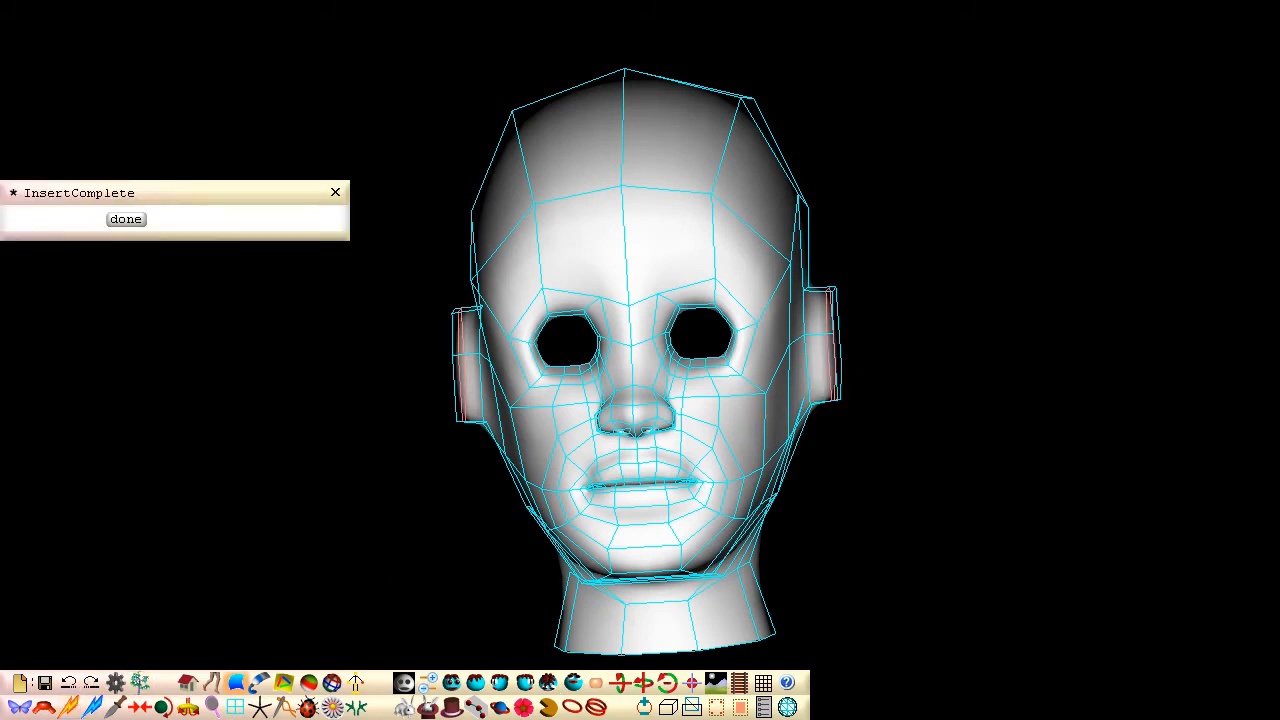
left_click(126, 220)
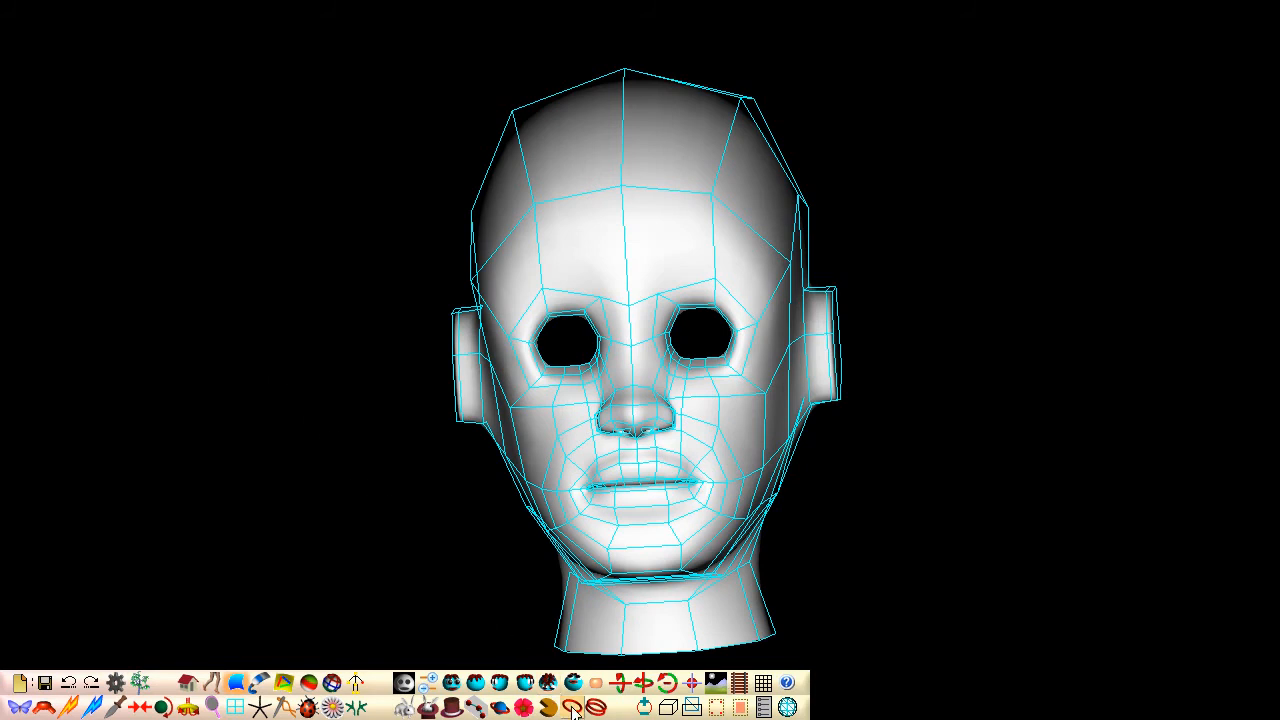
Step: Select the ear's outermost edge loop, shrink it to about a third in both directions, and shift it slightly backward in the side view
left_click(836, 336)
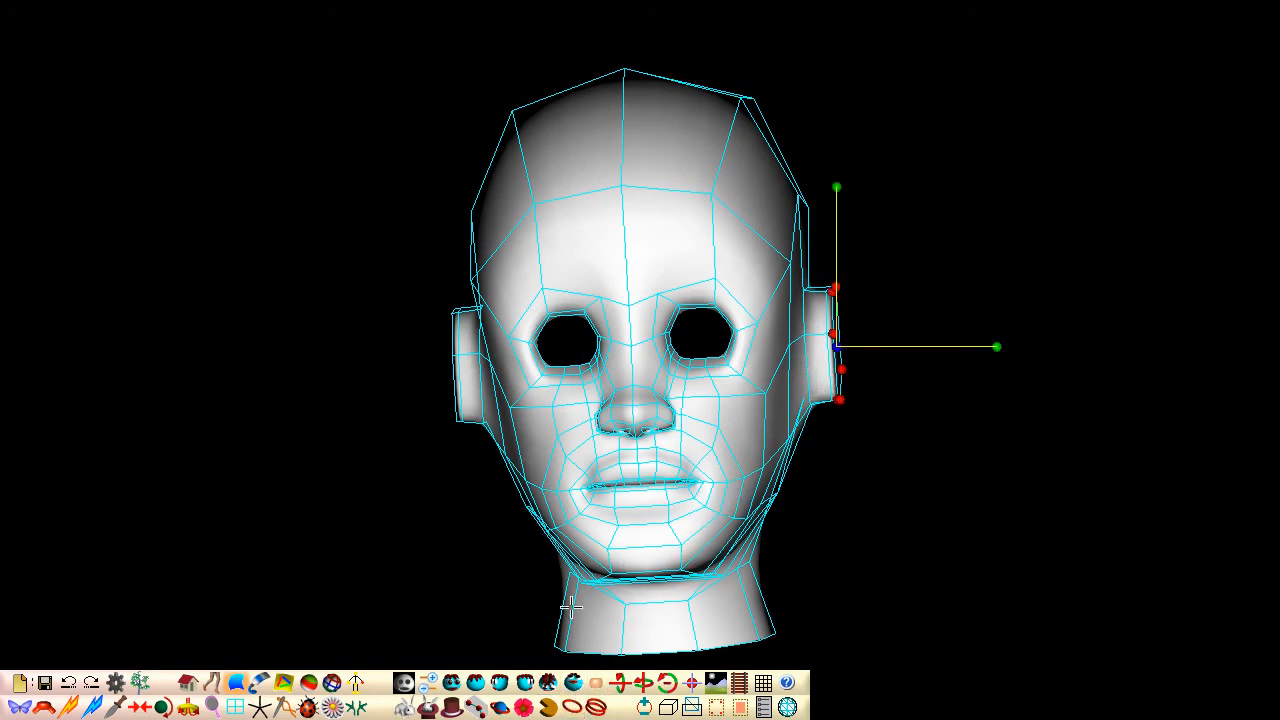
left_click(500, 684)
left_click_drag(899, 367, 795, 368)
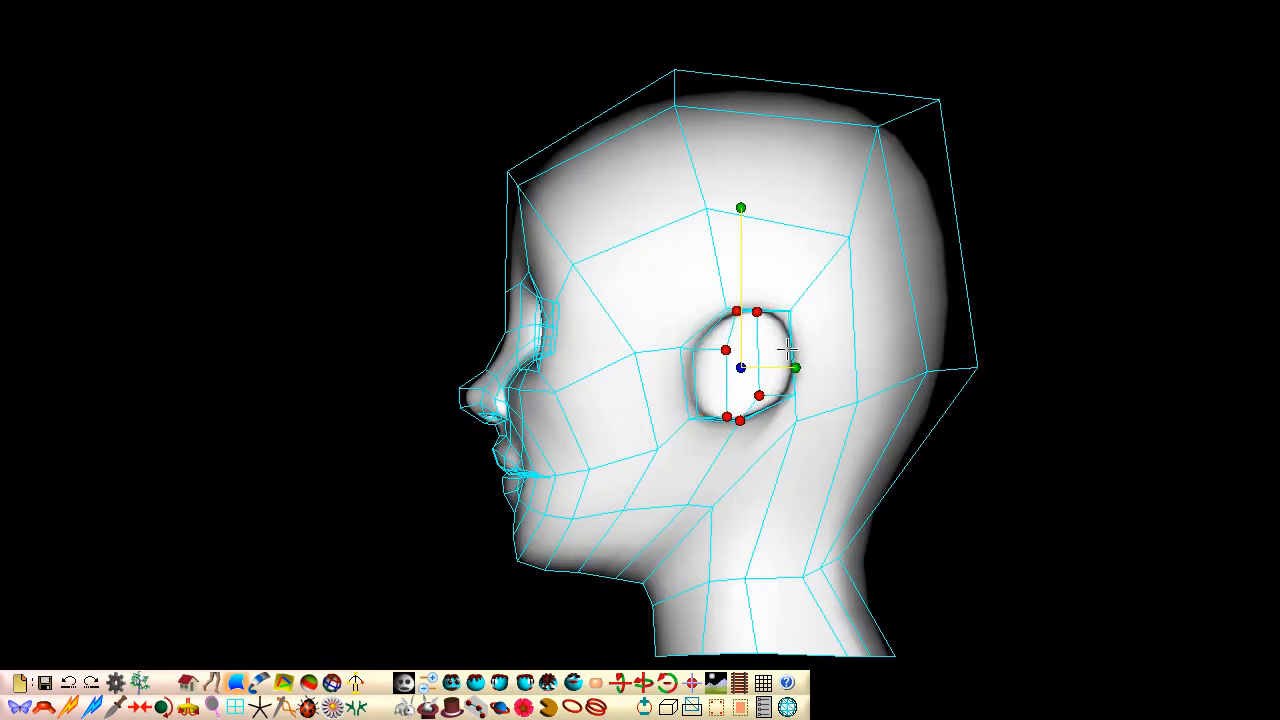
left_click_drag(740, 207, 740, 317)
left_click_drag(758, 374, 765, 378)
Step: Insert an edge loop on the ear's outer face around the small central ring
scroll(765, 380, "up", 8)
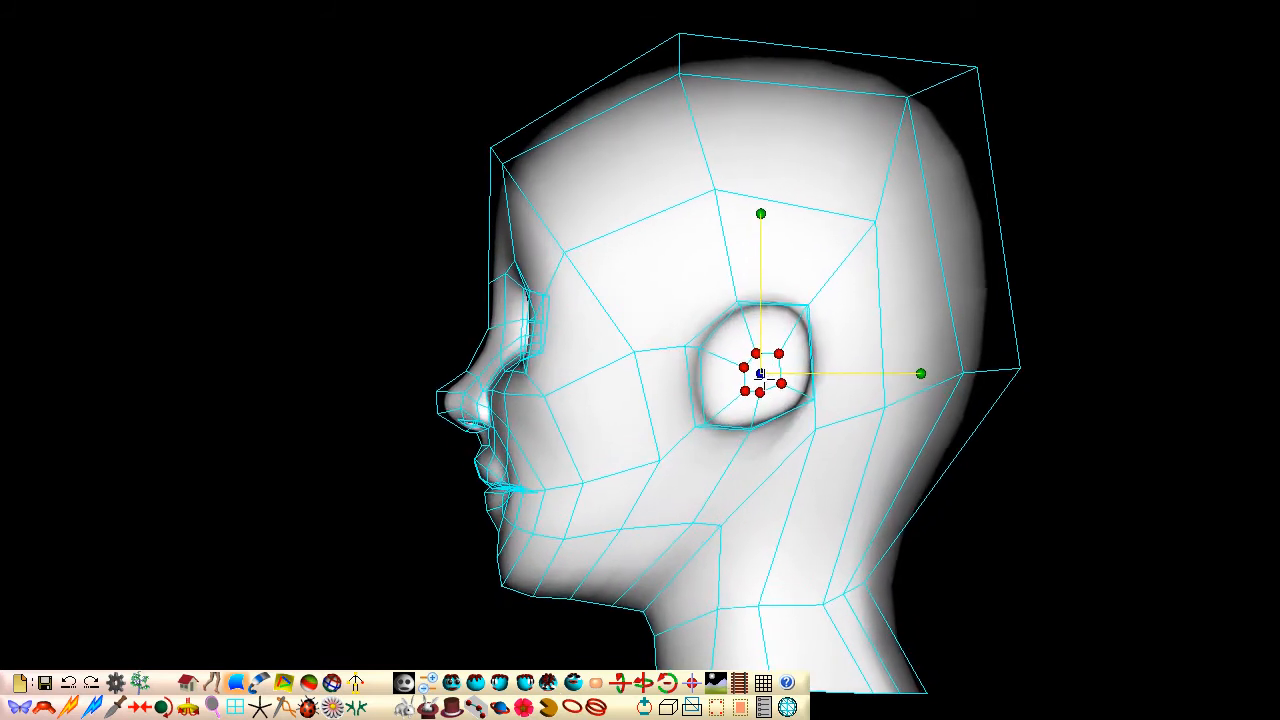
scroll(765, 379, "up", 2)
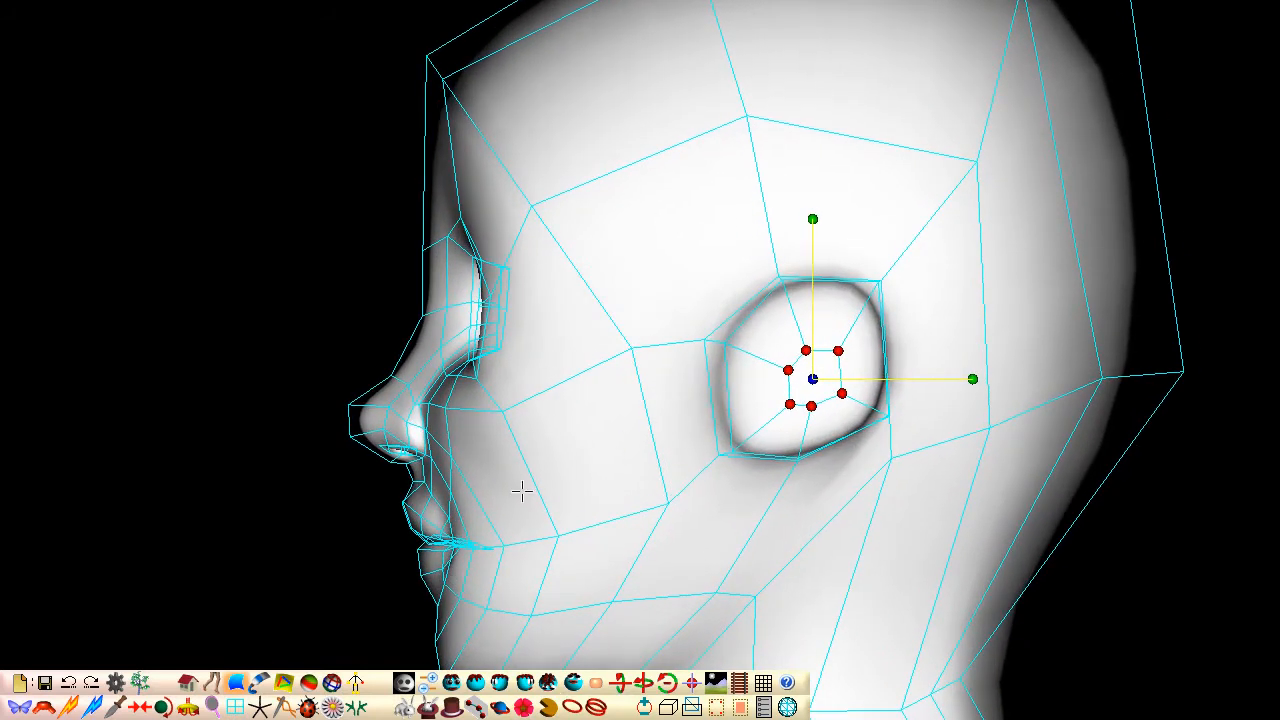
left_click(68, 707)
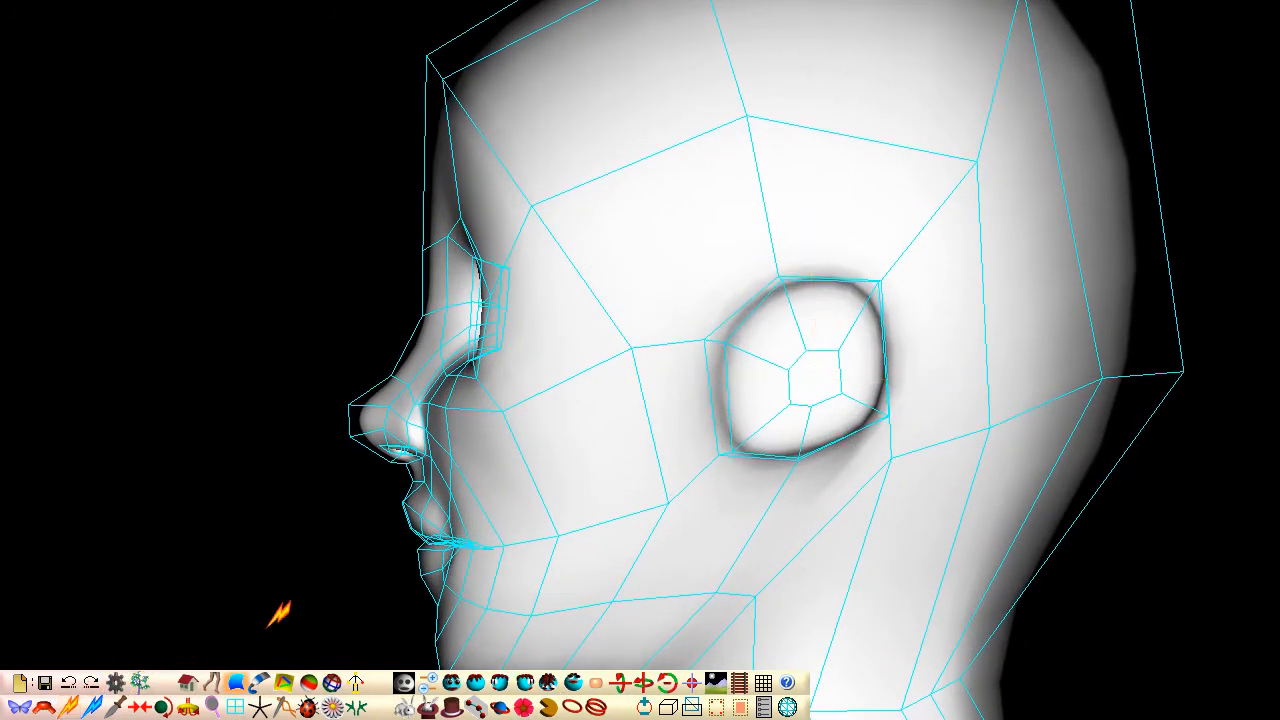
left_click(820, 408)
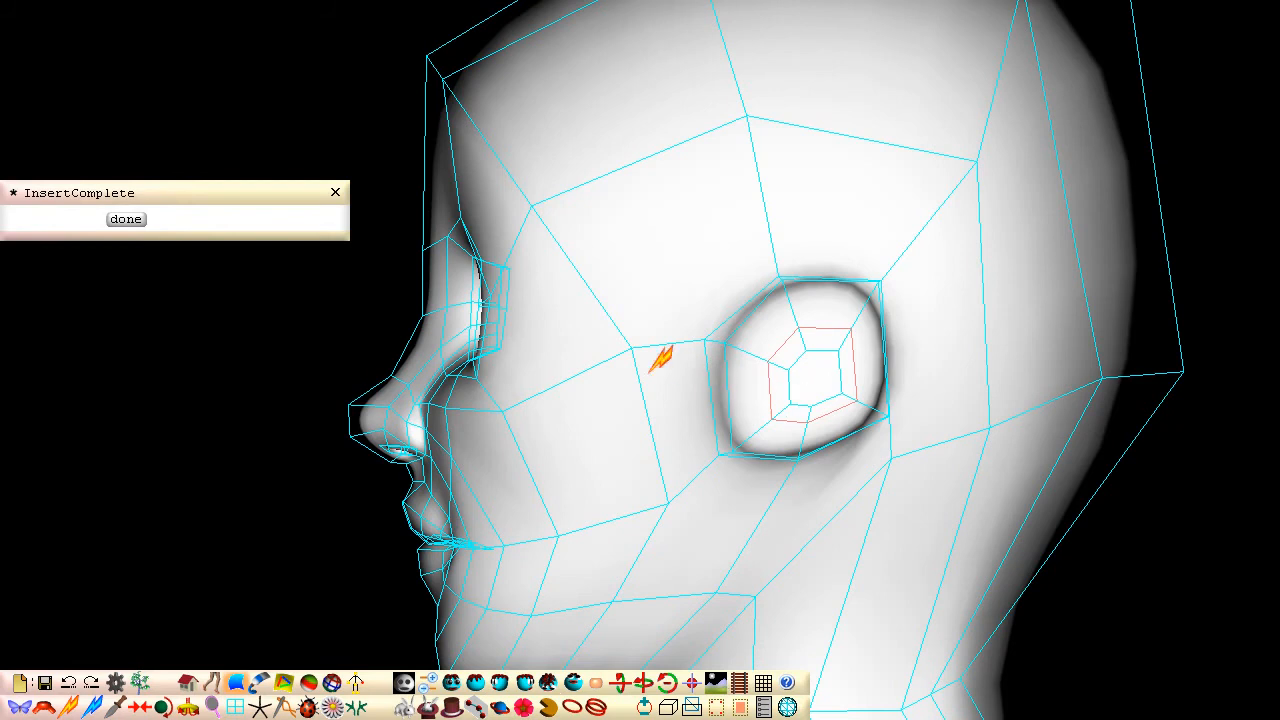
left_click(126, 219)
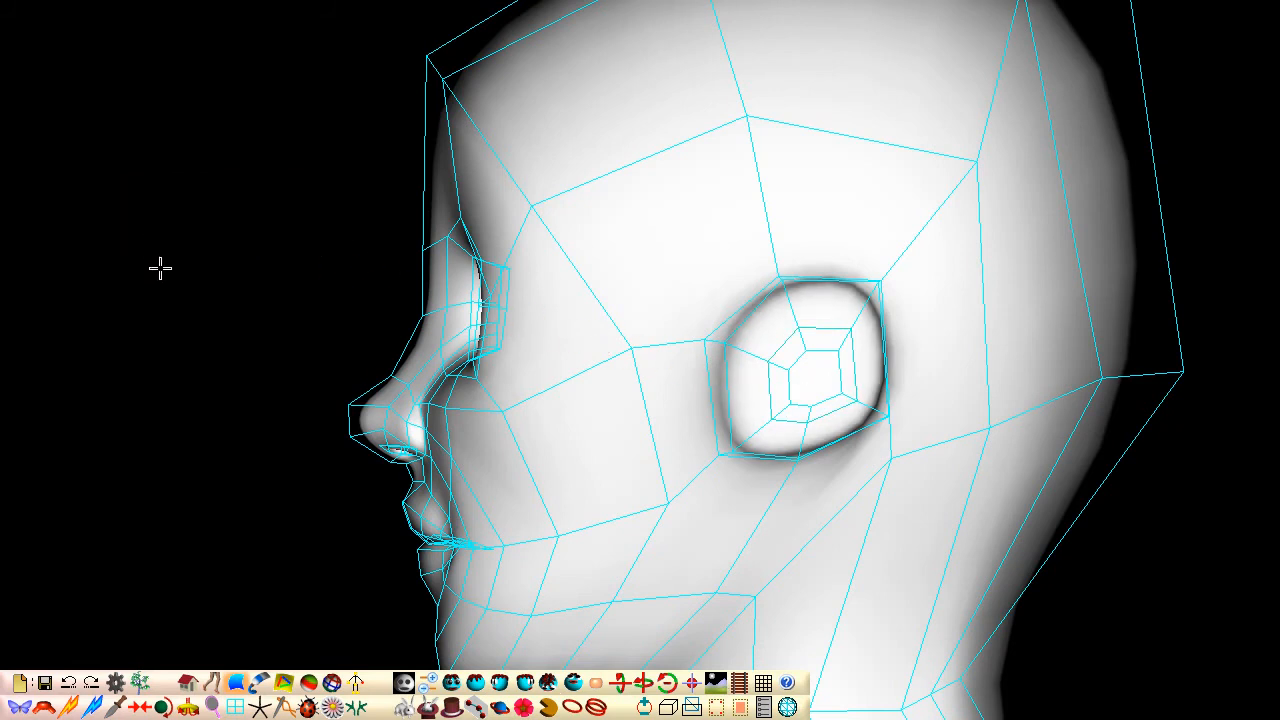
Step: Insert an edge loop around the middle of the ears' thickness in the front view
left_click(451, 684)
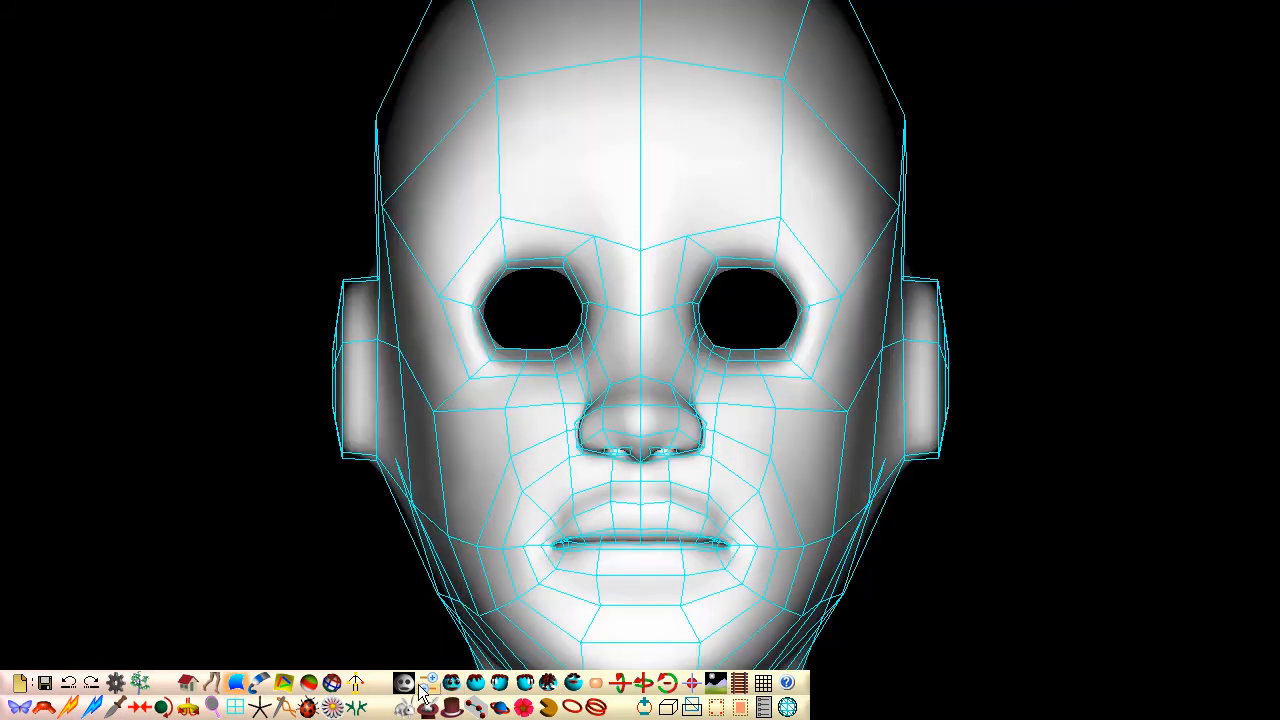
left_click(68, 707)
left_click(924, 432)
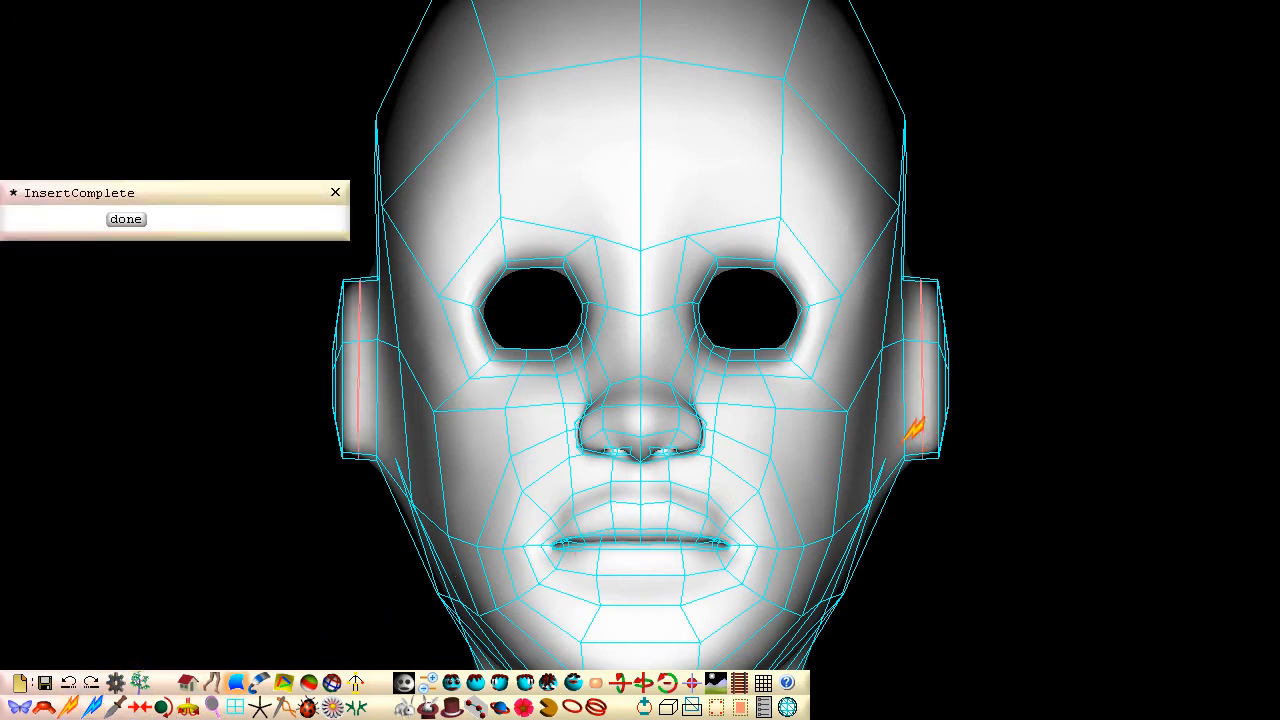
left_click(126, 219)
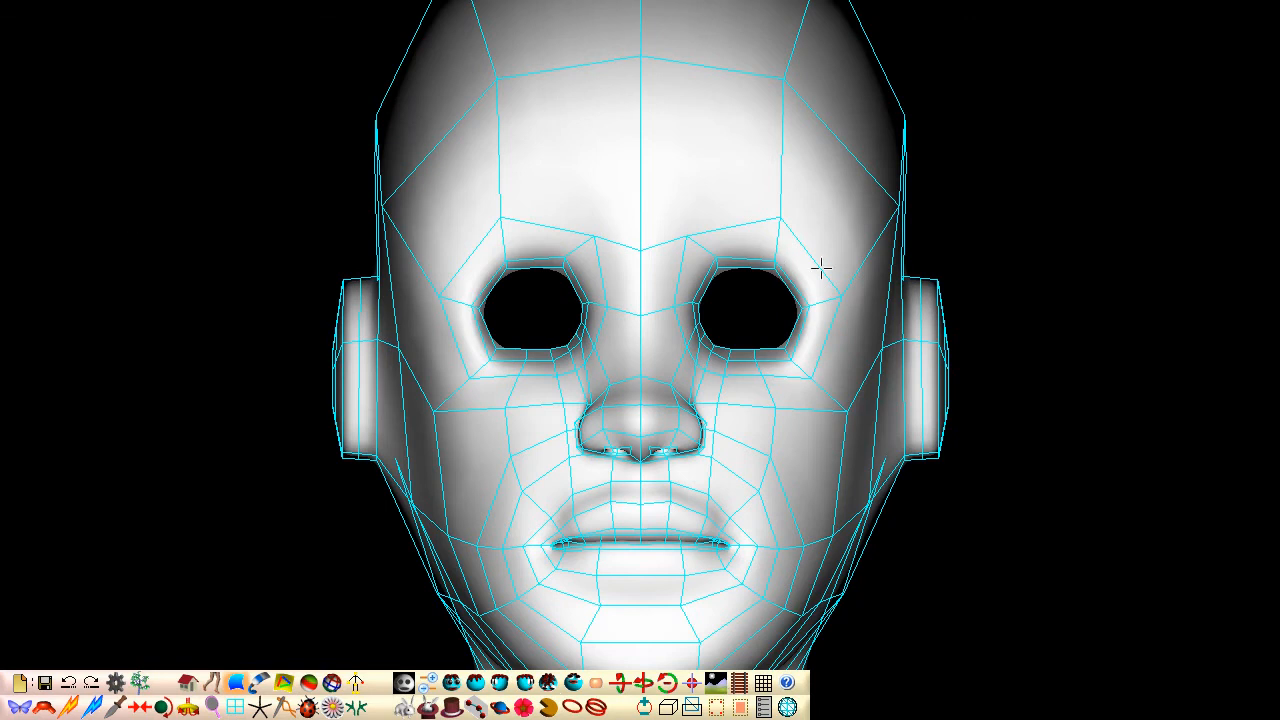
Step: Raise the ear's top middle-loop point outward, then adjust its front point and the points where the ear meets the head from below
left_click_drag(918, 276, 953, 255)
left_click_drag(922, 340, 920, 349)
middle_click_drag(918, 348, 917, 347)
left_click_drag(896, 448, 884, 450)
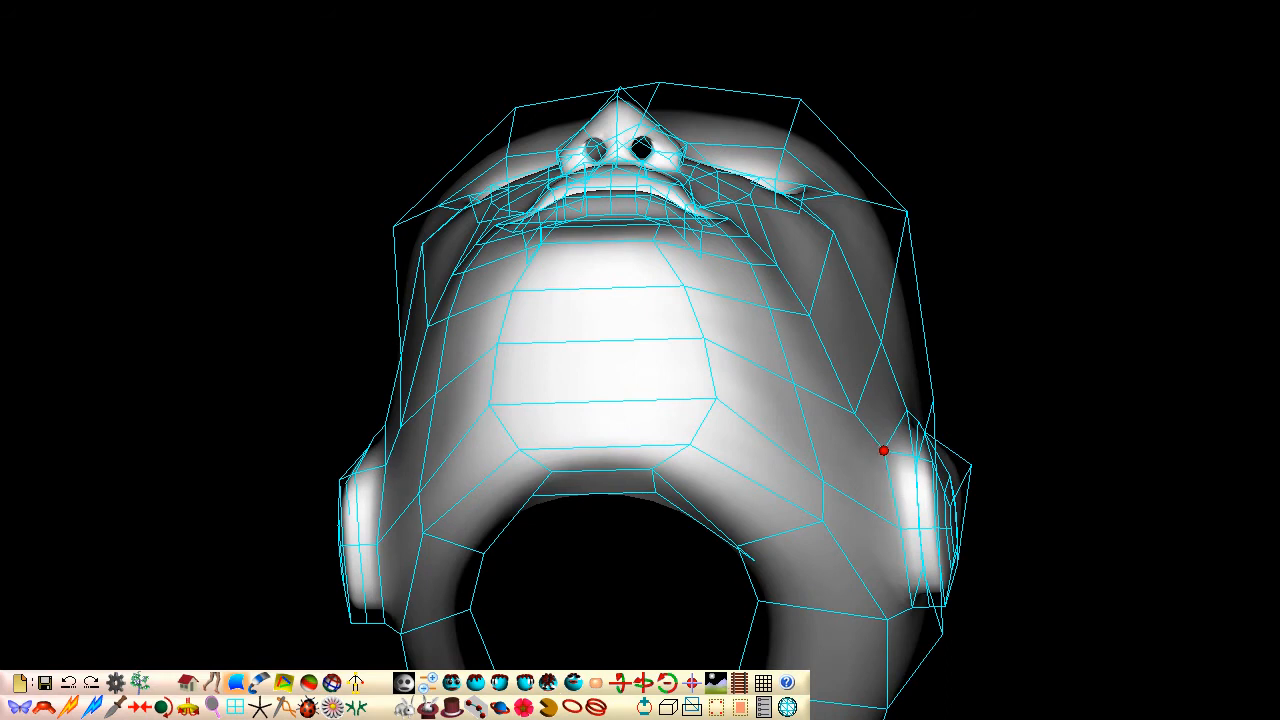
left_click_drag(896, 526, 886, 540)
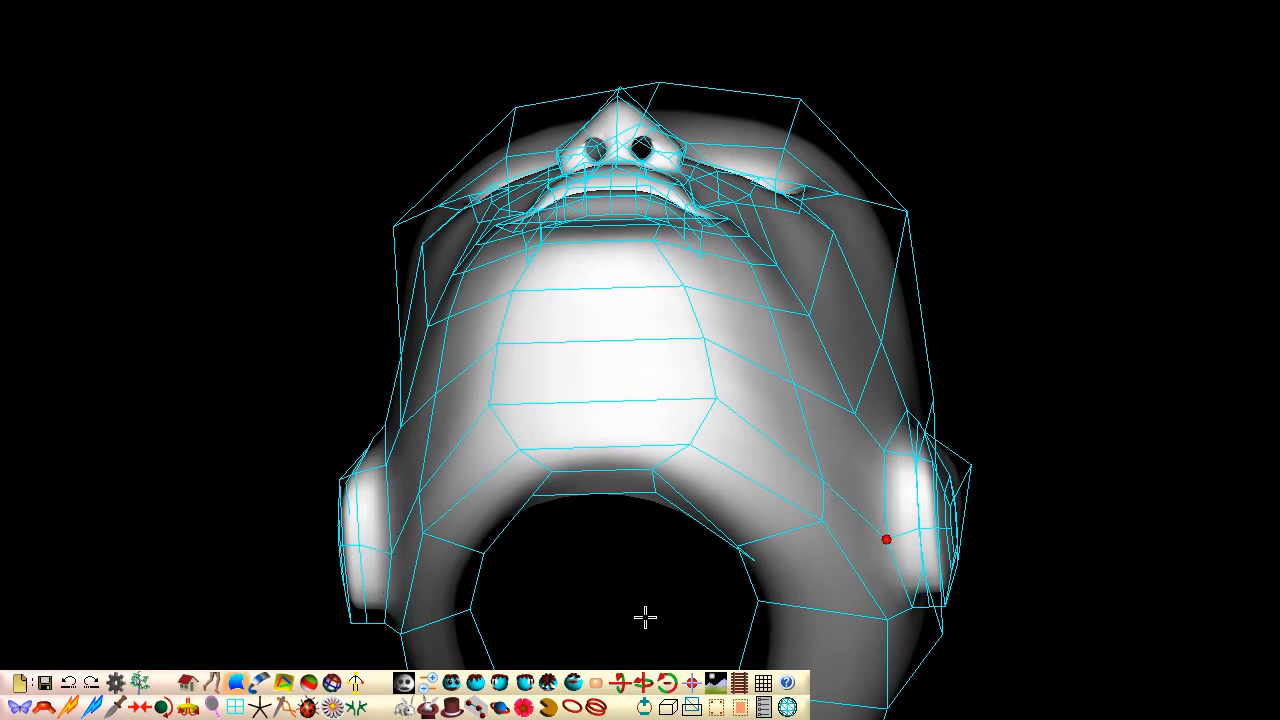
Step: Flare the ear's rim in the front and back views by moving its lower, back and upper points
left_click(452, 686)
left_click_drag(889, 464, 891, 494)
mouse_move(938, 457)
left_mouse_down()
mouse_move(921, 494)
mouse_move(909, 451)
mouse_move(923, 455)
left_mouse_up()
left_click(476, 686)
mouse_move(394, 458)
left_mouse_down()
mouse_move(413, 458)
mouse_move(403, 461)
left_mouse_up()
left_click_drag(373, 413, 348, 422)
left_click_drag(356, 276, 330, 278)
Step: Reshape the ear's outer rim loop in the side view, moving its front and rear points toward the back of the head
left_click(500, 682)
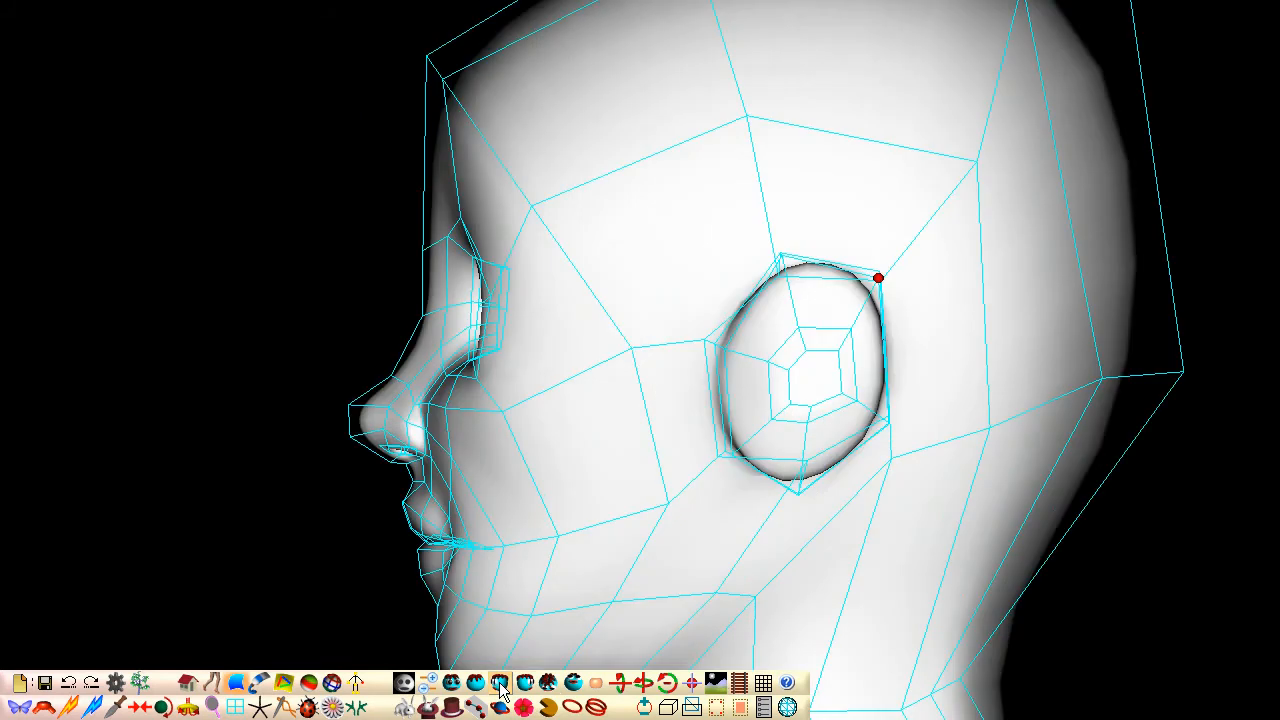
left_click(571, 707)
left_click(725, 399)
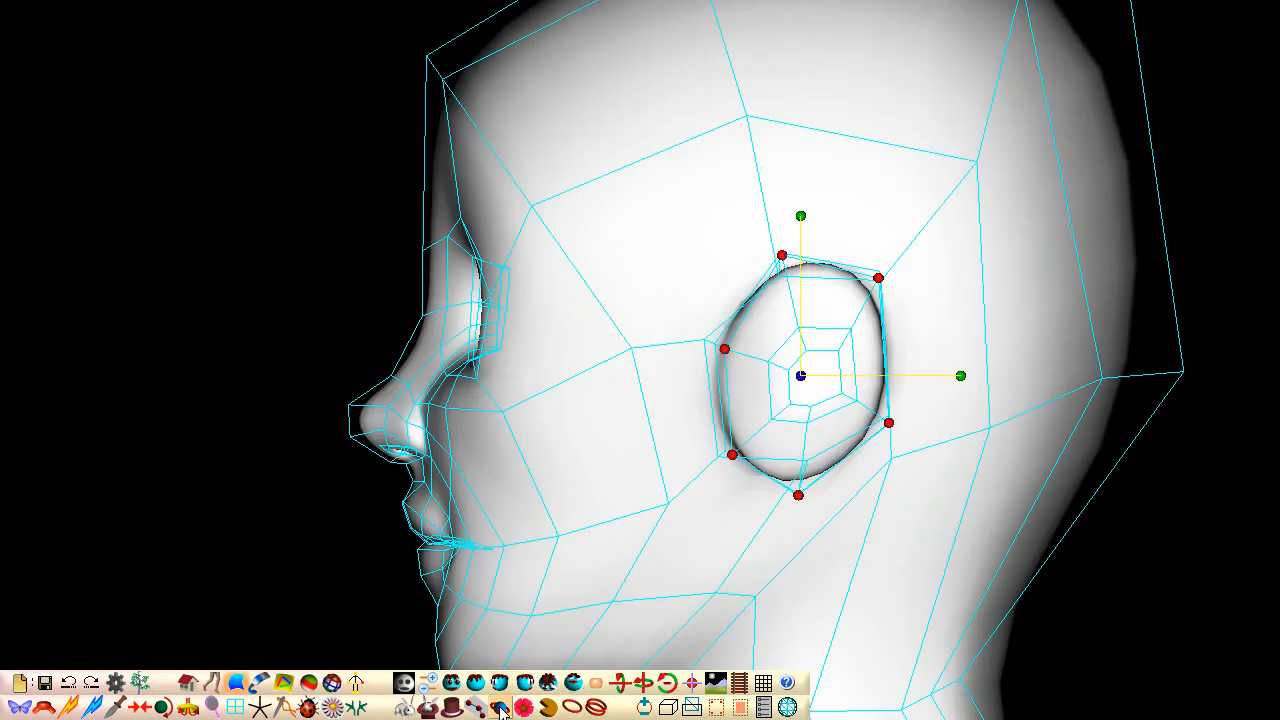
left_click_drag(877, 277, 907, 277)
left_click_drag(782, 255, 772, 255)
left_click_drag(725, 348, 755, 350)
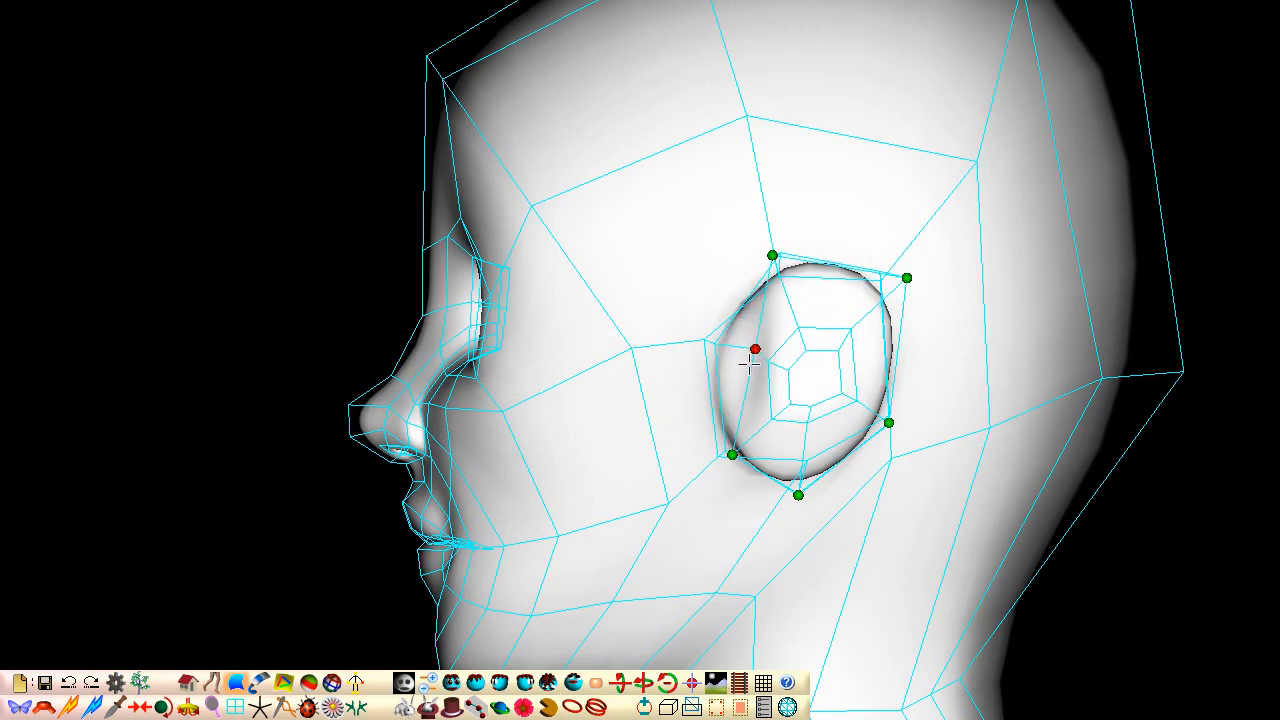
left_click_drag(732, 455, 763, 456)
left_click_drag(798, 495, 794, 494)
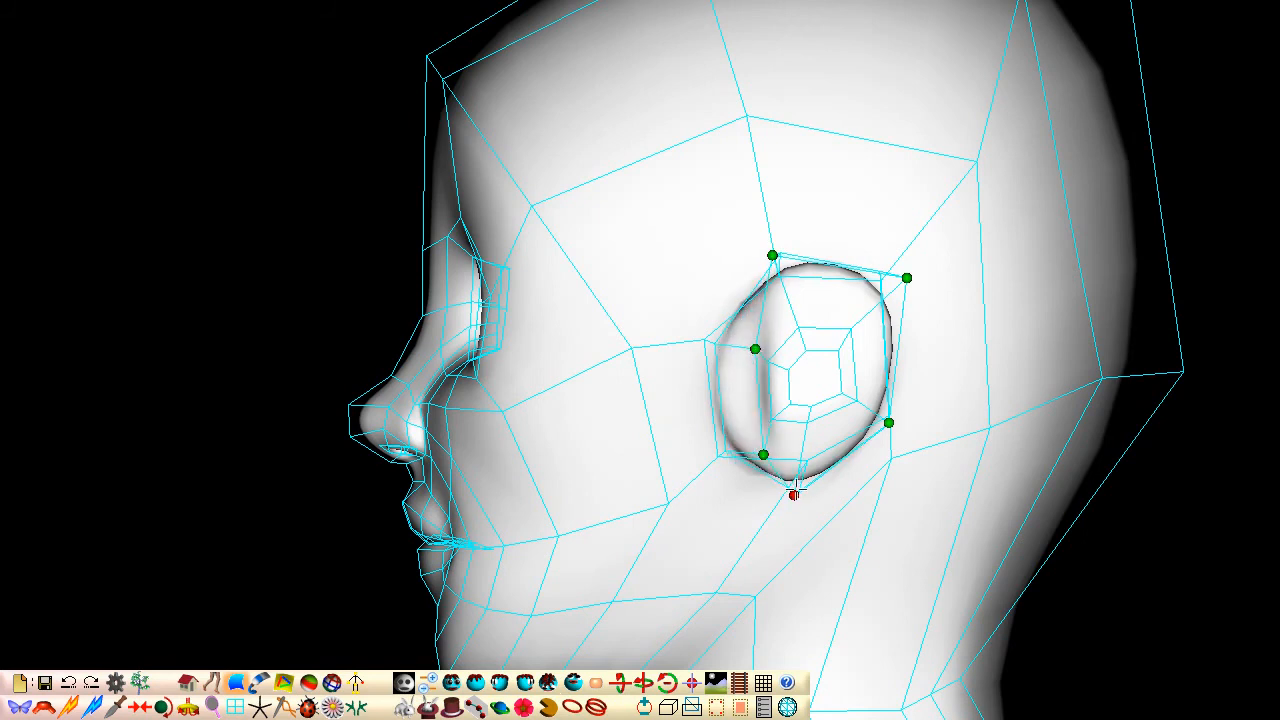
left_click_drag(888, 422, 898, 423)
Step: Select the ring inside the ear's outer face, and in the front view move its front and bottom points inward and its top point outward
left_click(572, 707)
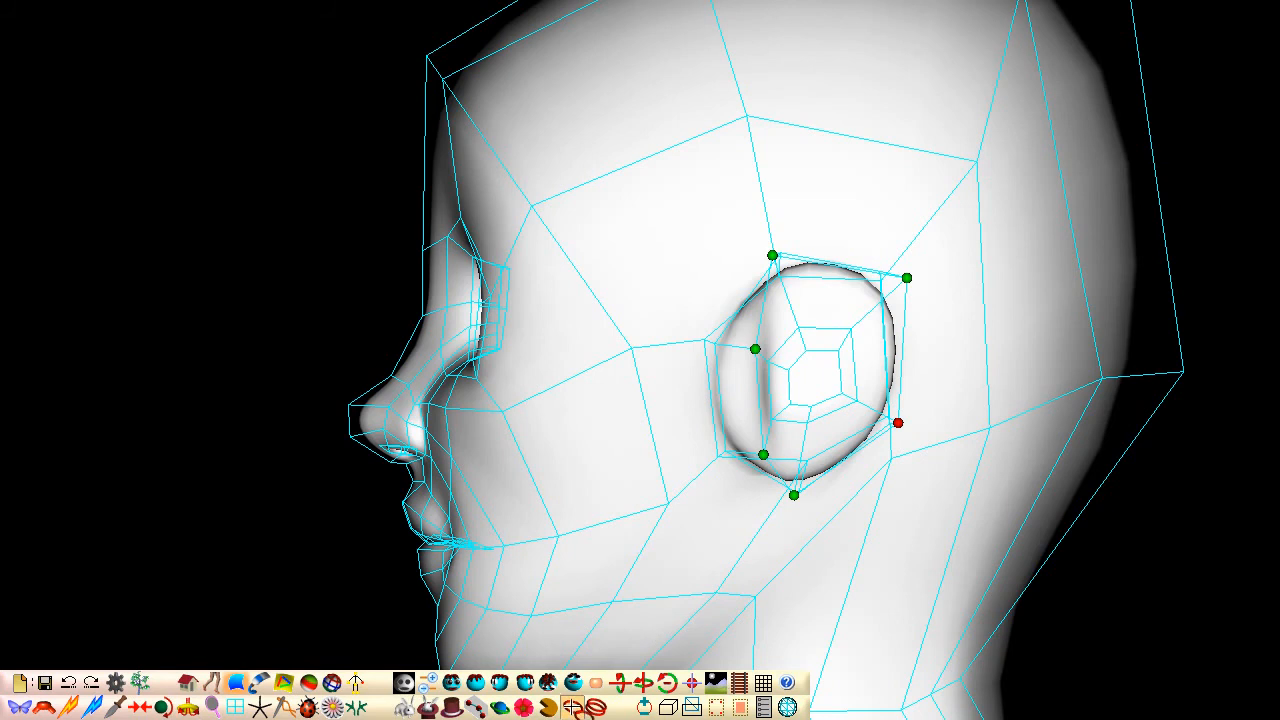
left_click(788, 421)
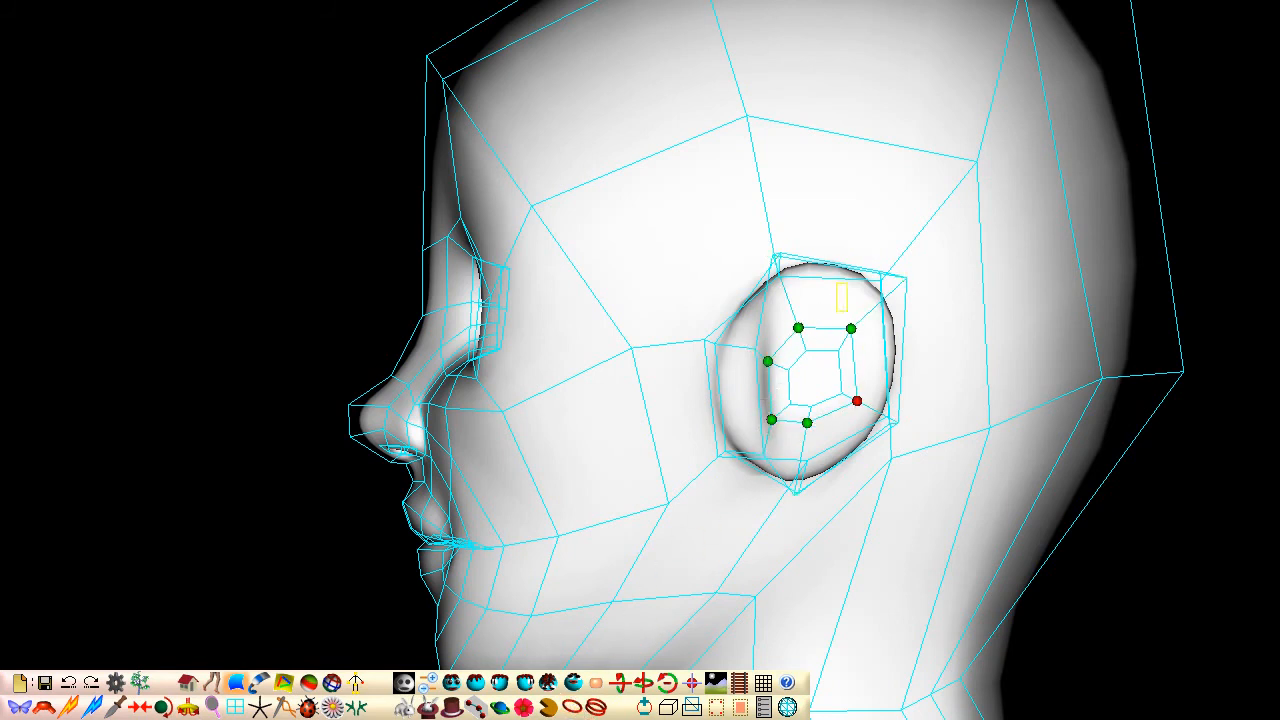
left_click_drag(901, 452, 901, 455)
left_click(452, 684)
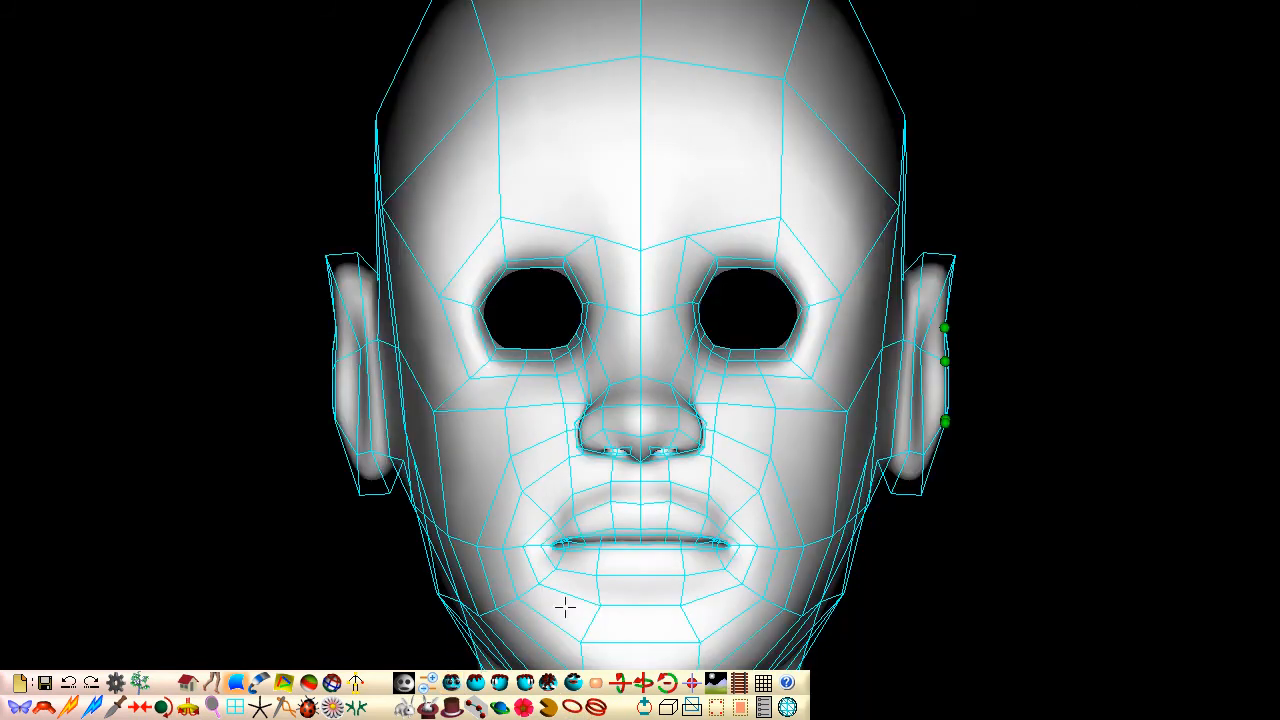
left_click_drag(944, 358, 925, 354)
mouse_move(944, 420)
left_mouse_down()
mouse_move(933, 411)
mouse_move(934, 431)
left_mouse_up()
left_click_drag(944, 328, 949, 312)
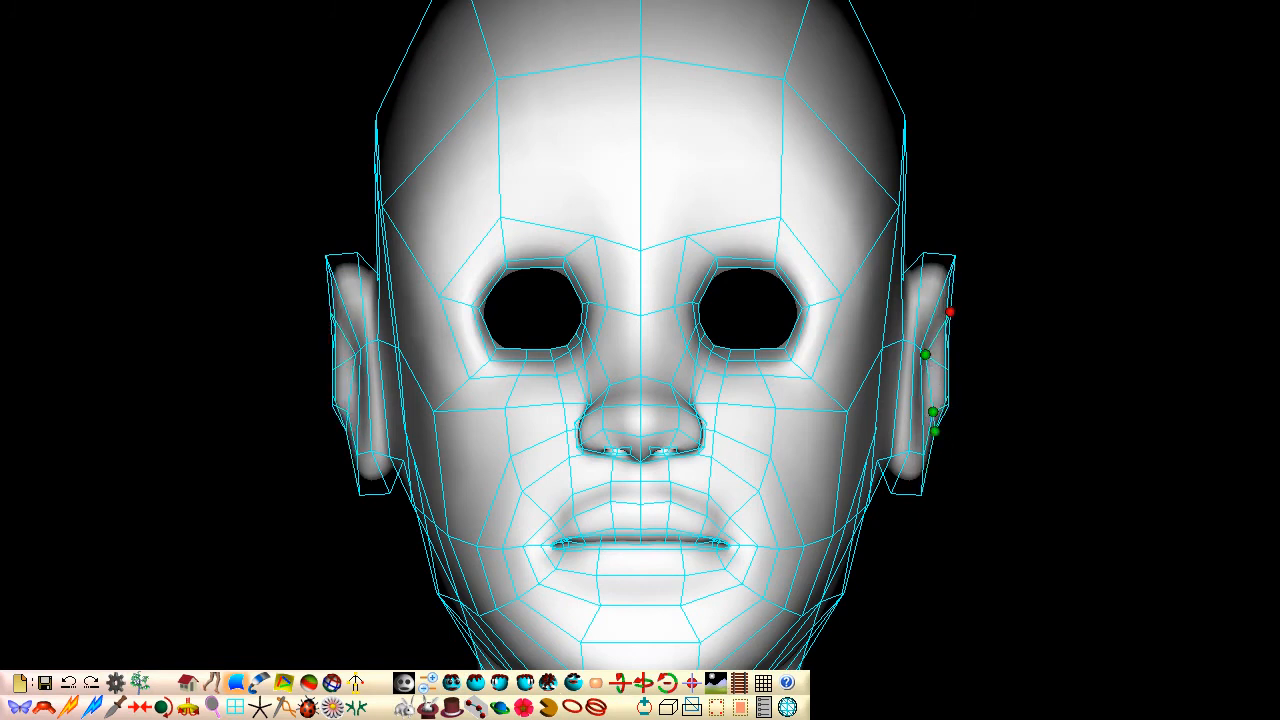
Step: Select the ear's innermost ring and push it inward toward the head to hollow out the ear
left_click(500, 706)
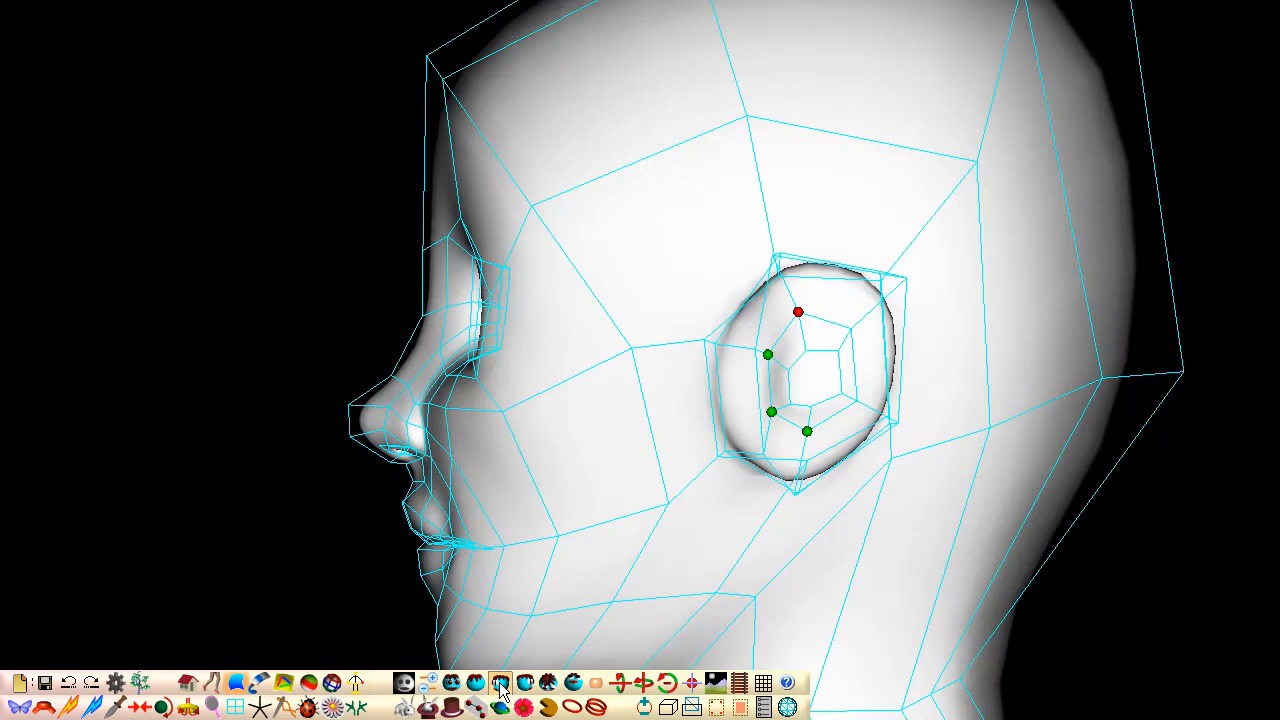
left_click(500, 708)
left_click(573, 707)
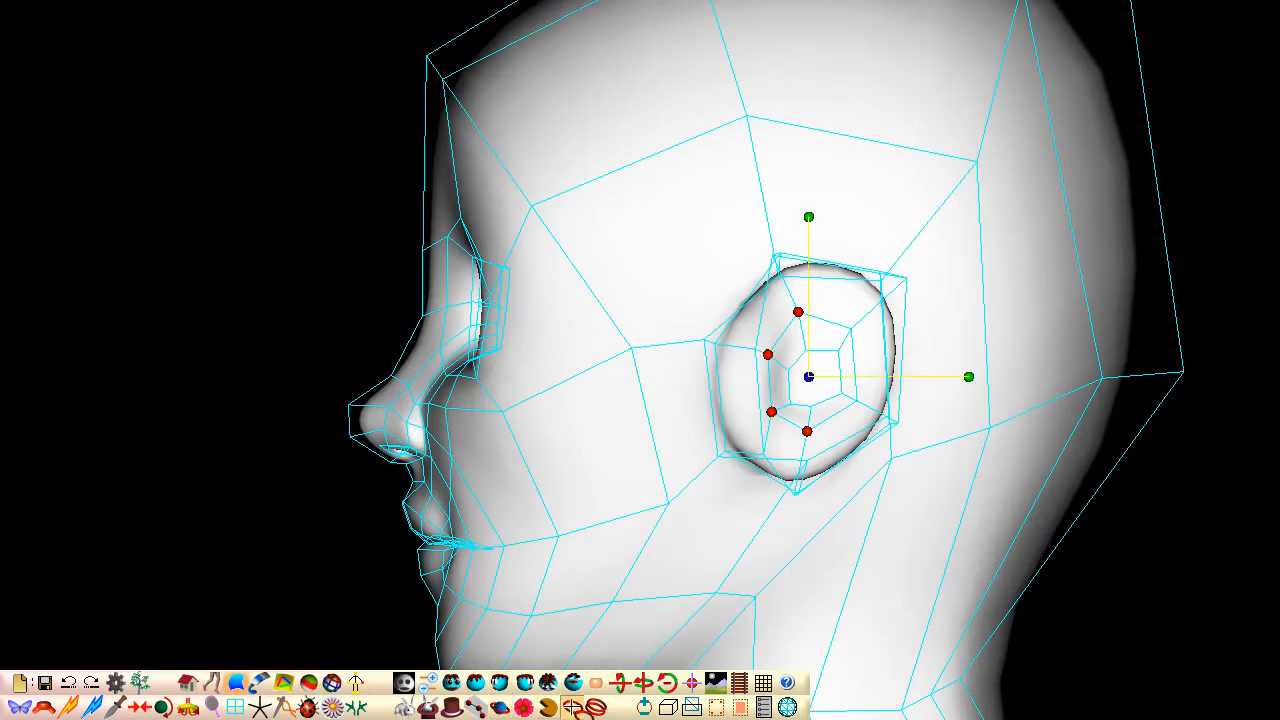
left_click(797, 404)
middle_click_drag(639, 359, 639, 359)
left_click_drag(812, 74, 795, 104)
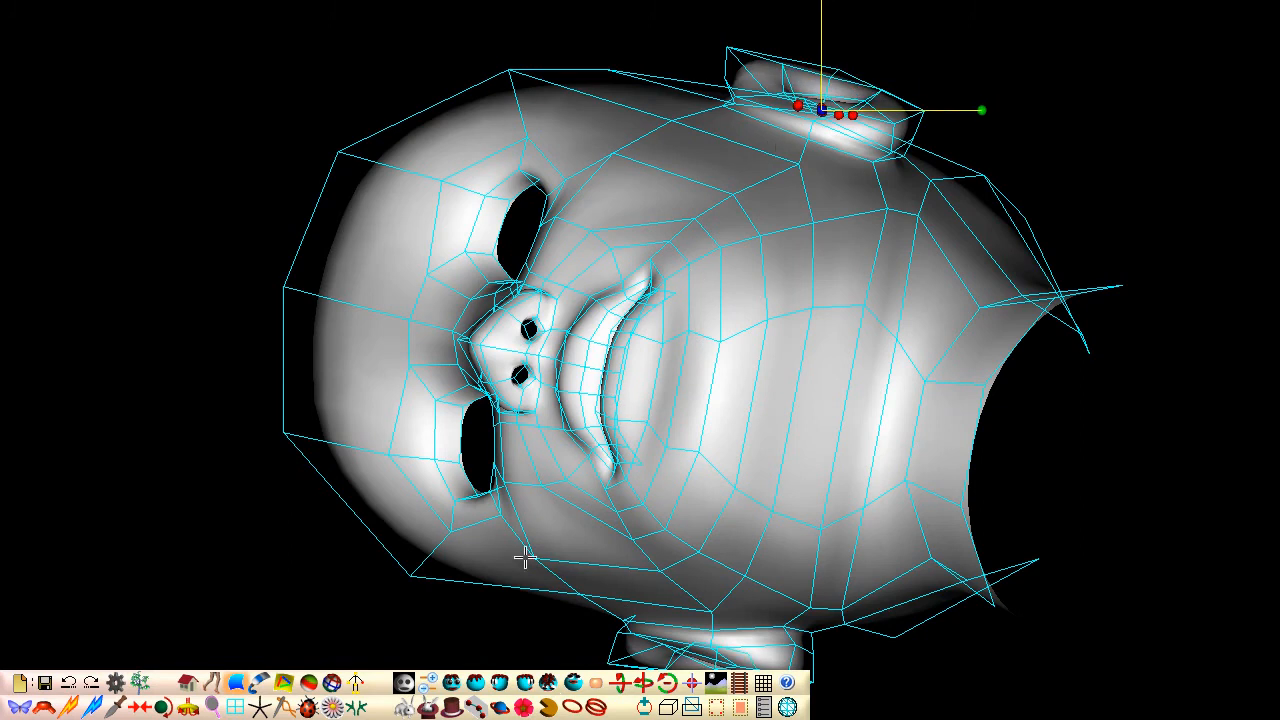
left_click(452, 683)
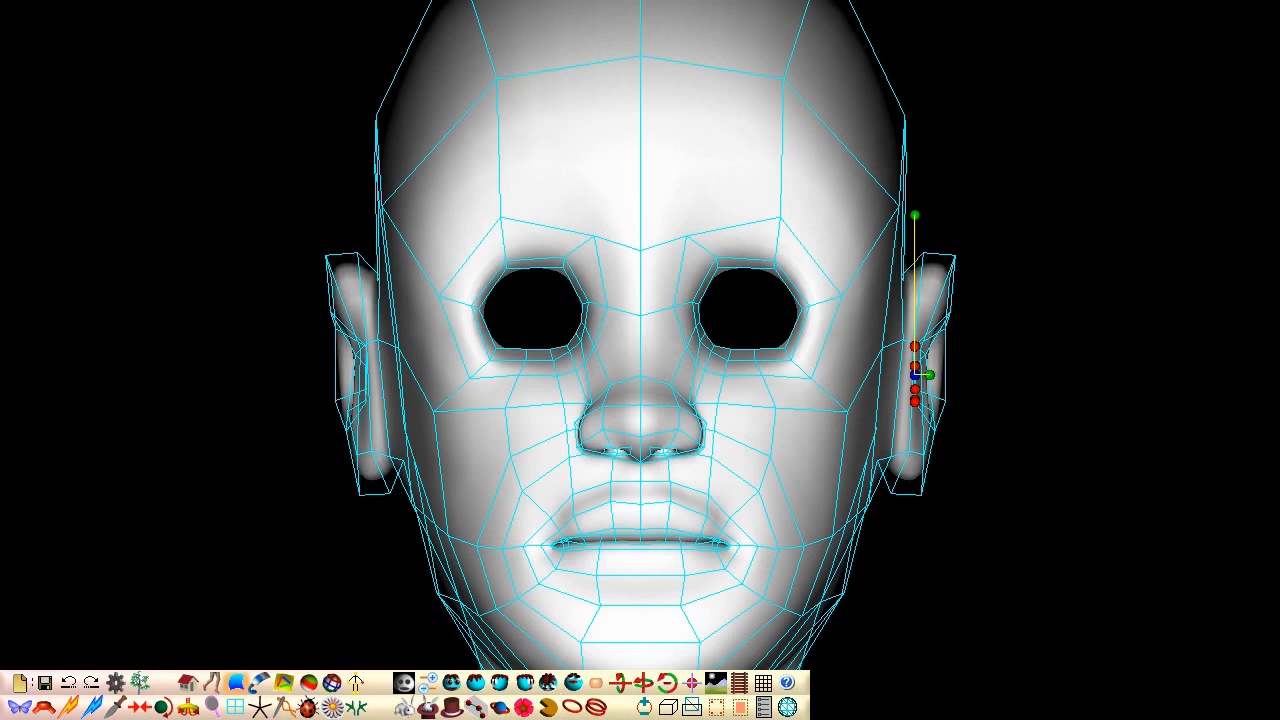
Step: Shift the sunken inner ring slightly backward and down in the side view
left_click(499, 683)
middle_click_drag(638, 359, 639, 359)
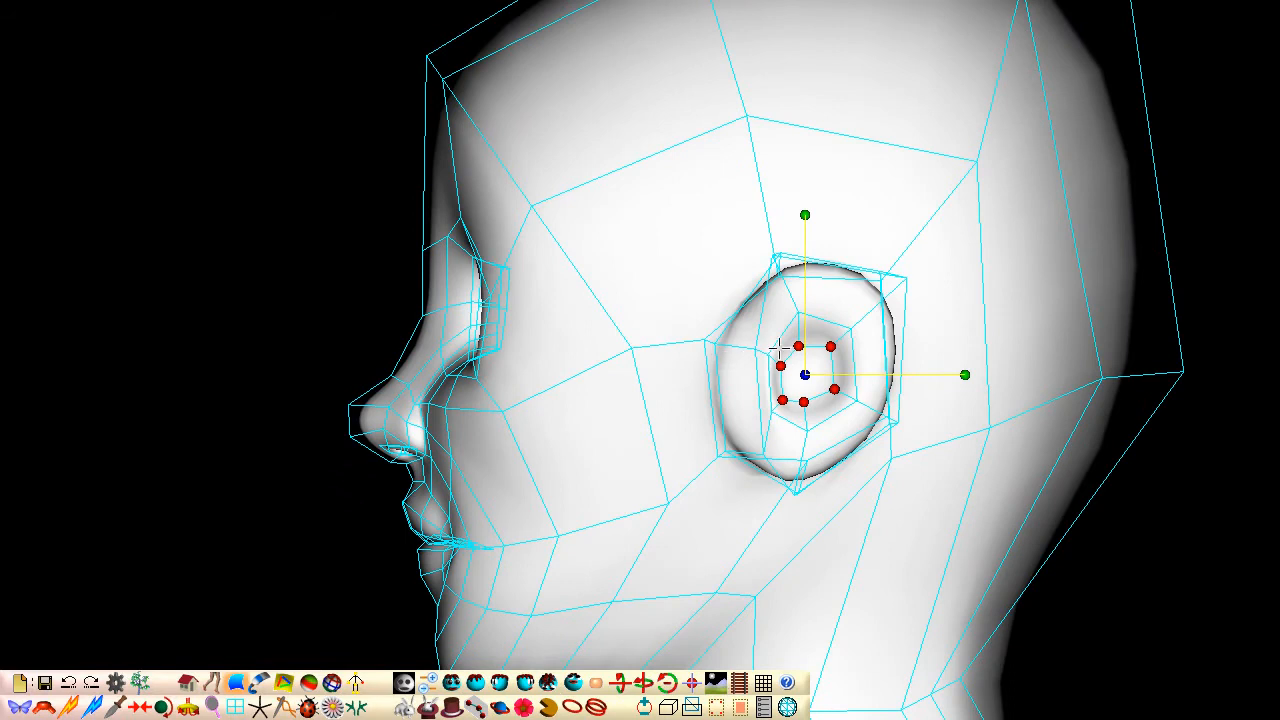
left_click_drag(829, 345, 838, 355)
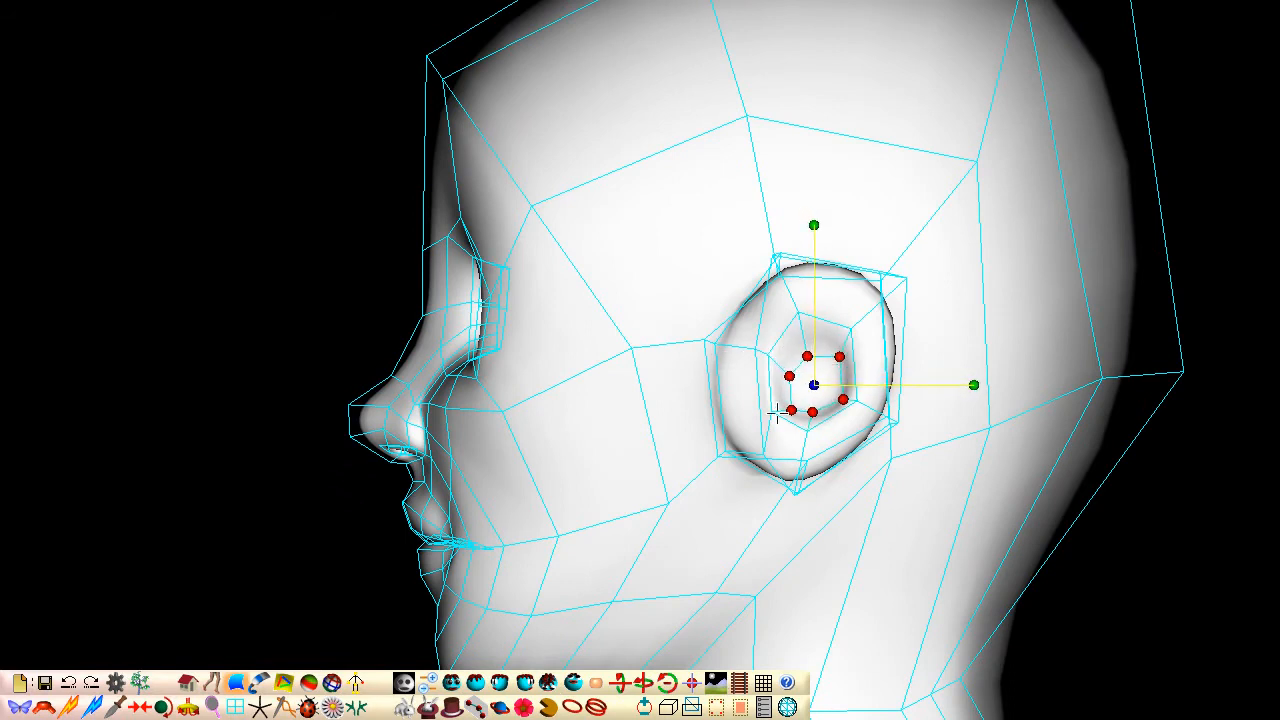
Step: Hide the mesh lines behind the surface and widen the ring around the ear hollow toward its upper back in the side view
left_click(477, 708)
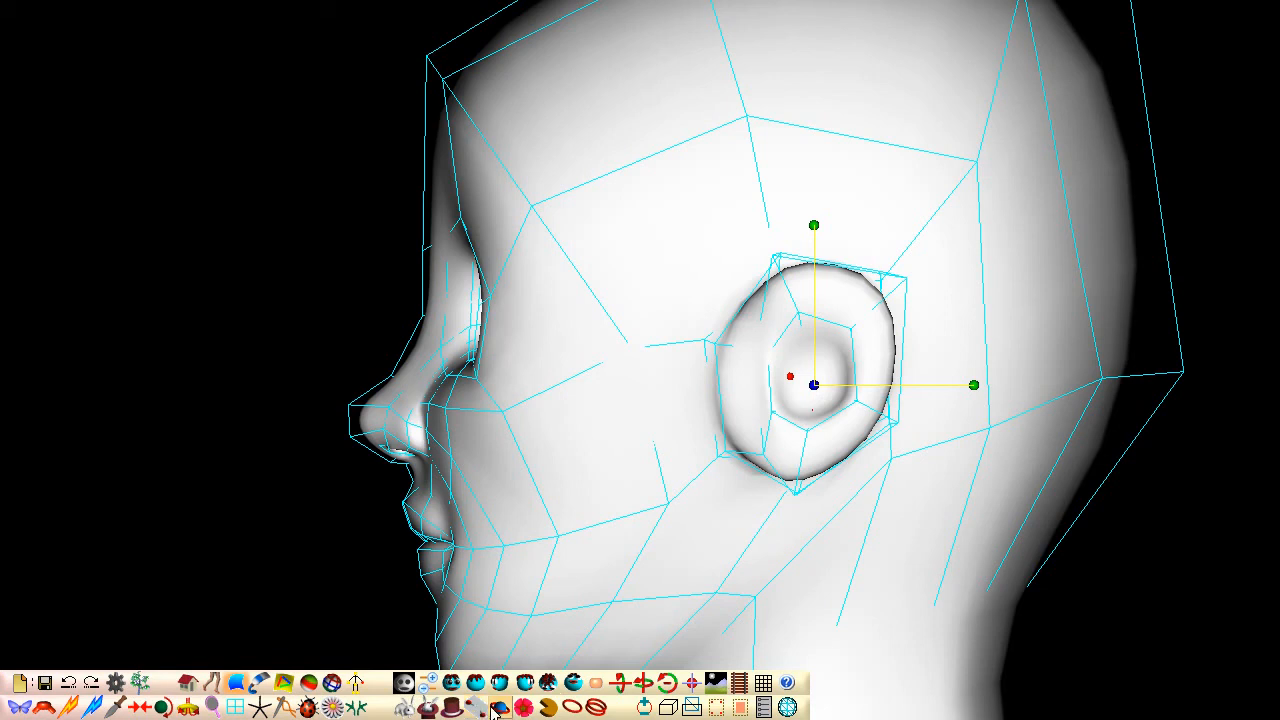
left_click(502, 710)
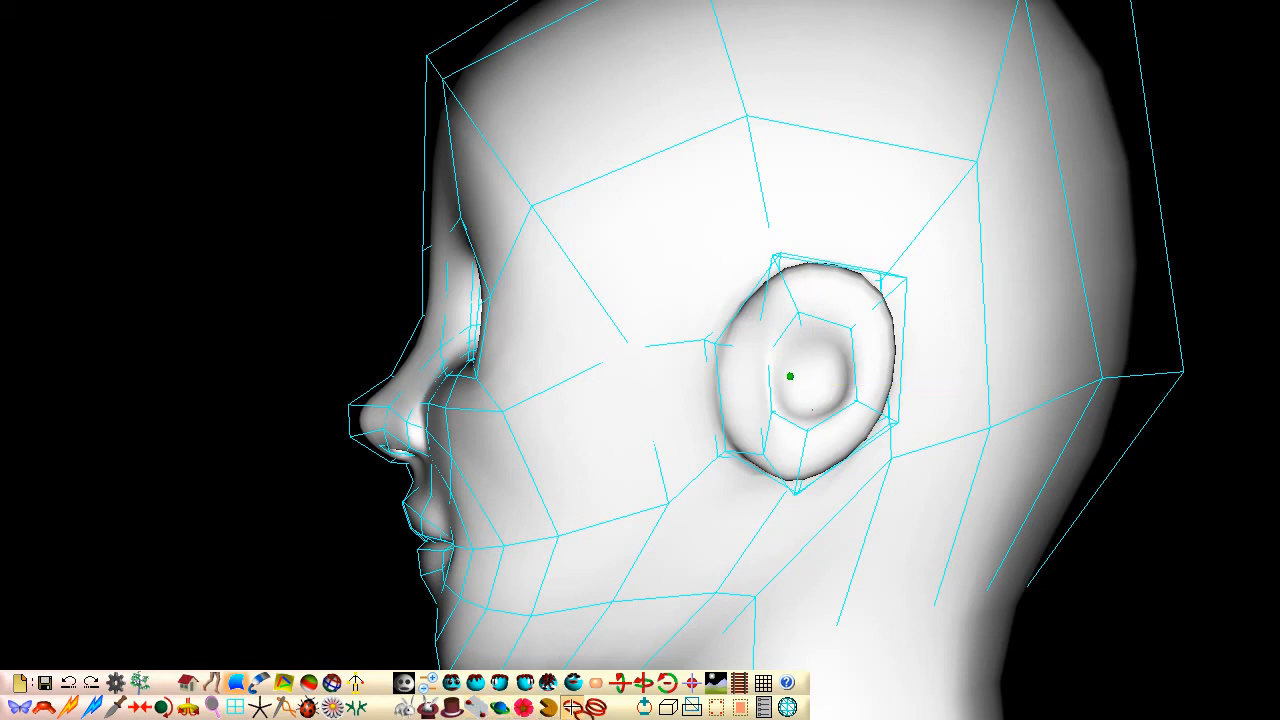
left_click(798, 413)
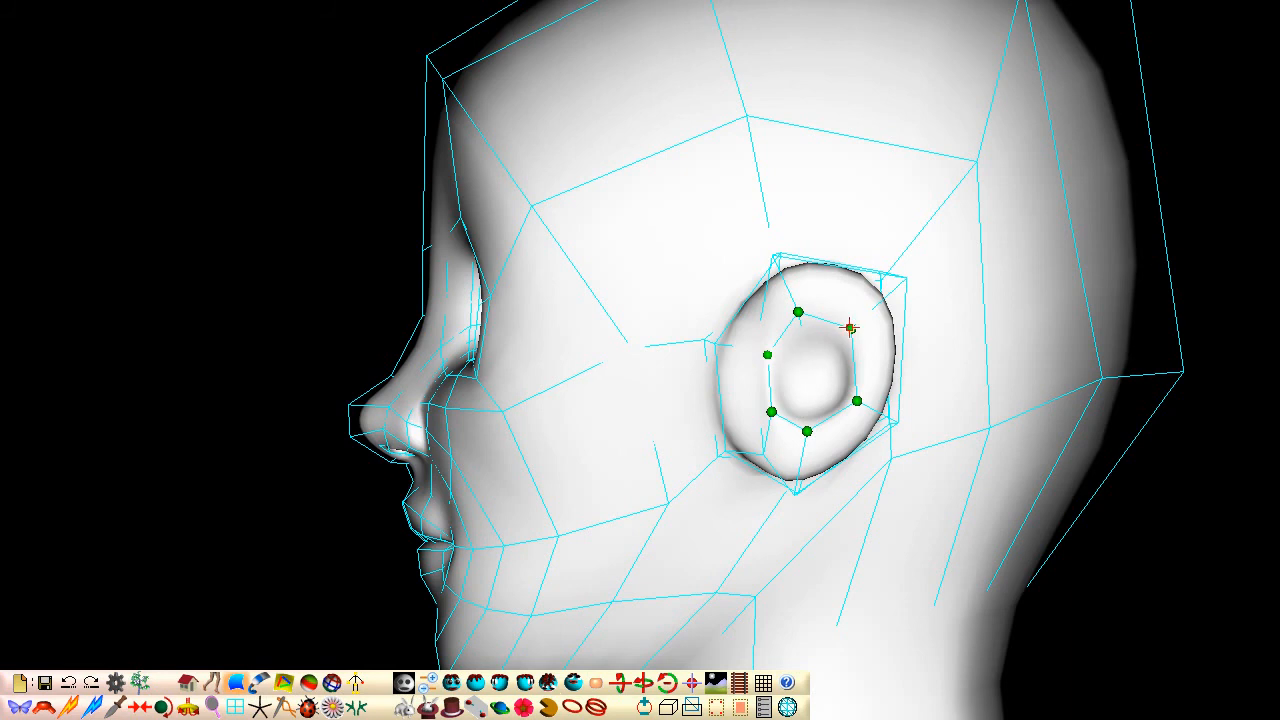
left_click_drag(850, 328, 866, 316)
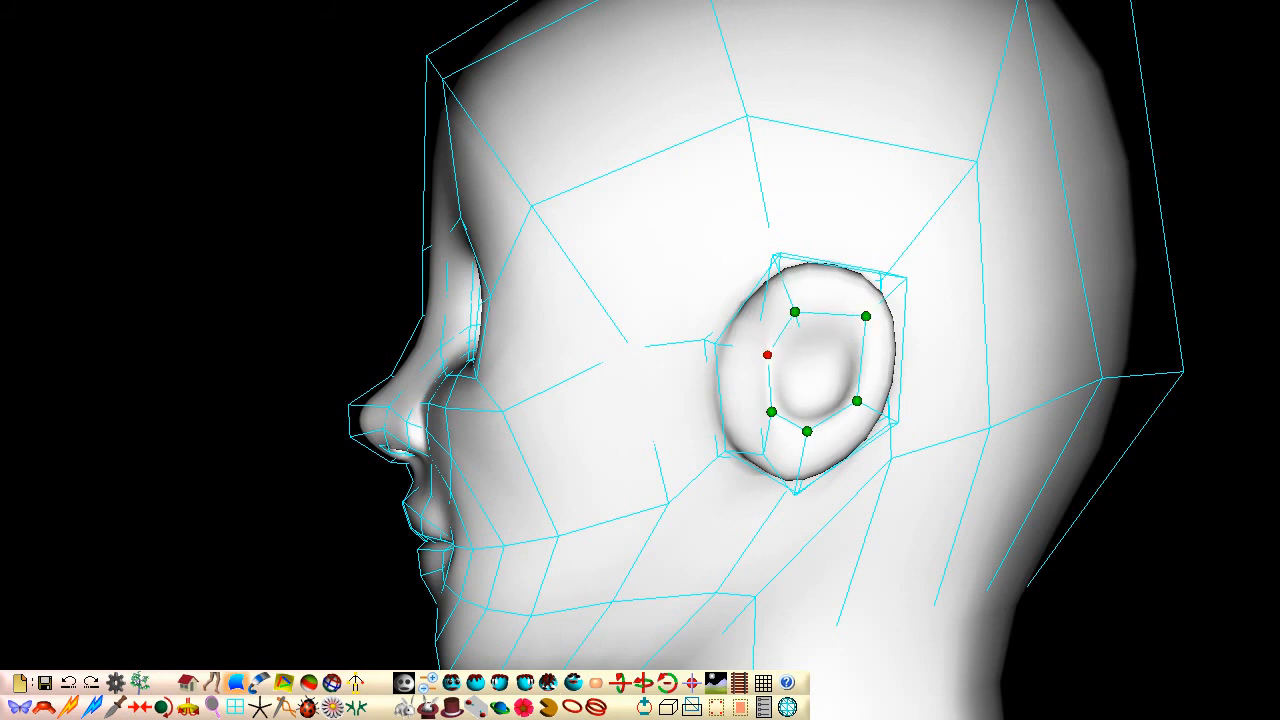
left_click_drag(773, 411, 778, 411)
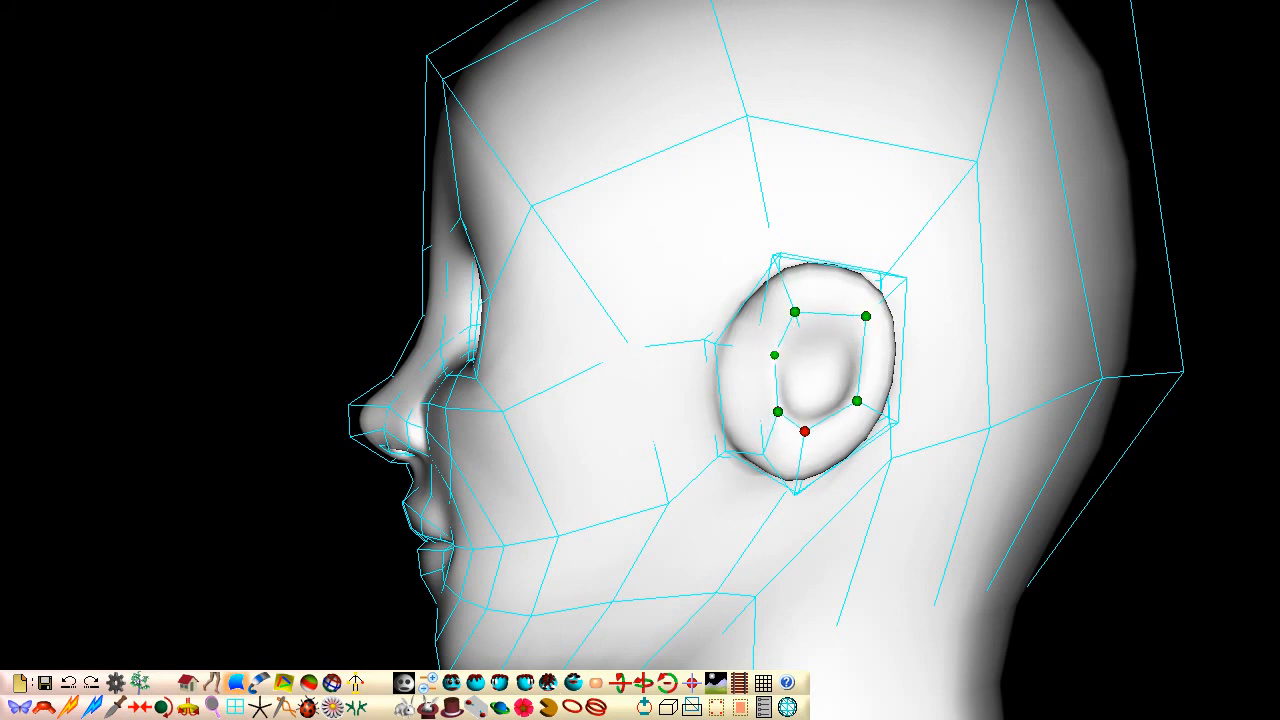
left_click_drag(856, 401, 858, 404)
Step: Pull the hollow ring's upper back point outward and lower its lower front point
middle_click_drag(857, 403, 839, 393)
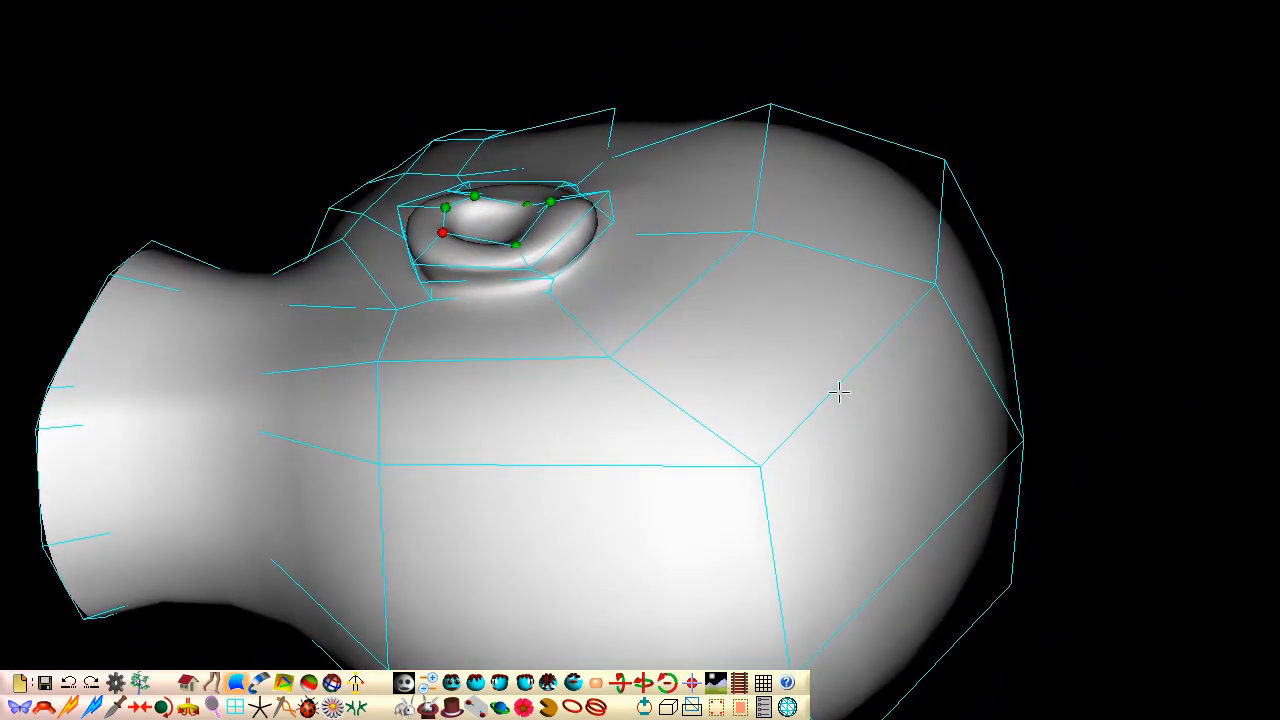
left_click_drag(475, 196, 445, 225)
middle_click_drag(445, 224, 446, 251)
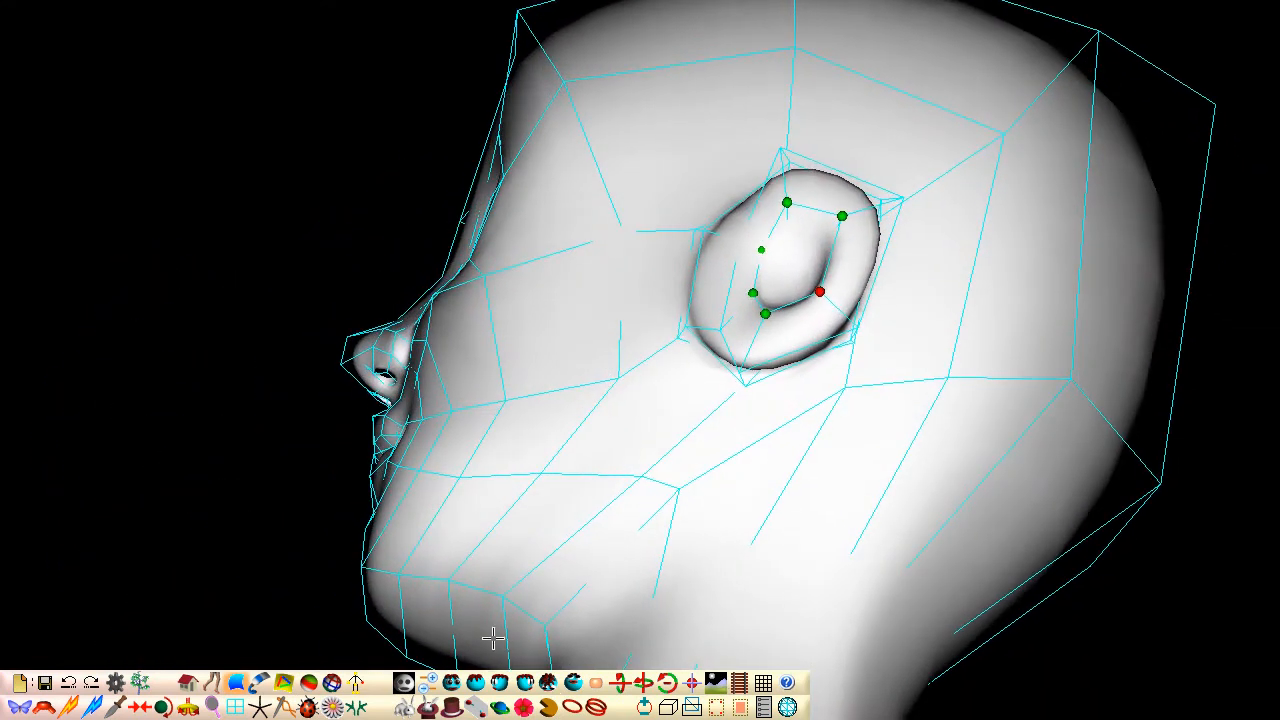
left_click(500, 683)
left_click_drag(779, 396, 772, 411)
middle_click_drag(775, 417, 775, 417)
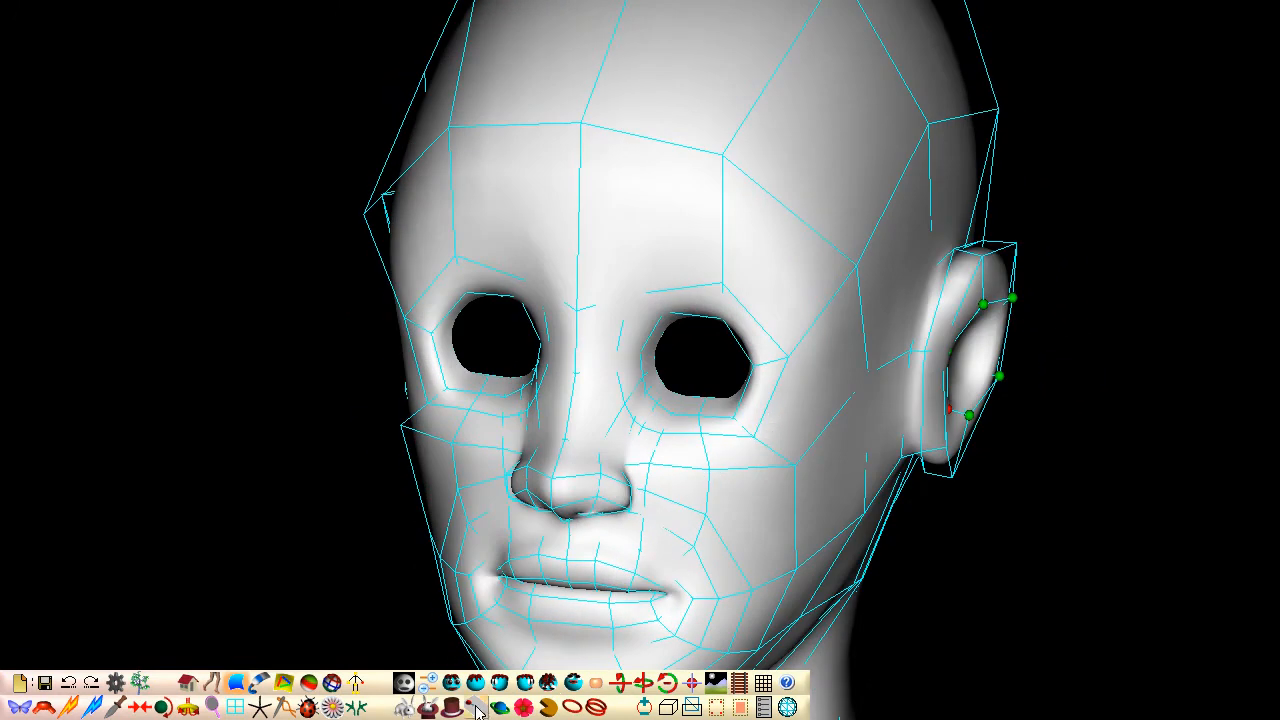
Step: Widen the outer side of the eye sockets in the front view and adjust the cheek points beside the nose and mouth
left_click(453, 686)
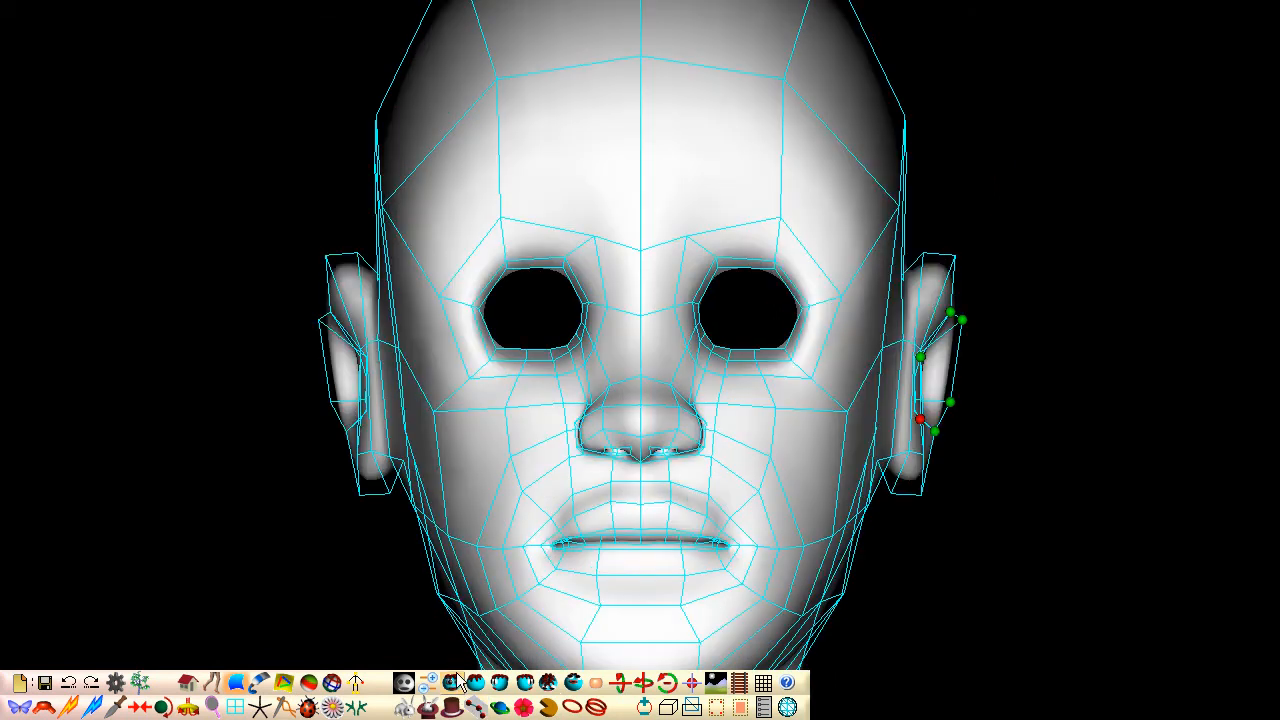
scroll(470, 648, "up", 3)
left_click_drag(826, 172, 861, 172)
left_click_drag(818, 226, 848, 236)
left_click_drag(863, 289, 884, 287)
left_click_drag(856, 291, 854, 341)
left_click_drag(793, 360, 831, 419)
left_click_drag(813, 488, 831, 484)
left_click_drag(798, 533, 790, 537)
scroll(790, 537, "down", 4)
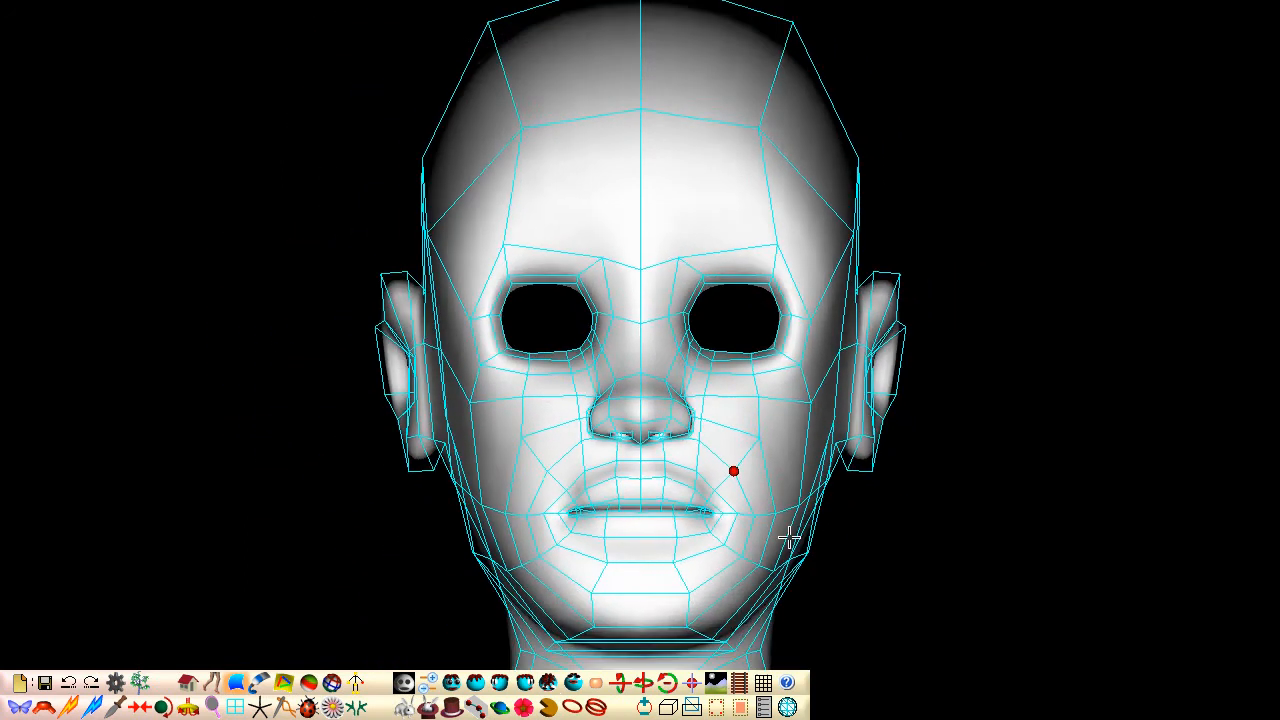
Step: Widen the forehead in the front view and reposition the jaw, chin and outer cheek points
left_click_drag(730, 186, 752, 186)
left_click_drag(678, 536, 723, 514)
left_click_drag(697, 561, 683, 568)
left_click_drag(746, 476, 768, 471)
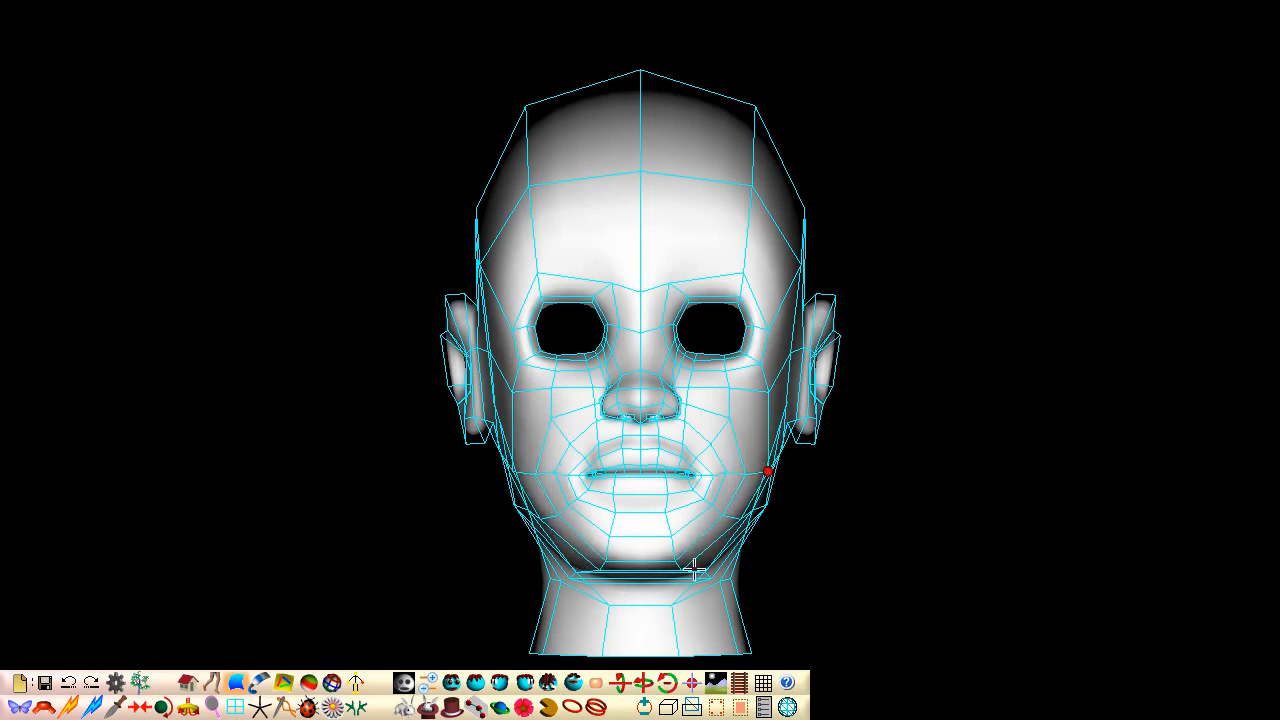
Step: Widen the neck in the front view by moving its upper and lower edge points outward, and lower a cheek point
left_click_drag(672, 605, 701, 605)
left_click_drag(678, 655, 703, 655)
left_click_drag(687, 386, 693, 404)
left_click_drag(719, 582, 731, 580)
left_click_drag(730, 655, 741, 655)
Step: Reshape the skull in the side view by moving the crown and upper side points forward and the upper rear point back
left_click(502, 683)
left_click_drag(675, 69, 654, 106)
left_click_drag(706, 210, 676, 208)
left_click_drag(877, 126, 919, 95)
Step: Reshape the neck in the side view, moving the nape point forward and the side and base points backward
left_click_drag(839, 558, 807, 545)
left_click_drag(745, 578, 772, 554)
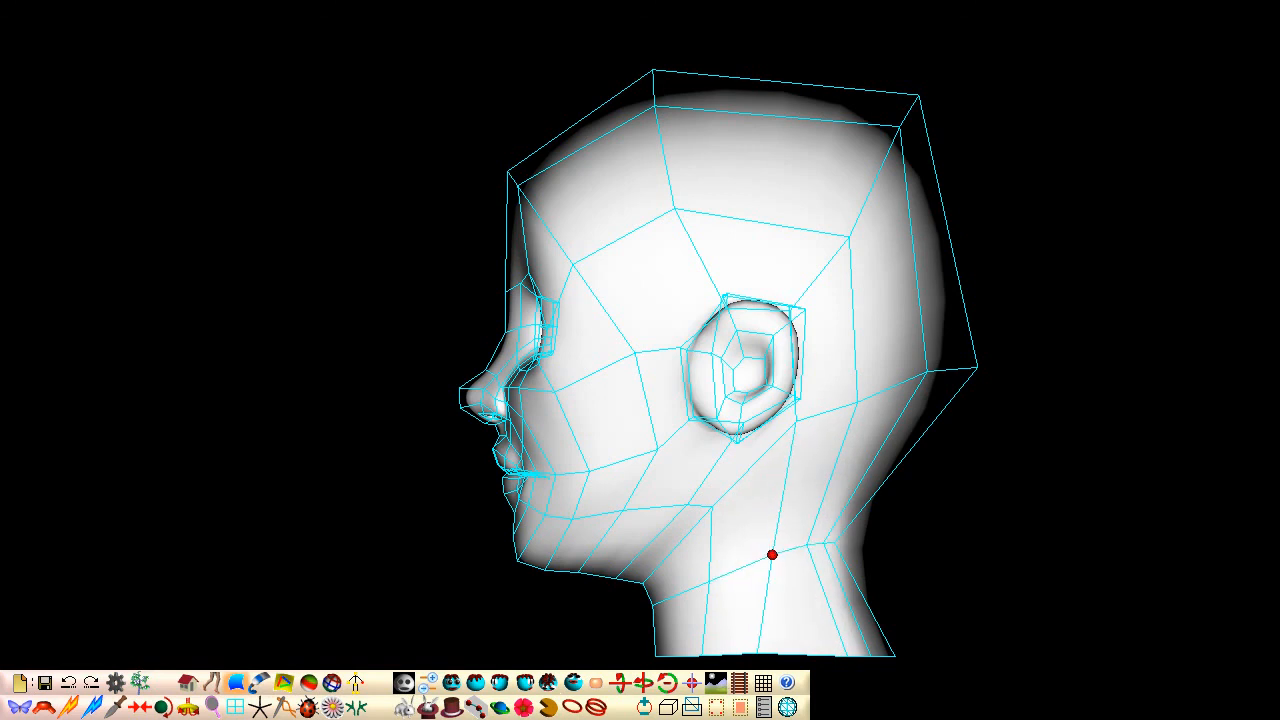
left_click_drag(700, 656, 736, 655)
left_click_drag(847, 655, 874, 654)
Step: Adjust a jawline point while viewing the face from below
middle_click_drag(873, 652, 869, 647)
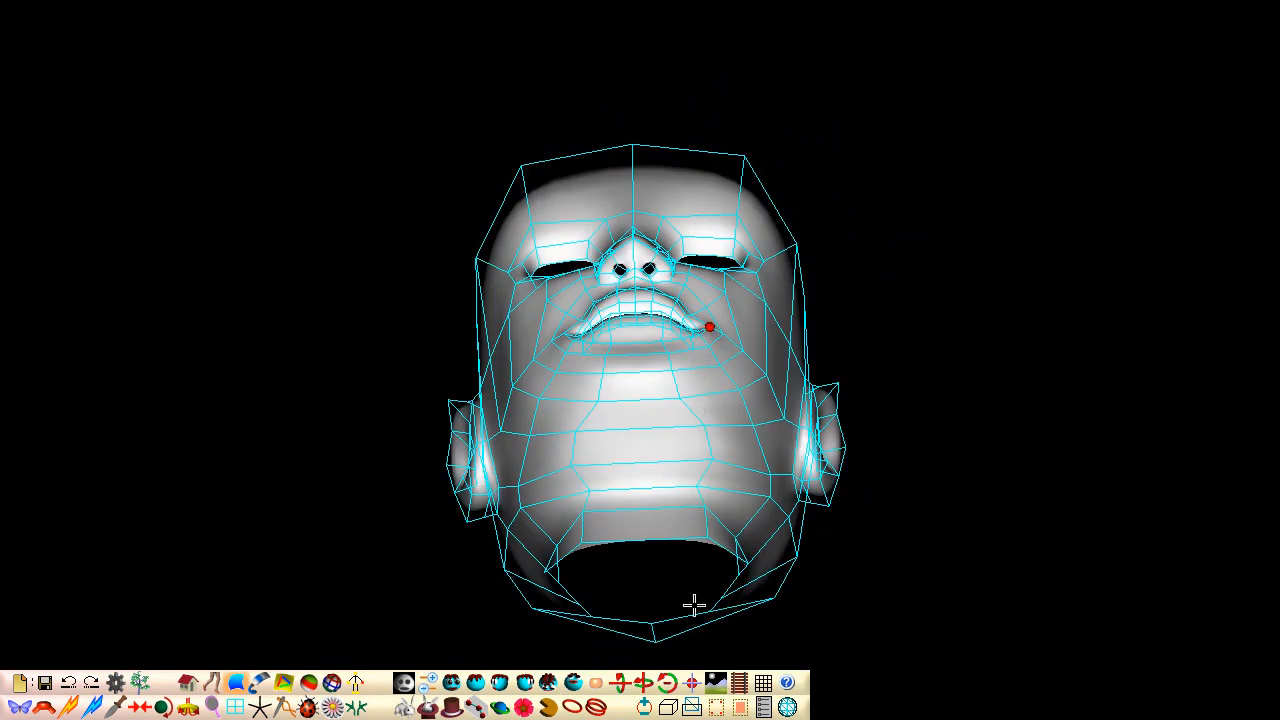
left_click(692, 683)
scroll(743, 640, "up", 3)
middle_click_drag(743, 640, 741, 640)
middle_click_drag(655, 355, 654, 309)
left_click_drag(828, 194, 849, 197)
middle_click_drag(849, 197, 840, 216)
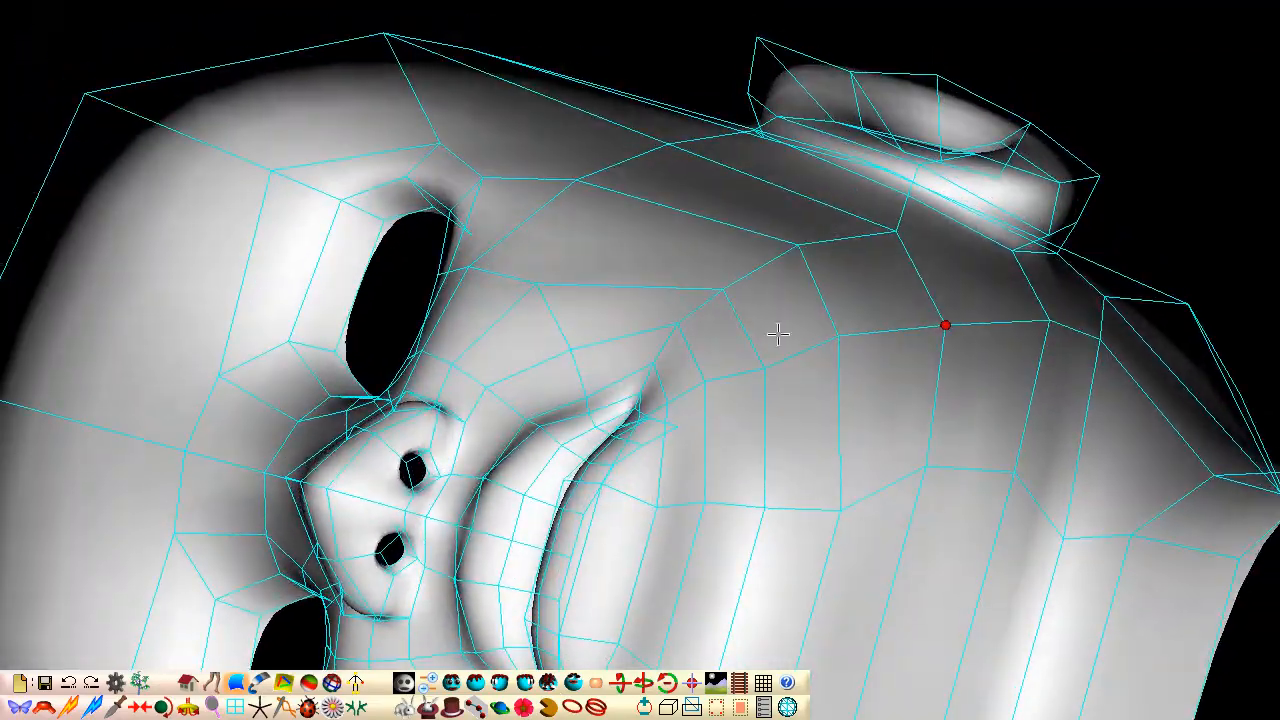
middle_click_drag(761, 353, 603, 520)
left_click(458, 683)
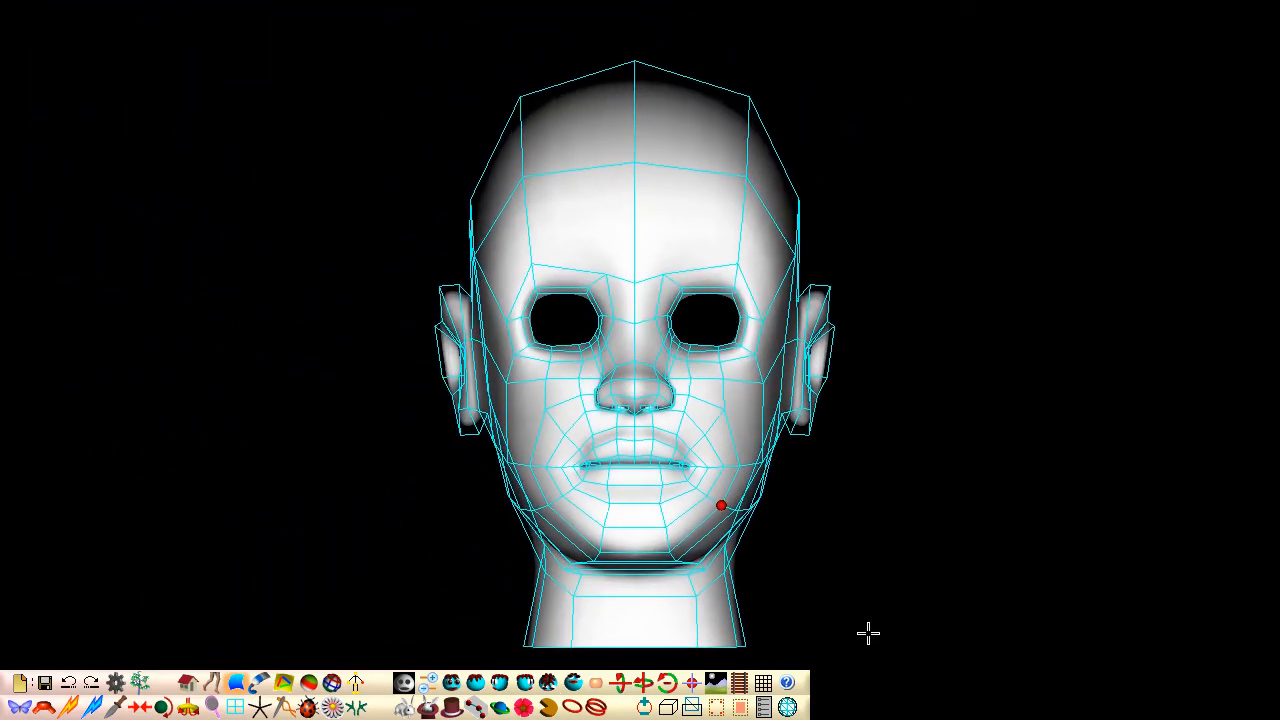
Step: Round the jaw, temple and neck opening in the bottom view by repositioning their side points
left_click(599, 683)
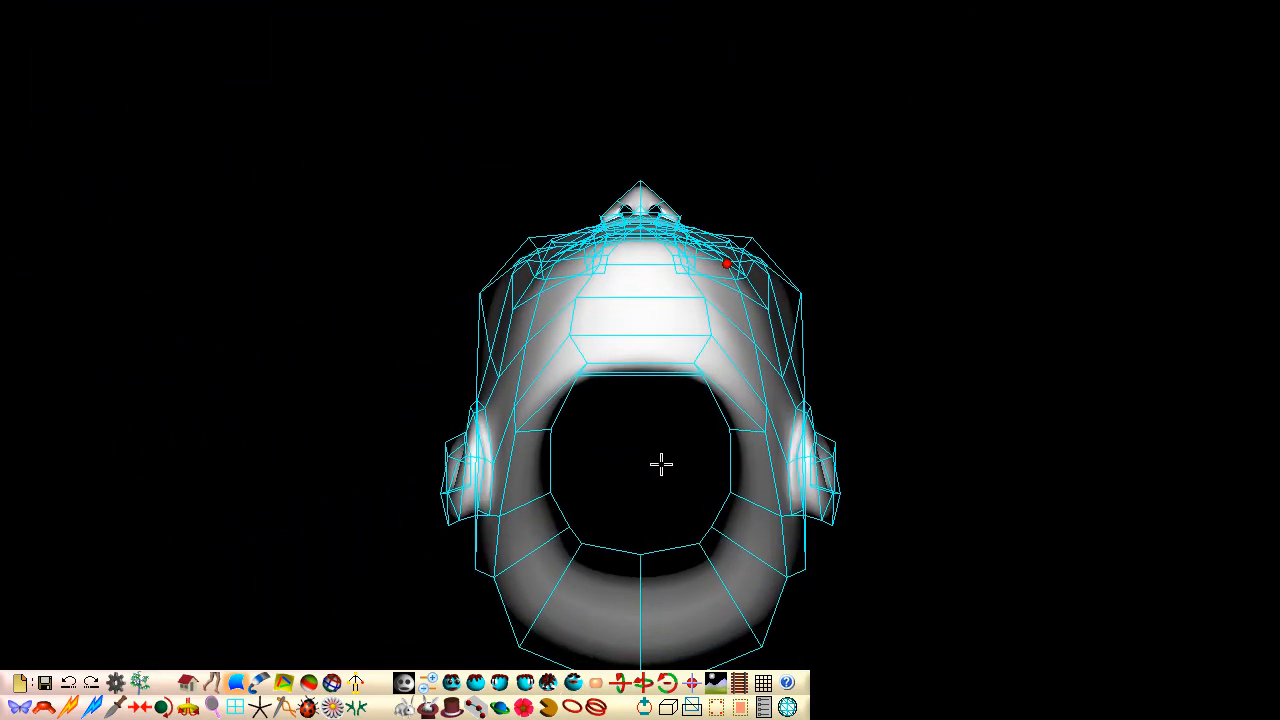
left_click_drag(785, 377, 802, 354)
left_click_drag(801, 293, 794, 293)
left_click_drag(694, 363, 765, 343)
left_click_drag(712, 527, 722, 527)
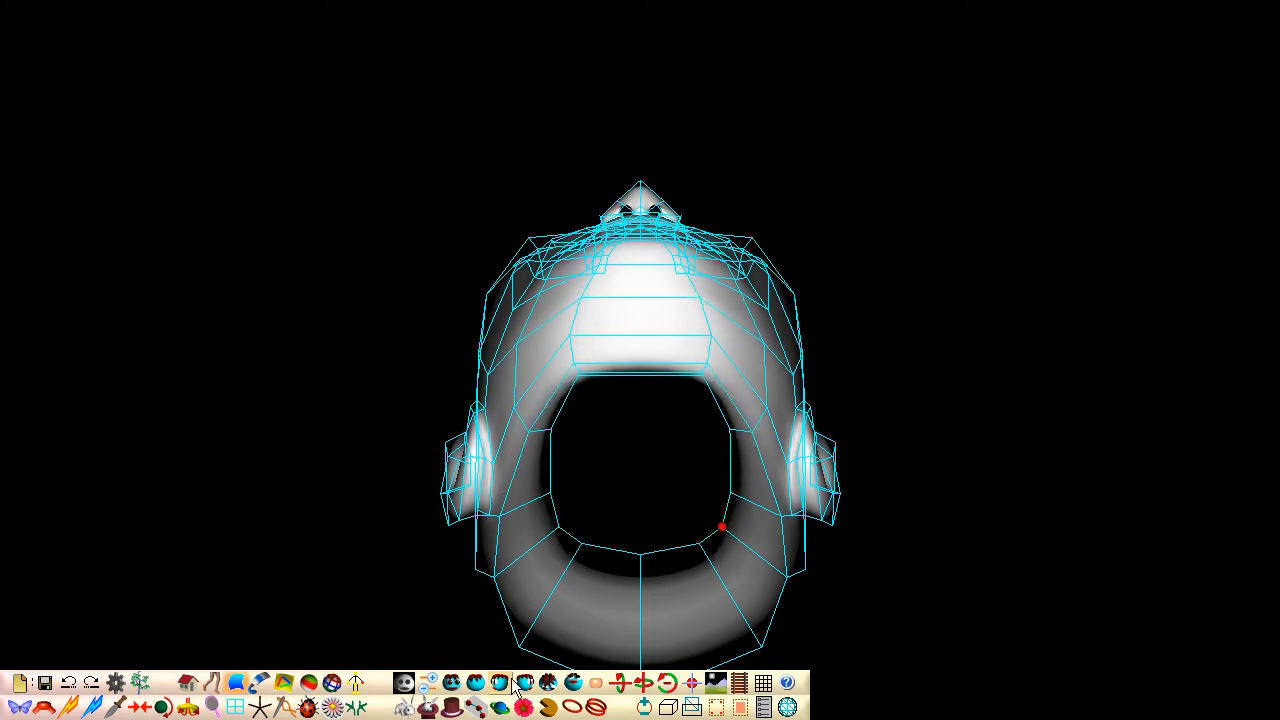
Step: Turn the head to a three-quarter view and leave patch editing to show the smooth model without its control mesh
left_click(452, 684)
mouse_move(663, 349)
middle_mouse_down()
mouse_move(650, 322)
mouse_move(660, 344)
middle_mouse_up()
left_click_drag(662, 200, 657, 191)
middle_click_drag(657, 191, 643, 203)
left_click(188, 684)
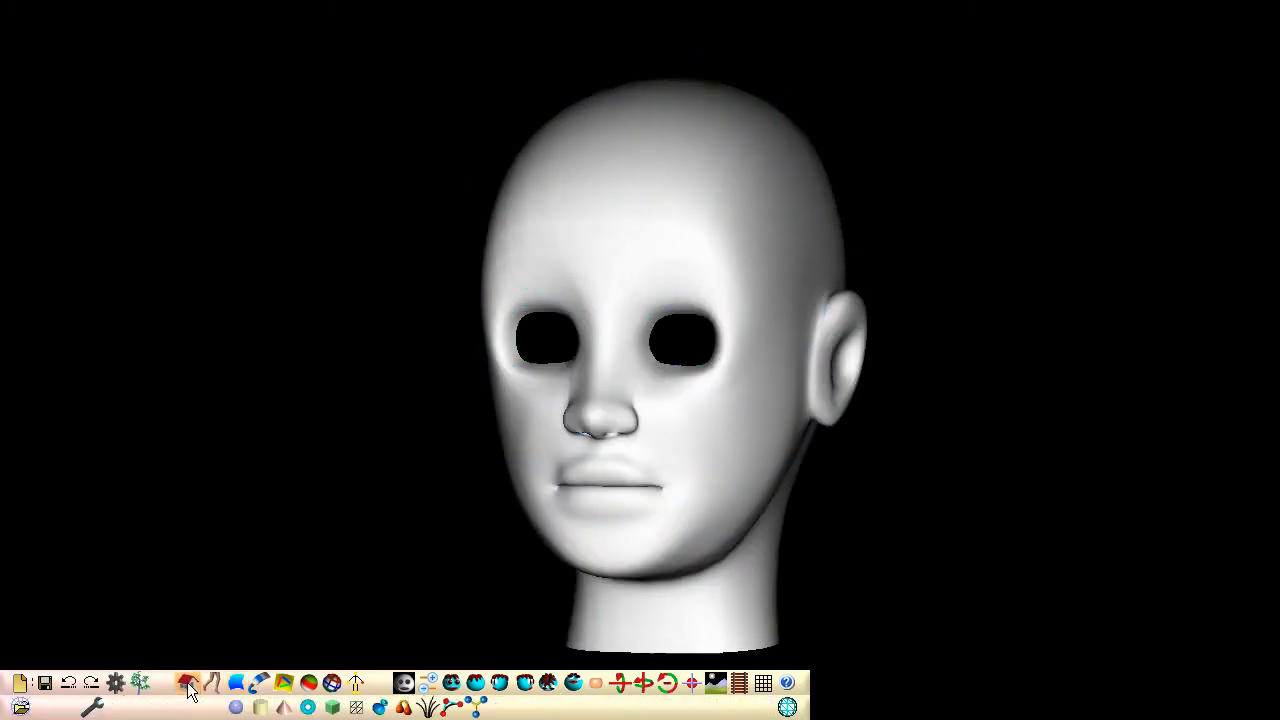